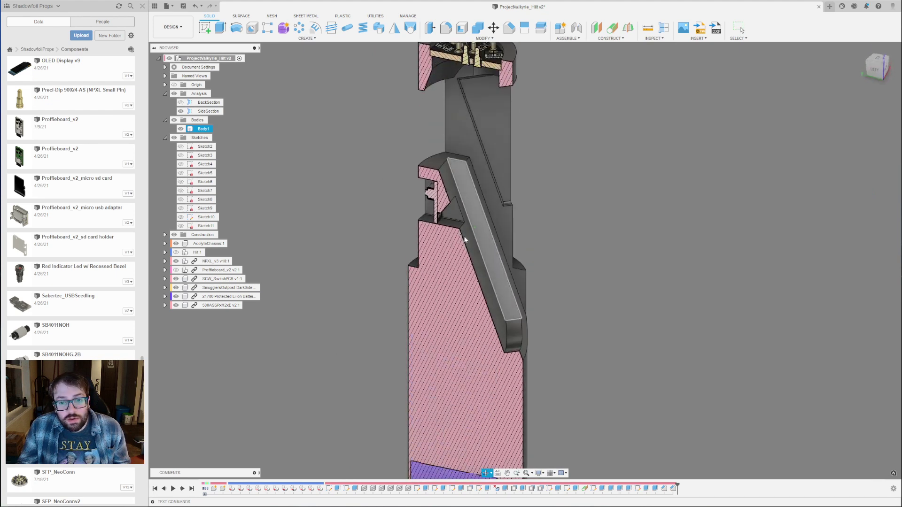
Clear the current selection and show the Proffieboard_v2 component in the sectioned hilt assembly.
{"action": "scroll", "coordinate": [514, 183], "scroll_direction": "down", "scroll_amount": 5}
{"action": "scroll", "coordinate": [514, 284], "scroll_direction": "up", "scroll_amount": 3}
{"action": "key", "text": "Escape"}
{"action": "scroll", "coordinate": [517, 167], "scroll_direction": "down", "scroll_amount": 4}
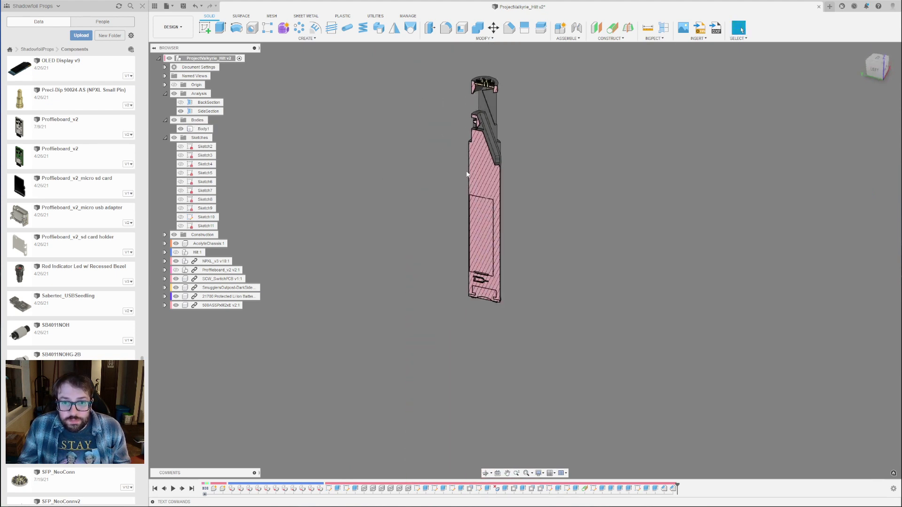
{"action": "scroll", "coordinate": [487, 100], "scroll_direction": "up", "scroll_amount": 4}
{"action": "left_click", "coordinate": [176, 270]}
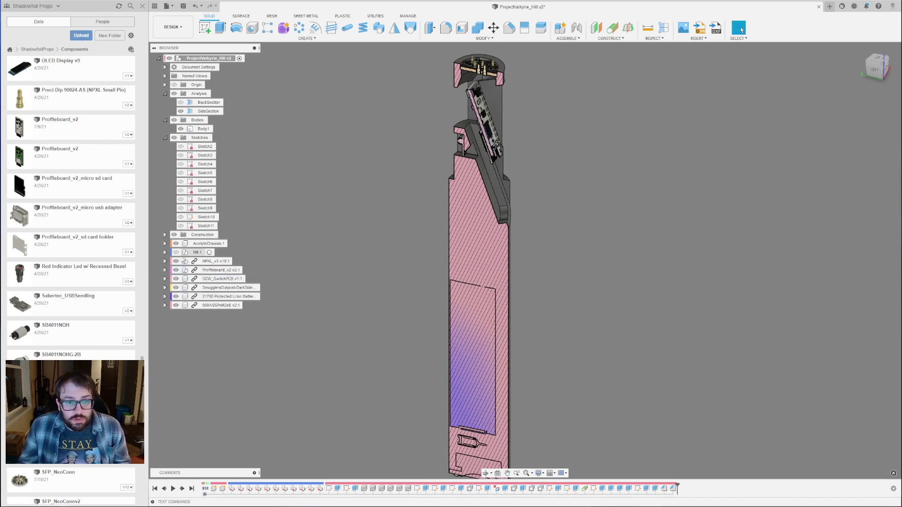
Inspect the internal components with Body1 hidden, then the whole chassis with the SideSection analysis turned off.
{"action": "middle_click_drag", "start_coordinate": [378, 261], "coordinate": [415, 264], "text": "shift"}
{"action": "left_click", "coordinate": [181, 128]}
{"action": "left_click", "coordinate": [181, 129]}
{"action": "left_click", "coordinate": [181, 129]}
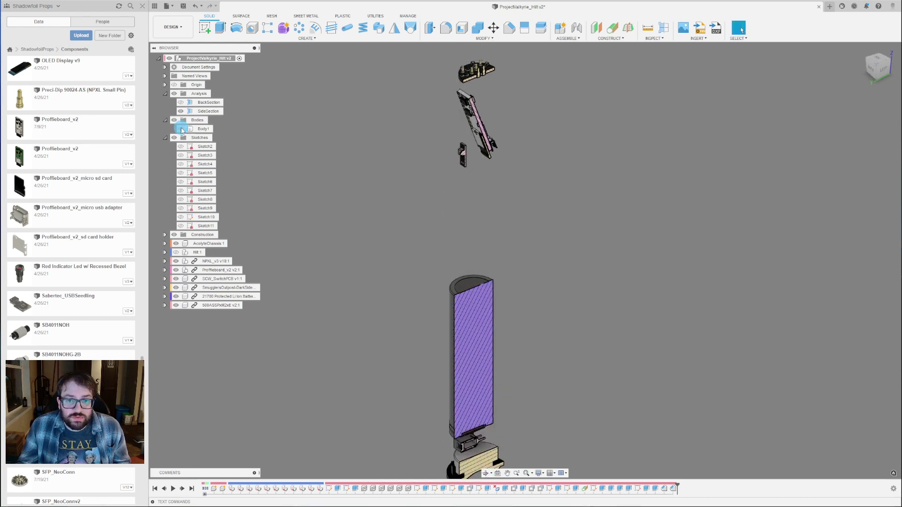
{"action": "left_click", "coordinate": [180, 128]}
{"action": "left_click", "coordinate": [181, 112]}
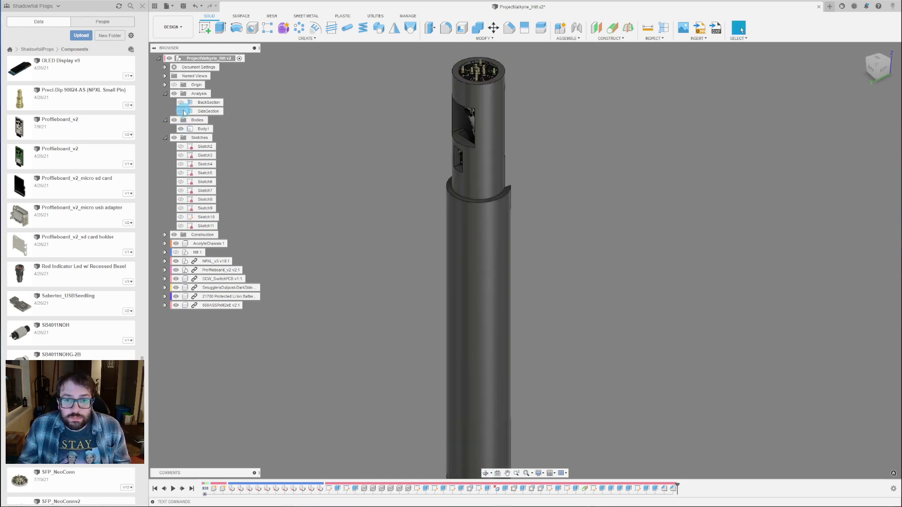
{"action": "left_click", "coordinate": [181, 111]}
Hide Body1 and check the radius of the clip tab's outer face on the SmugglersOutpost-DarkSide component.
{"action": "scroll", "coordinate": [665, 171], "scroll_direction": "down", "scroll_amount": 3}
{"action": "scroll", "coordinate": [606, 301], "scroll_direction": "up", "scroll_amount": 5}
{"action": "scroll", "coordinate": [546, 339], "scroll_direction": "up", "scroll_amount": 5}
{"action": "middle_click_drag", "start_coordinate": [606, 357], "coordinate": [531, 310], "text": "shift"}
{"action": "scroll", "coordinate": [489, 183], "scroll_direction": "down", "scroll_amount": 4}
{"action": "scroll", "coordinate": [506, 226], "scroll_direction": "up", "scroll_amount": 5}
{"action": "scroll", "coordinate": [495, 273], "scroll_direction": "down", "scroll_amount": 3}
{"action": "middle_click_drag", "start_coordinate": [500, 275], "coordinate": [593, 300], "text": "shift"}
{"action": "left_click", "coordinate": [181, 128]}
{"action": "scroll", "coordinate": [595, 293], "scroll_direction": "up", "scroll_amount": 2}
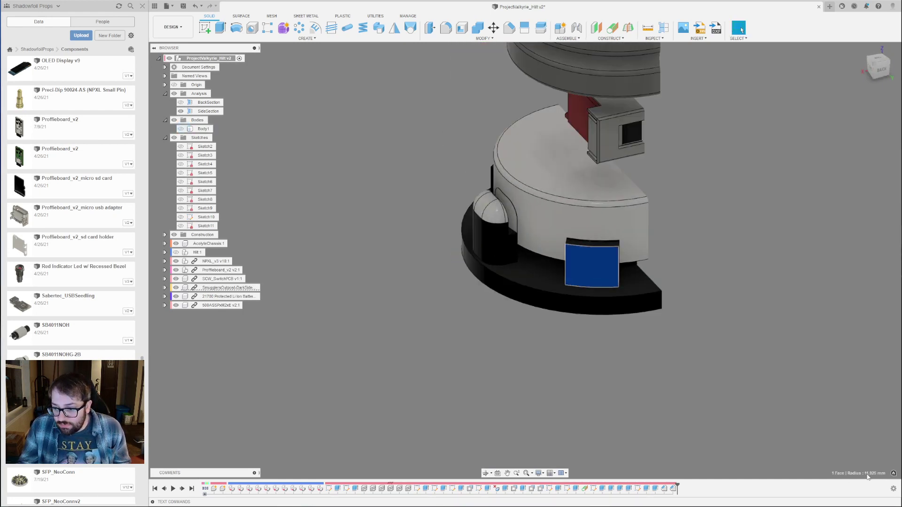
Check the radius of the outer rim face on the SmugglersOutpost-DarkSide component's flange.
{"action": "left_click", "coordinate": [465, 318]}
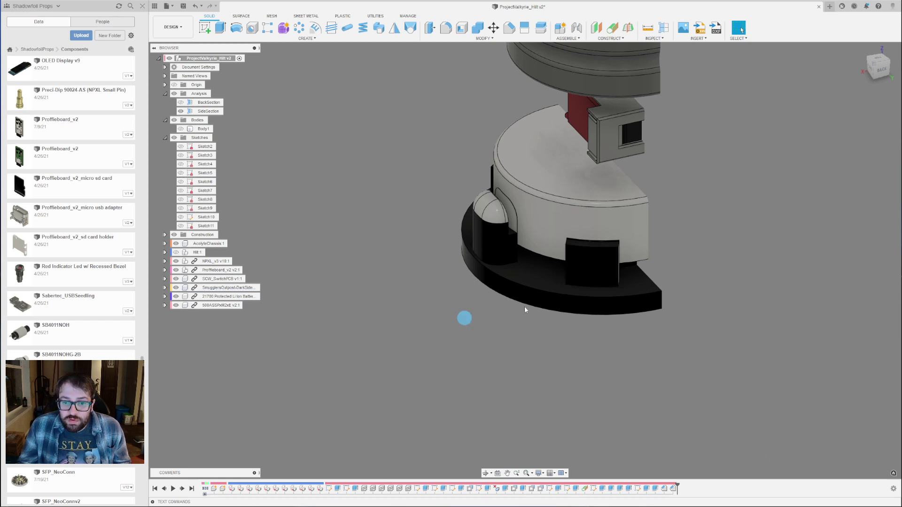
{"action": "left_click", "coordinate": [536, 299]}
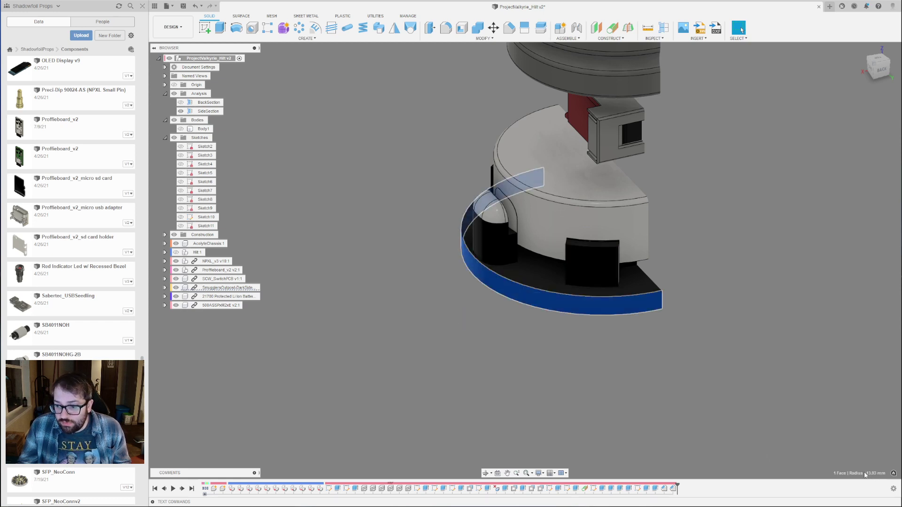
{"action": "scroll", "coordinate": [469, 324], "scroll_direction": "down", "scroll_amount": 5}
{"action": "left_click", "coordinate": [597, 340]}
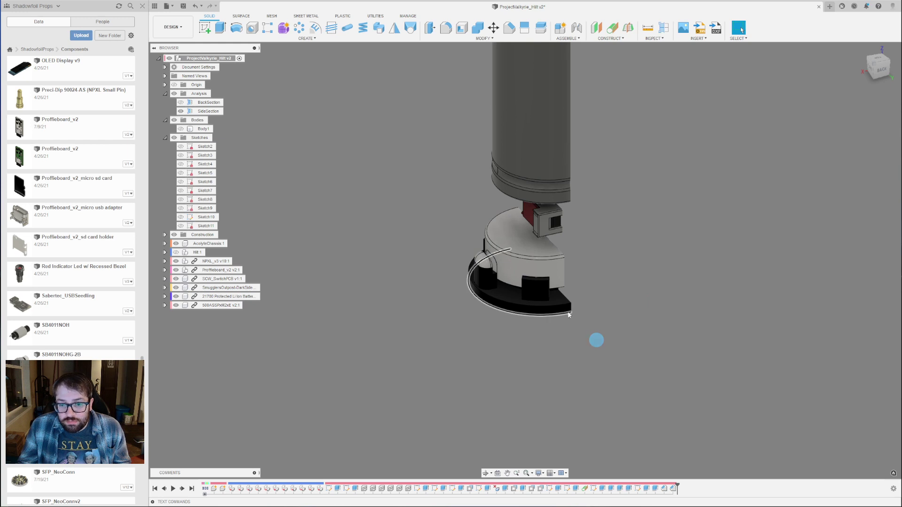
Measure the distance between the SmugglersOutpost-DarkSide component's flat top face and the circular edge at its base.
{"action": "mouse_move", "coordinate": [635, 309]}
{"action": "middle_mouse_down", "text": "shift"}
{"action": "mouse_move", "coordinate": [510, 298]}
{"action": "mouse_move", "coordinate": [604, 307]}
{"action": "mouse_move", "coordinate": [543, 288]}
{"action": "mouse_move", "coordinate": [590, 294]}
{"action": "mouse_move", "coordinate": [587, 254]}
{"action": "middle_mouse_up", "text": "shift"}
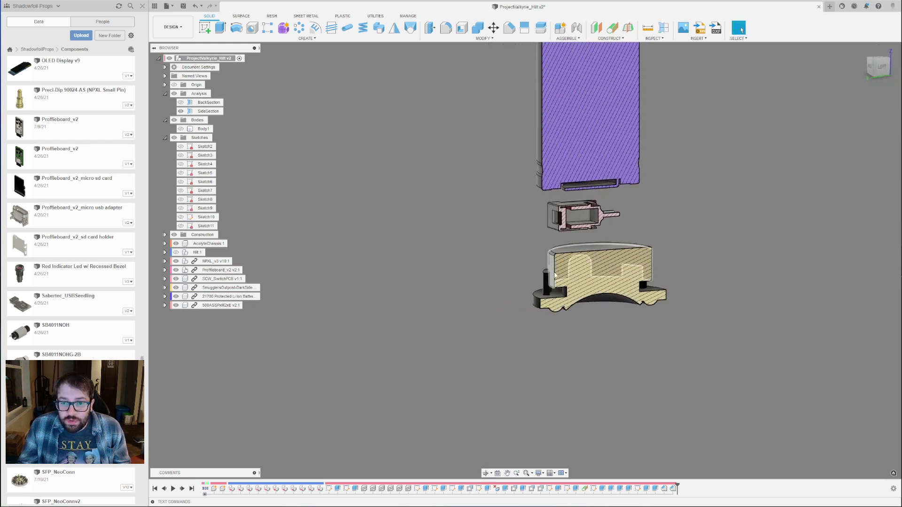
{"action": "middle_click_drag", "start_coordinate": [606, 339], "coordinate": [603, 317], "text": "shift"}
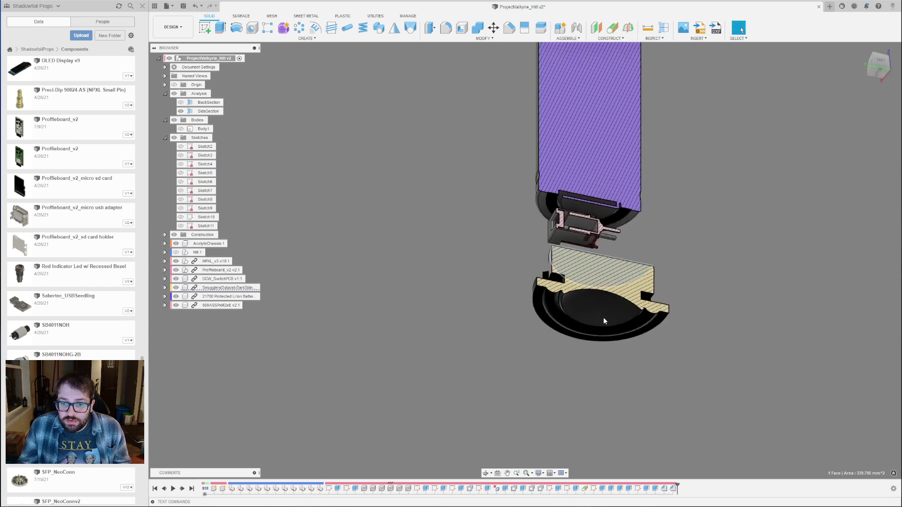
{"action": "left_click", "coordinate": [538, 293], "text": "ctrl"}
{"action": "middle_click_drag", "start_coordinate": [863, 468], "coordinate": [806, 418], "text": "shift"}
{"action": "key", "text": "Escape"}
{"action": "scroll", "coordinate": [673, 314], "scroll_direction": "up", "scroll_amount": 5}
{"action": "middle_click_drag", "start_coordinate": [673, 315], "coordinate": [660, 297], "text": "shift"}
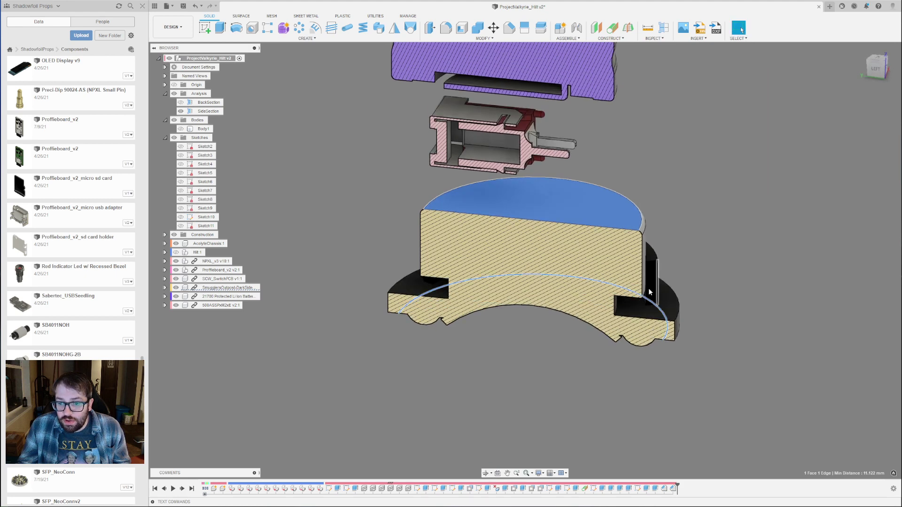
Measure the distance between the flange's upper face and the flat top face of the SmugglersOutpost-DarkSide component.
{"action": "left_click", "coordinate": [661, 295]}
{"action": "left_click", "coordinate": [605, 203], "text": "ctrl"}
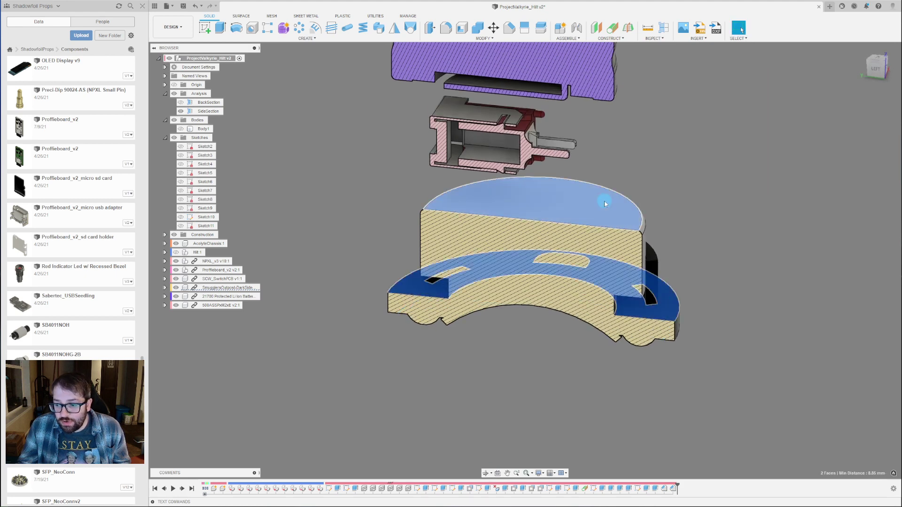
{"action": "scroll", "coordinate": [786, 393], "scroll_direction": "down", "scroll_amount": 3}
{"action": "left_click", "coordinate": [835, 265]}
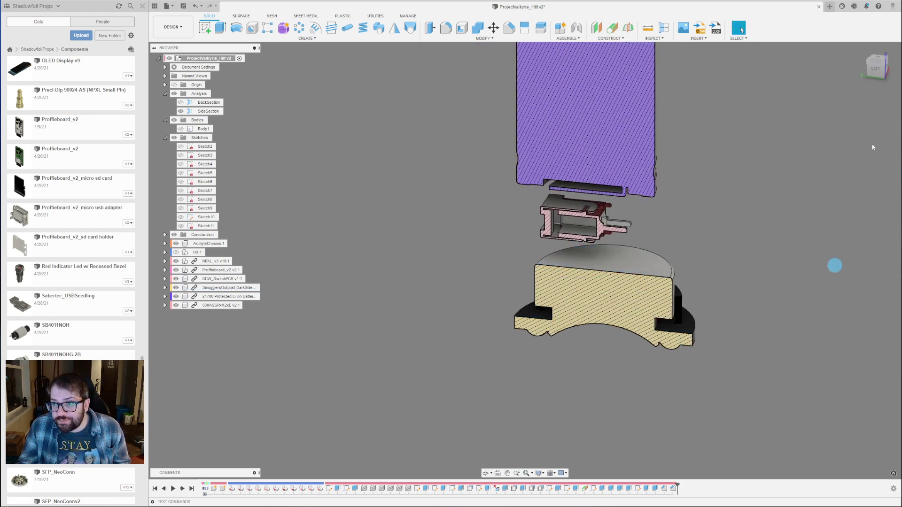
Recheck the radius of the clip tab's outer face on the sectioned SmugglersOutpost-DarkSide component.
{"action": "left_click", "coordinate": [876, 70]}
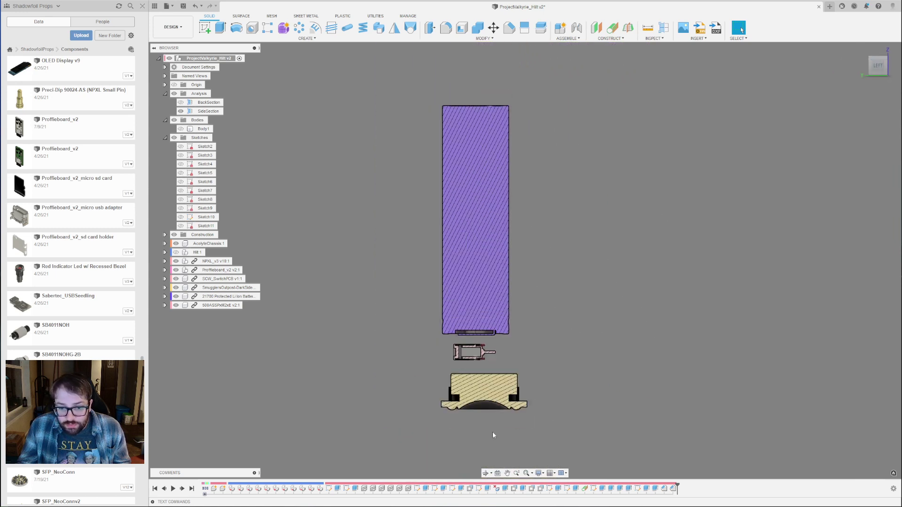
{"action": "left_click", "coordinate": [868, 78]}
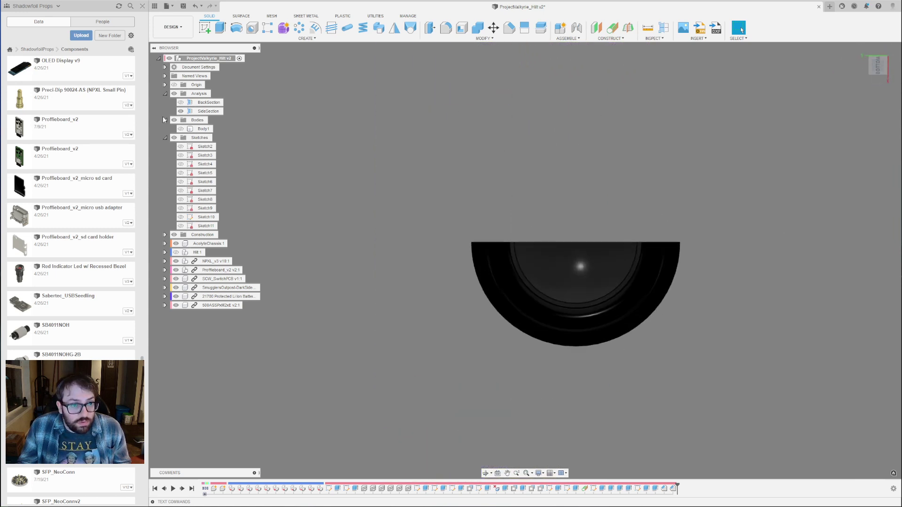
{"action": "middle_click_drag", "start_coordinate": [476, 118], "coordinate": [476, 173], "text": "shift"}
{"action": "scroll", "coordinate": [436, 216], "scroll_direction": "down", "scroll_amount": 4}
{"action": "middle_click_drag", "start_coordinate": [436, 216], "coordinate": [436, 239], "text": "shift"}
{"action": "scroll", "coordinate": [465, 376], "scroll_direction": "up", "scroll_amount": 5}
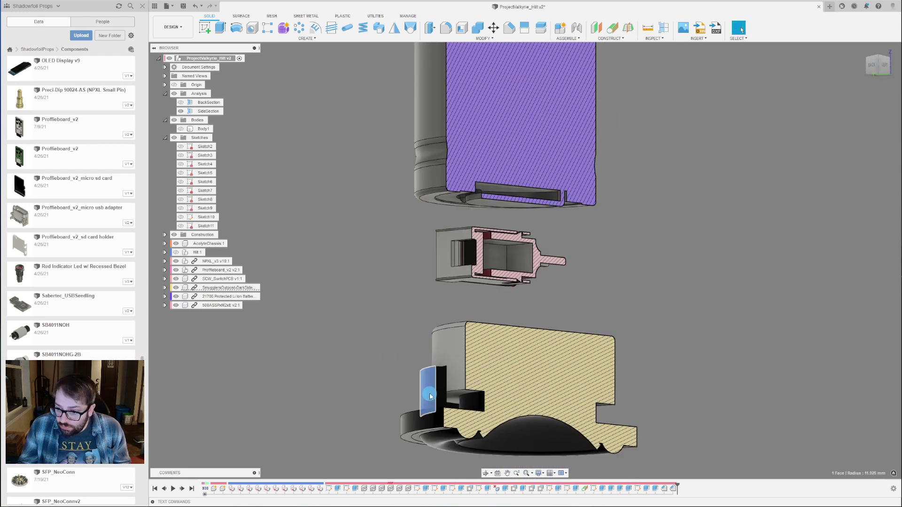
From the bottom view, turn off SideSection, show Body1, and hide the SwitchPCB and SmugglersOutpost-DarkSide components.
{"action": "left_click", "coordinate": [881, 76]}
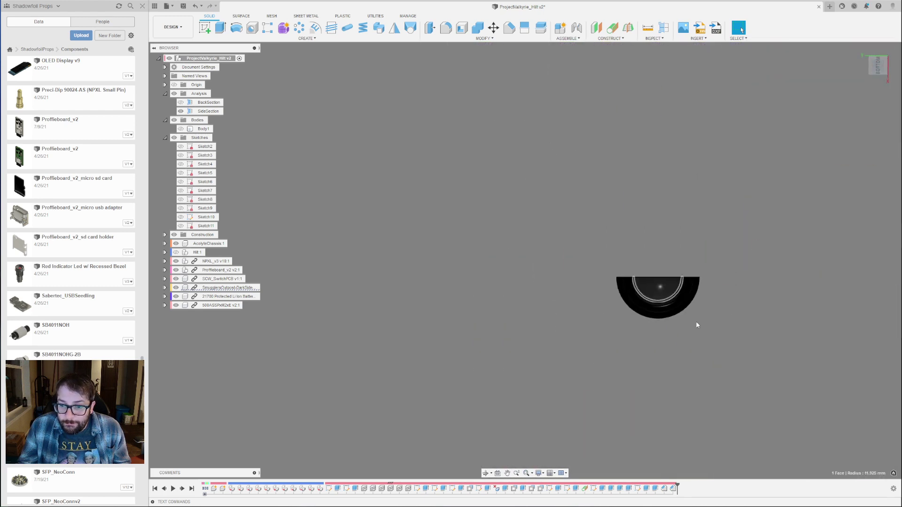
{"action": "left_click", "coordinate": [180, 111]}
{"action": "left_click", "coordinate": [183, 128]}
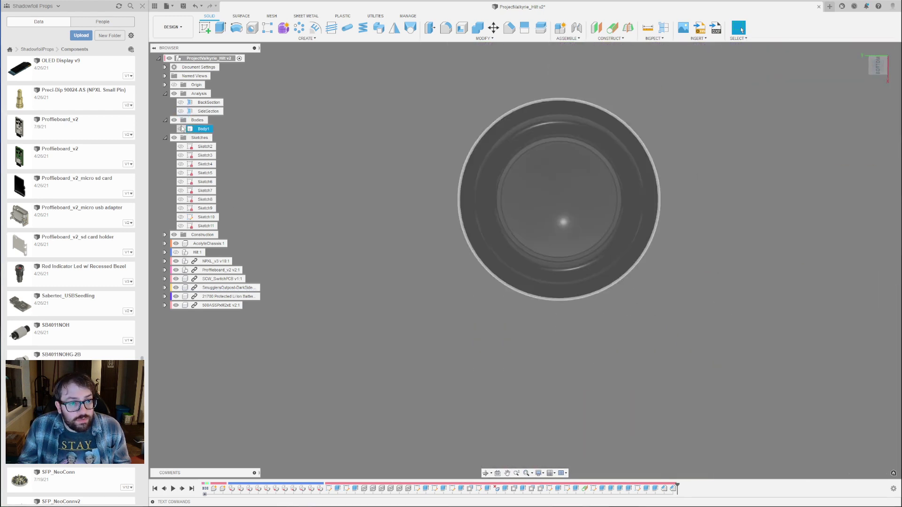
{"action": "left_click", "coordinate": [181, 128]}
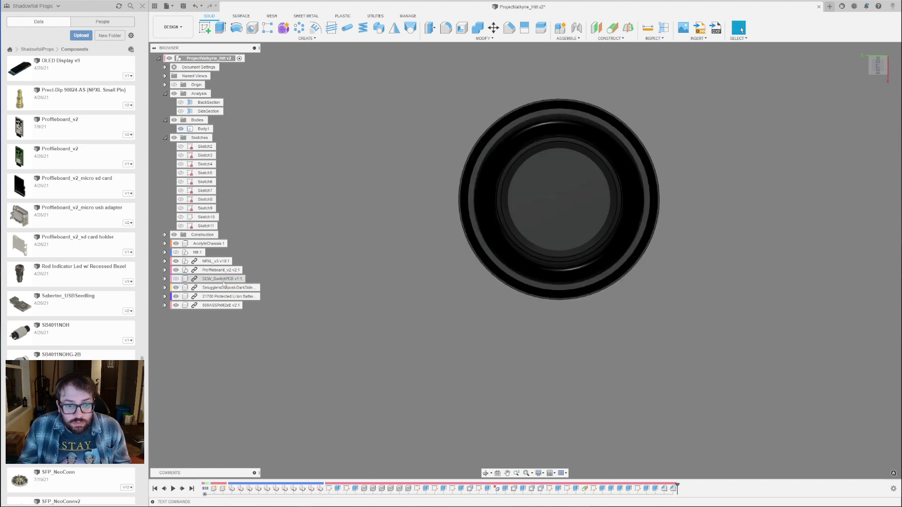
{"action": "left_click", "coordinate": [176, 288]}
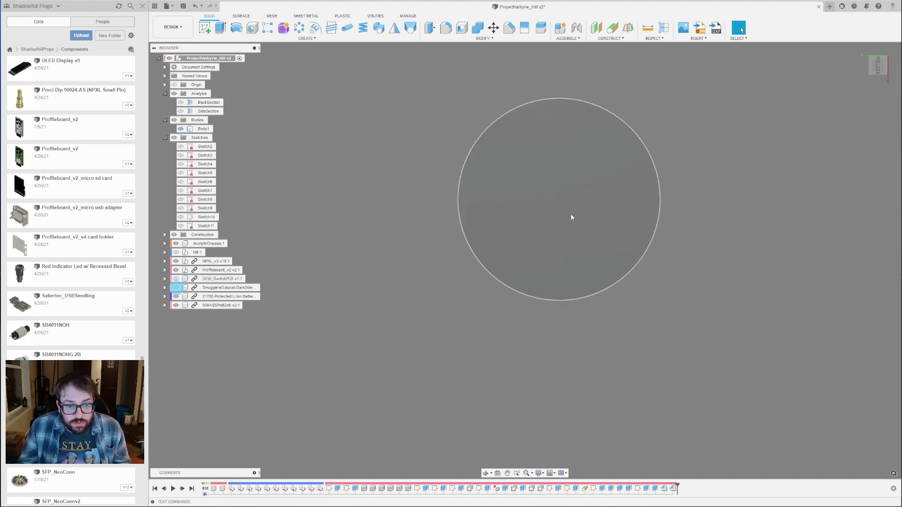
Sketch a centred circle with a diameter of 11.925*2+0.2 mm on Body1's bottom face and finish the sketch.
{"action": "left_click", "coordinate": [205, 27]}
{"action": "left_click", "coordinate": [571, 145]}
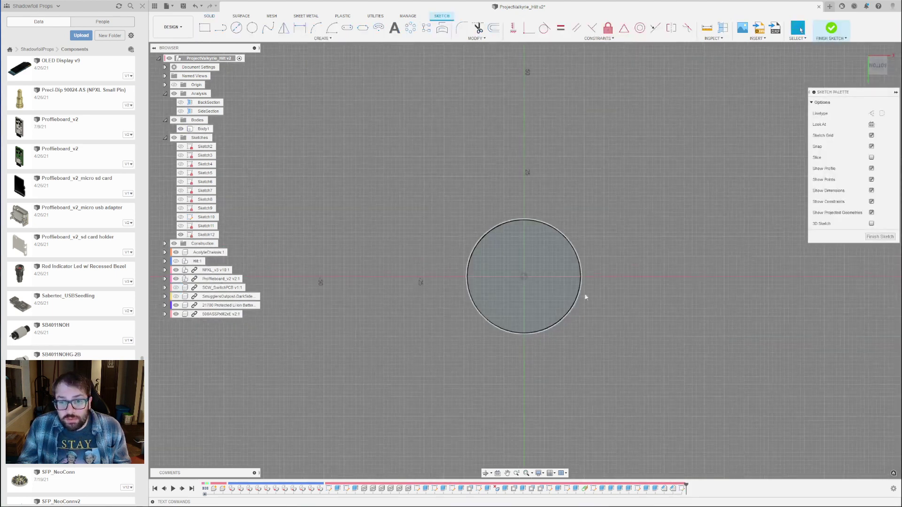
{"action": "key", "text": "c"}
{"action": "left_click", "coordinate": [467, 256]}
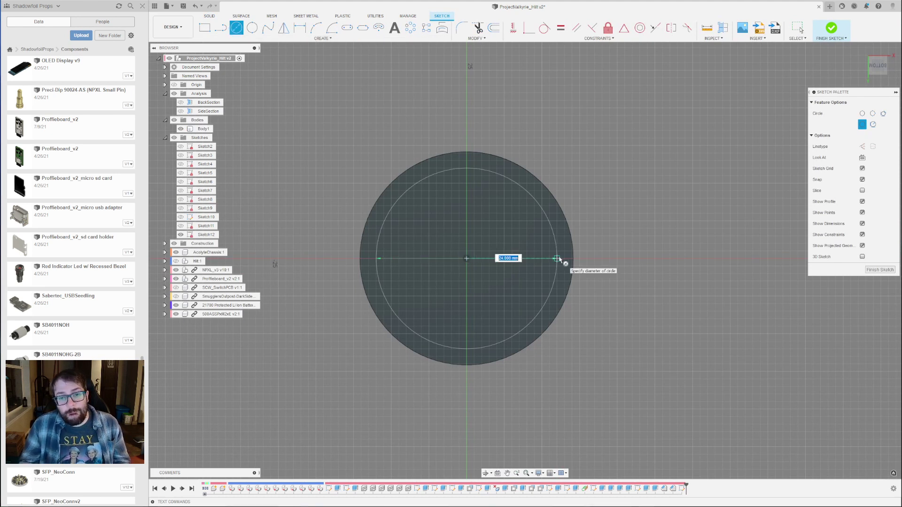
{"action": "type", "text": "11"}
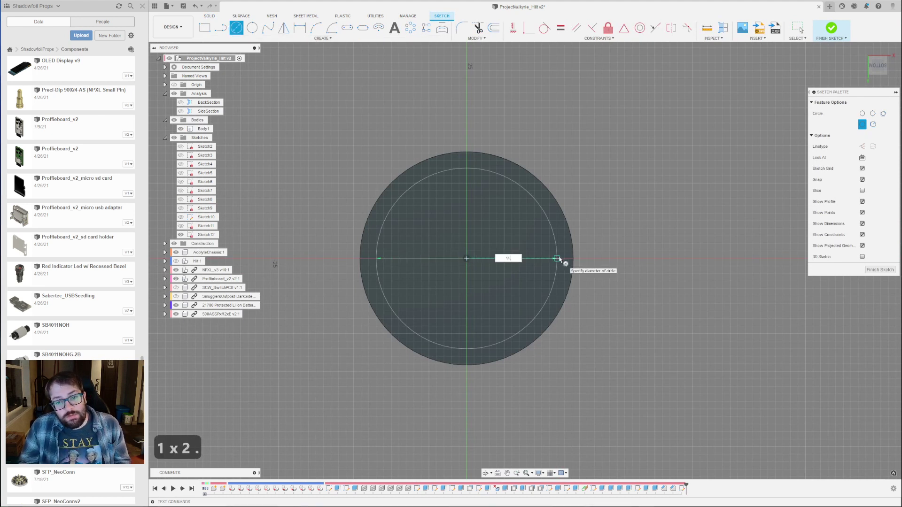
{"action": "type", "text": ".925*"}
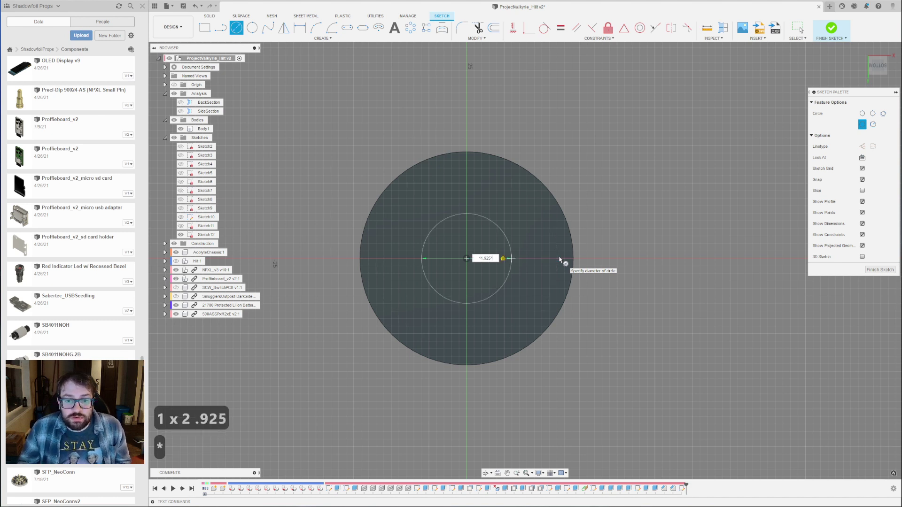
{"action": "type", "text": "2"}
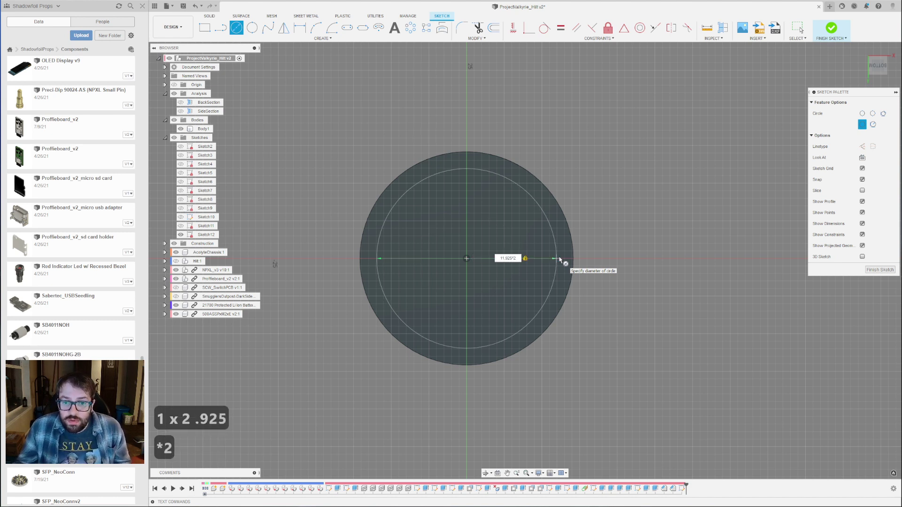
{"action": "type", "text": "+"}
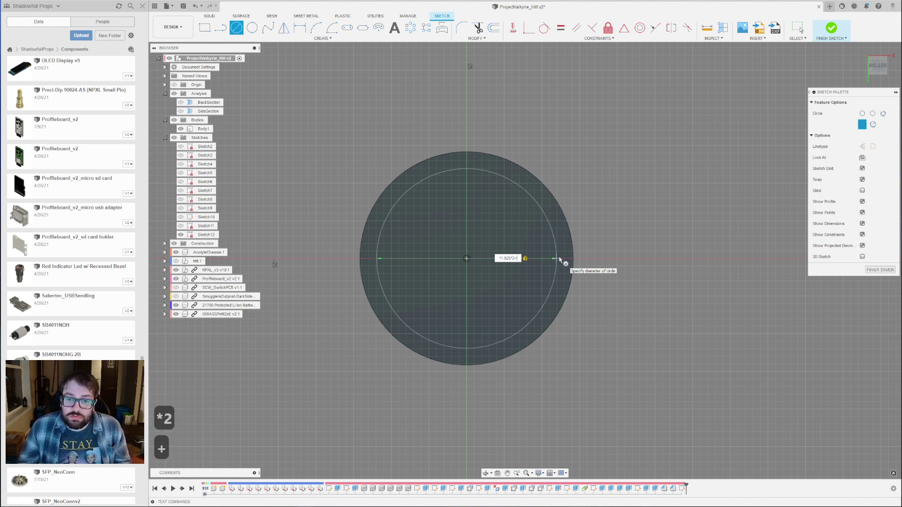
{"action": "left_click", "coordinate": [560, 259]}
{"action": "left_click", "coordinate": [877, 270]}
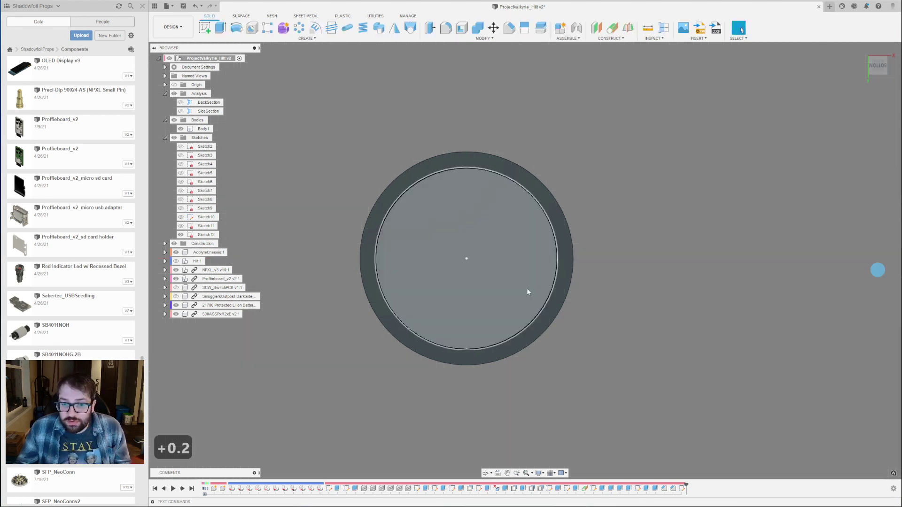
Extrude the circle profile -11.5 mm as a cut into the bottom of Body1.
{"action": "left_click", "coordinate": [494, 294]}
{"action": "mouse_move", "coordinate": [581, 269]}
{"action": "middle_mouse_down", "text": "shift"}
{"action": "mouse_move", "coordinate": [509, 170]}
{"action": "mouse_move", "coordinate": [557, 371]}
{"action": "middle_mouse_up", "text": "shift"}
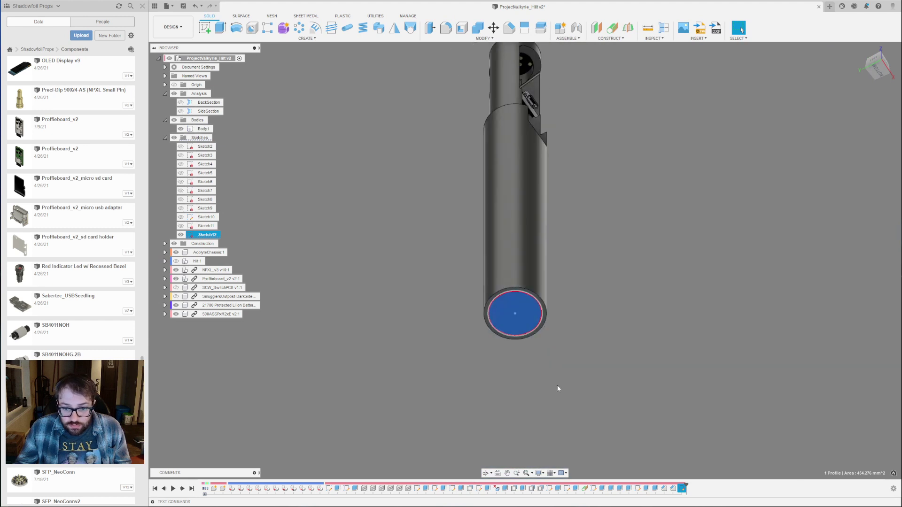
{"action": "scroll", "coordinate": [554, 371], "scroll_direction": "up", "scroll_amount": 4}
{"action": "key", "text": "e"}
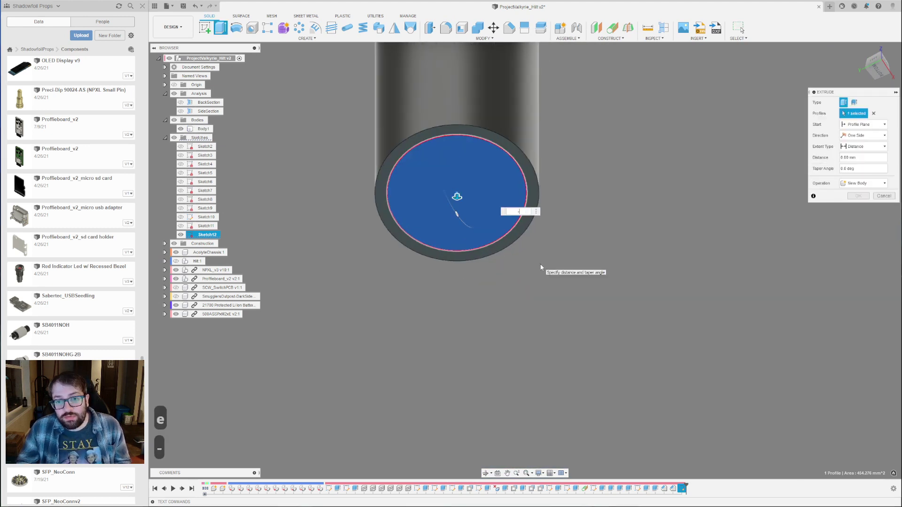
{"action": "type", "text": "-11.5"}
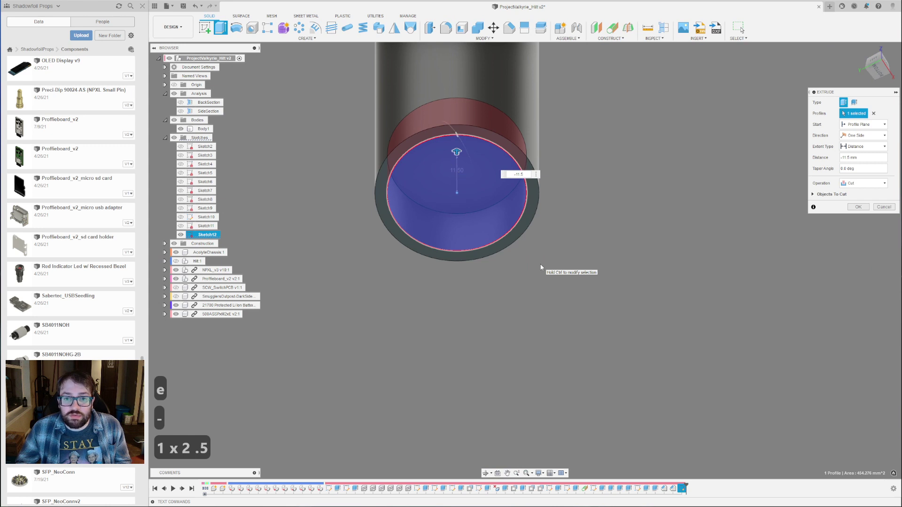
{"action": "key", "text": "Return"}
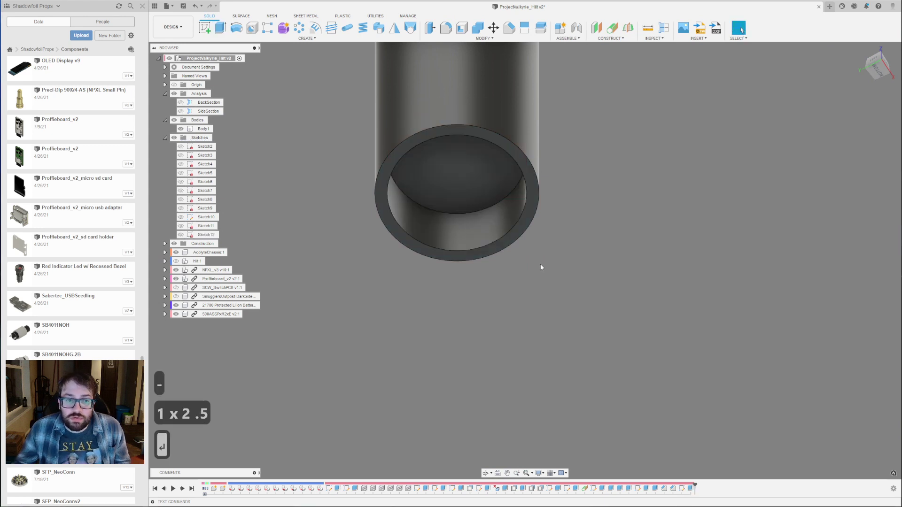
Show the SwitchPCB and SmugglersOutpost-DarkSide components, turn on SideSection, and inspect the fit in the new recess.
{"action": "left_click", "coordinate": [176, 288]}
{"action": "left_click", "coordinate": [180, 111]}
{"action": "middle_click_drag", "start_coordinate": [467, 227], "coordinate": [512, 278], "text": "shift"}
{"action": "left_click", "coordinate": [175, 297]}
{"action": "scroll", "coordinate": [459, 173], "scroll_direction": "up", "scroll_amount": 3}
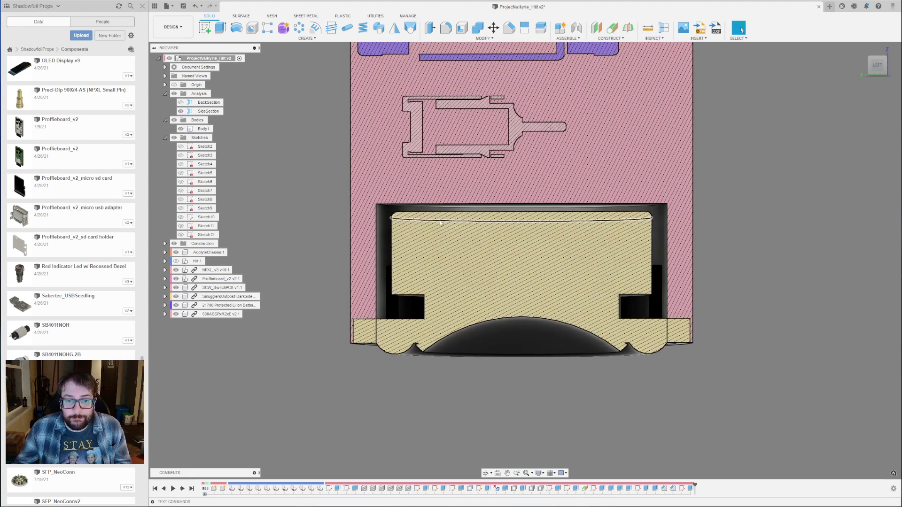
{"action": "scroll", "coordinate": [585, 288], "scroll_direction": "up", "scroll_amount": 5}
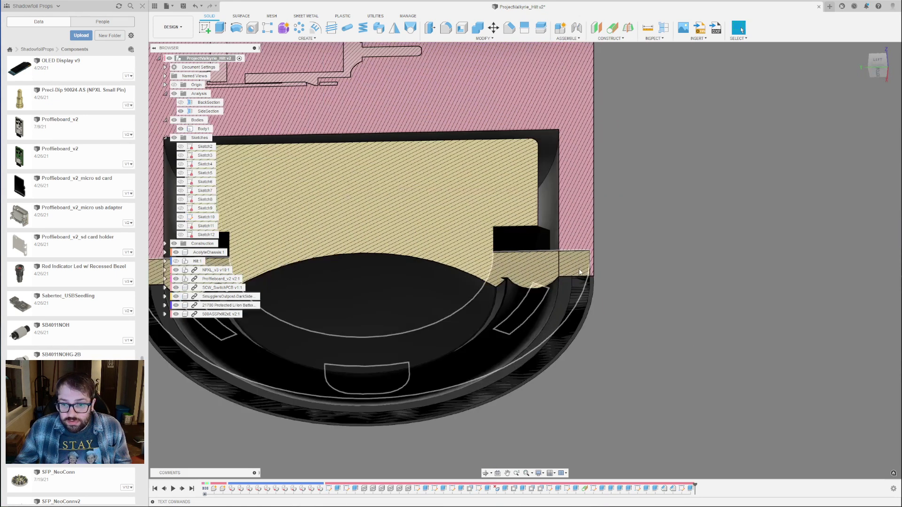
{"action": "scroll", "coordinate": [585, 288], "scroll_direction": "down", "scroll_amount": 5}
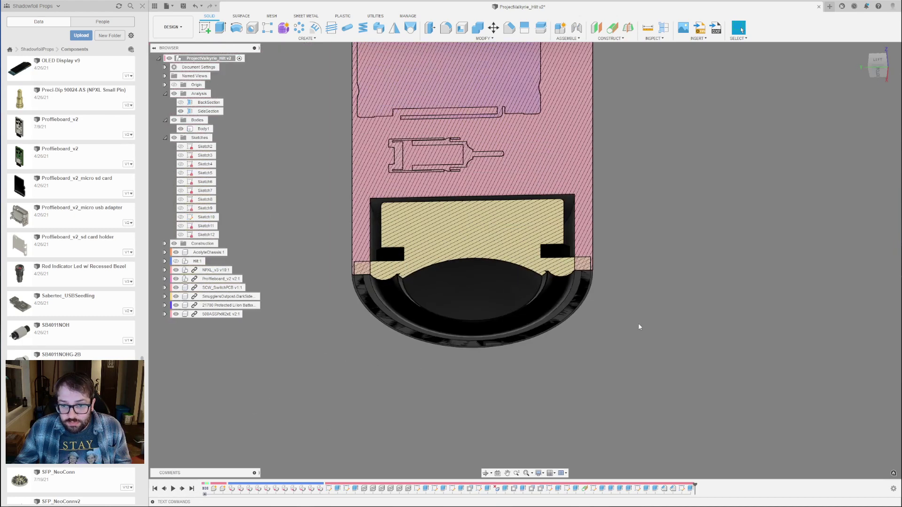
{"action": "scroll", "coordinate": [347, 288], "scroll_direction": "up", "scroll_amount": 4}
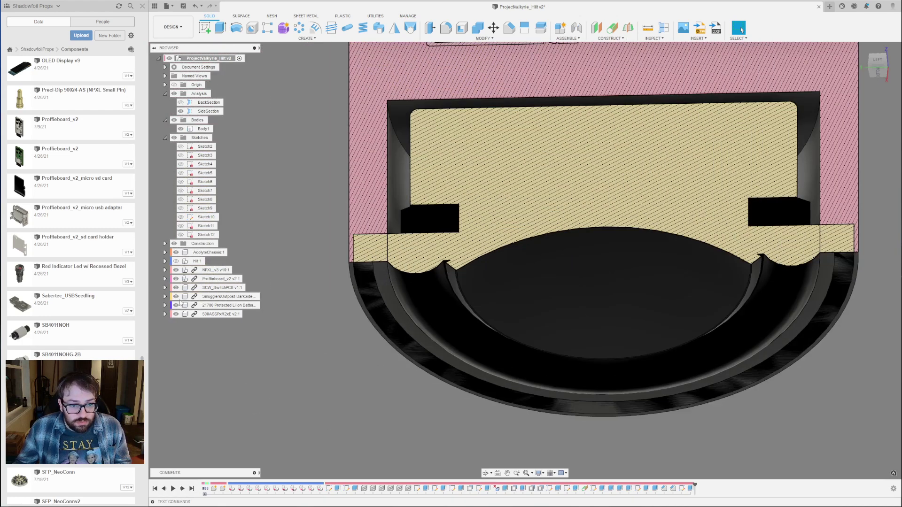
Offset Body1's bottom rim face by -2 mm, with the SmugglersOutpost-DarkSide component shown as reference for the depth.
{"action": "left_click", "coordinate": [176, 297]}
{"action": "left_click", "coordinate": [401, 316]}
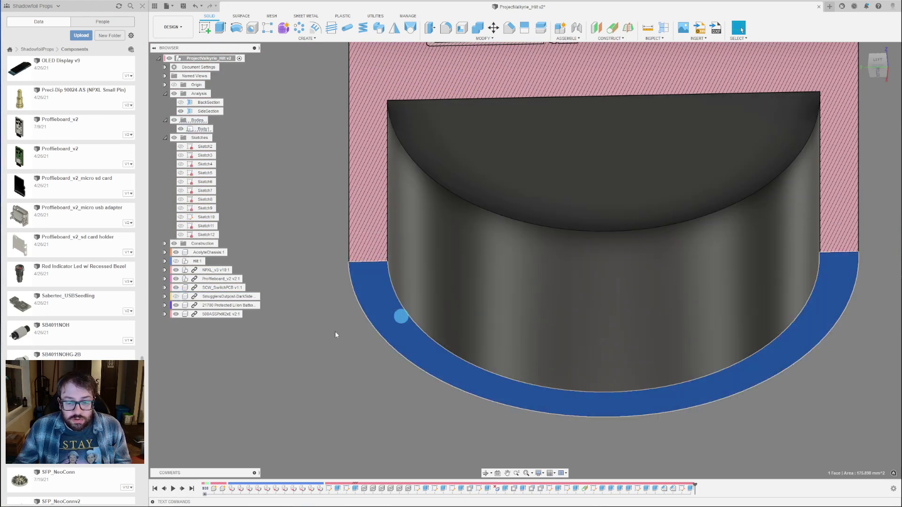
{"action": "key", "text": "q"}
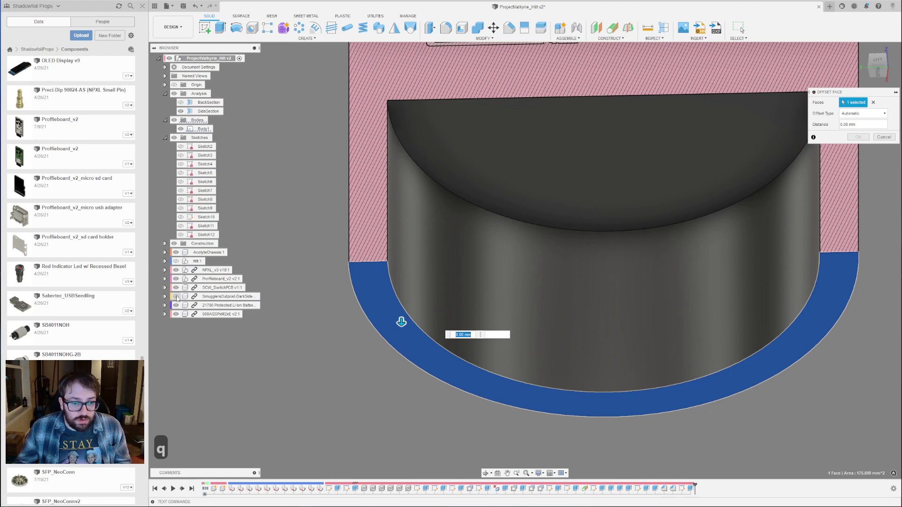
{"action": "left_click", "coordinate": [175, 296]}
{"action": "left_click_drag", "start_coordinate": [403, 320], "coordinate": [409, 295]}
{"action": "scroll", "coordinate": [431, 196], "scroll_direction": "down", "scroll_amount": 3}
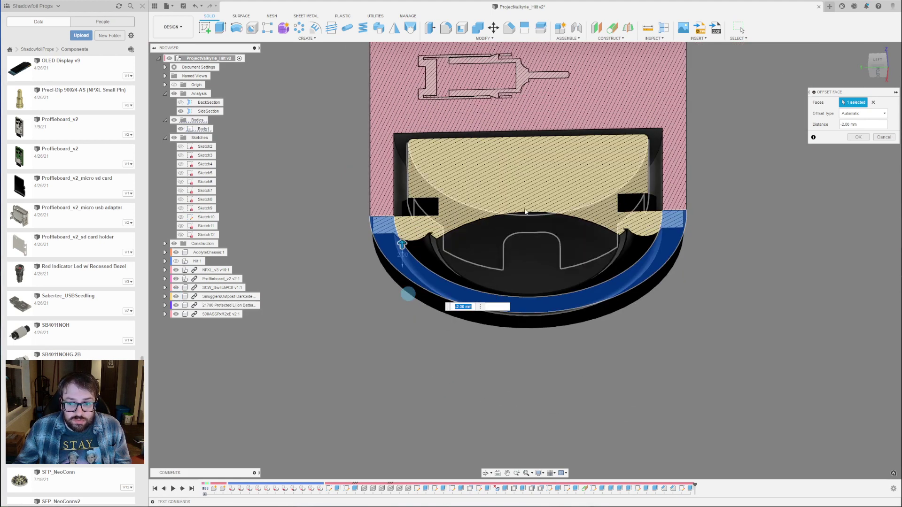
{"action": "left_click", "coordinate": [858, 136]}
Turn off SideSection, turn on BackSection, and examine from the back how the SmugglersOutpost-DarkSide component seats in Body1's bottom recess.
{"action": "middle_click_drag", "start_coordinate": [728, 188], "coordinate": [488, 223], "text": "shift"}
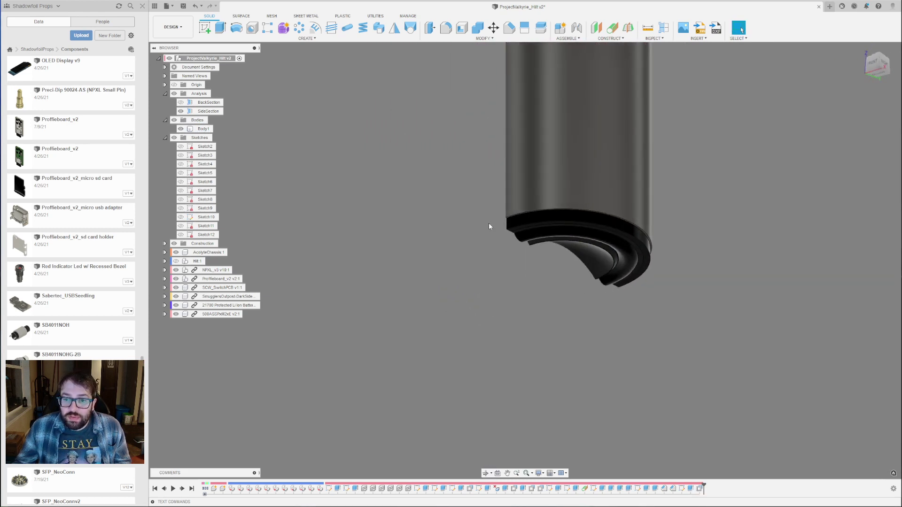
{"action": "left_click", "coordinate": [177, 298]}
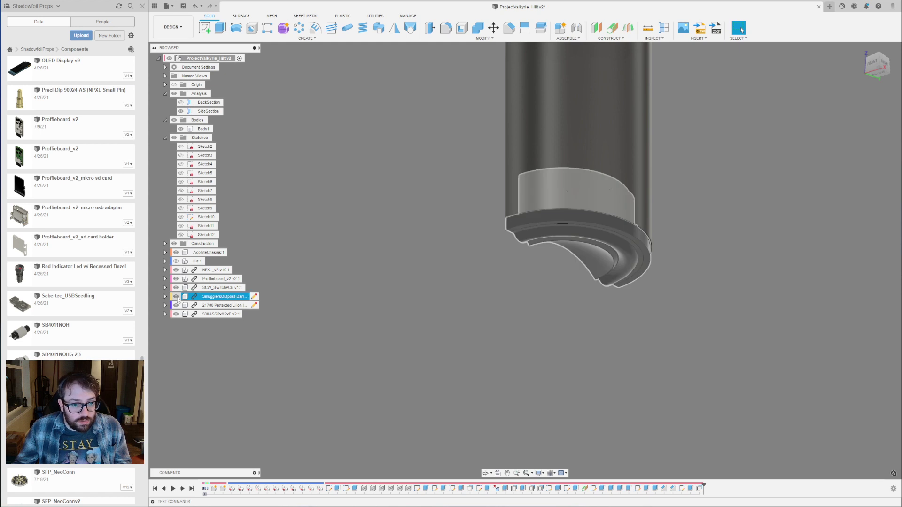
{"action": "left_click", "coordinate": [176, 298]}
{"action": "left_click", "coordinate": [180, 129]}
{"action": "left_click", "coordinate": [181, 111]}
{"action": "middle_click_drag", "start_coordinate": [627, 199], "coordinate": [657, 291], "text": "shift"}
{"action": "left_click", "coordinate": [180, 129]}
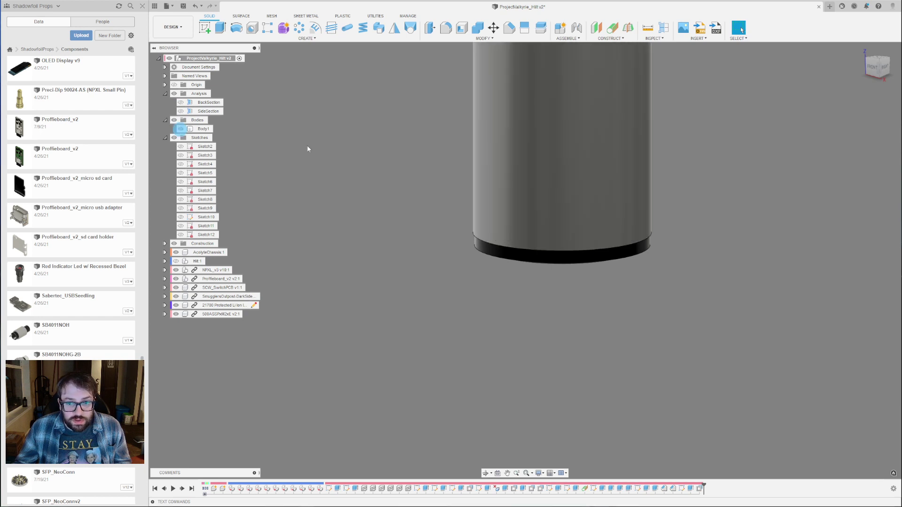
{"action": "middle_click_drag", "start_coordinate": [639, 229], "coordinate": [655, 234], "text": "shift"}
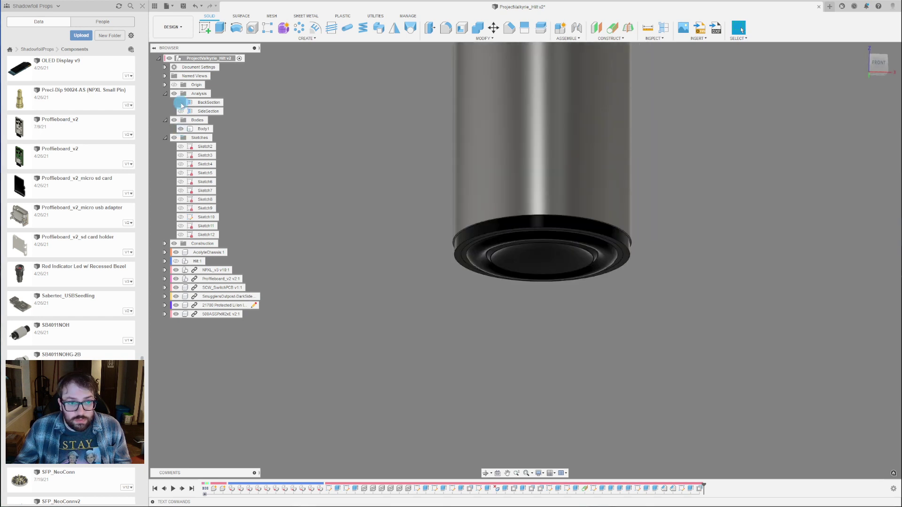
{"action": "left_click", "coordinate": [181, 102]}
{"action": "middle_click_drag", "start_coordinate": [518, 190], "coordinate": [499, 199], "text": "shift"}
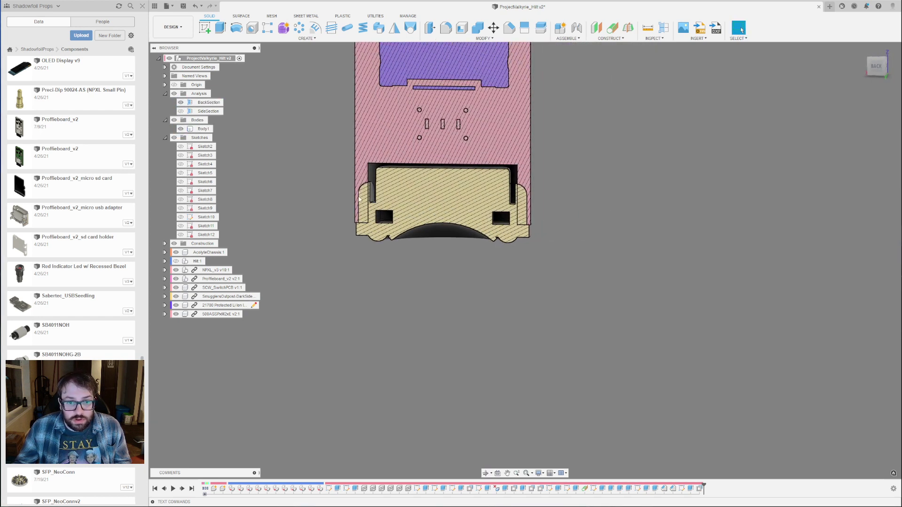
{"action": "left_click", "coordinate": [877, 66]}
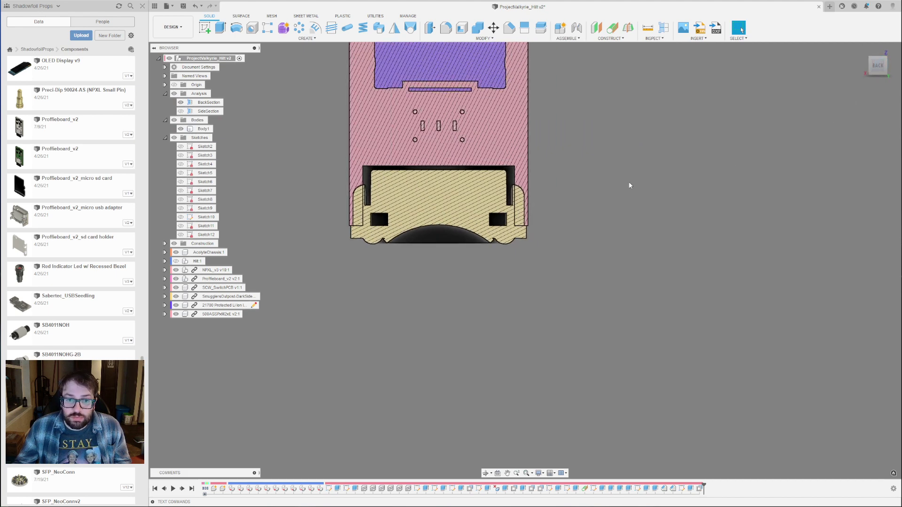
{"action": "scroll", "coordinate": [678, 193], "scroll_direction": "up", "scroll_amount": 3}
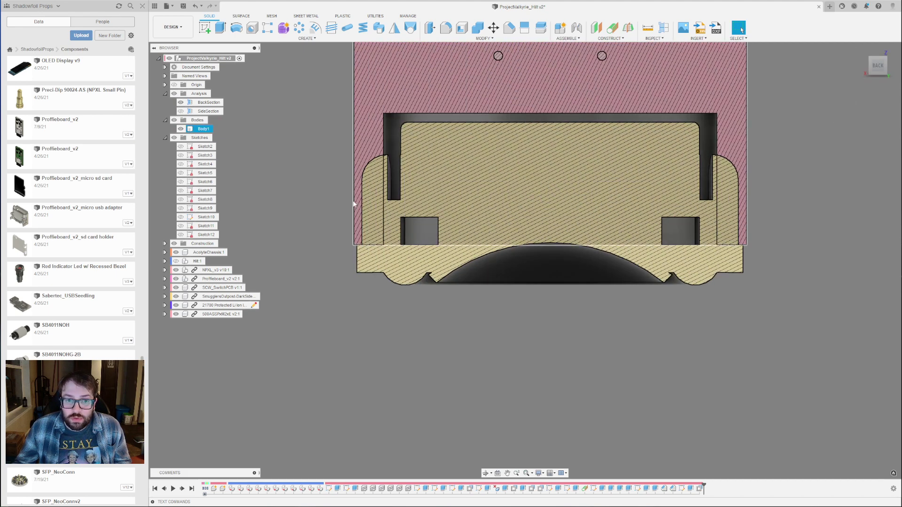
From the bottom view, hide the SmugglersOutpost-DarkSide component, turn off BackSection, and start a sketch on Body1's bottom rim face.
{"action": "left_click", "coordinate": [880, 82]}
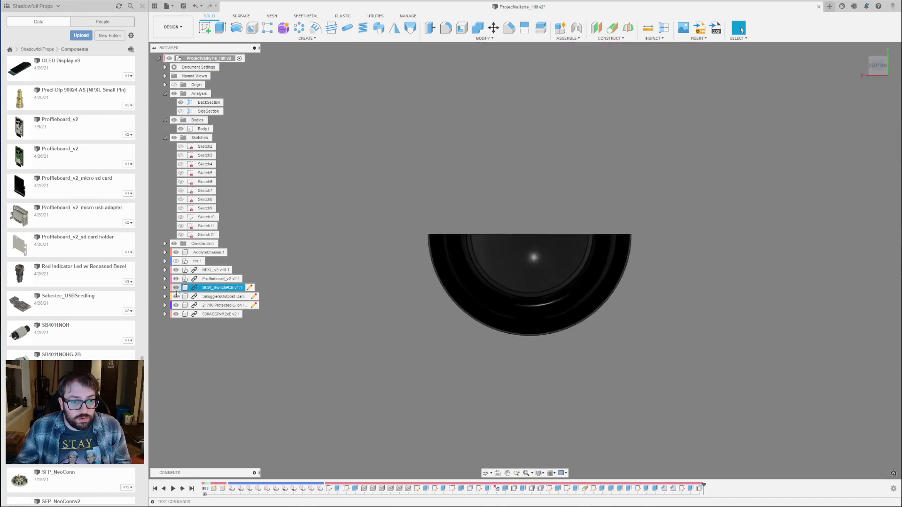
{"action": "left_click", "coordinate": [176, 296]}
{"action": "left_click", "coordinate": [181, 110]}
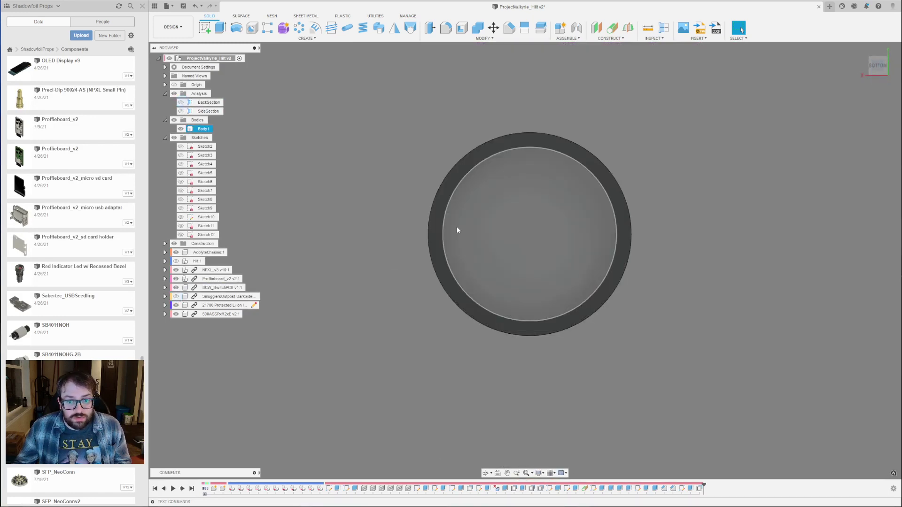
{"action": "left_click", "coordinate": [439, 229]}
{"action": "left_click", "coordinate": [205, 28]}
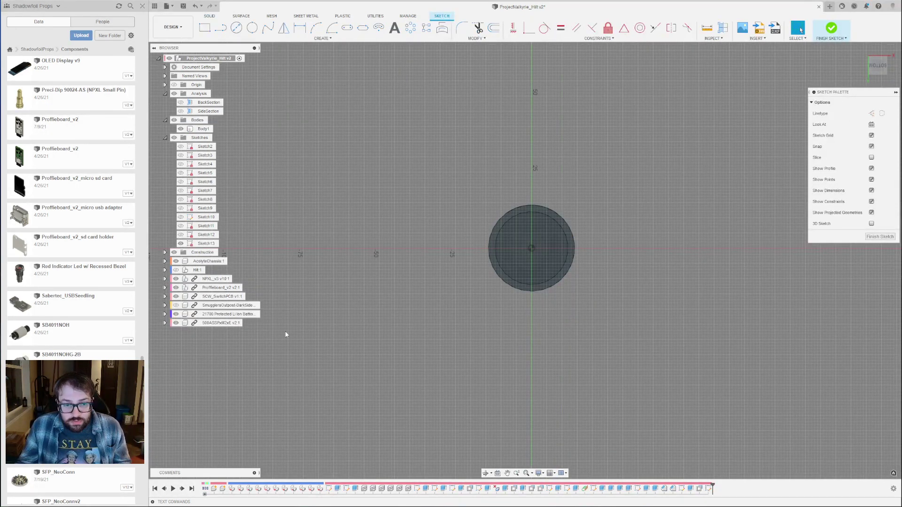
Show the SmugglersOutpost-DarkSide component, toggle Body1's visibility, and examine where the component's side tabs meet the rim.
{"action": "left_click", "coordinate": [176, 305]}
{"action": "scroll", "coordinate": [650, 240], "scroll_direction": "up", "scroll_amount": 2}
{"action": "middle_click_drag", "start_coordinate": [569, 233], "coordinate": [516, 258], "text": "shift"}
{"action": "scroll", "coordinate": [474, 232], "scroll_direction": "down", "scroll_amount": 3}
{"action": "scroll", "coordinate": [480, 374], "scroll_direction": "up", "scroll_amount": 3}
{"action": "left_click", "coordinate": [181, 129]}
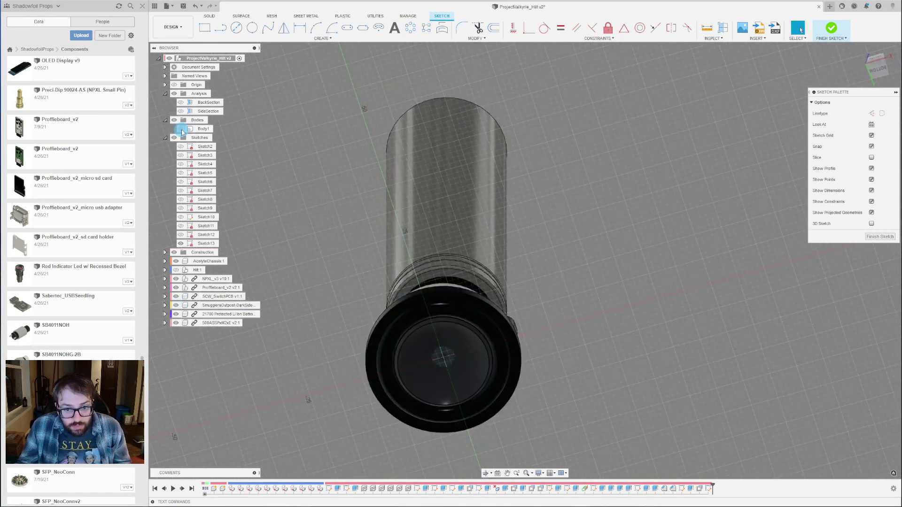
{"action": "left_click", "coordinate": [878, 78]}
{"action": "left_click", "coordinate": [183, 112]}
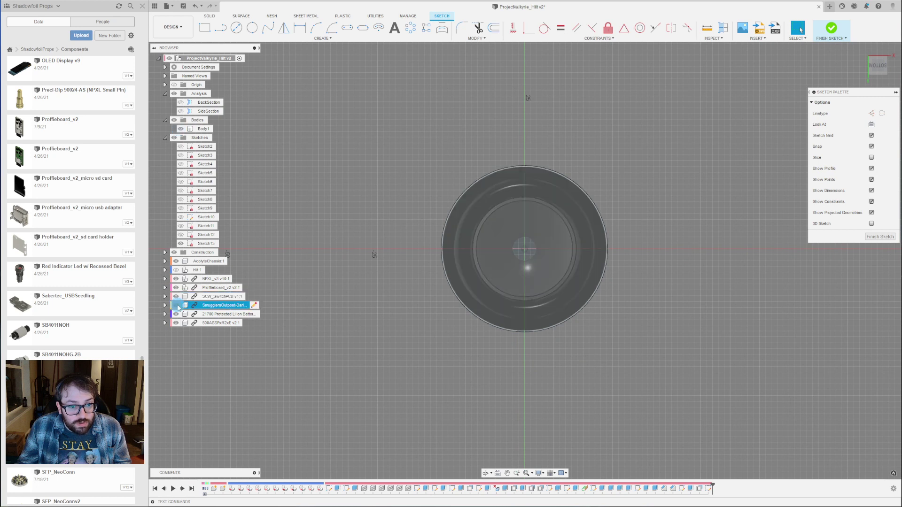
Hide the SmugglersOutpost-DarkSide component, sketch a 30 by 6 mm rectangle centred across the bottom rim, and finish the sketch.
{"action": "left_click", "coordinate": [177, 306]}
{"action": "key", "text": "r"}
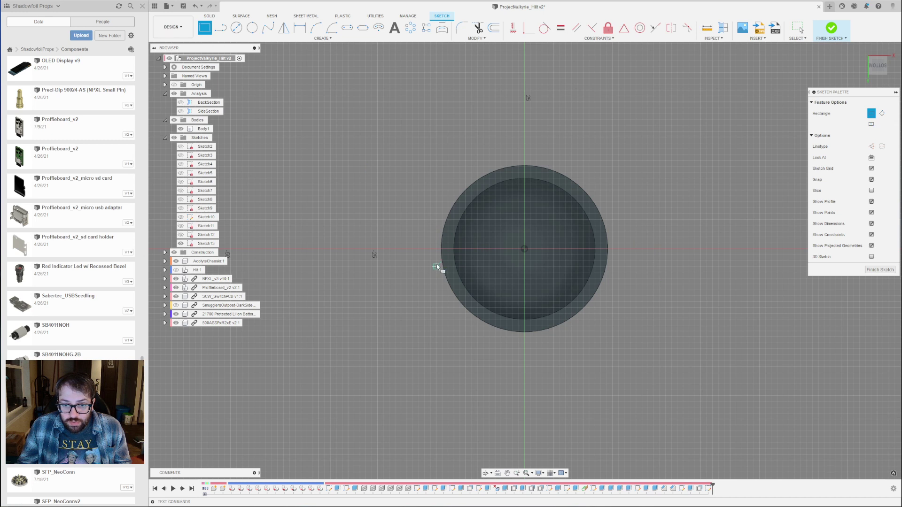
{"action": "left_click", "coordinate": [437, 230]}
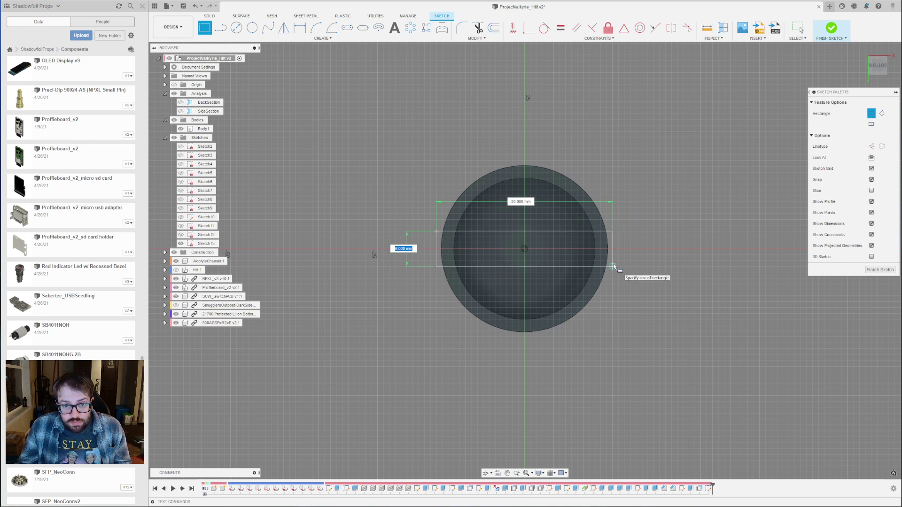
{"action": "left_click", "coordinate": [613, 266]}
{"action": "left_click", "coordinate": [889, 273]}
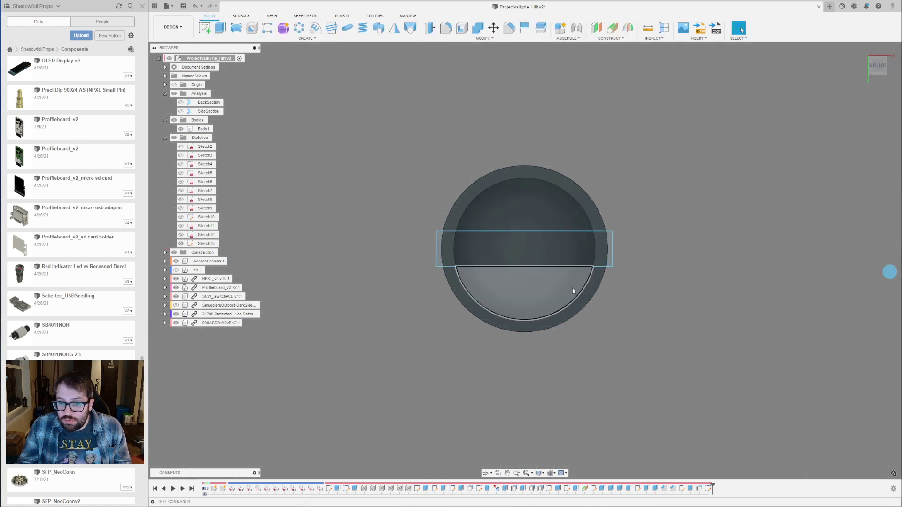
Extrude the two profiles where the rectangle crosses the rim by -6 mm as a cut into Body1.
{"action": "left_click", "coordinate": [602, 250]}
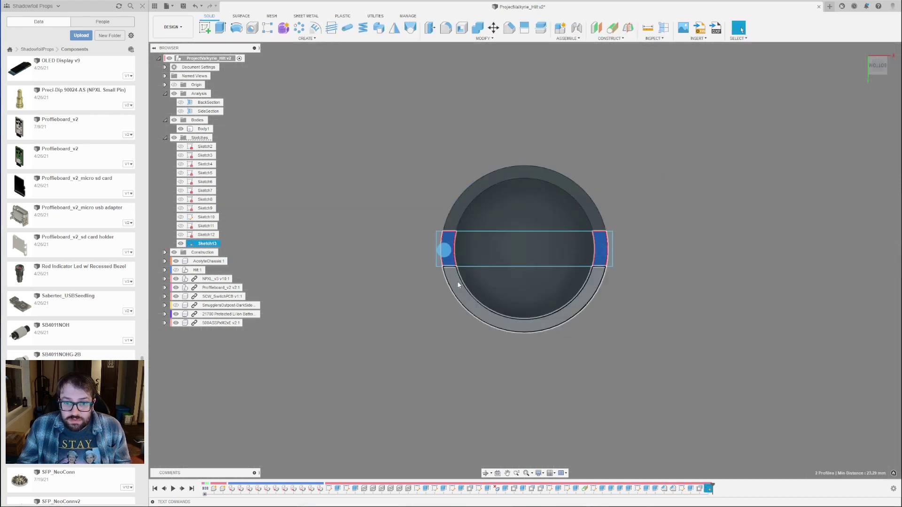
{"action": "middle_click_drag", "start_coordinate": [588, 311], "coordinate": [539, 324], "text": "shift"}
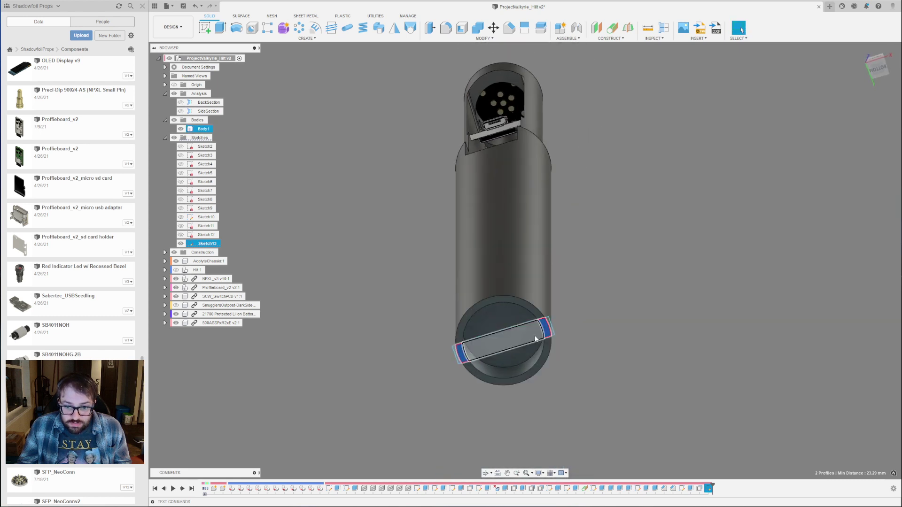
{"action": "scroll", "coordinate": [539, 324], "scroll_direction": "up", "scroll_amount": 5}
{"action": "type", "text": "e"}
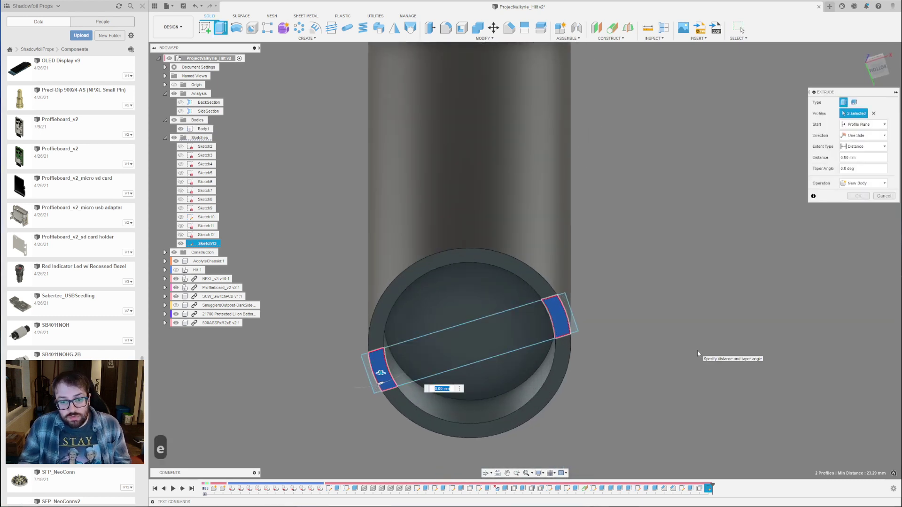
{"action": "type", "text": "-"}
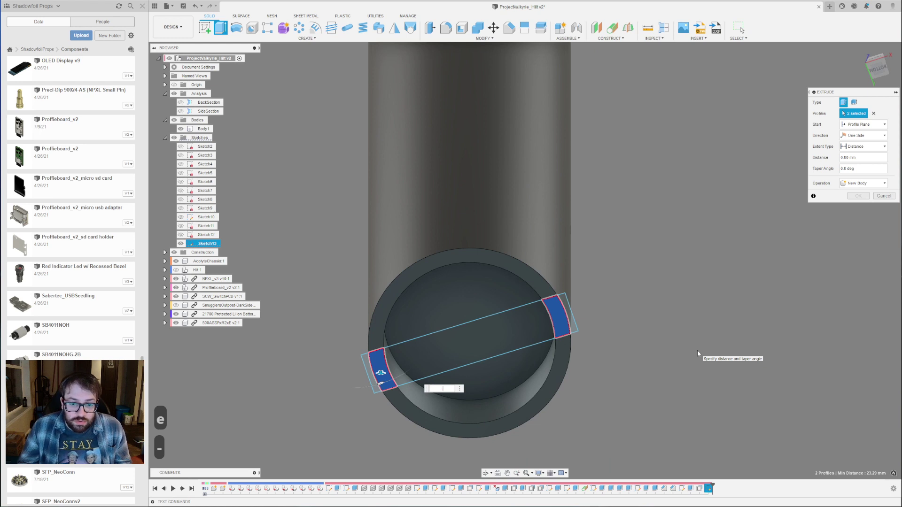
{"action": "type", "text": "6"}
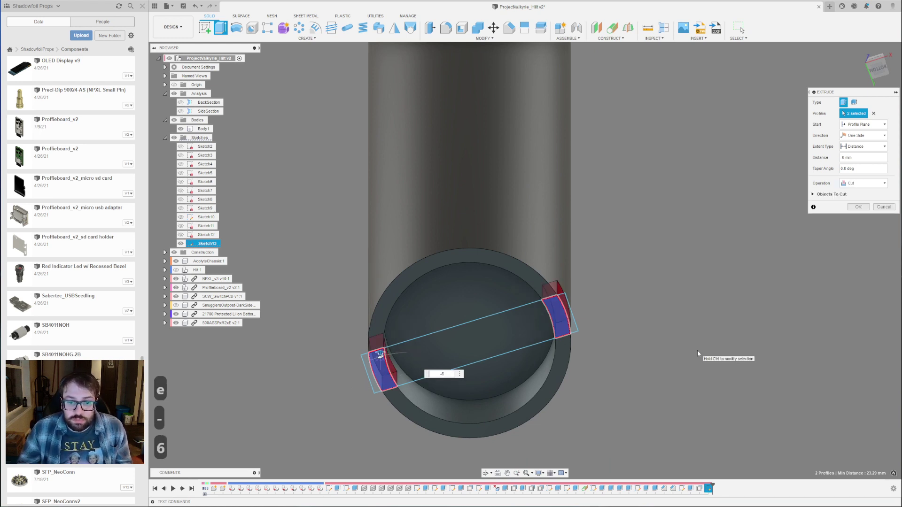
{"action": "key", "text": "Return"}
Show the SmugglersOutpost-DarkSide component and inspect how its side tabs fit in the new rim notches.
{"action": "left_click", "coordinate": [176, 305]}
{"action": "middle_click_drag", "start_coordinate": [517, 343], "coordinate": [487, 390], "text": "shift"}
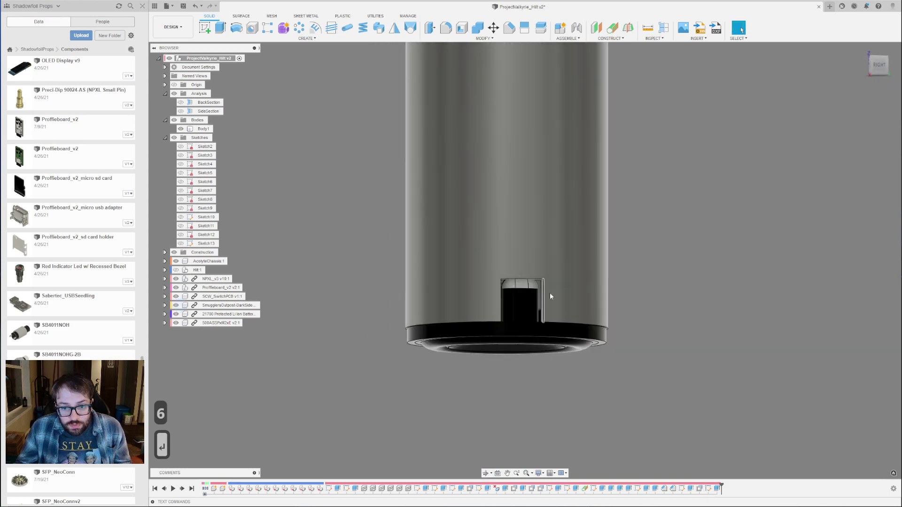
{"action": "scroll", "coordinate": [539, 282], "scroll_direction": "up", "scroll_amount": 4}
{"action": "scroll", "coordinate": [543, 277], "scroll_direction": "down", "scroll_amount": 2}
{"action": "middle_click_drag", "start_coordinate": [549, 338], "coordinate": [600, 266], "text": "shift"}
{"action": "scroll", "coordinate": [582, 257], "scroll_direction": "down", "scroll_amount": 3}
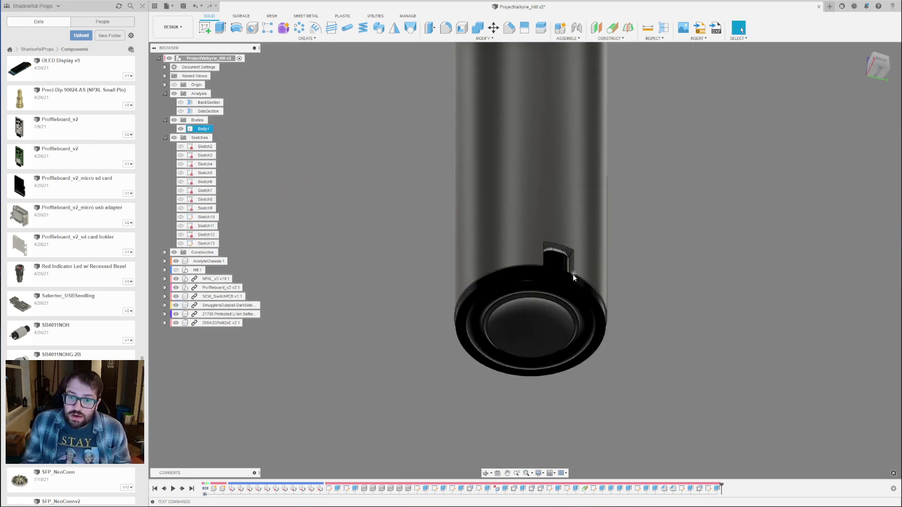
{"action": "left_click", "coordinate": [573, 275]}
{"action": "middle_click_drag", "start_coordinate": [571, 276], "coordinate": [540, 343], "text": "shift"}
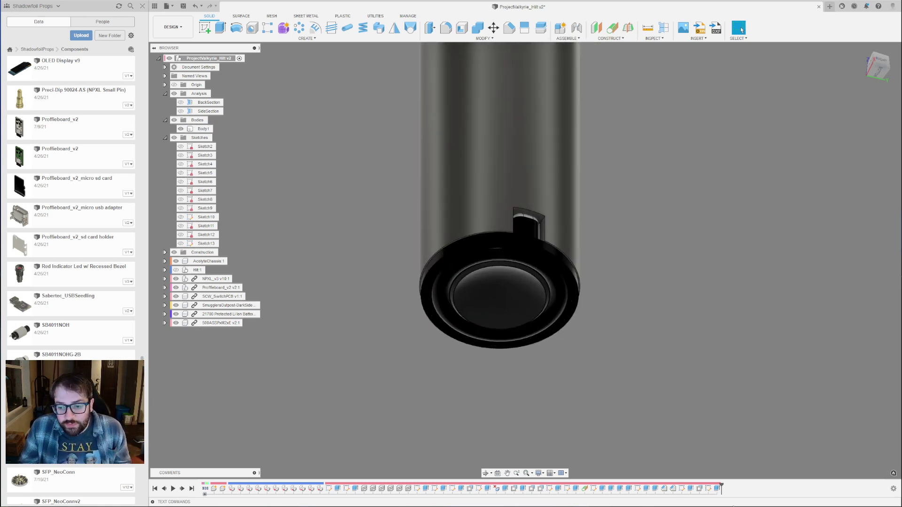
Edit the rim notch cut to a distance of -7.5 mm and inspect the clearance above the component's tab.
{"action": "left_click", "coordinate": [718, 489]}
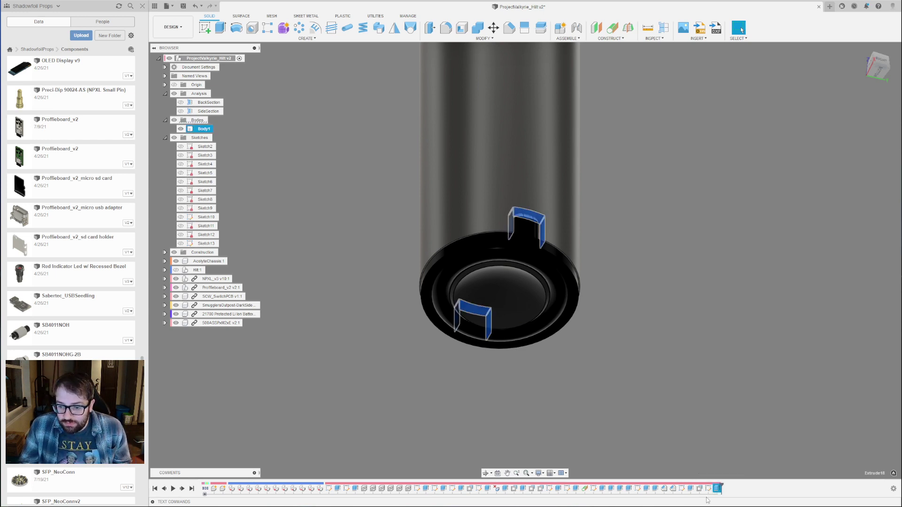
{"action": "right_click", "coordinate": [718, 489]}
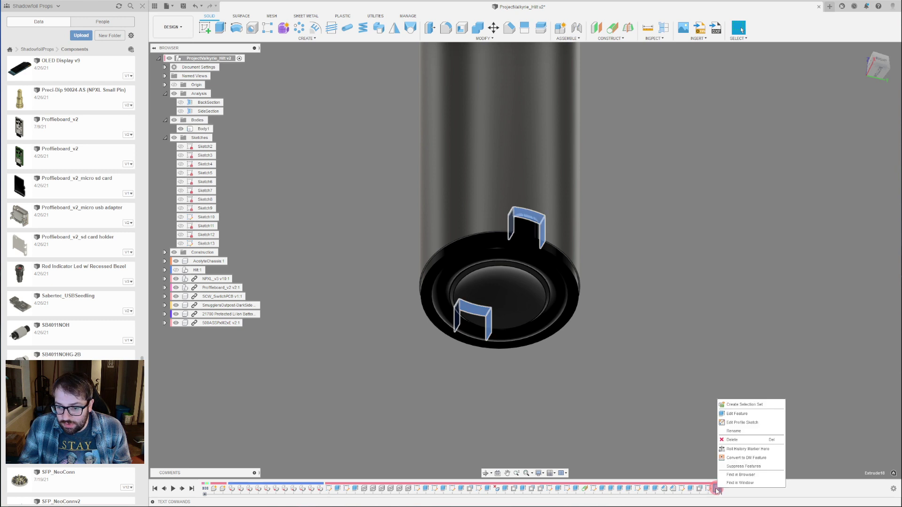
{"action": "left_click", "coordinate": [737, 414]}
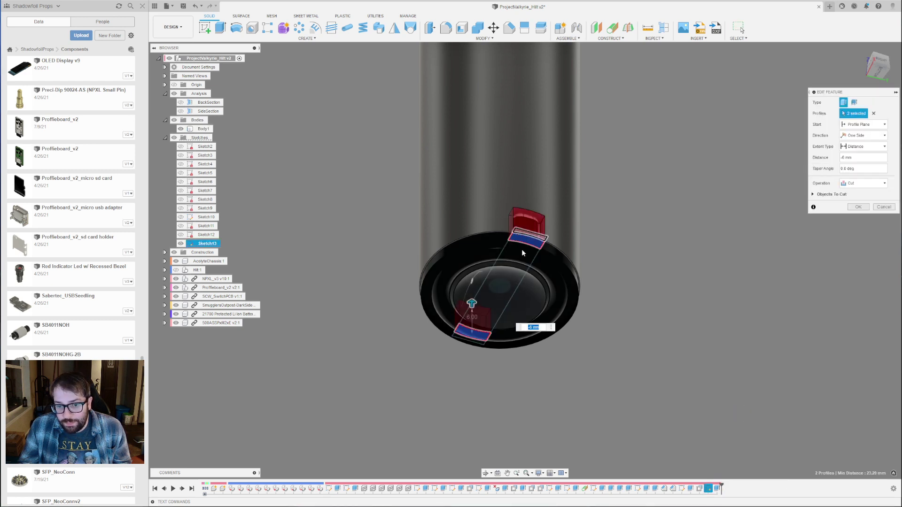
{"action": "scroll", "coordinate": [479, 297], "scroll_direction": "up", "scroll_amount": 2}
{"action": "middle_click_drag", "start_coordinate": [479, 311], "coordinate": [472, 334], "text": "shift"}
{"action": "scroll", "coordinate": [478, 283], "scroll_direction": "up", "scroll_amount": 2}
{"action": "scroll", "coordinate": [472, 324], "scroll_direction": "down", "scroll_amount": 2}
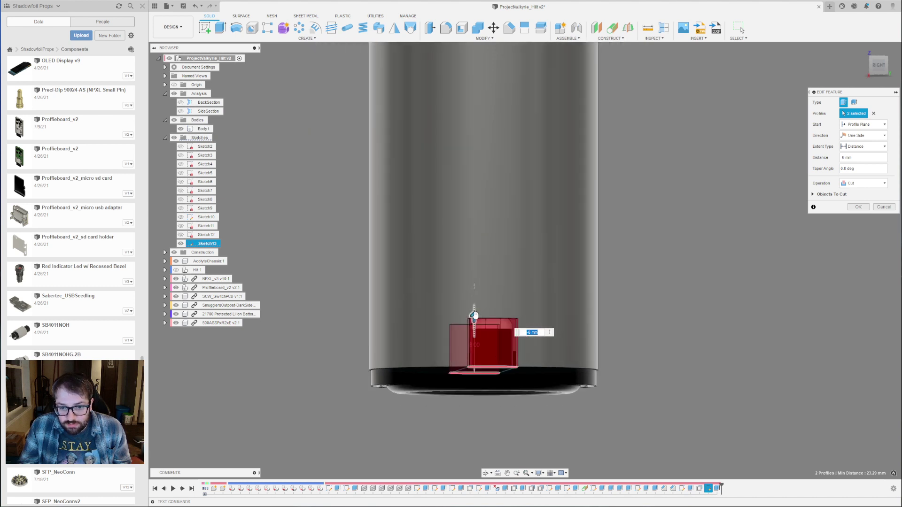
{"action": "mouse_move", "coordinate": [473, 316]}
{"action": "left_mouse_down"}
{"action": "mouse_move", "coordinate": [473, 302]}
{"action": "mouse_move", "coordinate": [476, 309]}
{"action": "left_mouse_up"}
{"action": "left_click", "coordinate": [854, 158]}
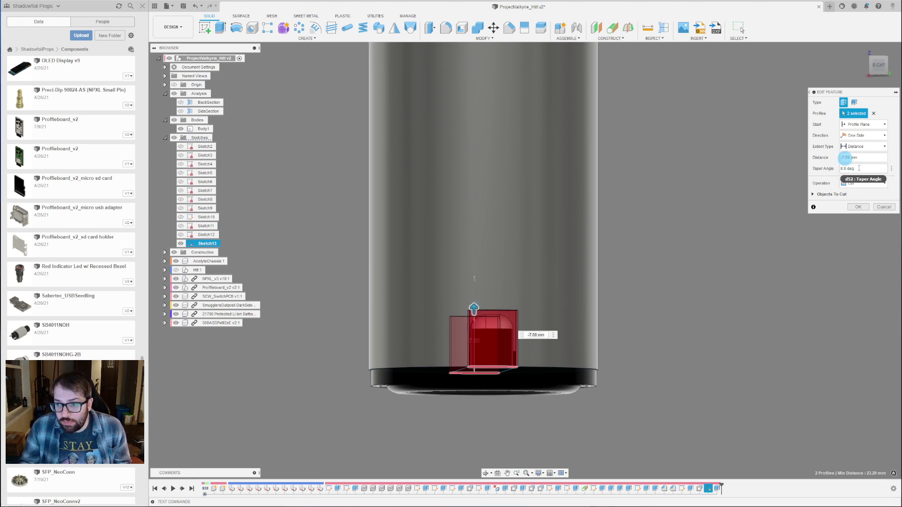
{"action": "key", "text": "Right"}
{"action": "type", "text": "5"}
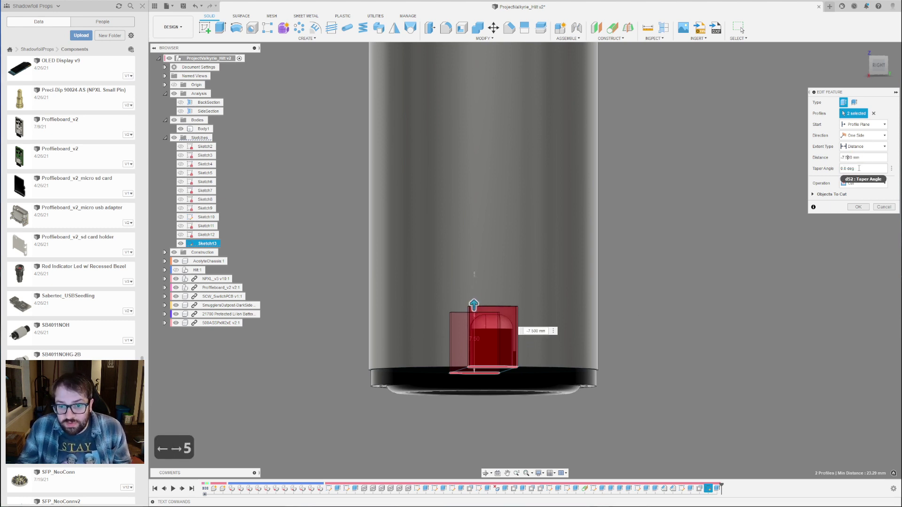
{"action": "left_click", "coordinate": [859, 208]}
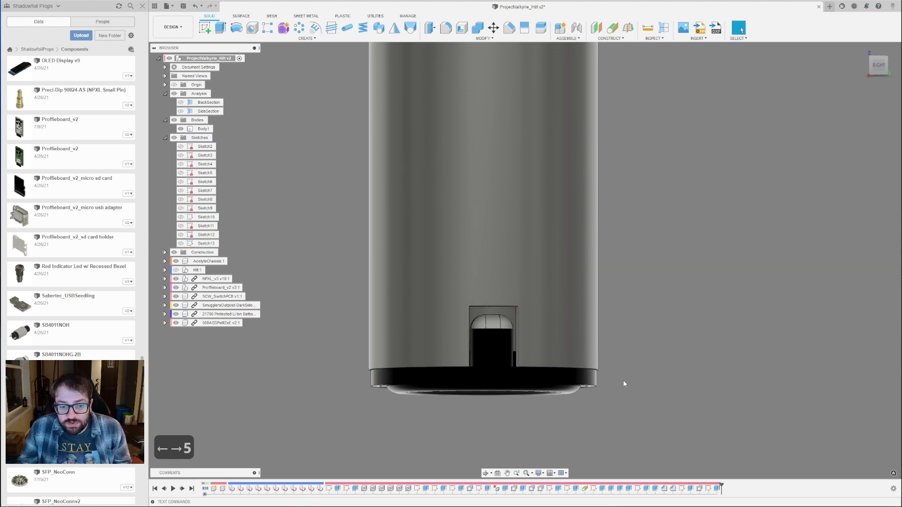
{"action": "middle_click_drag", "start_coordinate": [641, 417], "coordinate": [596, 368], "text": "shift"}
{"action": "scroll", "coordinate": [466, 328], "scroll_direction": "up", "scroll_amount": 3}
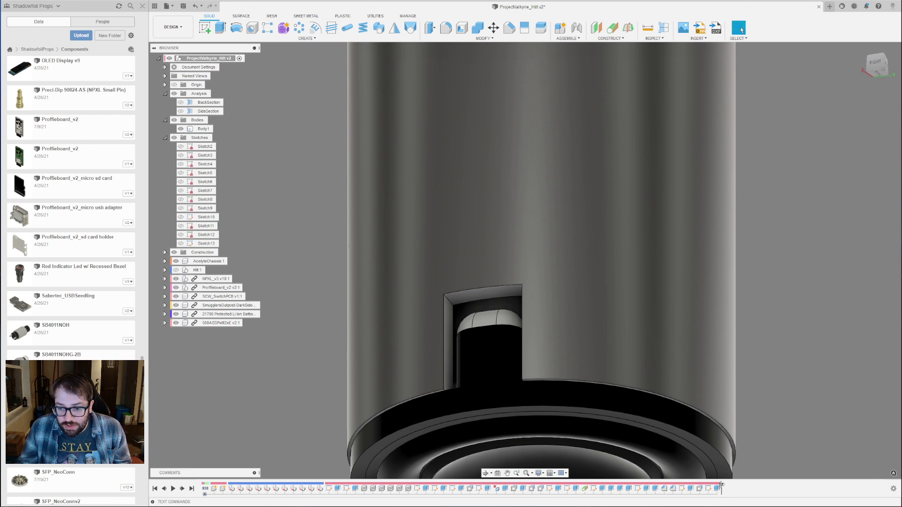
{"action": "scroll", "coordinate": [448, 277], "scroll_direction": "down", "scroll_amount": 3}
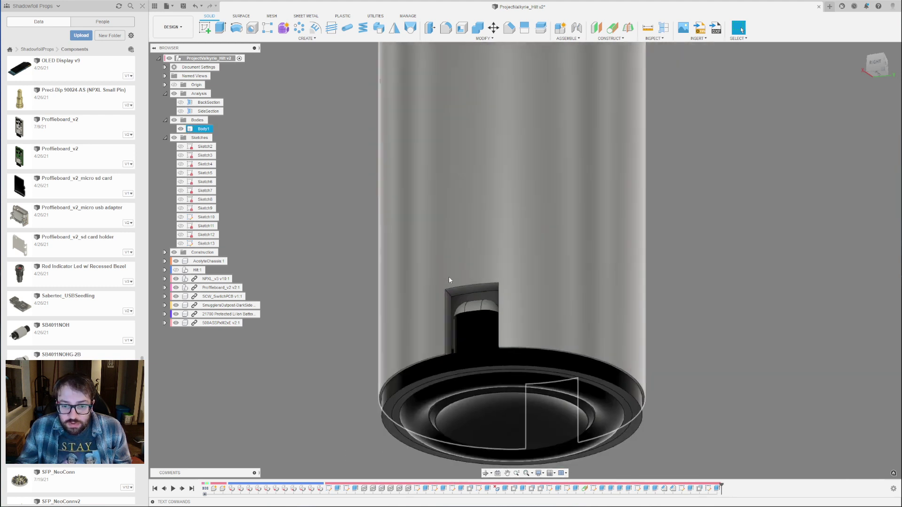
Inspect the rim notches around the component's side tabs from several angles, with the BackSection and SideSection views toggled.
{"action": "middle_click_drag", "start_coordinate": [621, 331], "coordinate": [647, 345], "text": "shift"}
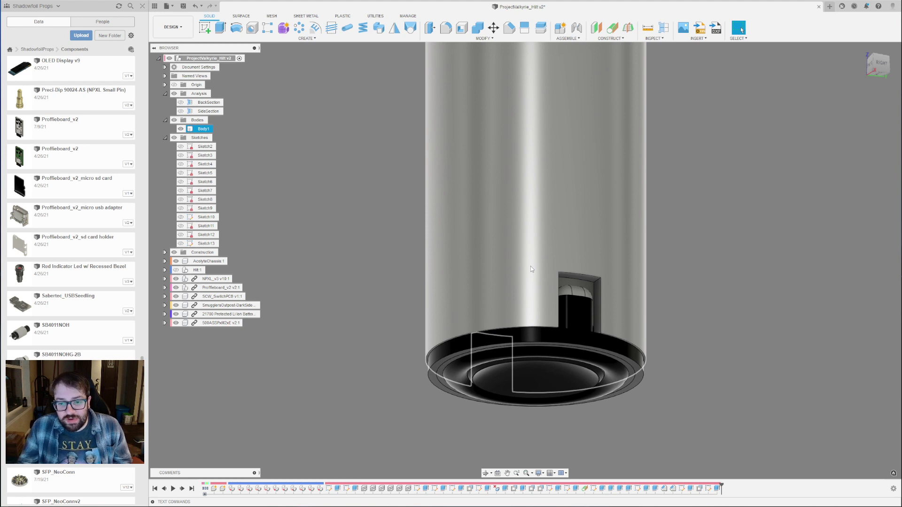
{"action": "scroll", "coordinate": [640, 284], "scroll_direction": "up", "scroll_amount": 4}
{"action": "scroll", "coordinate": [587, 288], "scroll_direction": "down", "scroll_amount": 4}
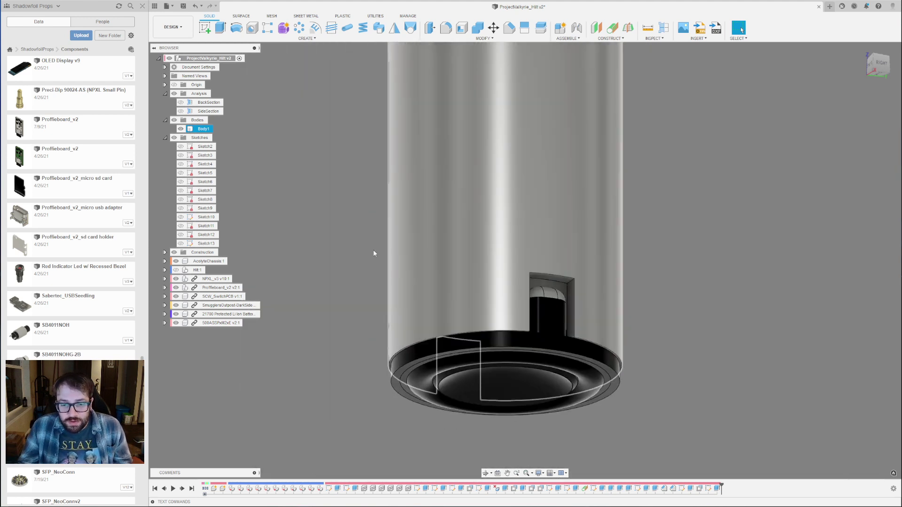
{"action": "left_click", "coordinate": [180, 113]}
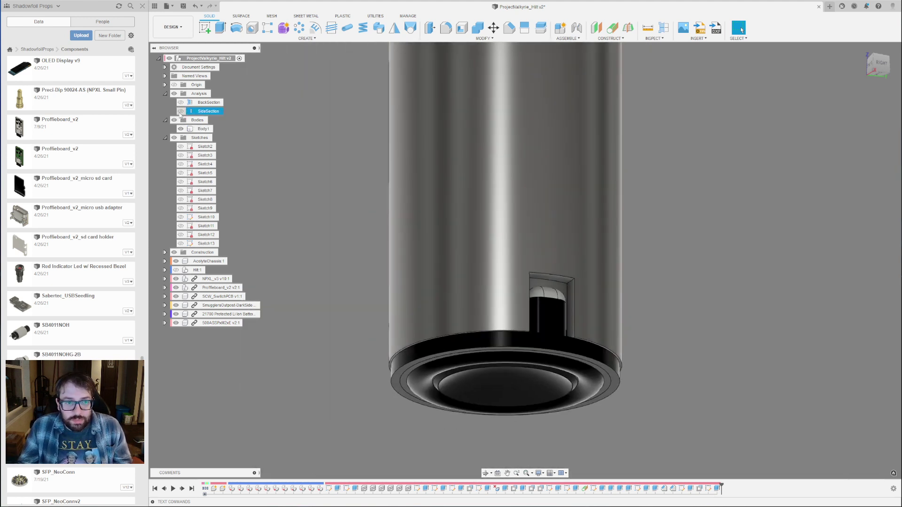
{"action": "left_click", "coordinate": [181, 111]}
{"action": "left_click", "coordinate": [180, 111]}
{"action": "left_click", "coordinate": [181, 103]}
{"action": "mouse_move", "coordinate": [482, 249]}
{"action": "middle_mouse_down", "text": "shift"}
{"action": "mouse_move", "coordinate": [410, 267]}
{"action": "mouse_move", "coordinate": [404, 257]}
{"action": "middle_mouse_up", "text": "shift"}
{"action": "scroll", "coordinate": [517, 270], "scroll_direction": "up", "scroll_amount": 3}
{"action": "scroll", "coordinate": [452, 247], "scroll_direction": "down", "scroll_amount": 3}
{"action": "left_click", "coordinate": [181, 130]}
{"action": "left_click", "coordinate": [181, 129]}
{"action": "left_click", "coordinate": [180, 102]}
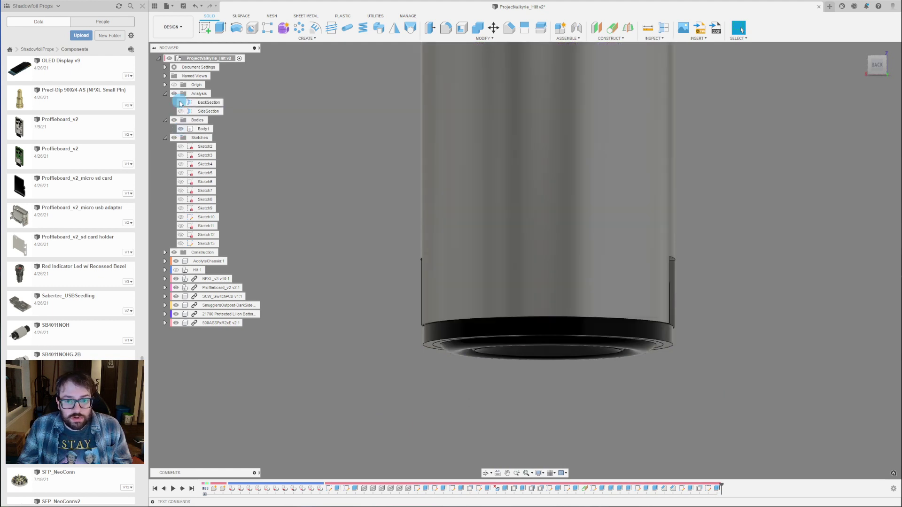
Hide the SmugglersOutpost-DarkSide component and inspect the bare notches and recess in Body1's bottom rim.
{"action": "left_click", "coordinate": [176, 306]}
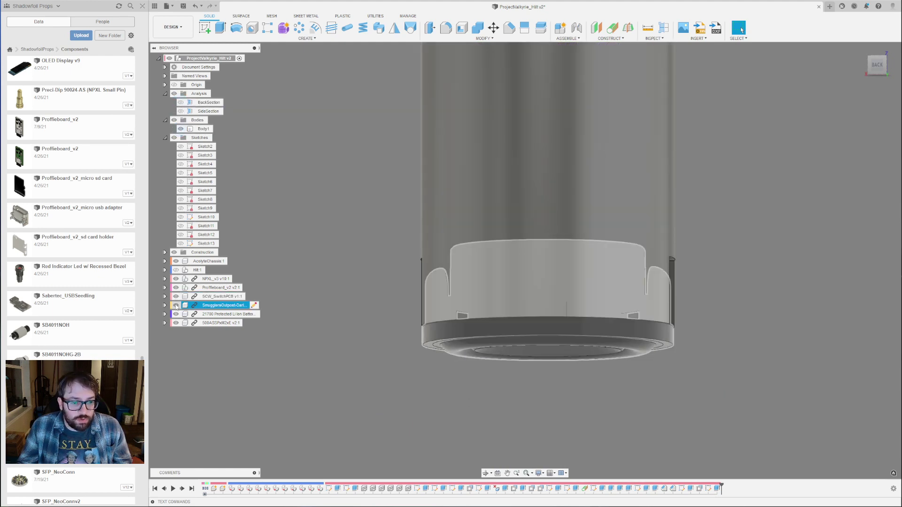
{"action": "middle_click_drag", "start_coordinate": [395, 306], "coordinate": [526, 244], "text": "shift"}
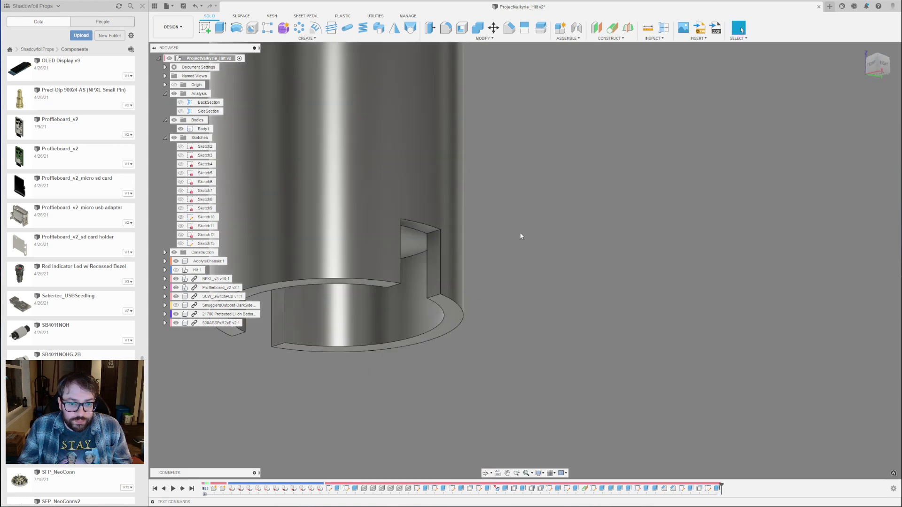
{"action": "scroll", "coordinate": [527, 243], "scroll_direction": "down", "scroll_amount": 3}
Turn on the SideSection analysis and examine the battery, the internal pocket and the bottom recess in cross-section.
{"action": "left_click", "coordinate": [180, 111]}
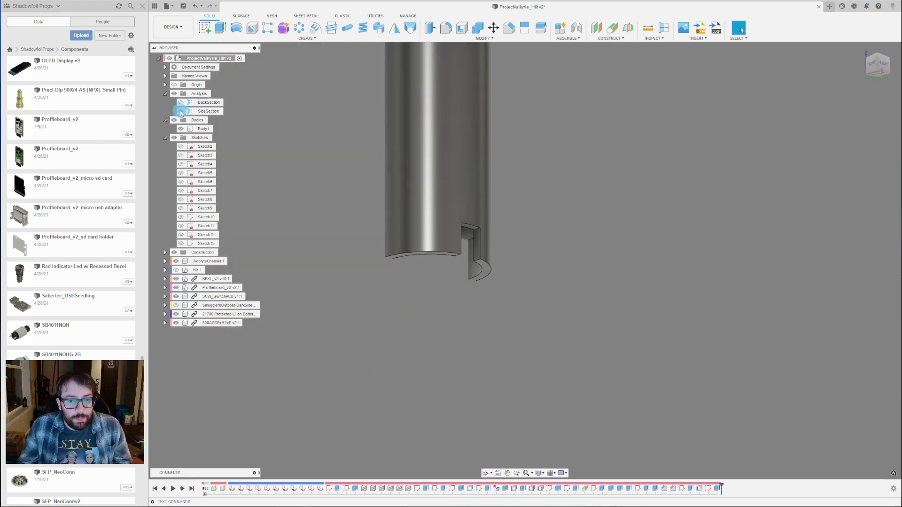
{"action": "middle_click_drag", "start_coordinate": [301, 202], "coordinate": [457, 220], "text": "shift"}
{"action": "scroll", "coordinate": [346, 199], "scroll_direction": "up", "scroll_amount": 3}
{"action": "scroll", "coordinate": [348, 197], "scroll_direction": "down", "scroll_amount": 5}
{"action": "scroll", "coordinate": [418, 225], "scroll_direction": "up", "scroll_amount": 3}
{"action": "scroll", "coordinate": [424, 230], "scroll_direction": "up", "scroll_amount": 2}
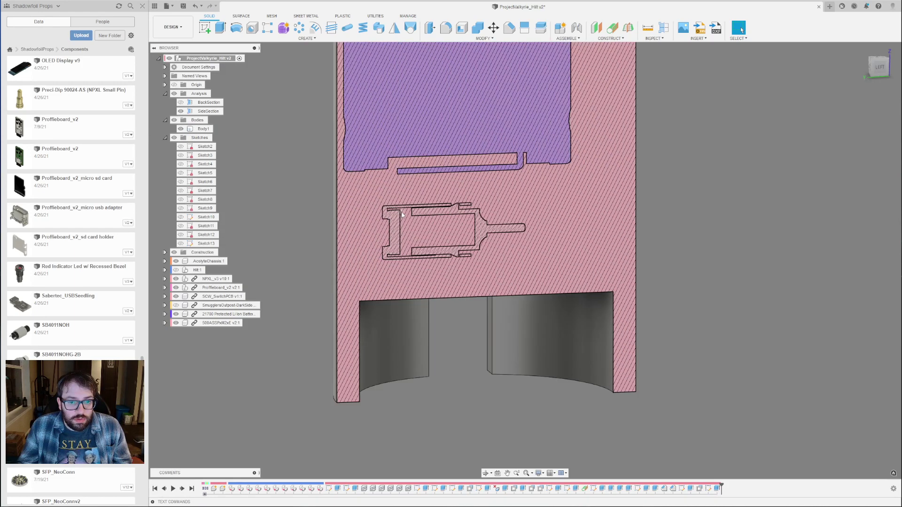
{"action": "scroll", "coordinate": [513, 210], "scroll_direction": "down", "scroll_amount": 5}
{"action": "scroll", "coordinate": [504, 207], "scroll_direction": "down", "scroll_amount": 3}
{"action": "scroll", "coordinate": [497, 139], "scroll_direction": "up", "scroll_amount": 4}
{"action": "middle_click_drag", "start_coordinate": [495, 166], "coordinate": [447, 183], "text": "shift"}
Hide Body1 and start a sketch on the circular end face of the 21700 battery.
{"action": "left_click", "coordinate": [182, 129]}
{"action": "scroll", "coordinate": [558, 168], "scroll_direction": "up", "scroll_amount": 3}
{"action": "left_click", "coordinate": [455, 131]}
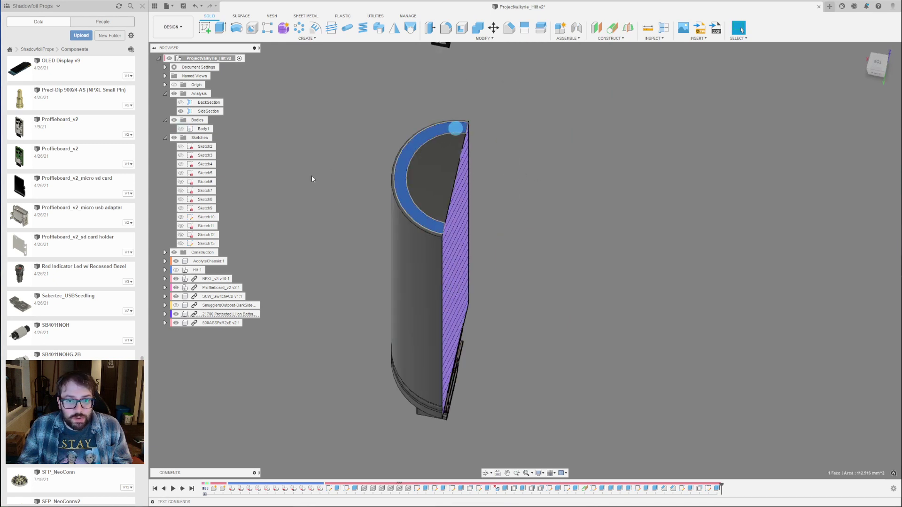
{"action": "left_click", "coordinate": [205, 29]}
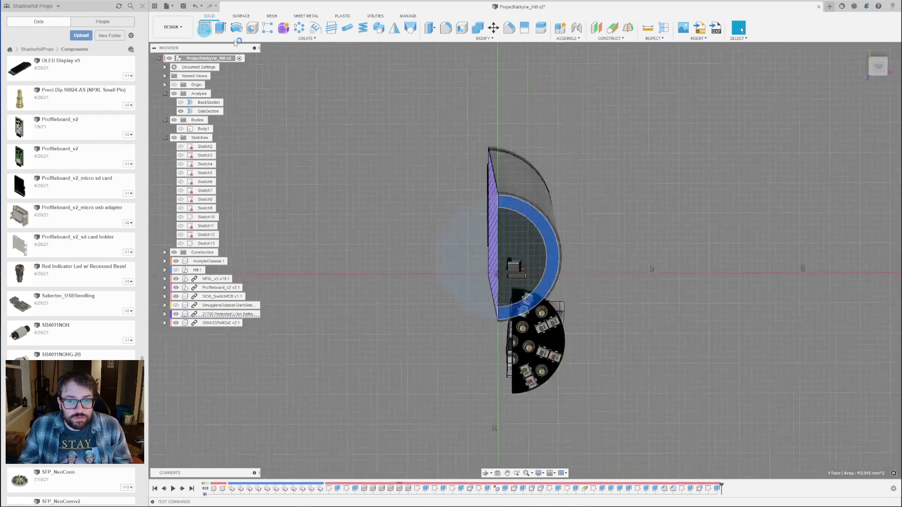
Turn off the SideSection view and hide Body1 and the NPXL_v3, Proffieboard_v2 and SCW_SwitchPCB components to expose the battery's end face.
{"action": "left_click", "coordinate": [180, 129]}
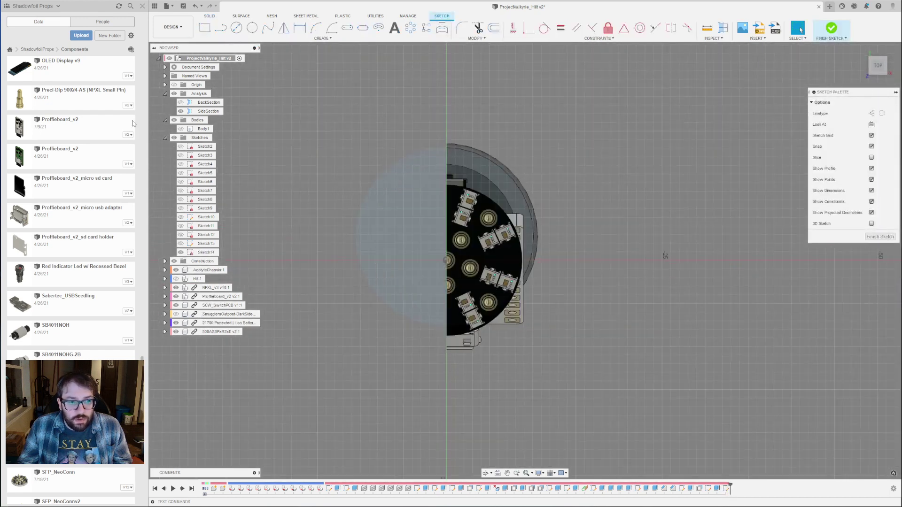
{"action": "left_click", "coordinate": [181, 129]}
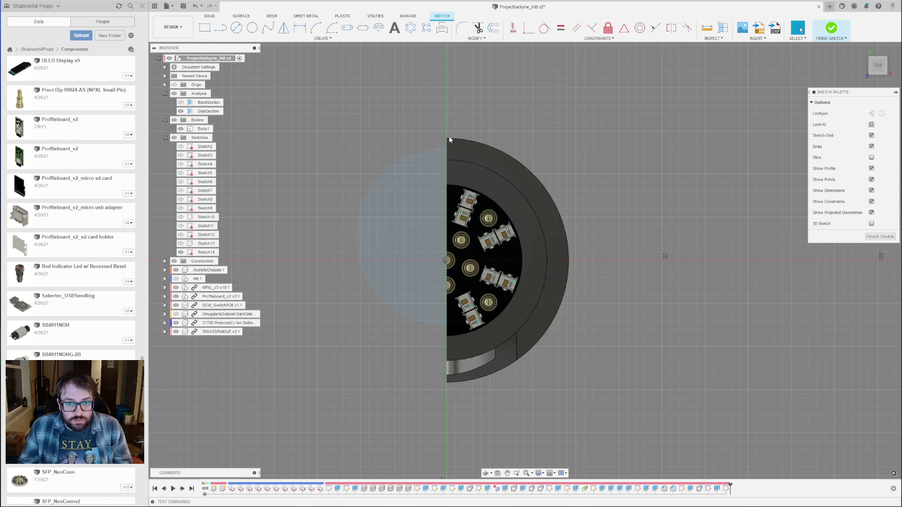
{"action": "left_click", "coordinate": [181, 111]}
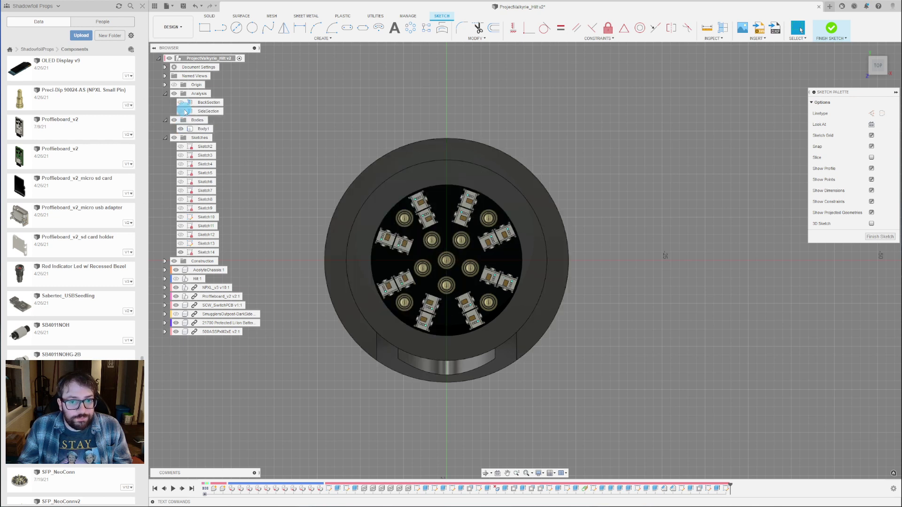
{"action": "left_click", "coordinate": [180, 112]}
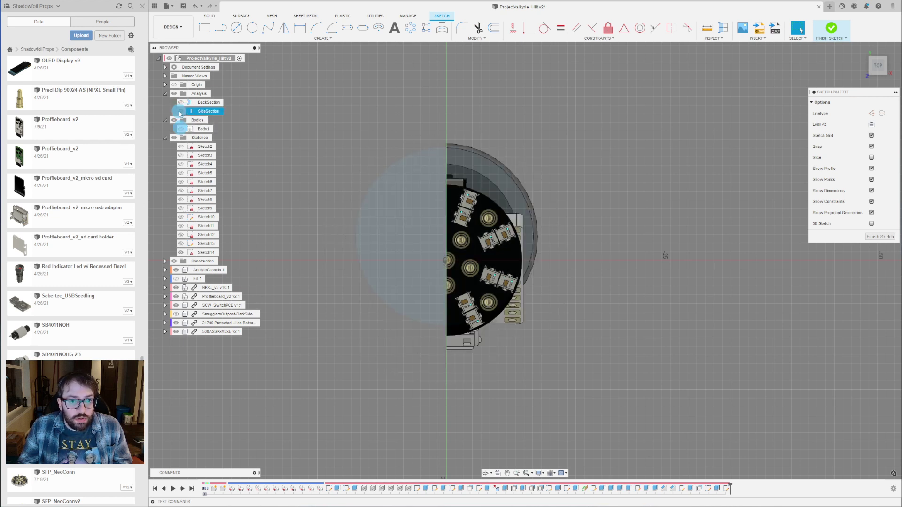
{"action": "left_click", "coordinate": [181, 129]}
{"action": "left_click", "coordinate": [176, 288]}
{"action": "left_click", "coordinate": [176, 297]}
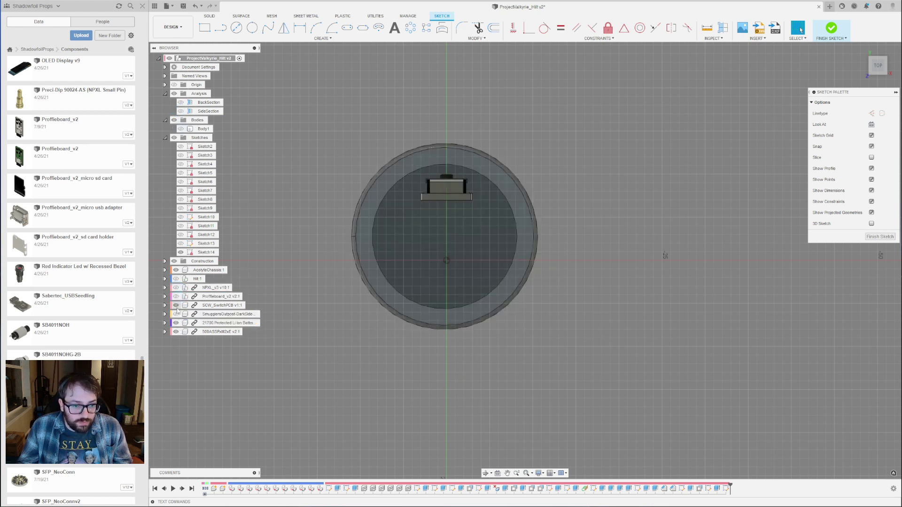
{"action": "left_click", "coordinate": [175, 305]}
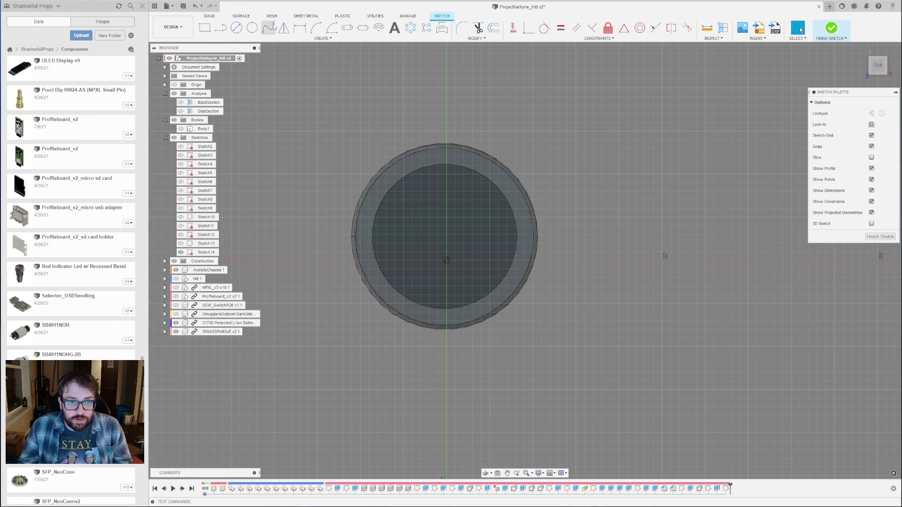
Draw a short horizontal line from the battery's centre to the vertical sketch axis and measure its length.
{"action": "left_click", "coordinate": [346, 28]}
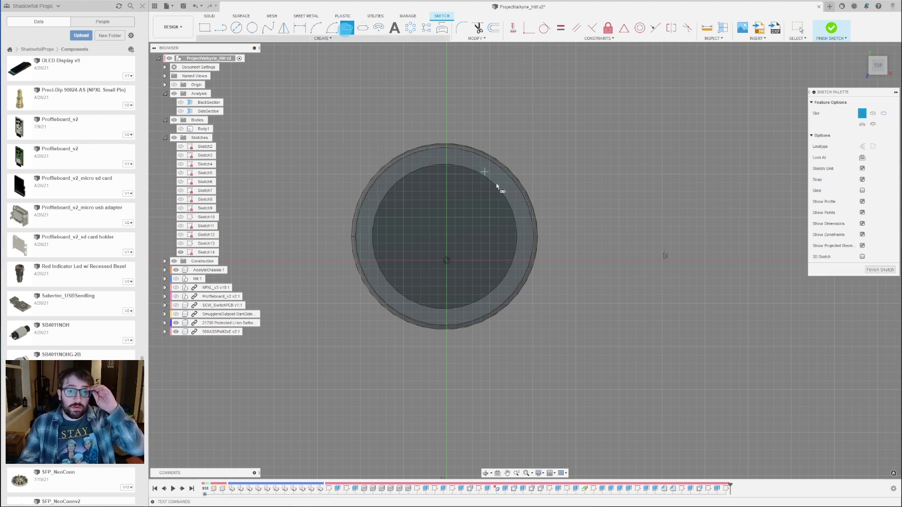
{"action": "scroll", "coordinate": [473, 272], "scroll_direction": "down", "scroll_amount": 3}
{"action": "scroll", "coordinate": [471, 268], "scroll_direction": "up", "scroll_amount": 5}
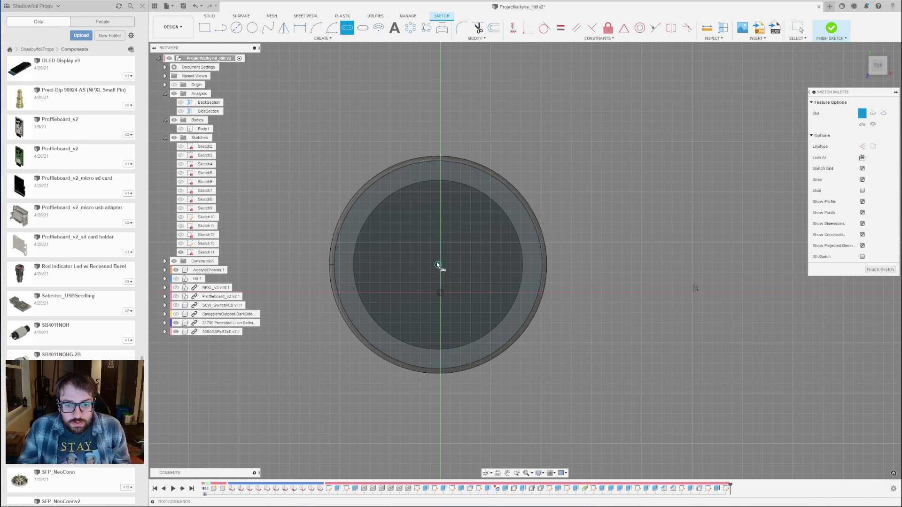
{"action": "scroll", "coordinate": [437, 266], "scroll_direction": "up", "scroll_amount": 3}
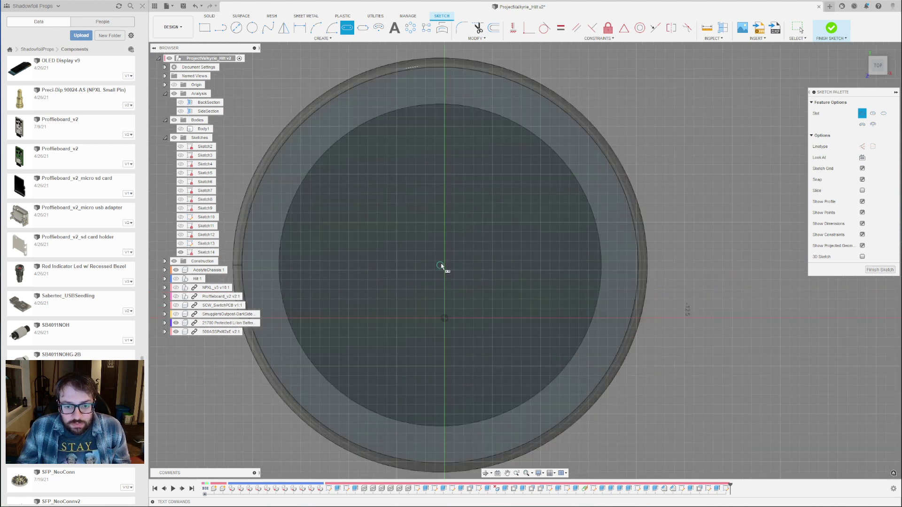
{"action": "scroll", "coordinate": [439, 267], "scroll_direction": "up", "scroll_amount": 3}
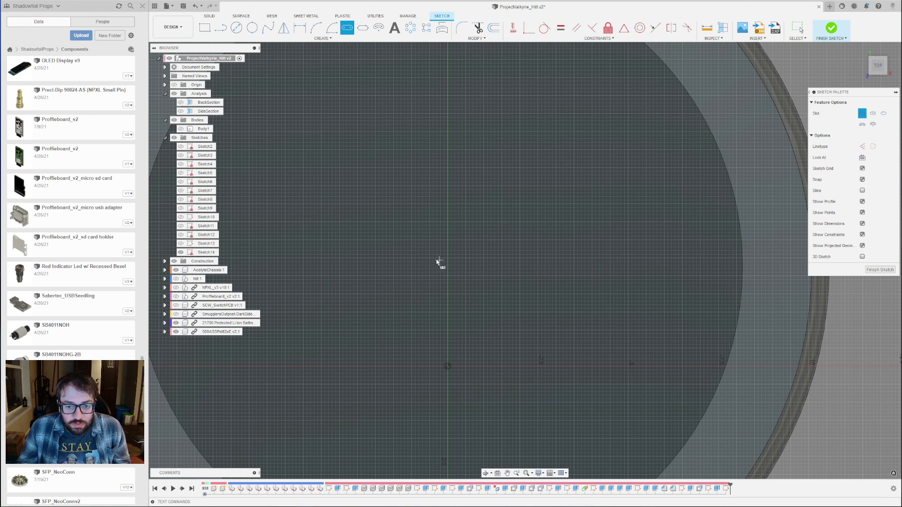
{"action": "scroll", "coordinate": [439, 264], "scroll_direction": "down", "scroll_amount": 5}
{"action": "scroll", "coordinate": [439, 263], "scroll_direction": "up", "scroll_amount": 6}
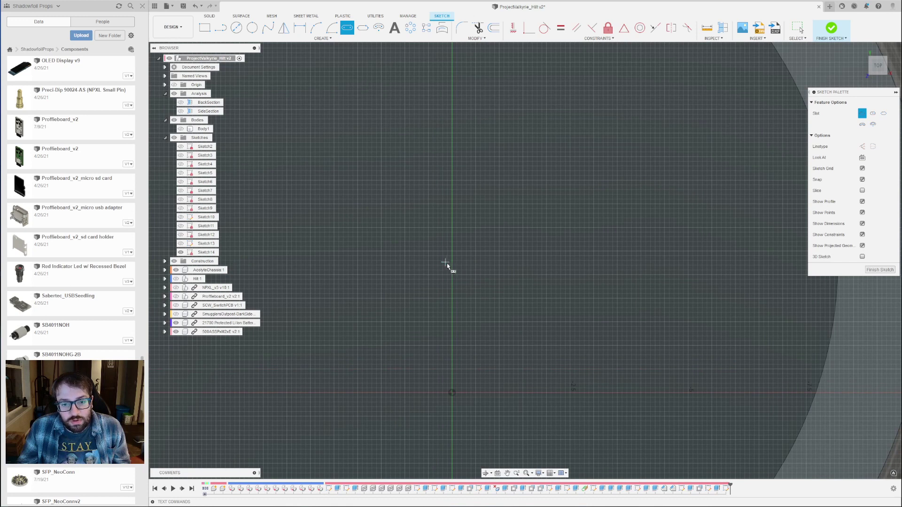
{"action": "left_click", "coordinate": [221, 27]}
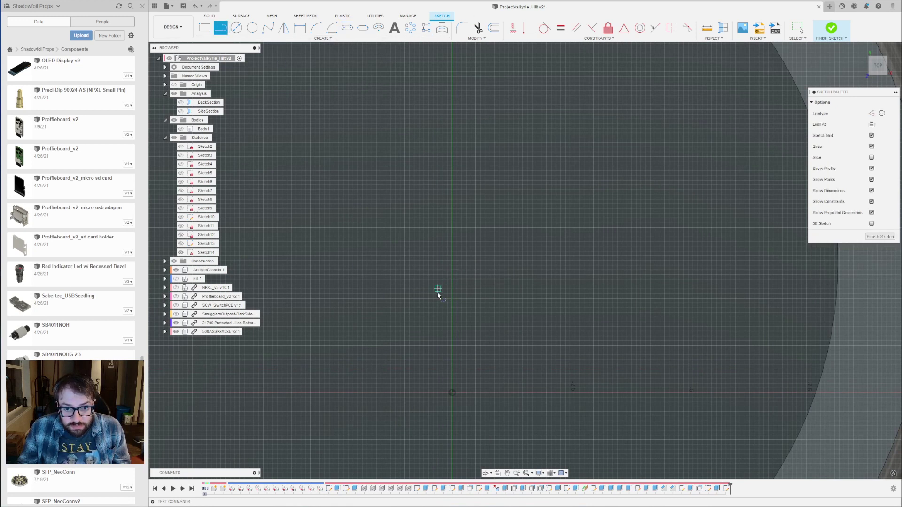
{"action": "left_click", "coordinate": [441, 262]}
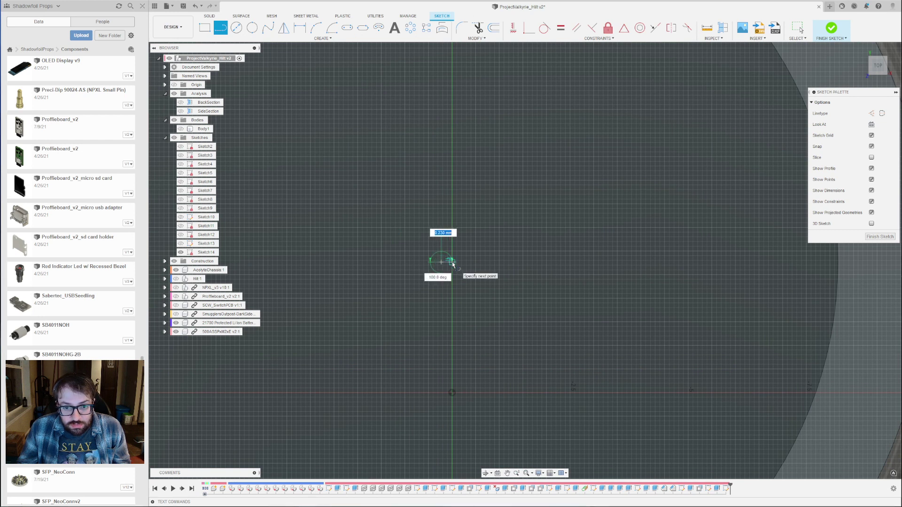
{"action": "left_click", "coordinate": [452, 262]}
{"action": "key", "text": "Escape"}
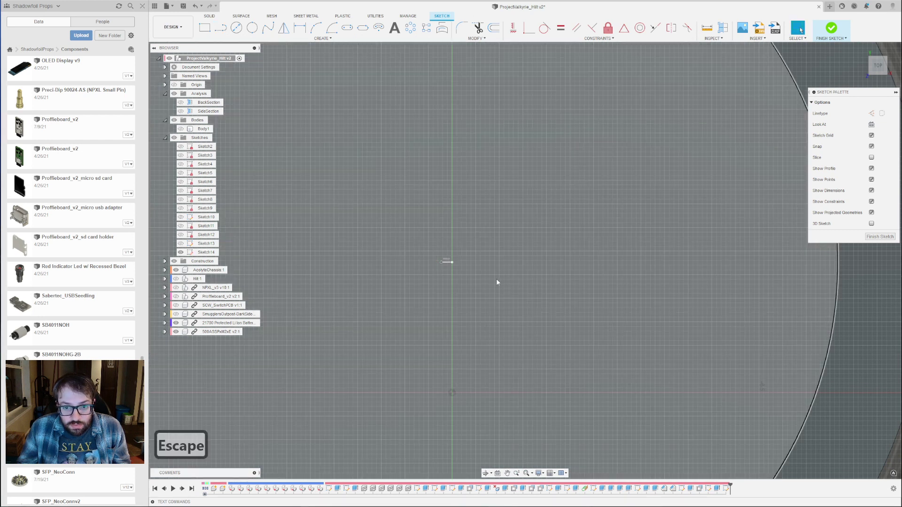
{"action": "left_click", "coordinate": [447, 262]}
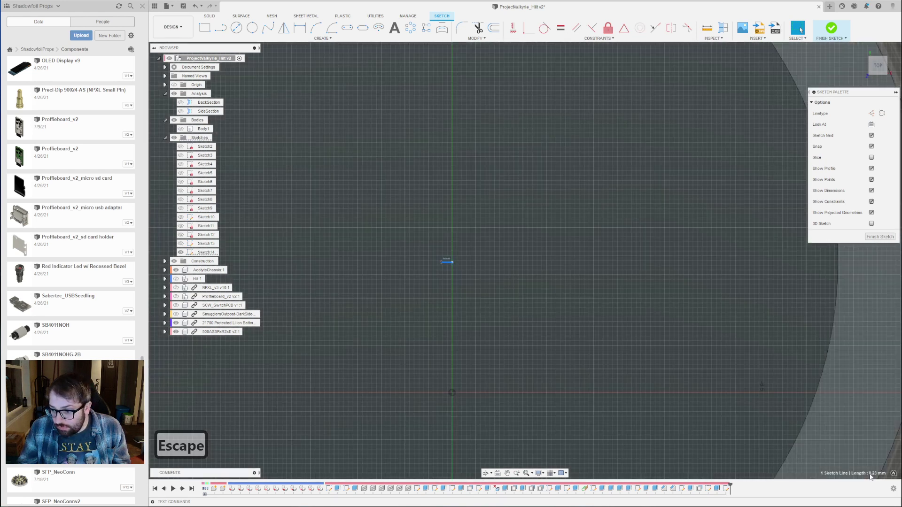
Undo the measuring line, the component visibility changes and the sketch on the battery's end face.
{"action": "scroll", "coordinate": [497, 272], "scroll_direction": "down", "scroll_amount": 5}
{"action": "key", "text": "ctrl+z"}
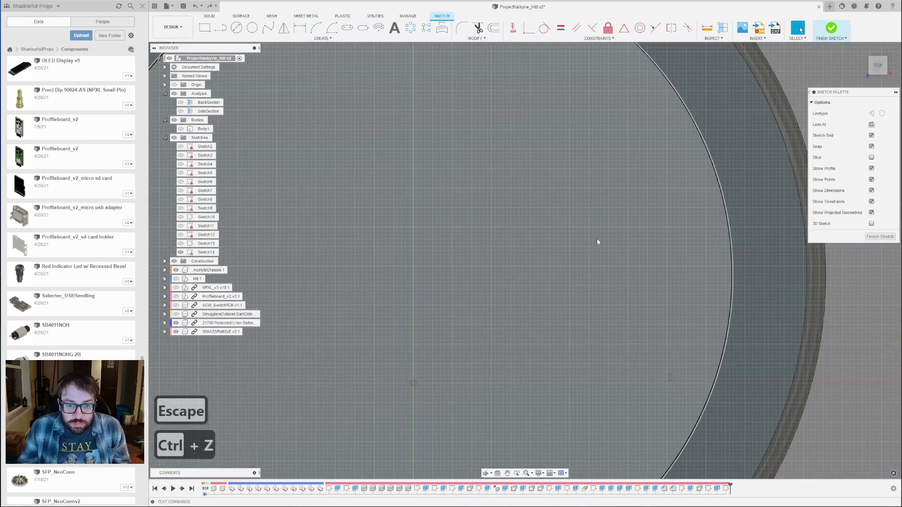
{"action": "scroll", "coordinate": [689, 216], "scroll_direction": "down", "scroll_amount": 5}
{"action": "key", "text": "ctrl+z"}
{"action": "key", "text": "ctrl+z"}
{"action": "key", "text": "ctrl+z"}
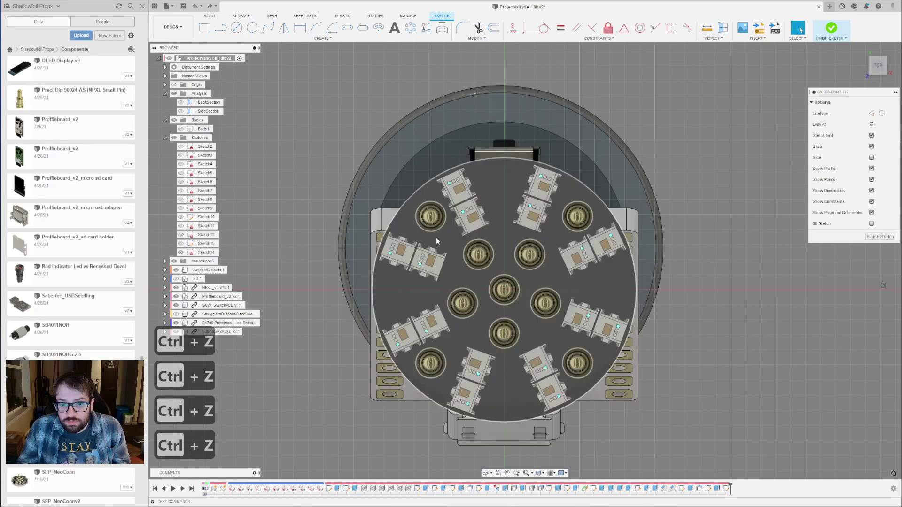
{"action": "key", "text": "ctrl+z"}
{"action": "key", "text": "ctrl+z"}
{"action": "key", "text": "ctrl+z"}
{"action": "key", "text": "ctrl+z"}
{"action": "key", "text": "ctrl+z"}
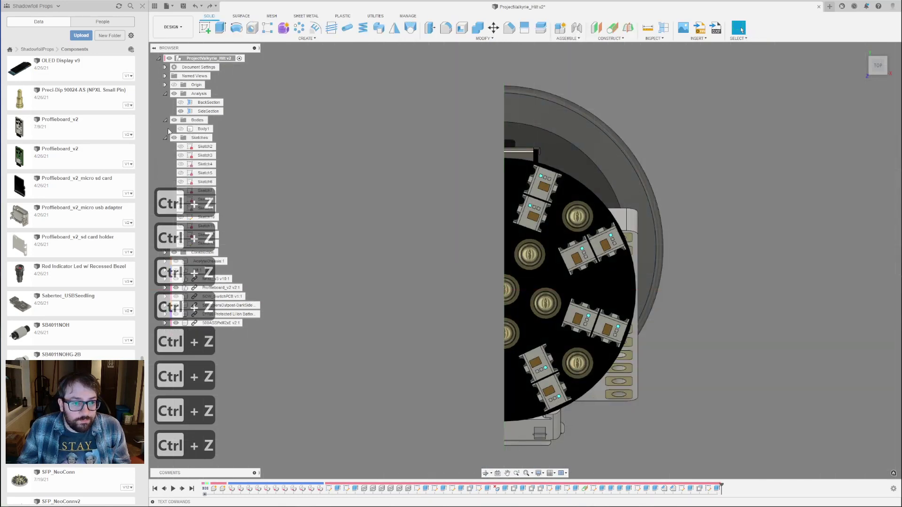
Turn off the section analyses to show the complete end view of the battery and electronics.
{"action": "left_click", "coordinate": [181, 102]}
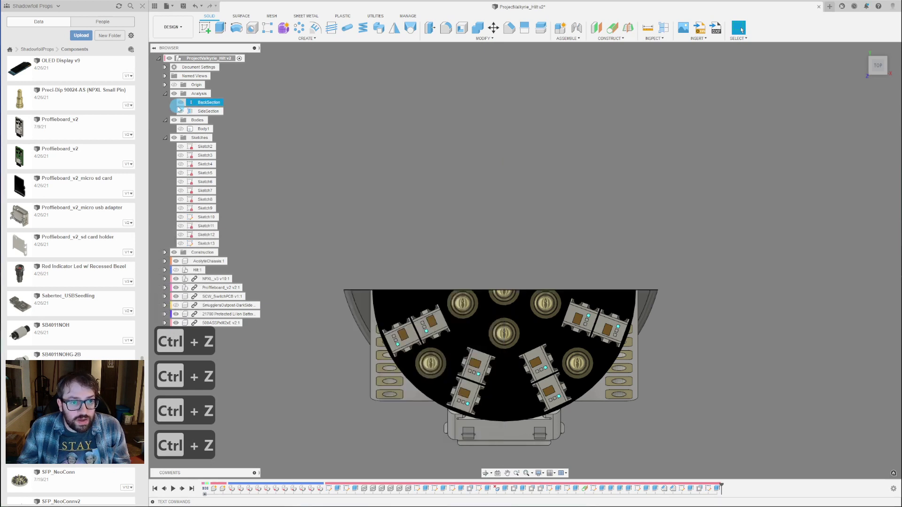
{"action": "left_click", "coordinate": [180, 102]}
{"action": "left_click", "coordinate": [180, 110]}
{"action": "left_click", "coordinate": [181, 111]}
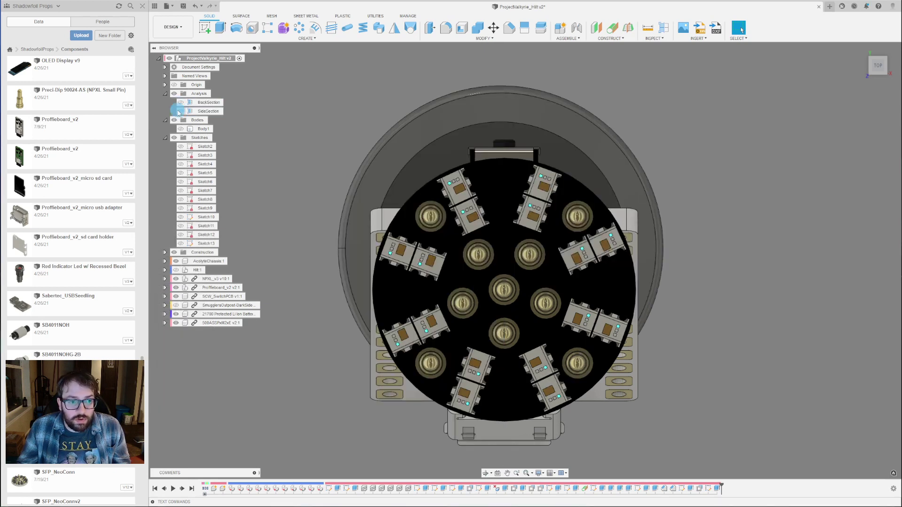
Move the 21700 Protected Li Ion Battery component 0.23 mm in the X direction.
{"action": "left_click", "coordinate": [226, 314]}
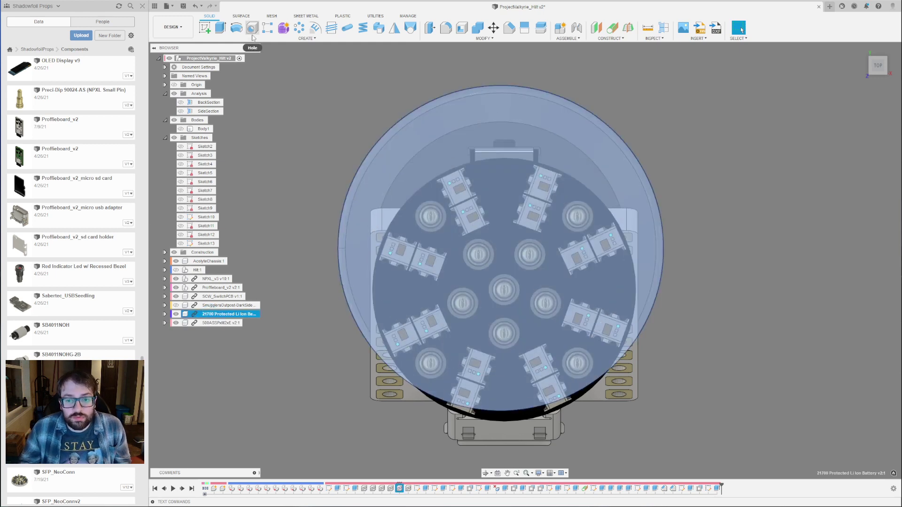
{"action": "key", "text": "m"}
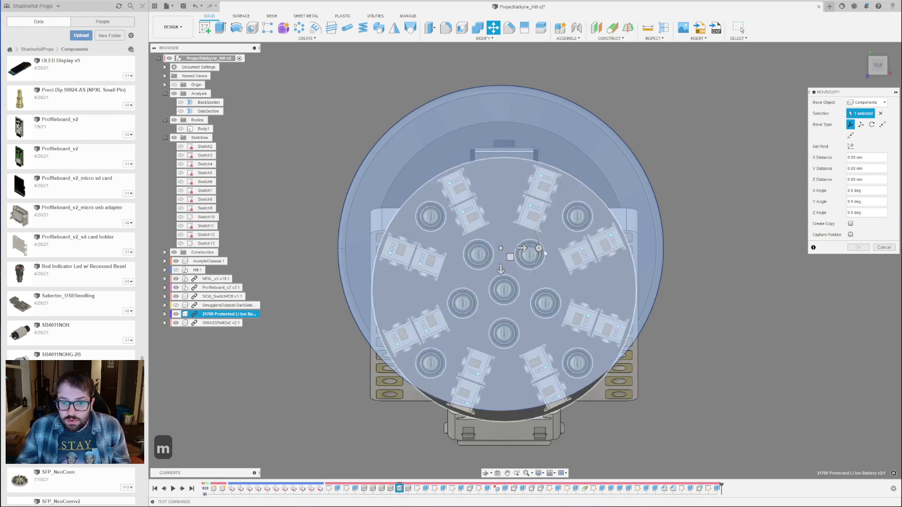
{"action": "left_click_drag", "start_coordinate": [517, 248], "coordinate": [530, 249]}
{"action": "left_click", "coordinate": [577, 267]}
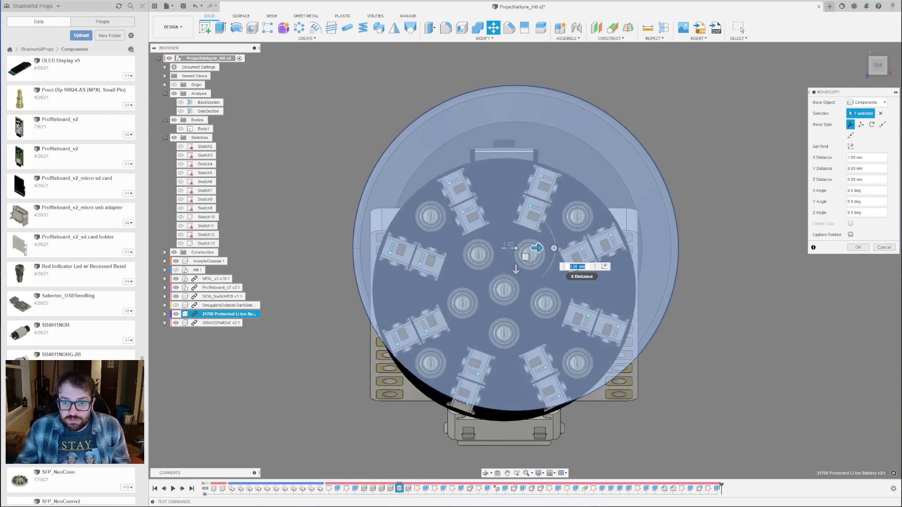
{"action": "type", "text": "0.23"}
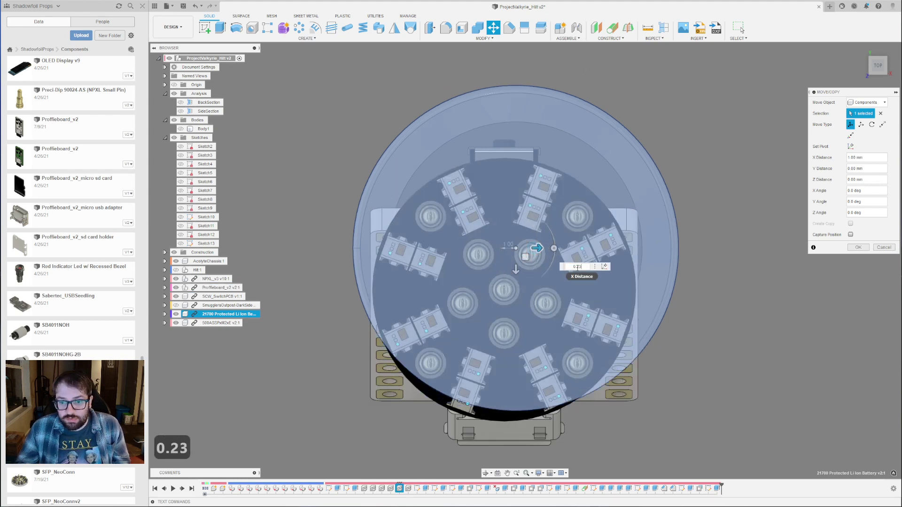
{"action": "key", "text": "Return"}
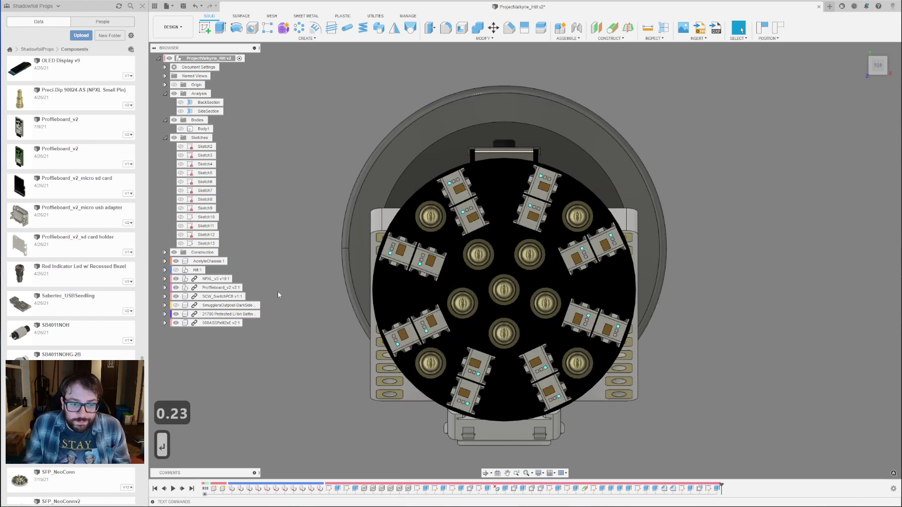
Capture the moved battery's current position and start a sketch on the ring-shaped face at its end.
{"action": "left_click", "coordinate": [428, 126]}
{"action": "left_click", "coordinate": [205, 28]}
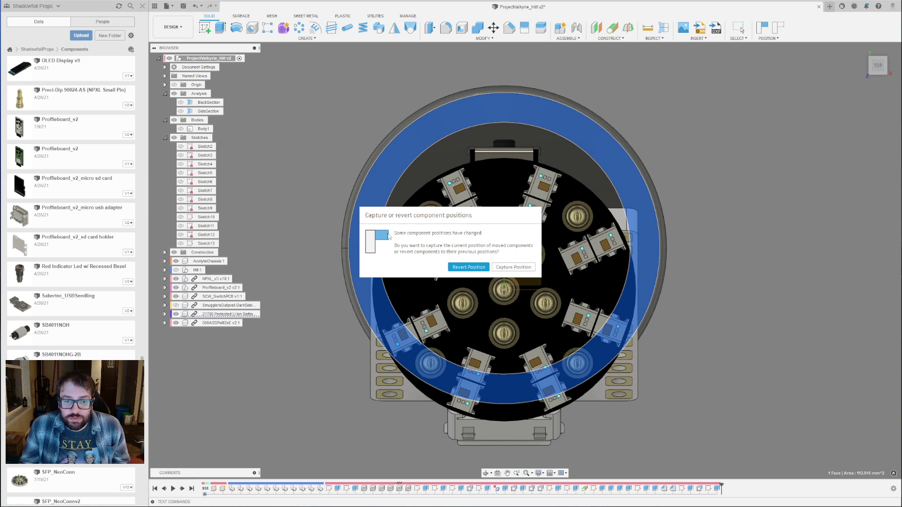
{"action": "left_click", "coordinate": [514, 268]}
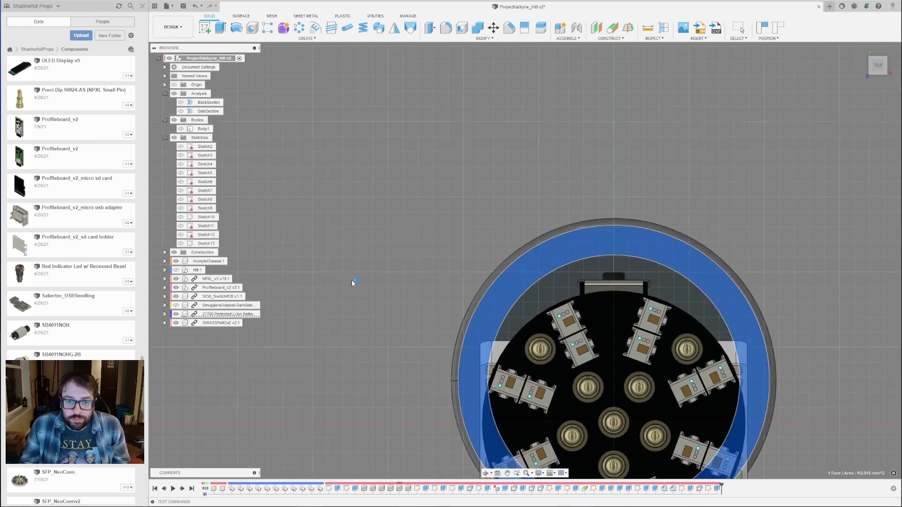
{"action": "scroll", "coordinate": [708, 338], "scroll_direction": "up", "scroll_amount": 3}
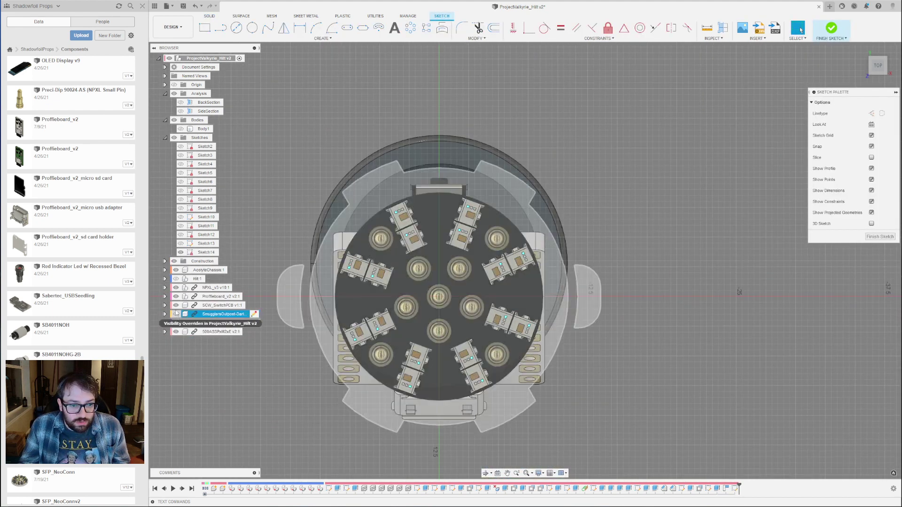
Hide the NPXL_v3, Proffieboard_v2 and SCW_SwitchPCB components to leave the battery's end face clear for sketching.
{"action": "left_click", "coordinate": [176, 287]}
{"action": "left_click", "coordinate": [176, 296]}
{"action": "left_click", "coordinate": [176, 306]}
{"action": "left_click", "coordinate": [176, 313]}
{"action": "scroll", "coordinate": [474, 273], "scroll_direction": "down", "scroll_amount": 2}
{"action": "scroll", "coordinate": [473, 273], "scroll_direction": "up", "scroll_amount": 2}
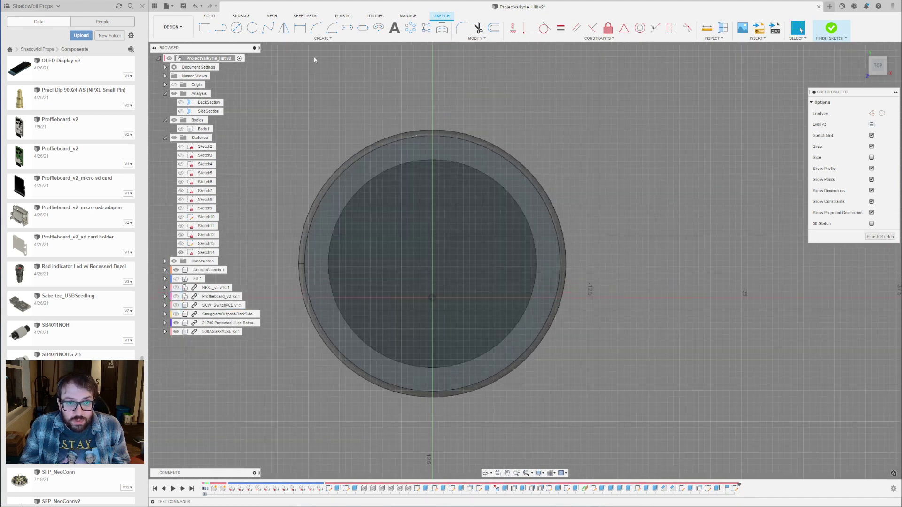
Sketch a centre-to-centre slot from the battery's centre, placing its second centre about 30 mm away along the vertical axis.
{"action": "left_click", "coordinate": [348, 29]}
{"action": "scroll", "coordinate": [484, 291], "scroll_direction": "down", "scroll_amount": 2}
{"action": "scroll", "coordinate": [479, 295], "scroll_direction": "up", "scroll_amount": 3}
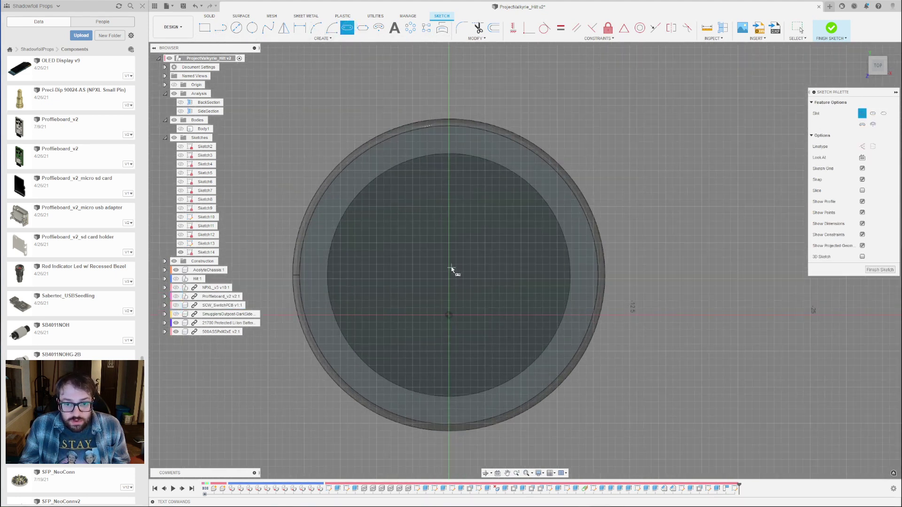
{"action": "scroll", "coordinate": [449, 280], "scroll_direction": "up", "scroll_amount": 5}
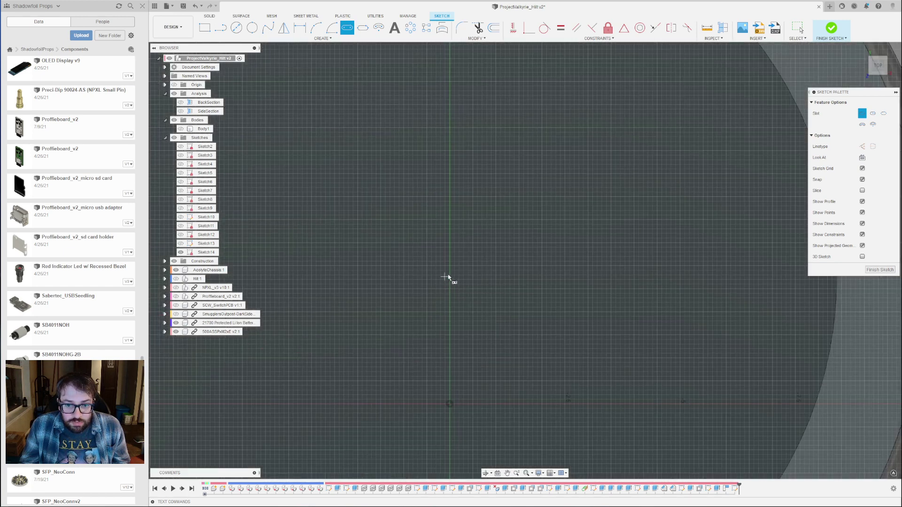
{"action": "scroll", "coordinate": [447, 278], "scroll_direction": "down", "scroll_amount": 5}
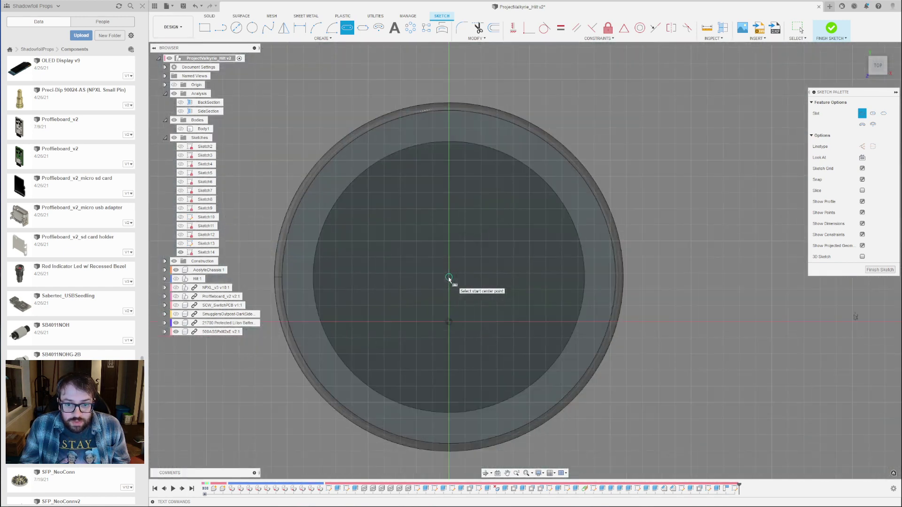
{"action": "scroll", "coordinate": [446, 277], "scroll_direction": "down", "scroll_amount": 2}
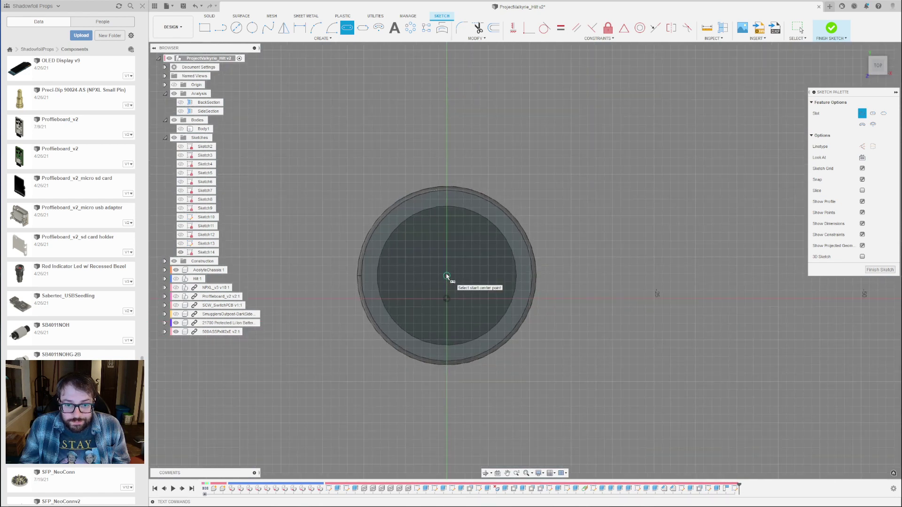
{"action": "left_click", "coordinate": [447, 276]}
{"action": "scroll", "coordinate": [446, 308], "scroll_direction": "down", "scroll_amount": 2}
{"action": "left_click", "coordinate": [343, 290]}
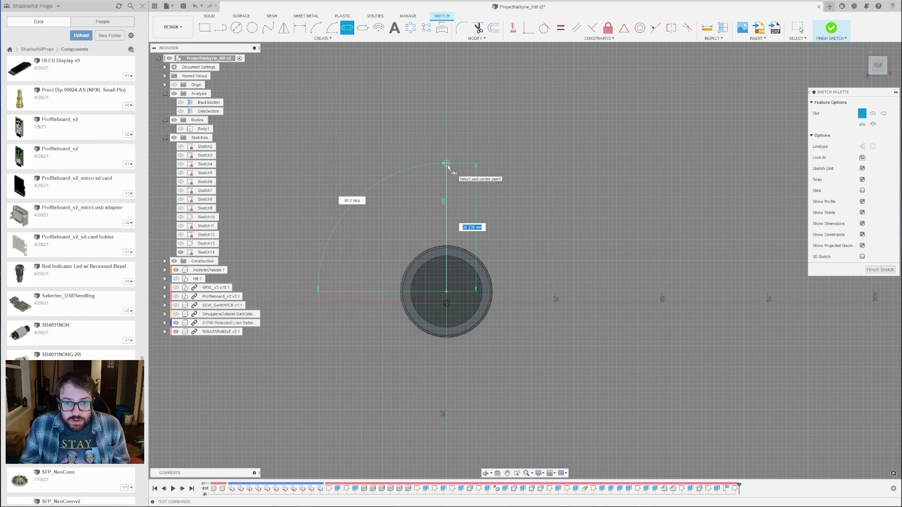
{"action": "left_click", "coordinate": [447, 164]}
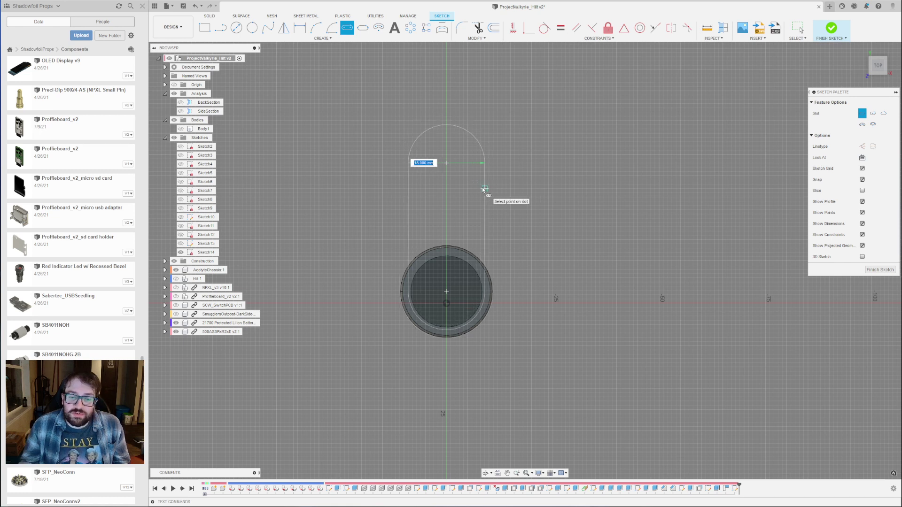
Set the slot's width to 21.6 mm and finish the sketch.
{"action": "type", "text": "18.6"}
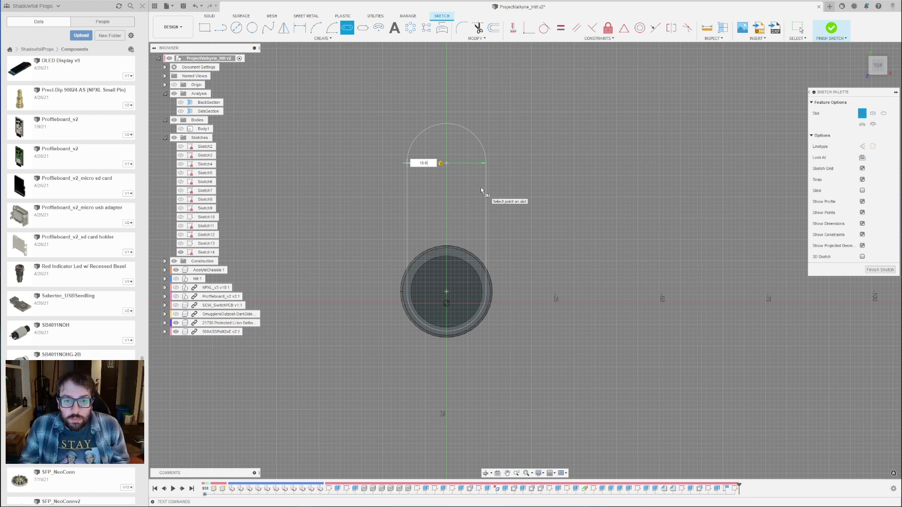
{"action": "key", "text": "Escape"}
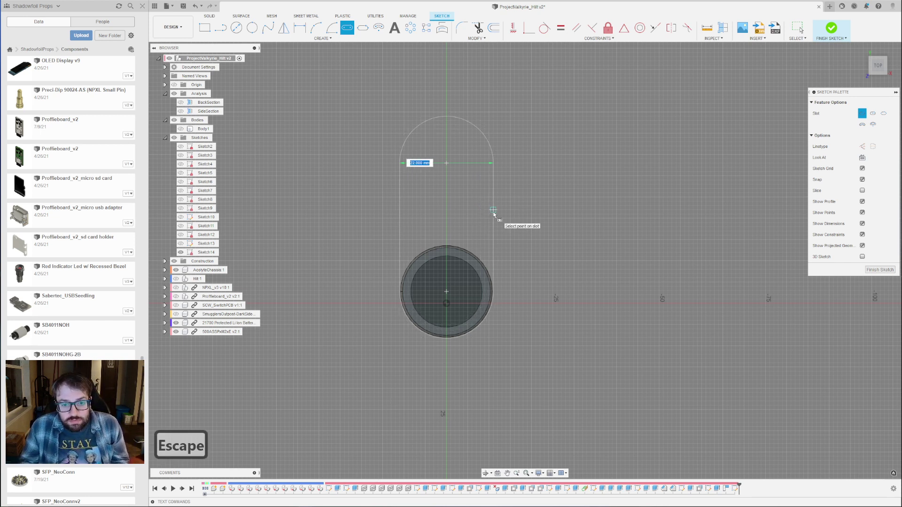
{"action": "scroll", "coordinate": [493, 212], "scroll_direction": "up", "scroll_amount": 3}
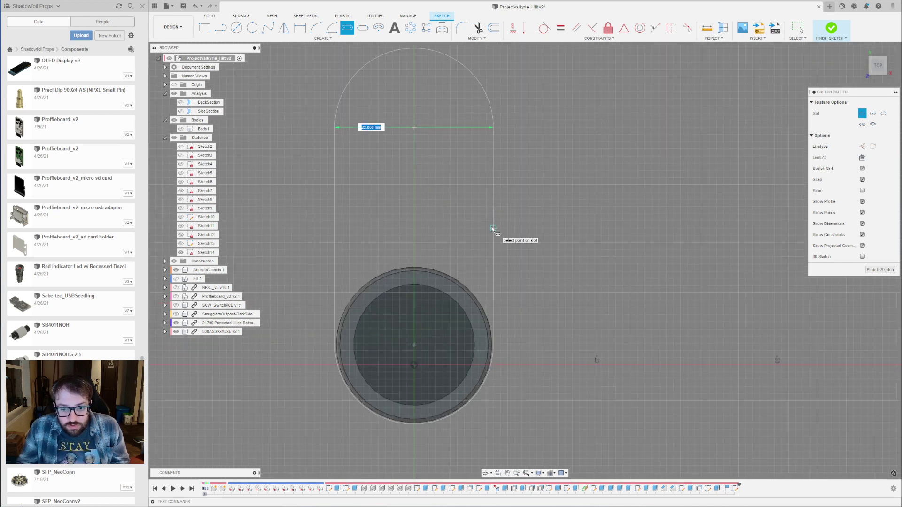
{"action": "type", "text": "21.6"}
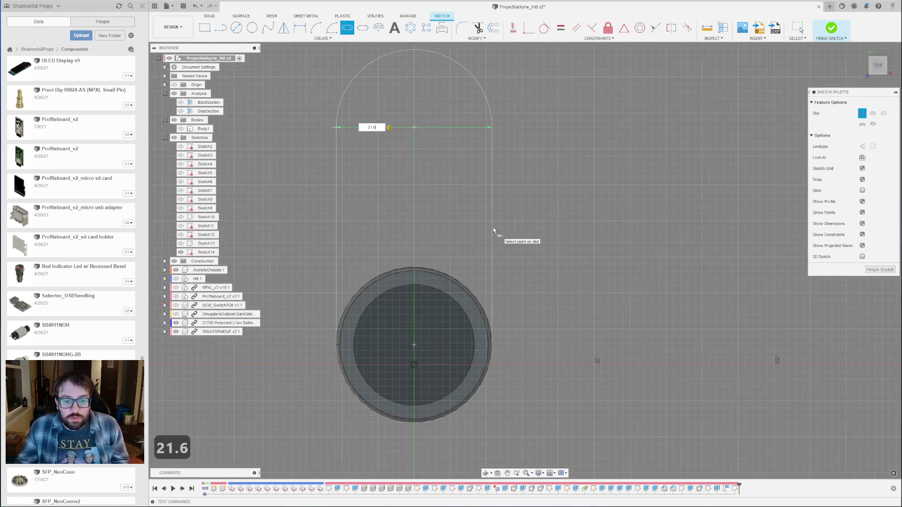
{"action": "scroll", "coordinate": [495, 301], "scroll_direction": "up", "scroll_amount": 3}
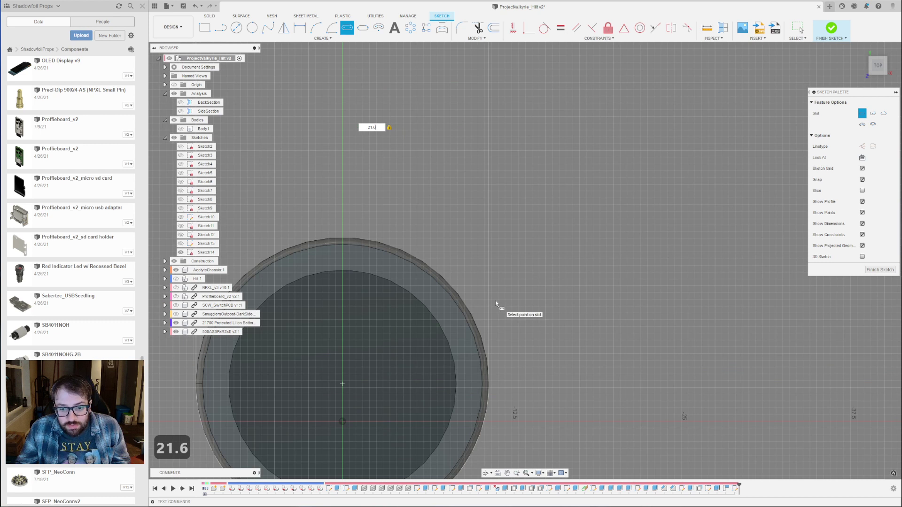
{"action": "scroll", "coordinate": [495, 301], "scroll_direction": "down", "scroll_amount": 4}
{"action": "key", "text": "Return"}
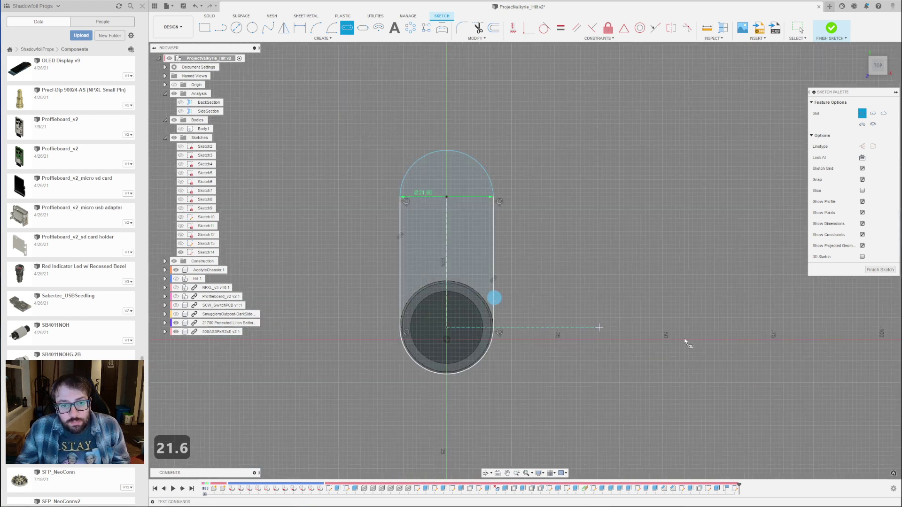
{"action": "left_click", "coordinate": [880, 269]}
{"action": "scroll", "coordinate": [507, 287], "scroll_direction": "down", "scroll_amount": 4}
{"action": "scroll", "coordinate": [465, 255], "scroll_direction": "up", "scroll_amount": 5}
{"action": "middle_click_drag", "start_coordinate": [473, 332], "coordinate": [523, 125], "text": "shift"}
{"action": "left_click", "coordinate": [530, 136]}
{"action": "left_click", "coordinate": [449, 143]}
{"action": "scroll", "coordinate": [509, 137], "scroll_direction": "up", "scroll_amount": 2}
{"action": "left_click", "coordinate": [476, 132]}
{"action": "scroll", "coordinate": [576, 275], "scroll_direction": "down", "scroll_amount": 5}
{"action": "left_click", "coordinate": [502, 210], "text": "shift"}
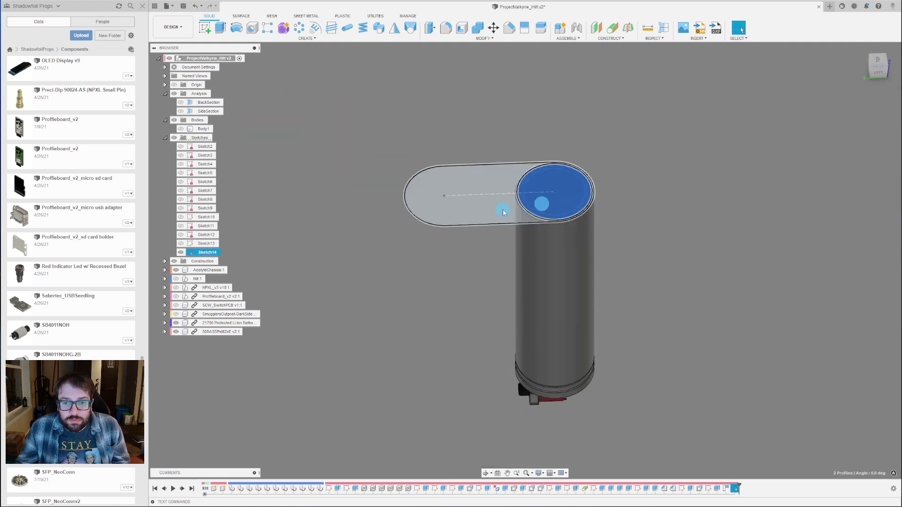
{"action": "left_click", "coordinate": [293, 298]}
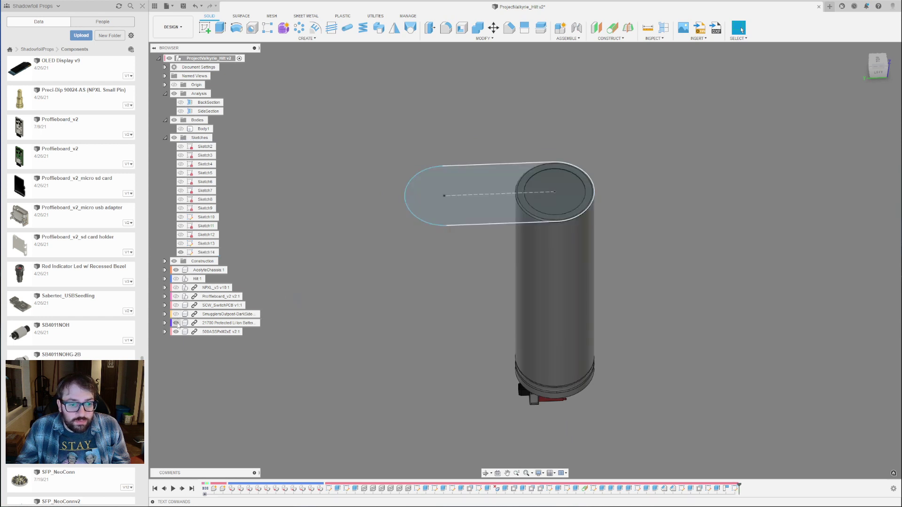
Hide the 21700 Protected Li Ion Battery component and select all three profiles of the slot sketch.
{"action": "left_click", "coordinate": [176, 324]}
{"action": "scroll", "coordinate": [494, 273], "scroll_direction": "down", "scroll_amount": 3}
{"action": "left_click", "coordinate": [479, 246]}
{"action": "left_click", "coordinate": [542, 241], "text": "shift"}
{"action": "scroll", "coordinate": [536, 244], "scroll_direction": "up", "scroll_amount": 4}
{"action": "left_click", "coordinate": [517, 258], "text": "shift"}
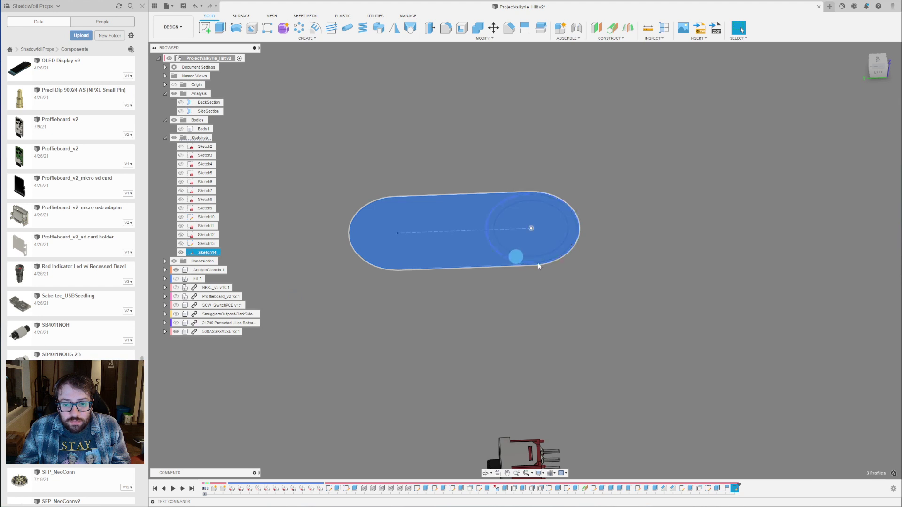
{"action": "scroll", "coordinate": [570, 261], "scroll_direction": "down", "scroll_amount": 4}
{"action": "middle_click_drag", "start_coordinate": [602, 316], "coordinate": [600, 298], "text": "shift"}
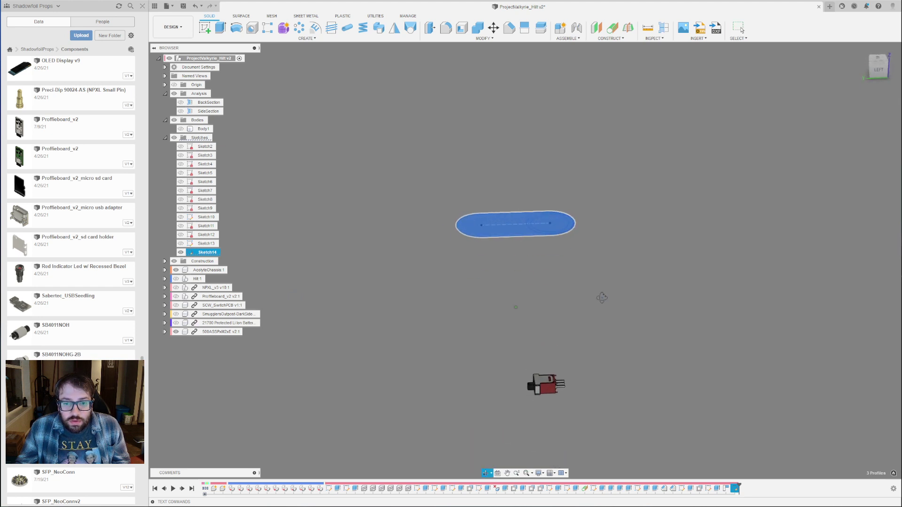
Show Body1 and extrude the selected slot profiles -75 mm as a cut to form the battery pocket.
{"action": "left_click", "coordinate": [180, 129]}
{"action": "scroll", "coordinate": [498, 296], "scroll_direction": "down", "scroll_amount": 3}
{"action": "scroll", "coordinate": [499, 296], "scroll_direction": "up", "scroll_amount": 4}
{"action": "mouse_move", "coordinate": [499, 294]}
{"action": "middle_mouse_down", "text": "shift"}
{"action": "mouse_move", "coordinate": [496, 267]}
{"action": "mouse_move", "coordinate": [491, 291]}
{"action": "middle_mouse_up", "text": "shift"}
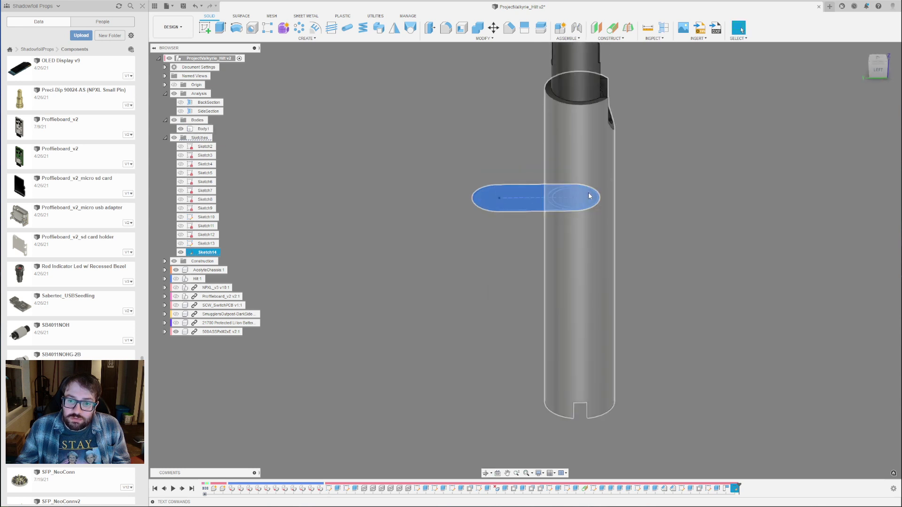
{"action": "scroll", "coordinate": [479, 233], "scroll_direction": "down", "scroll_amount": 3}
{"action": "key", "text": "e"}
{"action": "middle_click_drag", "start_coordinate": [459, 296], "coordinate": [489, 264], "text": "shift"}
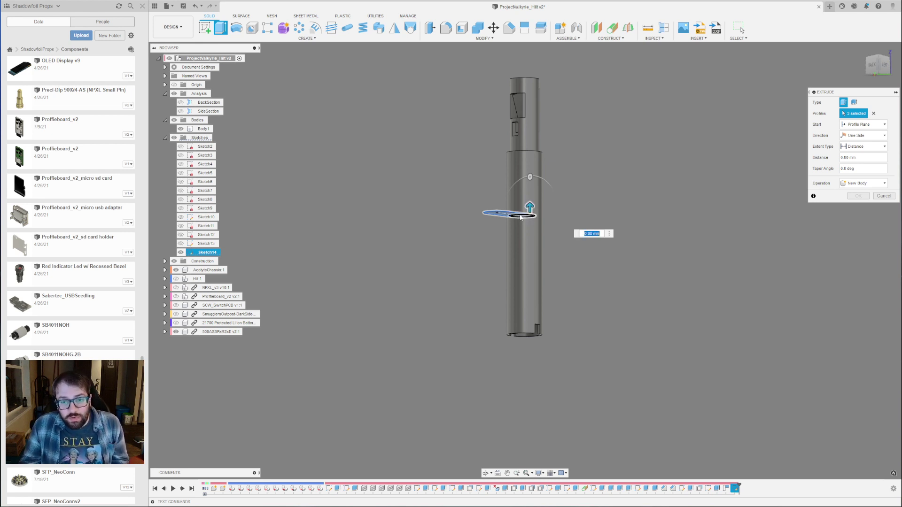
{"action": "left_click_drag", "start_coordinate": [530, 206], "coordinate": [528, 299]}
{"action": "type", "text": "--754"}
{"action": "key", "text": "BackSpace"}
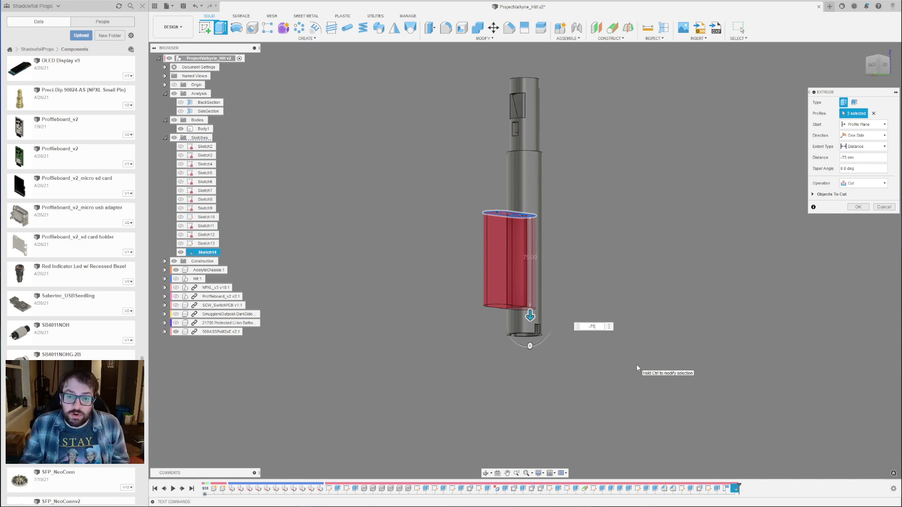
{"action": "left_click", "coordinate": [851, 208]}
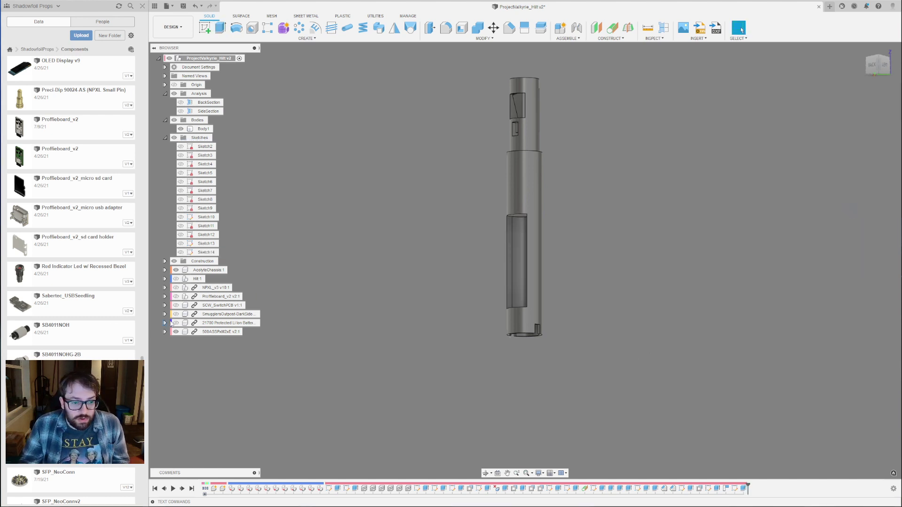
Show the 21700 battery and inspect how it sits in the new pocket of the chassis.
{"action": "left_click", "coordinate": [180, 323]}
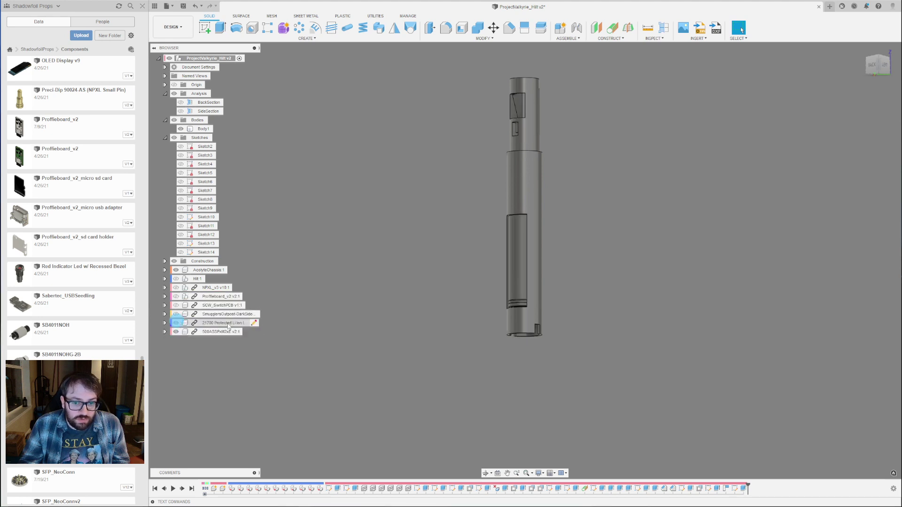
{"action": "scroll", "coordinate": [517, 310], "scroll_direction": "up", "scroll_amount": 5}
{"action": "middle_click_drag", "start_coordinate": [489, 333], "coordinate": [493, 326], "text": "shift"}
{"action": "scroll", "coordinate": [496, 358], "scroll_direction": "down", "scroll_amount": 5}
{"action": "scroll", "coordinate": [467, 144], "scroll_direction": "up", "scroll_amount": 5}
{"action": "mouse_move", "coordinate": [466, 151]}
{"action": "middle_mouse_down", "text": "shift"}
{"action": "mouse_move", "coordinate": [477, 169]}
{"action": "mouse_move", "coordinate": [456, 161]}
{"action": "middle_mouse_up", "text": "shift"}
{"action": "scroll", "coordinate": [456, 161], "scroll_direction": "down", "scroll_amount": 4}
{"action": "scroll", "coordinate": [482, 356], "scroll_direction": "up", "scroll_amount": 4}
{"action": "middle_click_drag", "start_coordinate": [536, 295], "coordinate": [508, 314], "text": "shift"}
{"action": "scroll", "coordinate": [516, 278], "scroll_direction": "down", "scroll_amount": 3}
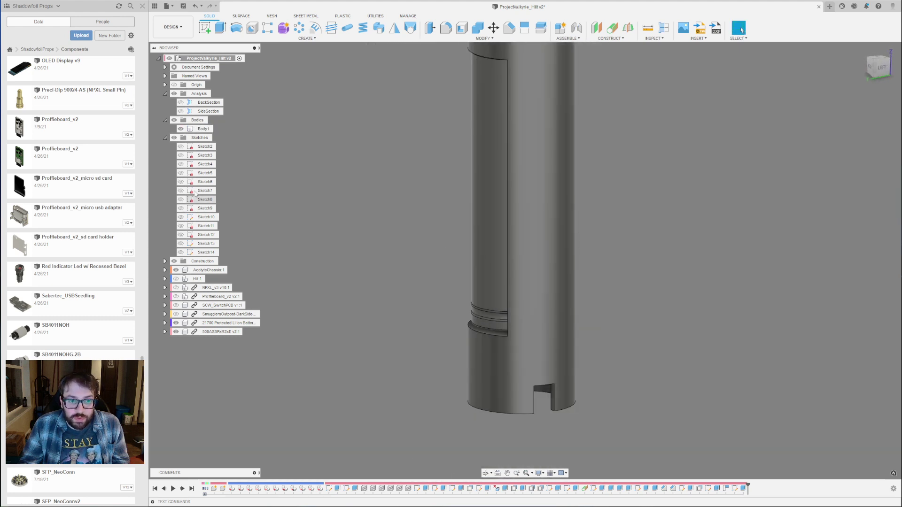
Turn on the SideSection analysis and hide the switch component to inspect the material around the battery.
{"action": "left_click", "coordinate": [180, 111]}
{"action": "scroll", "coordinate": [648, 265], "scroll_direction": "down", "scroll_amount": 3}
{"action": "scroll", "coordinate": [545, 300], "scroll_direction": "up", "scroll_amount": 4}
{"action": "middle_click_drag", "start_coordinate": [638, 291], "coordinate": [663, 338], "text": "shift"}
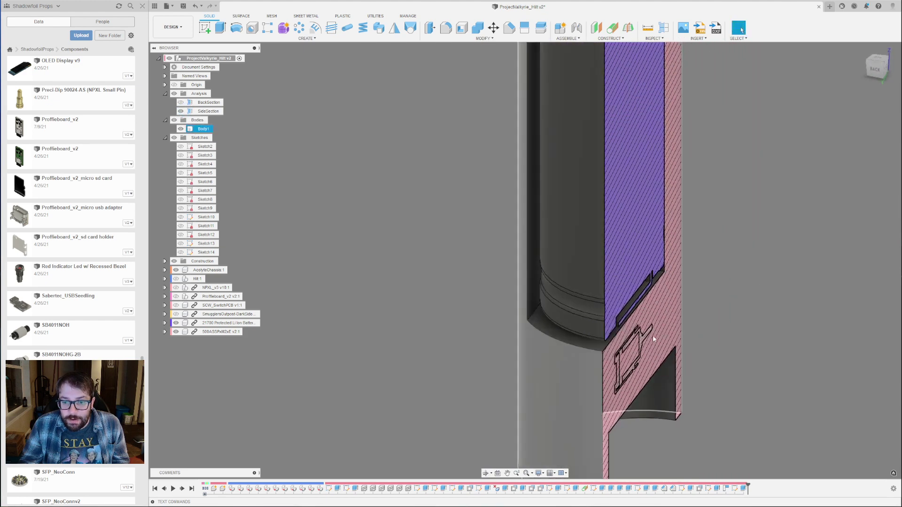
{"action": "scroll", "coordinate": [417, 335], "scroll_direction": "down", "scroll_amount": 3}
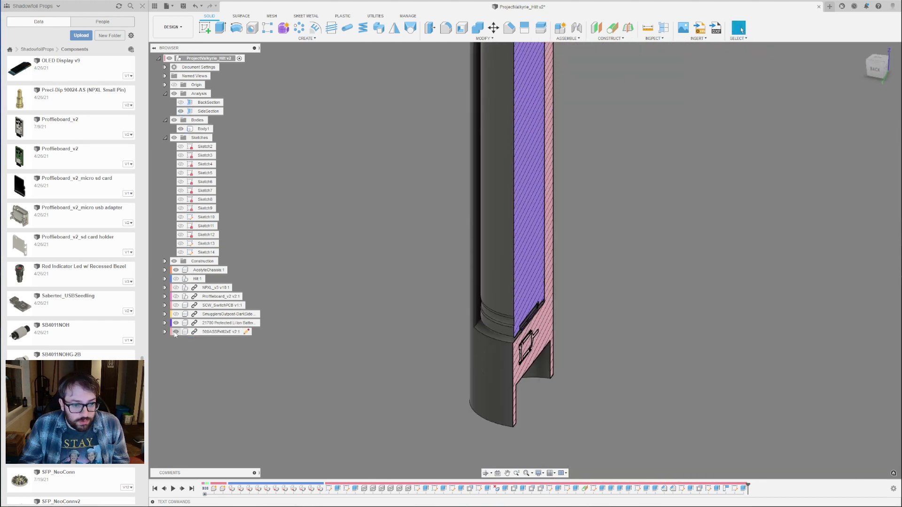
{"action": "scroll", "coordinate": [574, 417], "scroll_direction": "down", "scroll_amount": 4}
{"action": "scroll", "coordinate": [573, 353], "scroll_direction": "up", "scroll_amount": 3}
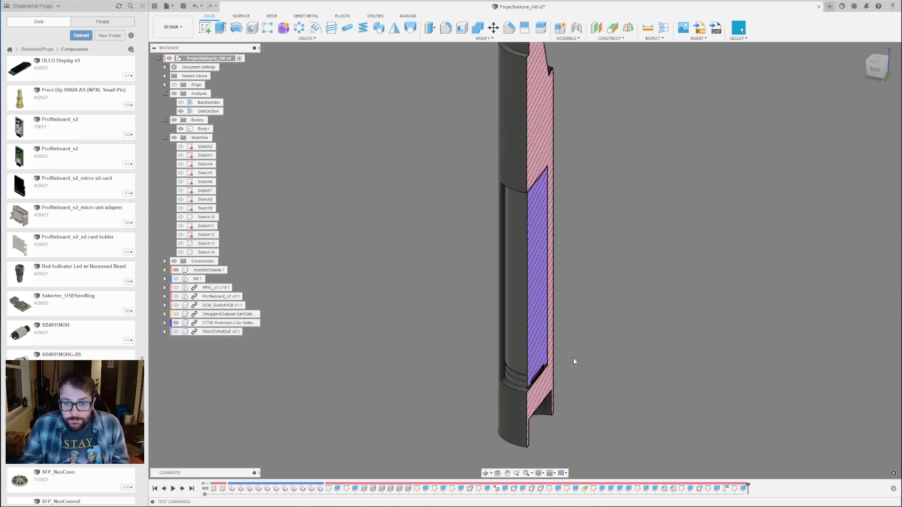
Hide the 21700 battery and turn off the SideSection analysis to examine the empty pocket in Body1.
{"action": "left_click", "coordinate": [177, 323]}
{"action": "scroll", "coordinate": [454, 369], "scroll_direction": "down", "scroll_amount": 2}
{"action": "middle_click_drag", "start_coordinate": [454, 370], "coordinate": [409, 338], "text": "shift"}
{"action": "left_click", "coordinate": [180, 111]}
{"action": "scroll", "coordinate": [362, 268], "scroll_direction": "down", "scroll_amount": 2}
{"action": "scroll", "coordinate": [474, 307], "scroll_direction": "up", "scroll_amount": 3}
{"action": "middle_click_drag", "start_coordinate": [475, 306], "coordinate": [482, 247], "text": "shift"}
{"action": "left_click", "coordinate": [475, 232]}
{"action": "scroll", "coordinate": [483, 249], "scroll_direction": "down", "scroll_amount": 2}
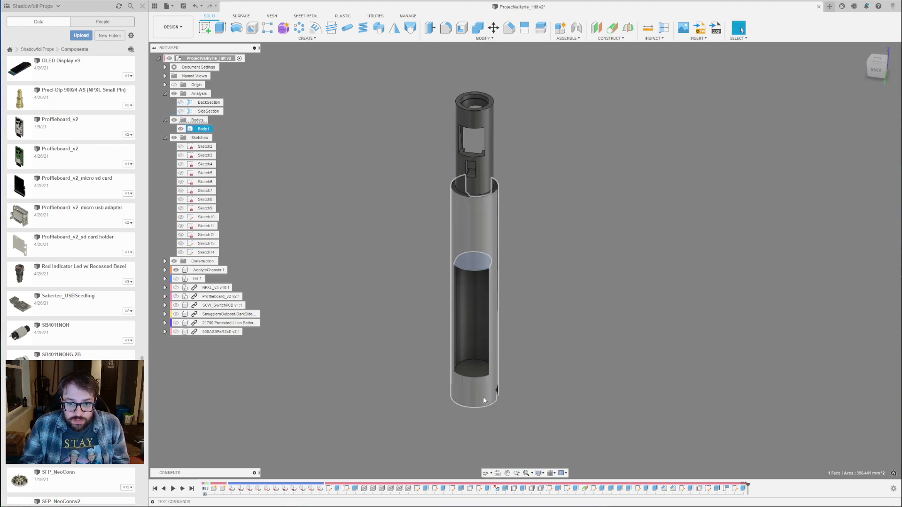
{"action": "scroll", "coordinate": [477, 374], "scroll_direction": "up", "scroll_amount": 4}
{"action": "key", "text": "Escape"}
Browse the Components folder through the battery and Keystone contact models and look over the empty battery pocket.
{"action": "scroll", "coordinate": [71, 211], "scroll_direction": "down", "scroll_amount": 15}
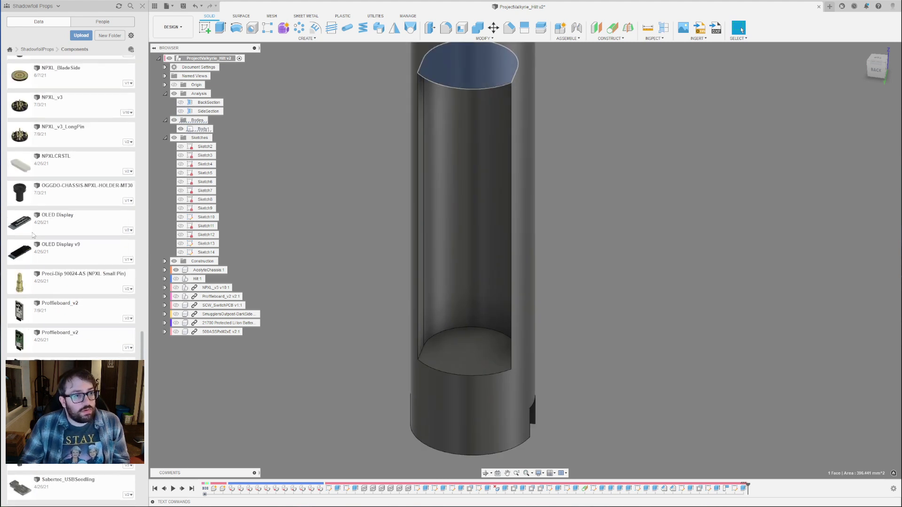
{"action": "scroll", "coordinate": [40, 227], "scroll_direction": "up", "scroll_amount": 15}
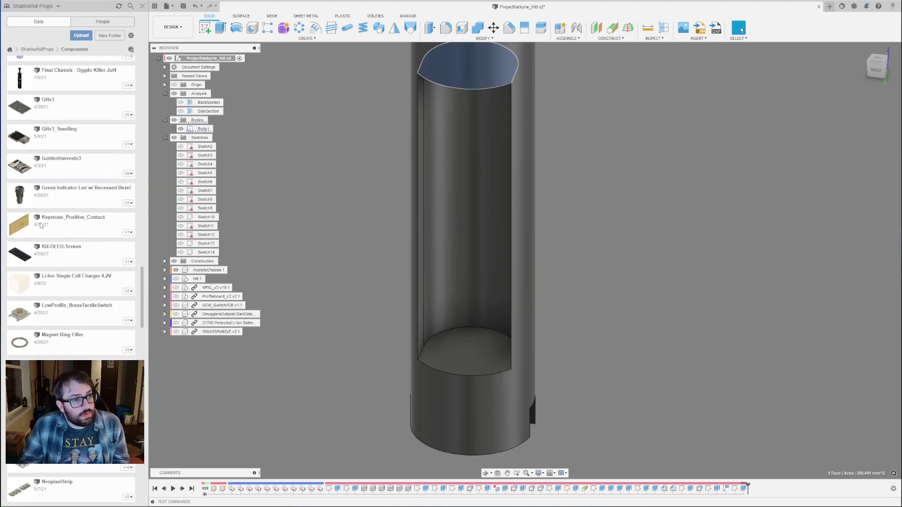
{"action": "scroll", "coordinate": [40, 225], "scroll_direction": "up", "scroll_amount": 10}
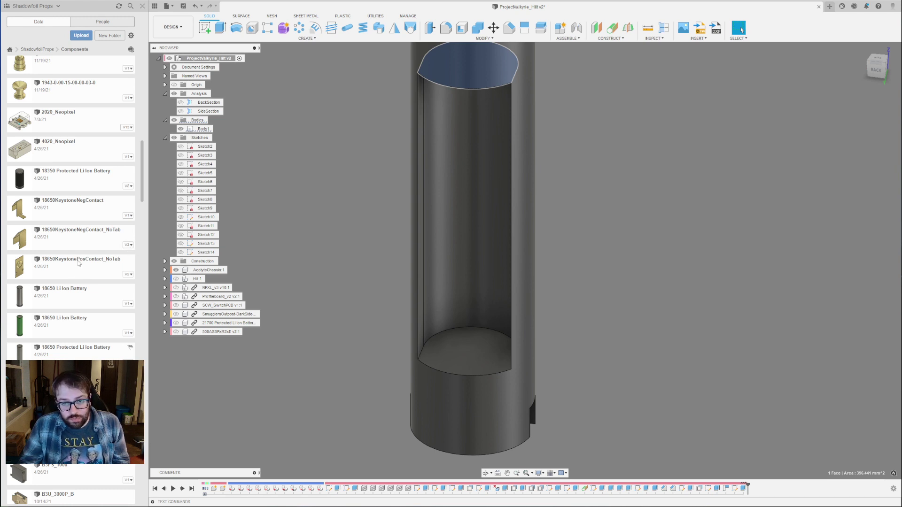
{"action": "scroll", "coordinate": [72, 264], "scroll_direction": "up", "scroll_amount": 1}
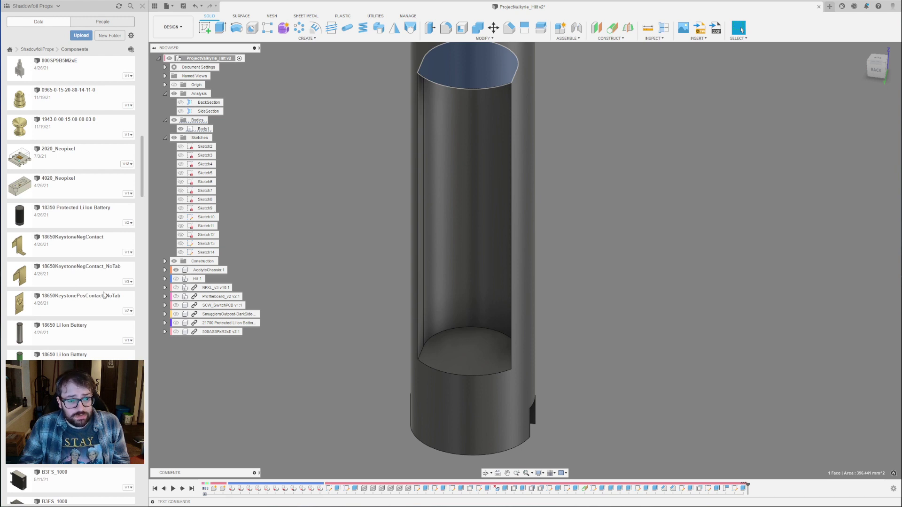
{"action": "scroll", "coordinate": [465, 328], "scroll_direction": "down", "scroll_amount": 3}
{"action": "middle_click_drag", "start_coordinate": [424, 375], "coordinate": [419, 351], "text": "shift"}
{"action": "scroll", "coordinate": [460, 314], "scroll_direction": "down", "scroll_amount": 2}
{"action": "middle_click_drag", "start_coordinate": [462, 316], "coordinate": [403, 374], "text": "shift"}
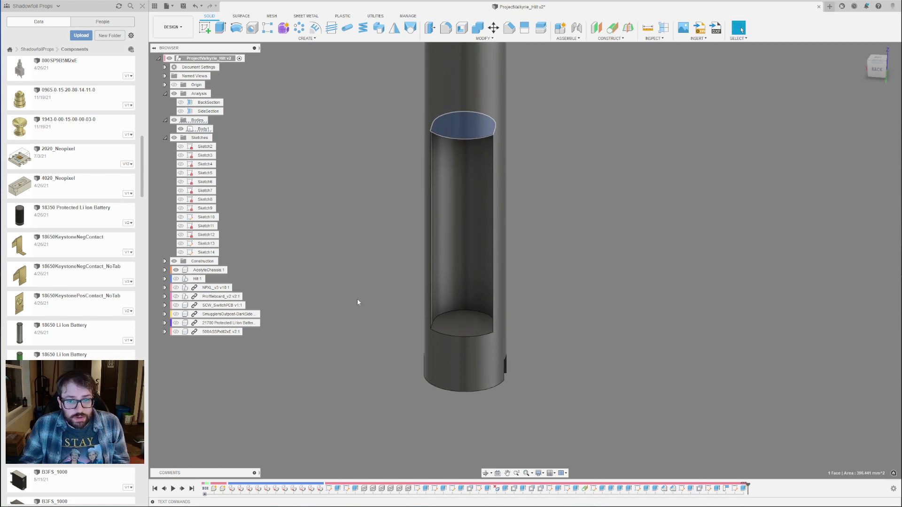
Insert the 18650KeystonePosContact_NoTab model from the Components folder into the current design.
{"action": "left_click", "coordinate": [489, 277]}
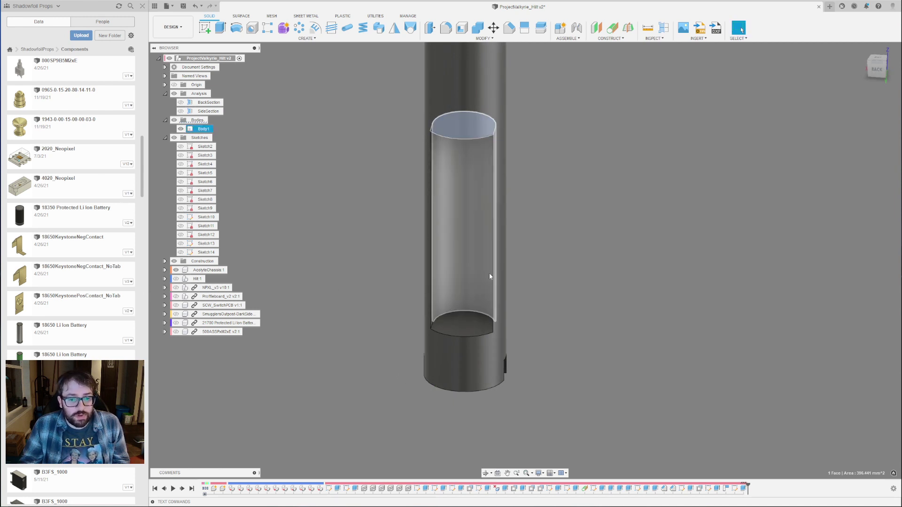
{"action": "middle_click_drag", "start_coordinate": [421, 328], "coordinate": [430, 255], "text": "shift"}
{"action": "scroll", "coordinate": [534, 145], "scroll_direction": "down", "scroll_amount": 3}
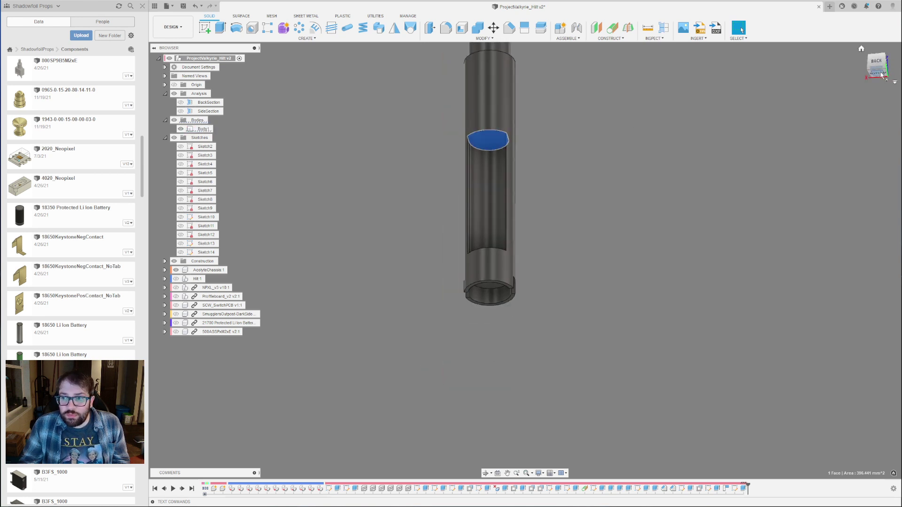
{"action": "right_click", "coordinate": [63, 297]}
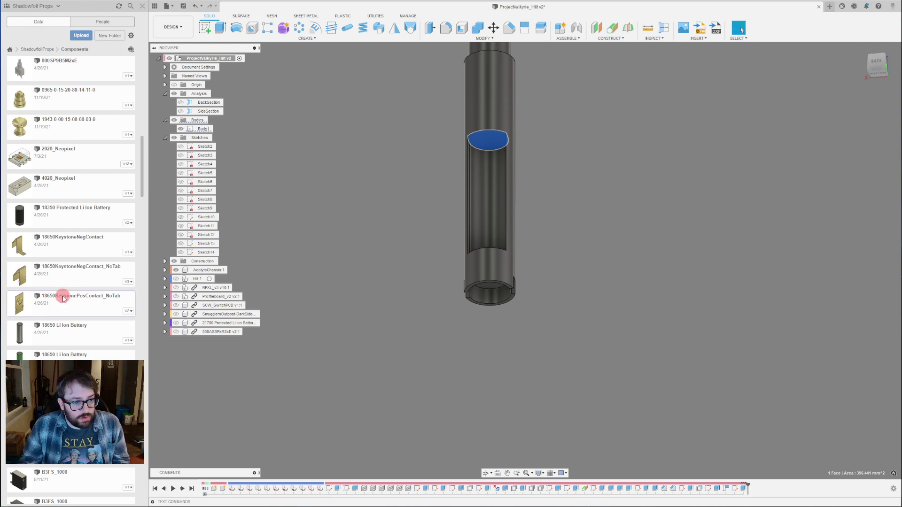
{"action": "left_click", "coordinate": [83, 308]}
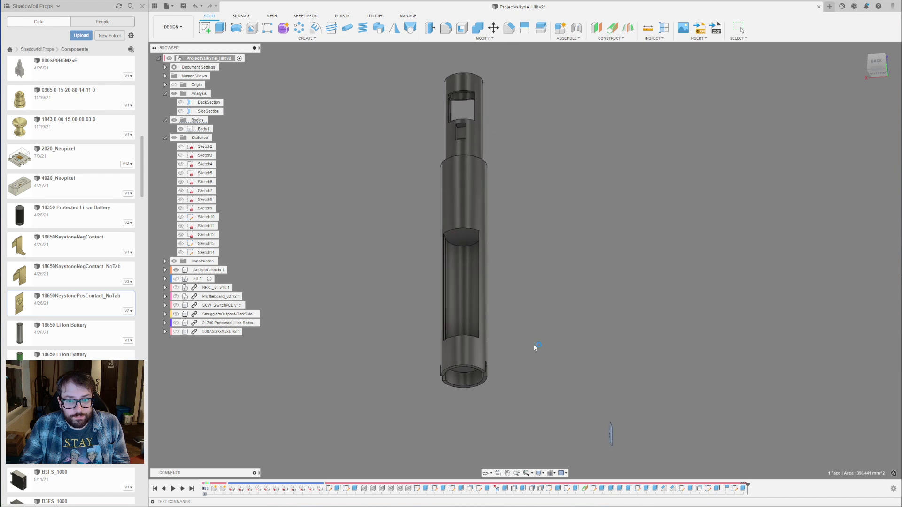
Rotate the inserted Keystone contact to a Y angle of -90 degrees so it lies flat below the chassis.
{"action": "middle_click_drag", "start_coordinate": [583, 352], "coordinate": [519, 394], "text": "shift"}
{"action": "left_click_drag", "start_coordinate": [528, 331], "coordinate": [565, 312]}
{"action": "scroll", "coordinate": [565, 332], "scroll_direction": "up", "scroll_amount": 5}
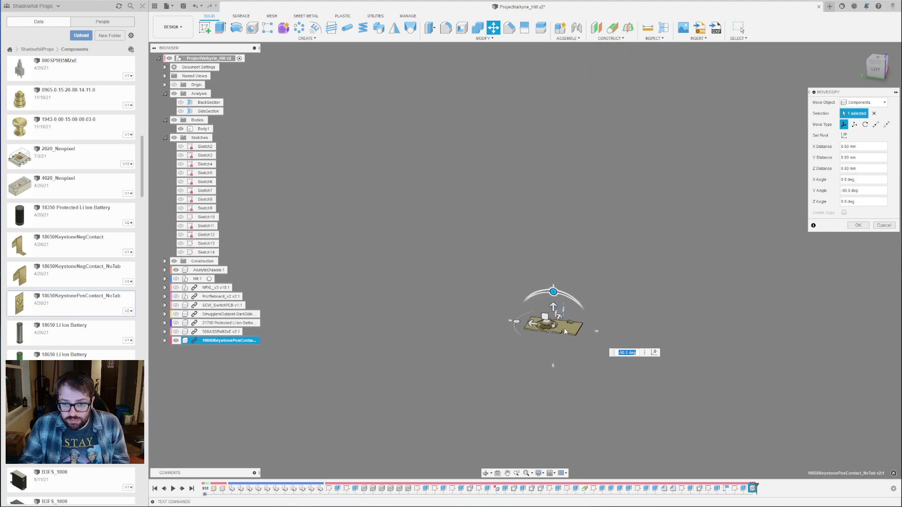
{"action": "scroll", "coordinate": [565, 334], "scroll_direction": "down", "scroll_amount": 4}
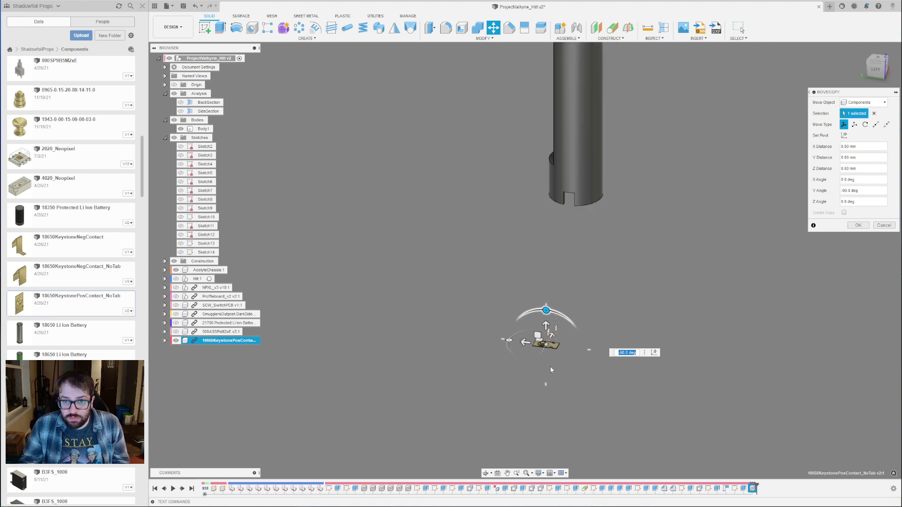
{"action": "scroll", "coordinate": [545, 347], "scroll_direction": "up", "scroll_amount": 5}
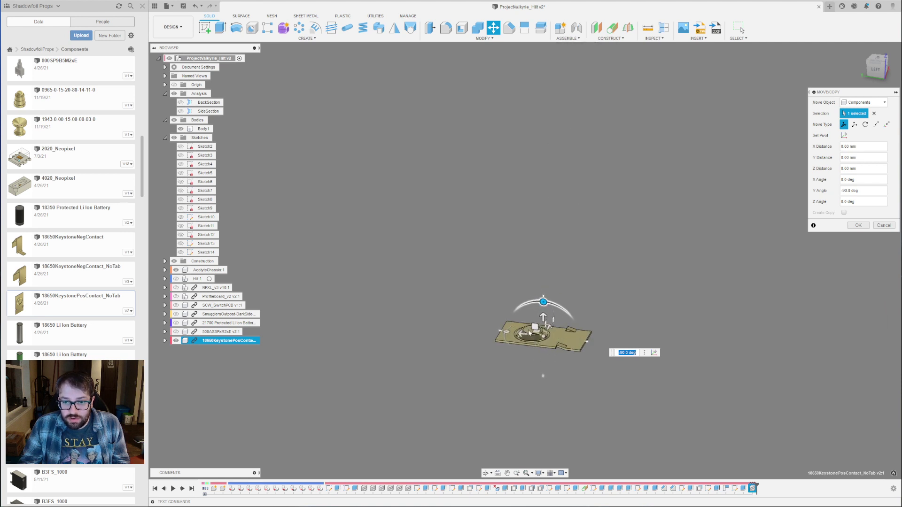
{"action": "scroll", "coordinate": [522, 331], "scroll_direction": "down", "scroll_amount": 5}
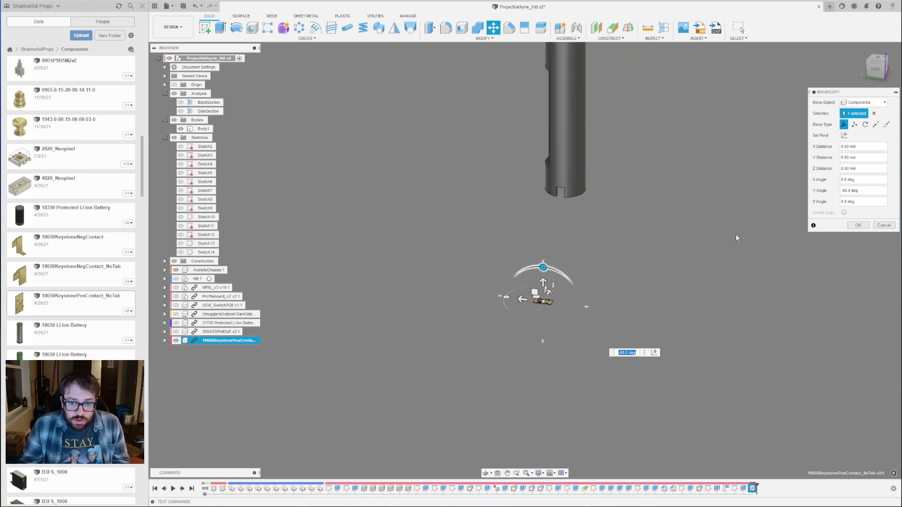
Move the contact point to point, from the centre of its raised dome to the centre of the battery pocket floor.
{"action": "left_click", "coordinate": [875, 124]}
{"action": "scroll", "coordinate": [510, 323], "scroll_direction": "up", "scroll_amount": 4}
{"action": "scroll", "coordinate": [504, 296], "scroll_direction": "up", "scroll_amount": 5}
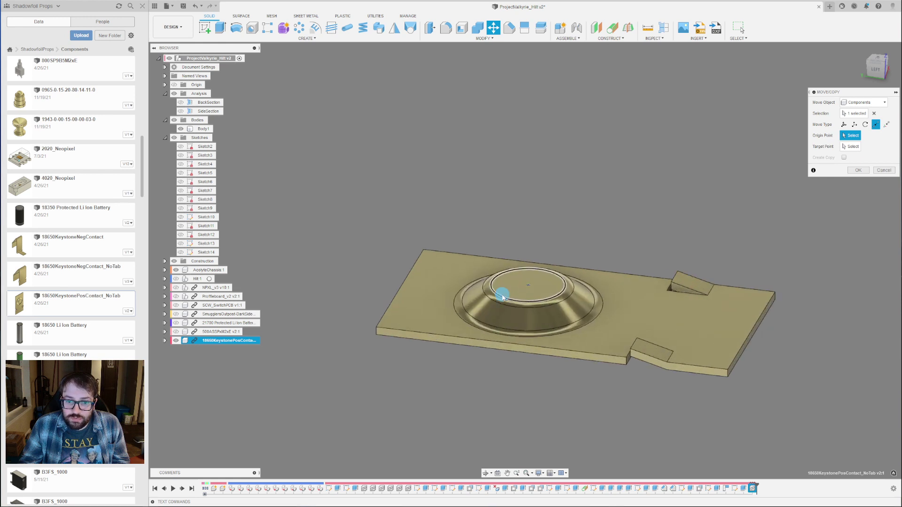
{"action": "left_click", "coordinate": [502, 297]}
{"action": "scroll", "coordinate": [615, 389], "scroll_direction": "down", "scroll_amount": 6}
{"action": "scroll", "coordinate": [587, 314], "scroll_direction": "up", "scroll_amount": 8}
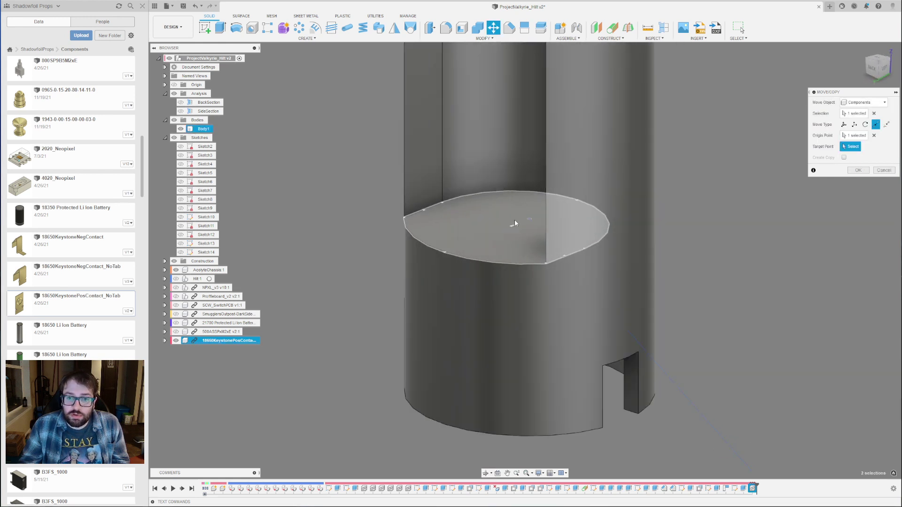
{"action": "middle_click_drag", "start_coordinate": [528, 222], "coordinate": [524, 241], "text": "shift"}
{"action": "scroll", "coordinate": [522, 239], "scroll_direction": "up", "scroll_amount": 5}
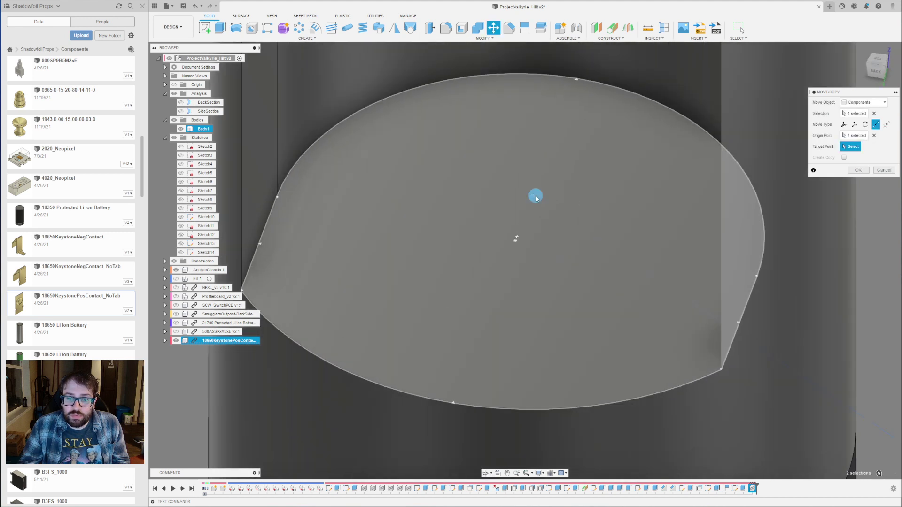
{"action": "left_click", "coordinate": [537, 198]}
{"action": "scroll", "coordinate": [528, 254], "scroll_direction": "down", "scroll_amount": 10}
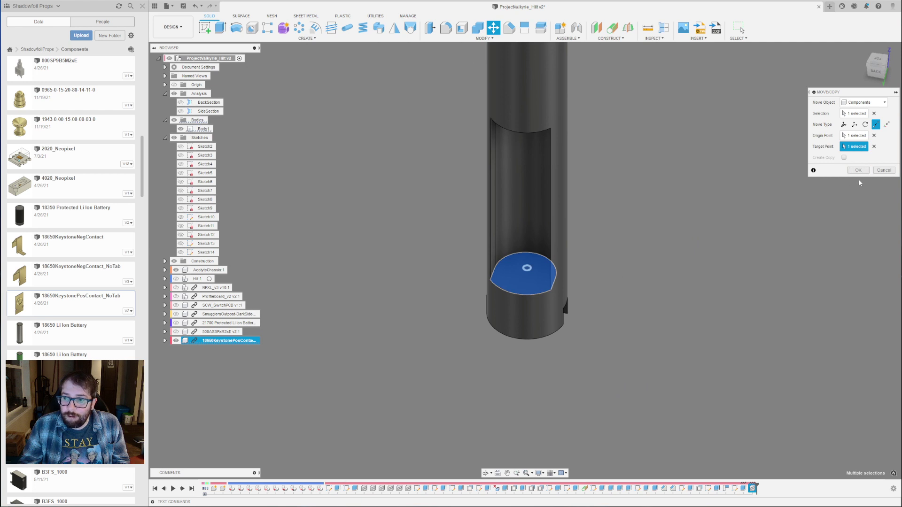
{"action": "left_click", "coordinate": [863, 171]}
Turn on the SideSection analysis and inspect how the contact sits in the pocket floor.
{"action": "scroll", "coordinate": [547, 276], "scroll_direction": "up", "scroll_amount": 6}
{"action": "mouse_move", "coordinate": [503, 282]}
{"action": "middle_mouse_down", "text": "shift"}
{"action": "mouse_move", "coordinate": [511, 278]}
{"action": "mouse_move", "coordinate": [500, 288]}
{"action": "middle_mouse_up", "text": "shift"}
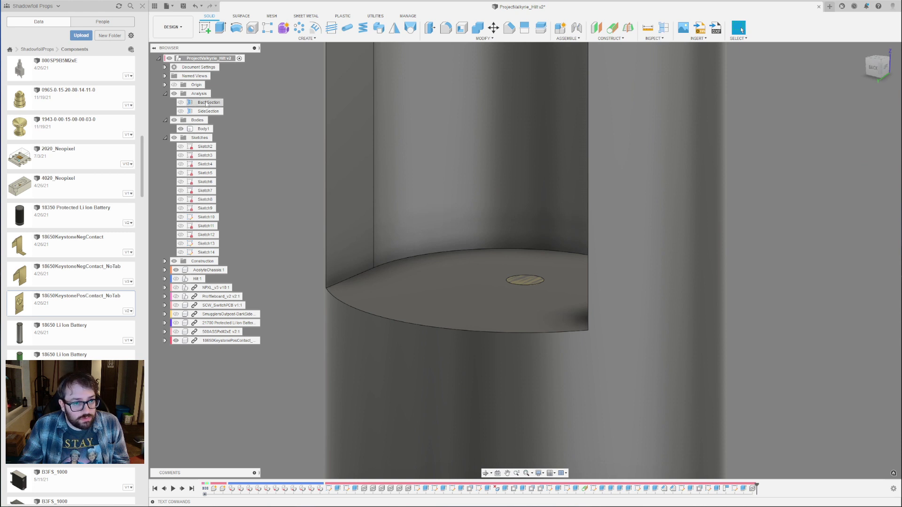
{"action": "left_click", "coordinate": [181, 111]}
{"action": "scroll", "coordinate": [500, 261], "scroll_direction": "down", "scroll_amount": 3}
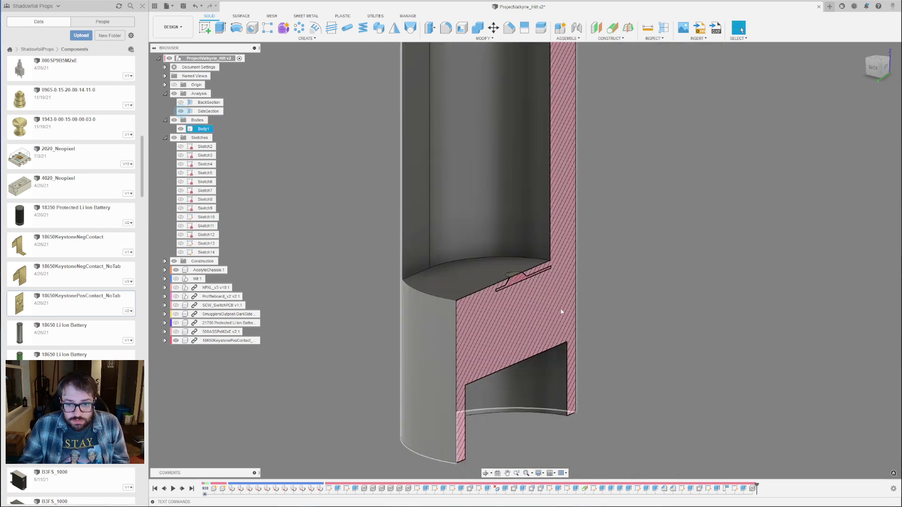
{"action": "middle_click_drag", "start_coordinate": [537, 296], "coordinate": [515, 308], "text": "shift"}
{"action": "scroll", "coordinate": [458, 255], "scroll_direction": "up", "scroll_amount": 3}
{"action": "scroll", "coordinate": [435, 250], "scroll_direction": "up", "scroll_amount": 2}
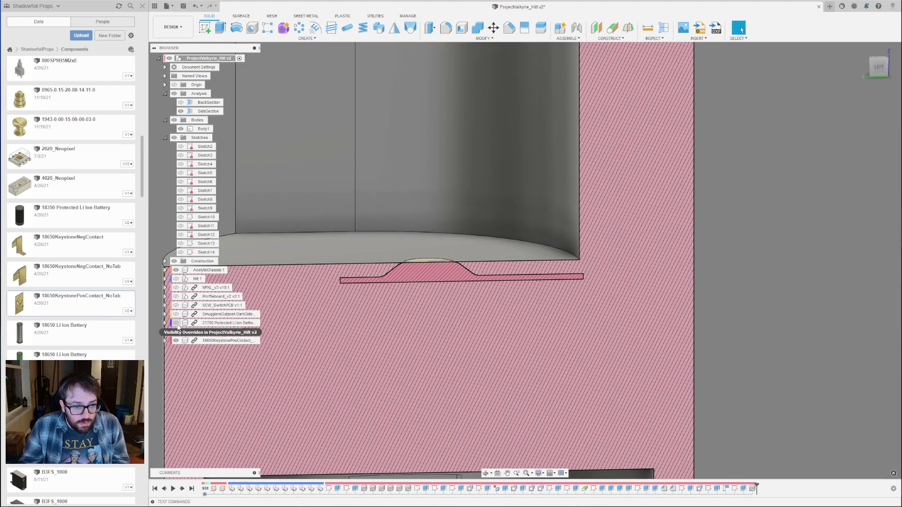
Show the 21700 battery and hide Body1 to compare the battery terminal with the contact in section.
{"action": "left_click", "coordinate": [176, 324]}
{"action": "scroll", "coordinate": [416, 263], "scroll_direction": "down", "scroll_amount": 5}
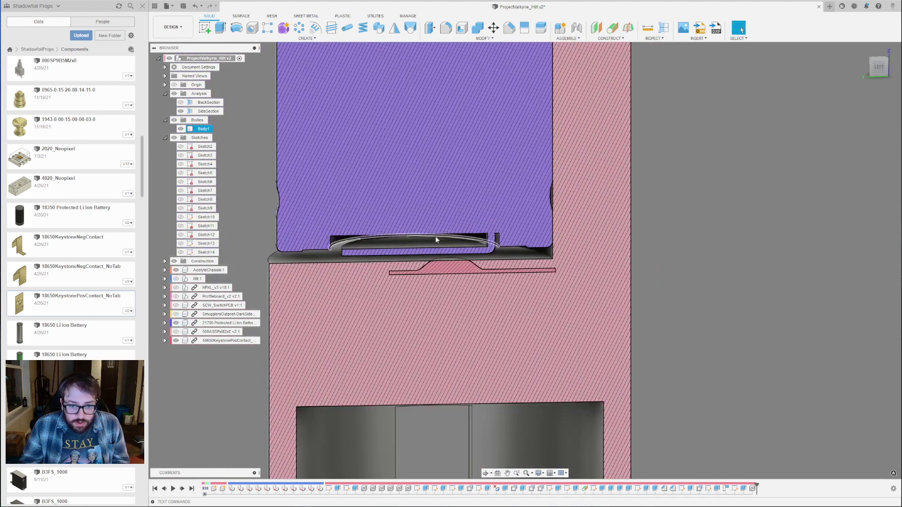
{"action": "middle_click_drag", "start_coordinate": [427, 258], "coordinate": [413, 254], "text": "shift"}
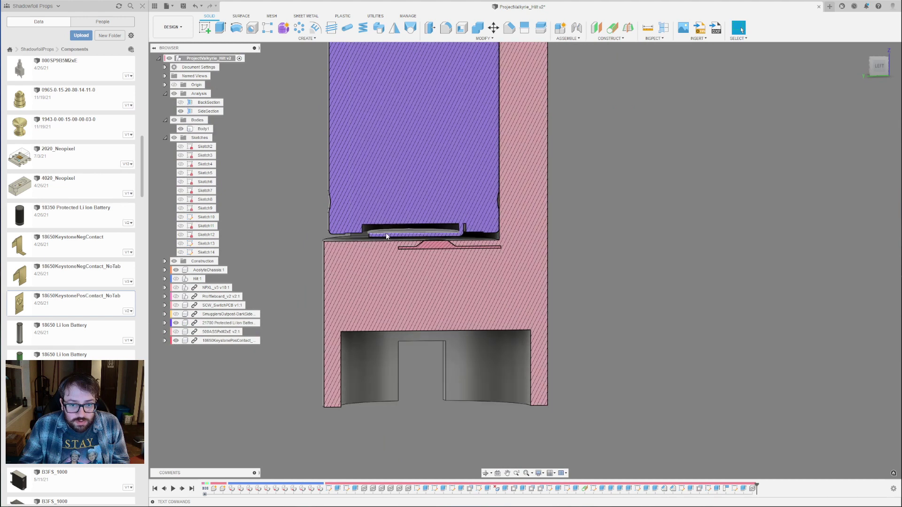
{"action": "scroll", "coordinate": [580, 283], "scroll_direction": "down", "scroll_amount": 2}
{"action": "left_click", "coordinate": [877, 66]}
{"action": "middle_click_drag", "start_coordinate": [438, 256], "coordinate": [438, 266], "text": "shift"}
{"action": "left_click", "coordinate": [180, 129]}
{"action": "scroll", "coordinate": [400, 237], "scroll_direction": "up", "scroll_amount": 5}
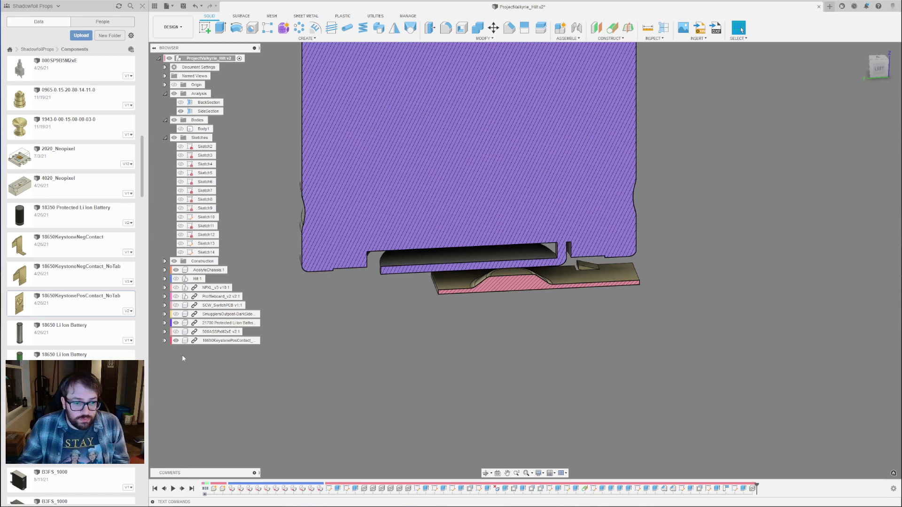
Move the Keystone contact point to point, from its raised dome to the end terminal of the 21700 battery.
{"action": "left_click", "coordinate": [204, 340]}
{"action": "key", "text": "m"}
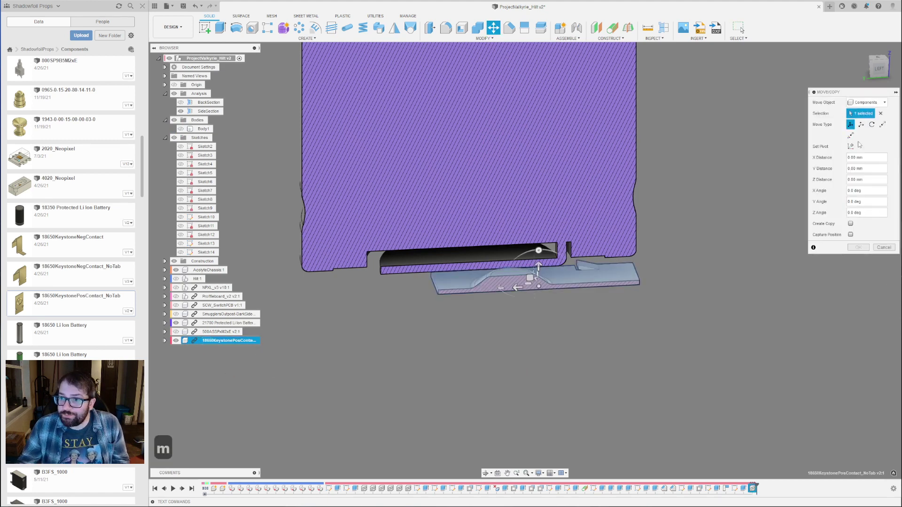
{"action": "left_click", "coordinate": [881, 125]}
{"action": "scroll", "coordinate": [498, 282], "scroll_direction": "up", "scroll_amount": 5}
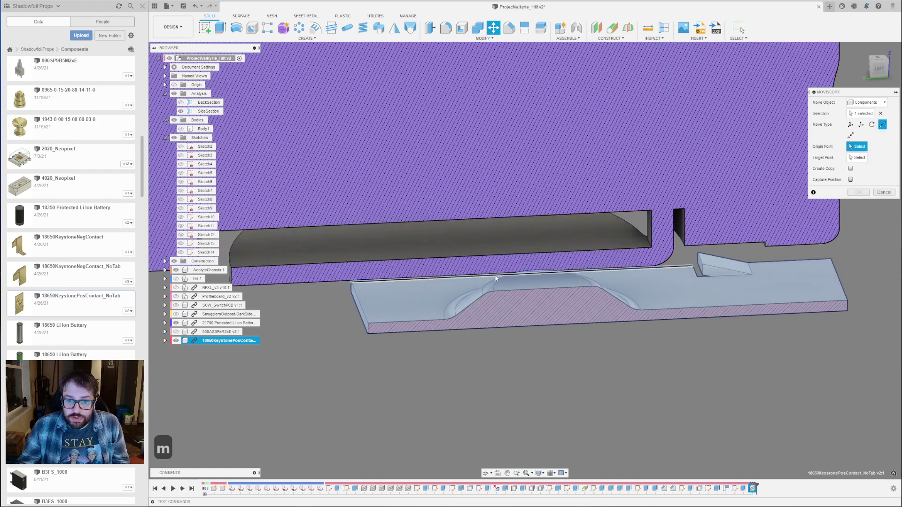
{"action": "left_click", "coordinate": [498, 285]}
{"action": "scroll", "coordinate": [714, 281], "scroll_direction": "down", "scroll_amount": 3}
{"action": "middle_click_drag", "start_coordinate": [471, 287], "coordinate": [456, 283], "text": "shift"}
{"action": "left_click", "coordinate": [455, 282]}
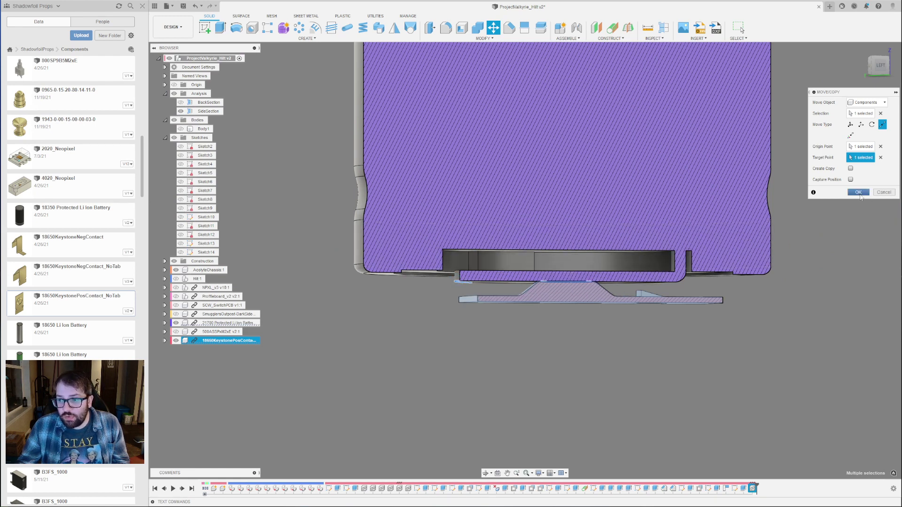
{"action": "left_click", "coordinate": [859, 193]}
Hide the 21700 battery and show Body1 to examine the repositioned contact in the pocket floor.
{"action": "scroll", "coordinate": [558, 311], "scroll_direction": "down", "scroll_amount": 4}
{"action": "scroll", "coordinate": [550, 310], "scroll_direction": "up", "scroll_amount": 4}
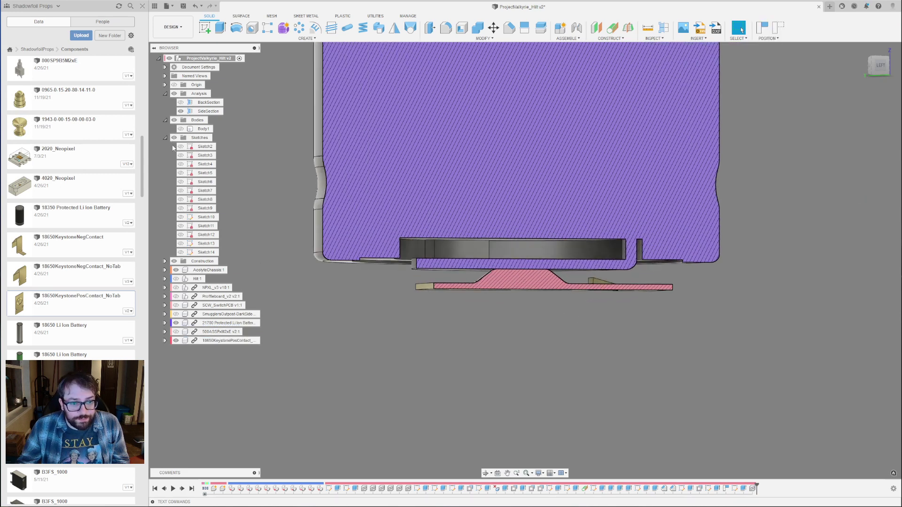
{"action": "left_click", "coordinate": [176, 323]}
{"action": "left_click", "coordinate": [175, 323]}
{"action": "scroll", "coordinate": [620, 342], "scroll_direction": "down", "scroll_amount": 3}
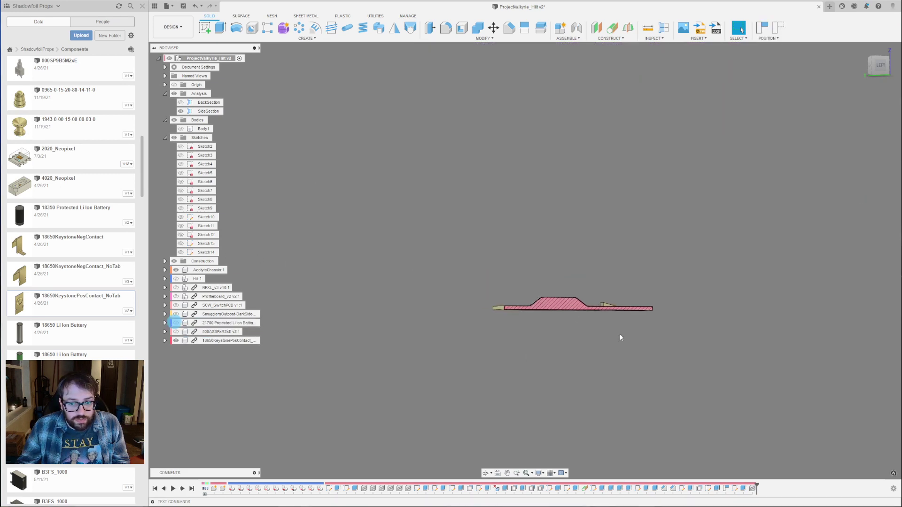
{"action": "left_click", "coordinate": [183, 111]}
{"action": "left_click", "coordinate": [180, 129]}
{"action": "scroll", "coordinate": [546, 328], "scroll_direction": "up", "scroll_amount": 5}
{"action": "scroll", "coordinate": [545, 328], "scroll_direction": "up", "scroll_amount": 2}
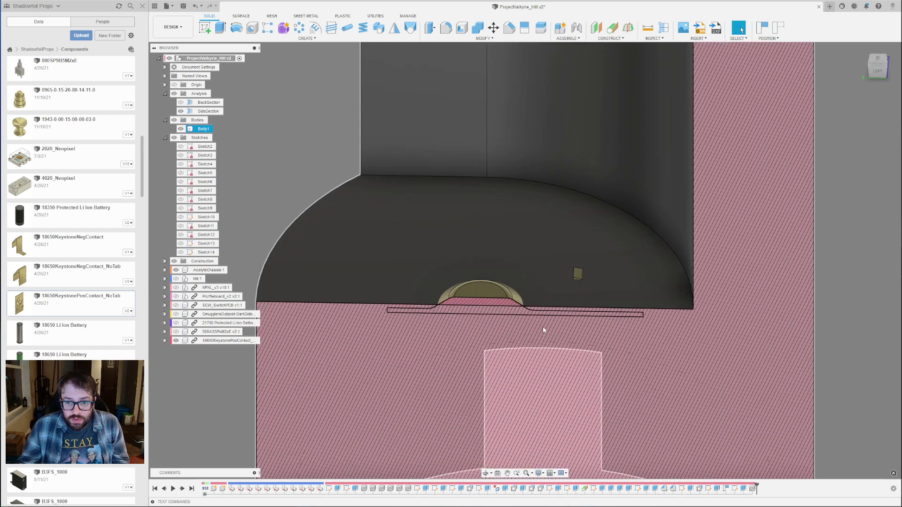
{"action": "middle_click_drag", "start_coordinate": [499, 326], "coordinate": [534, 257], "text": "shift"}
Create a sketch on the battery pocket floor, capturing the moved contact's position.
{"action": "left_click", "coordinate": [534, 257]}
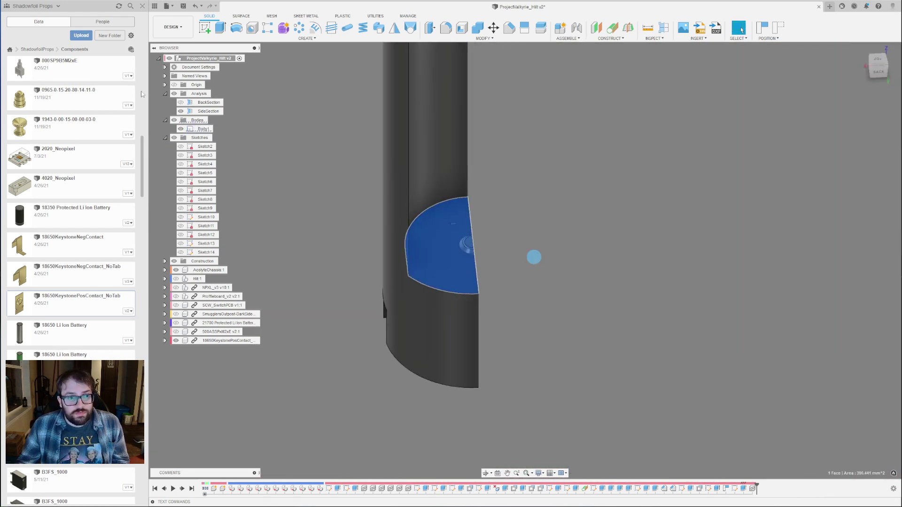
{"action": "left_click", "coordinate": [205, 30]}
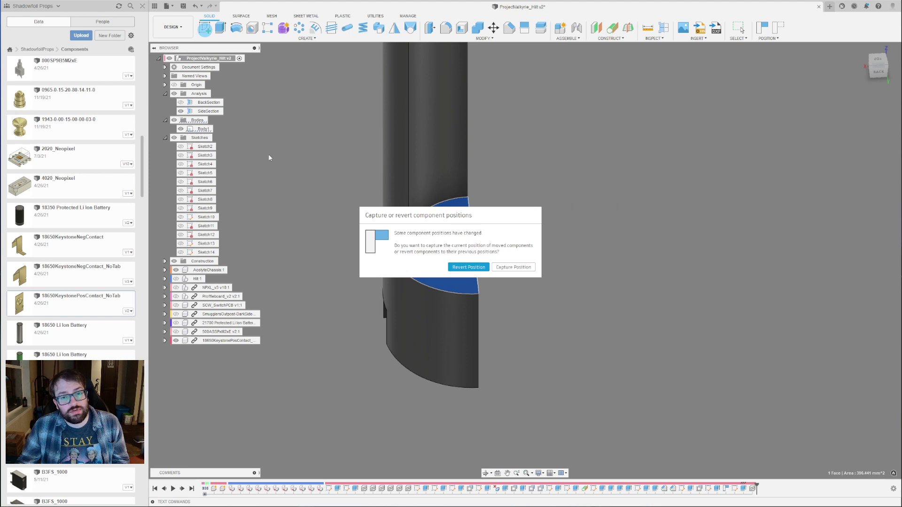
{"action": "left_click", "coordinate": [513, 267]}
{"action": "mouse_move", "coordinate": [542, 311]}
{"action": "middle_mouse_down", "text": "shift"}
{"action": "mouse_move", "coordinate": [526, 193]}
{"action": "mouse_move", "coordinate": [523, 206]}
{"action": "middle_mouse_up", "text": "shift"}
{"action": "scroll", "coordinate": [523, 207], "scroll_direction": "down", "scroll_amount": 5}
{"action": "scroll", "coordinate": [522, 315], "scroll_direction": "up", "scroll_amount": 8}
{"action": "middle_click_drag", "start_coordinate": [413, 236], "coordinate": [665, 258], "text": "shift"}
{"action": "middle_click_drag", "start_coordinate": [623, 290], "coordinate": [498, 254], "text": "shift"}
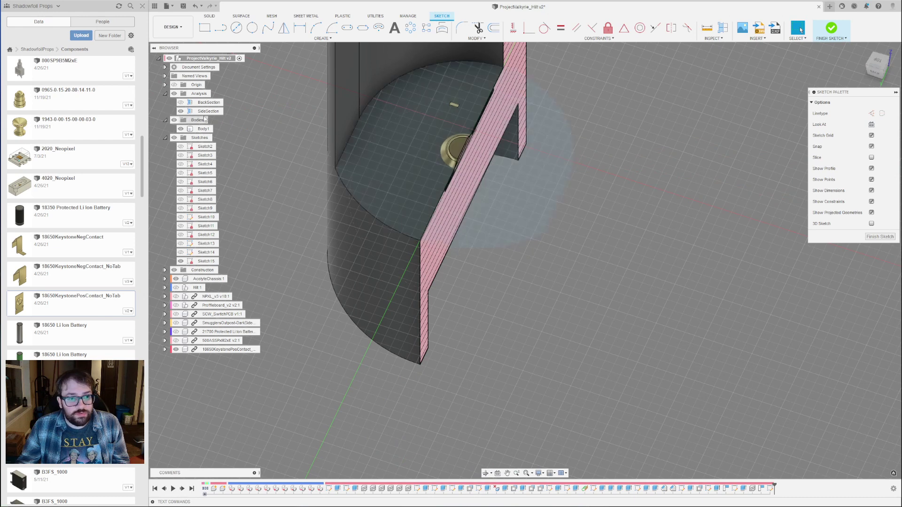
Hide Body1, turn off the SideSection analysis and project the contact's flat top face into the sketch.
{"action": "left_click", "coordinate": [180, 129]}
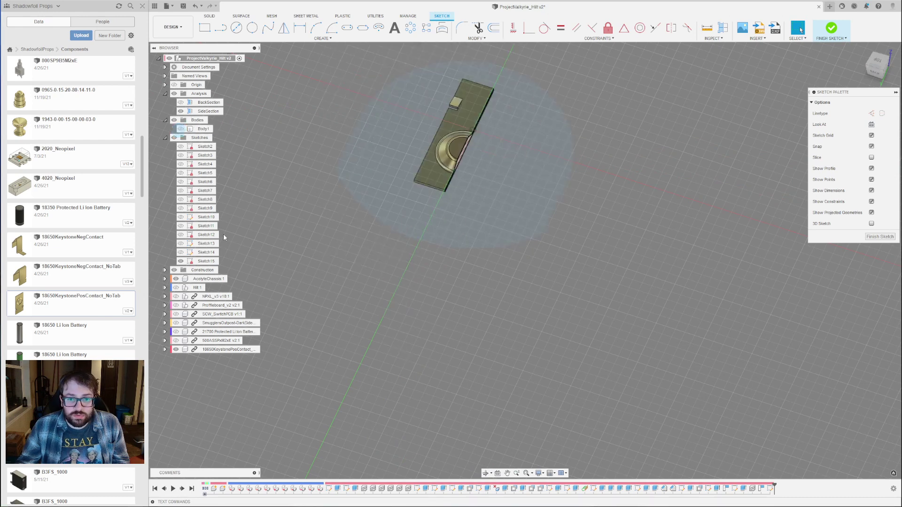
{"action": "key", "text": "p"}
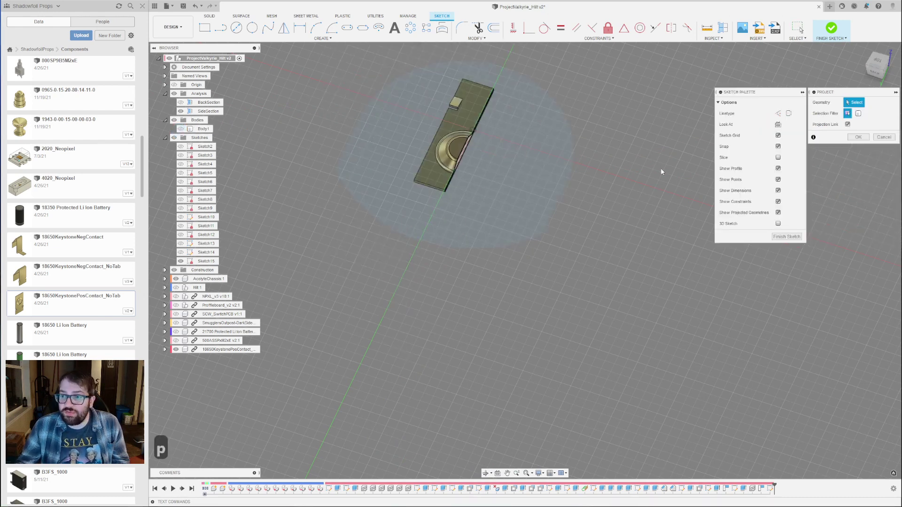
{"action": "left_click", "coordinate": [181, 112]}
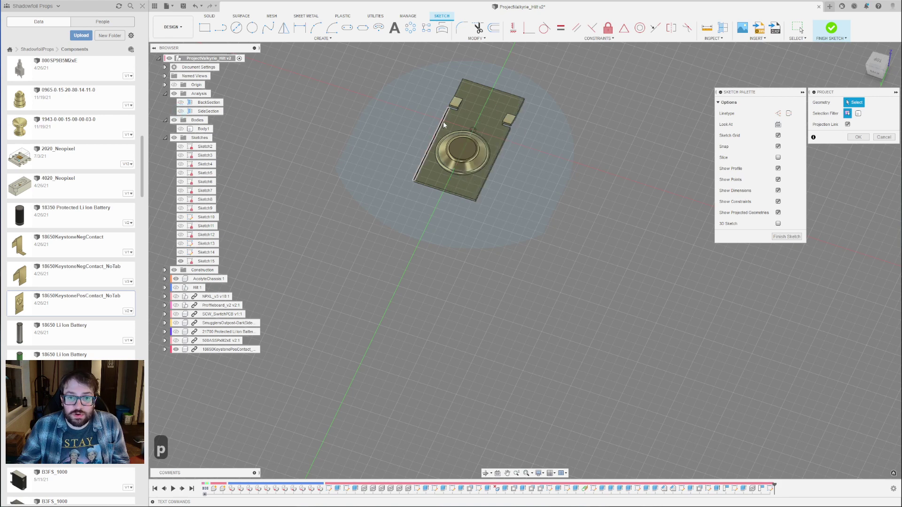
{"action": "left_click", "coordinate": [478, 117]}
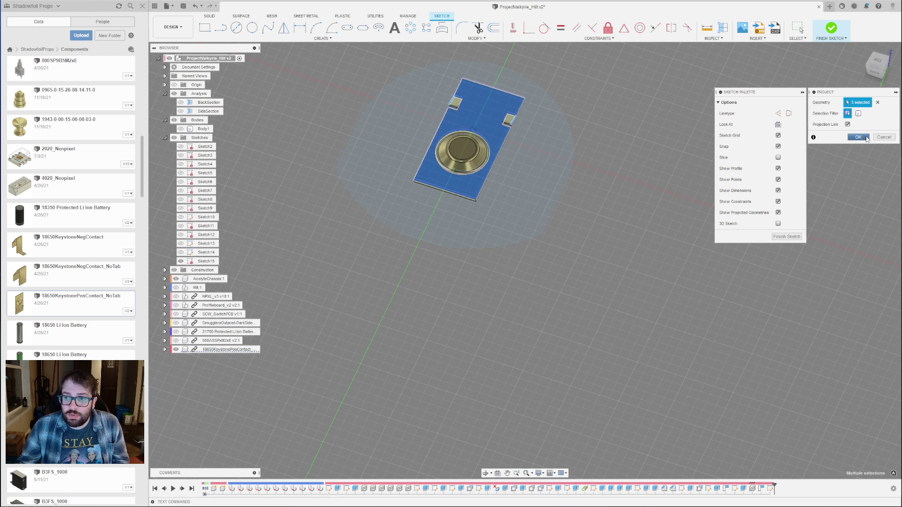
{"action": "left_click", "coordinate": [858, 137]}
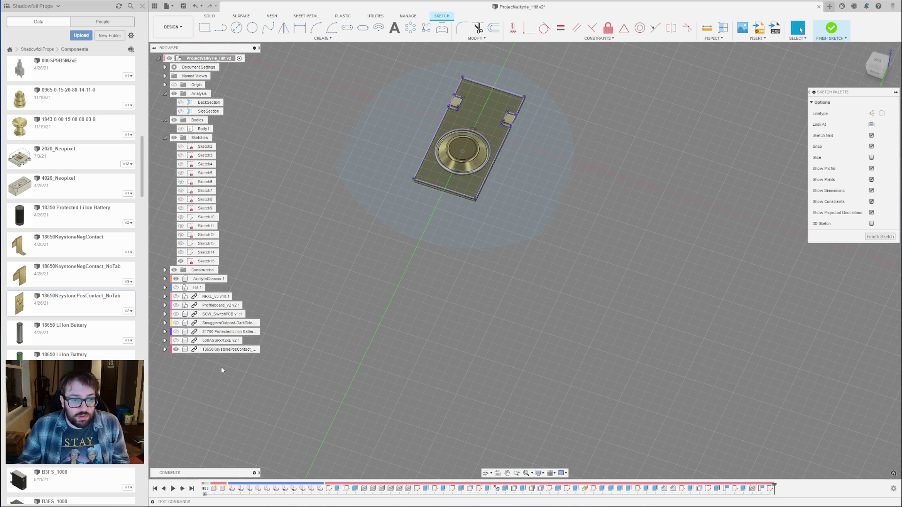
Hide the Keystone contact so only its projected outline remains in the sketch.
{"action": "left_click", "coordinate": [176, 349]}
{"action": "scroll", "coordinate": [465, 94], "scroll_direction": "up", "scroll_amount": 6}
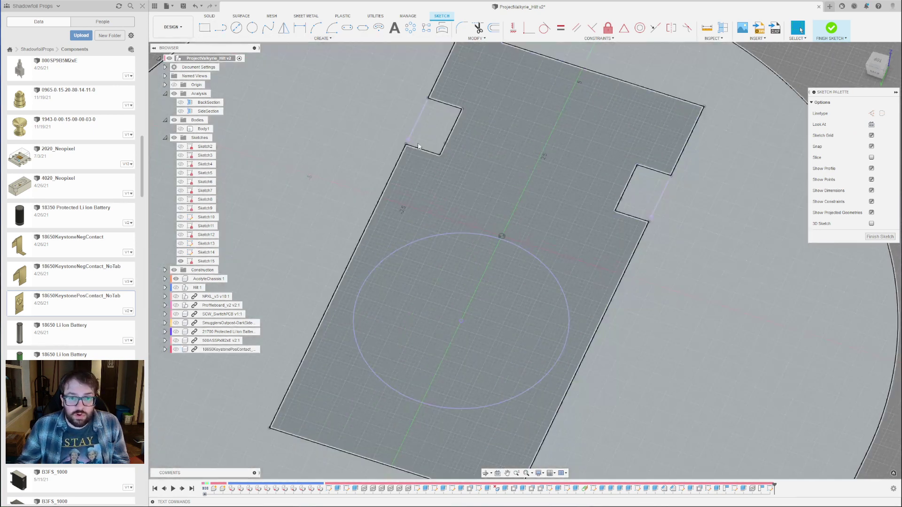
{"action": "key", "text": "l"}
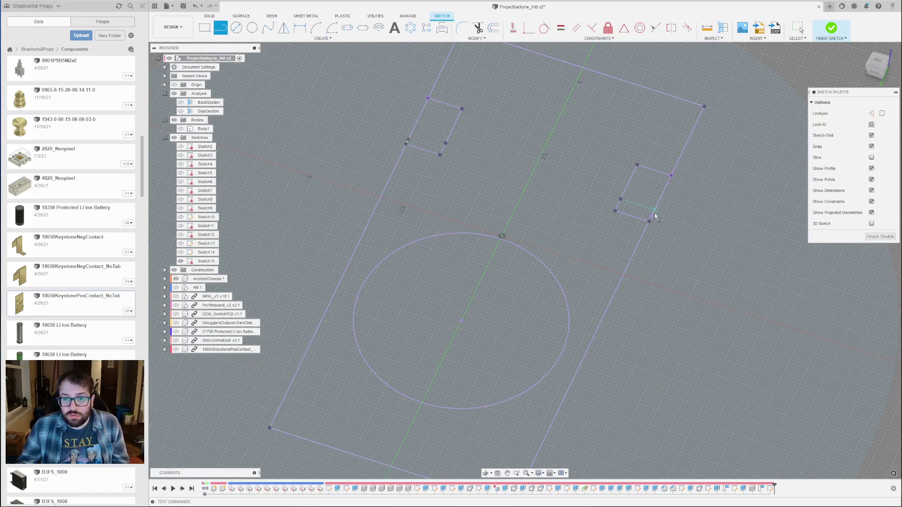
{"action": "scroll", "coordinate": [499, 142], "scroll_direction": "down", "scroll_amount": 5}
{"action": "scroll", "coordinate": [530, 157], "scroll_direction": "up", "scroll_amount": 3}
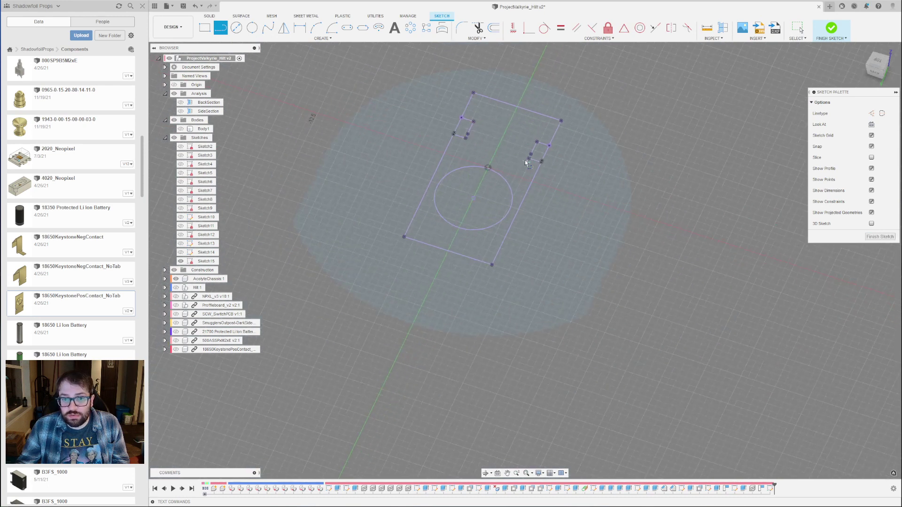
{"action": "left_click", "coordinate": [887, 240]}
{"action": "scroll", "coordinate": [547, 192], "scroll_direction": "down", "scroll_amount": 3}
{"action": "scroll", "coordinate": [584, 177], "scroll_direction": "up", "scroll_amount": 3}
{"action": "middle_click_drag", "start_coordinate": [431, 197], "coordinate": [450, 205], "text": "shift"}
{"action": "scroll", "coordinate": [429, 175], "scroll_direction": "up", "scroll_amount": 3}
{"action": "scroll", "coordinate": [475, 199], "scroll_direction": "down", "scroll_amount": 3}
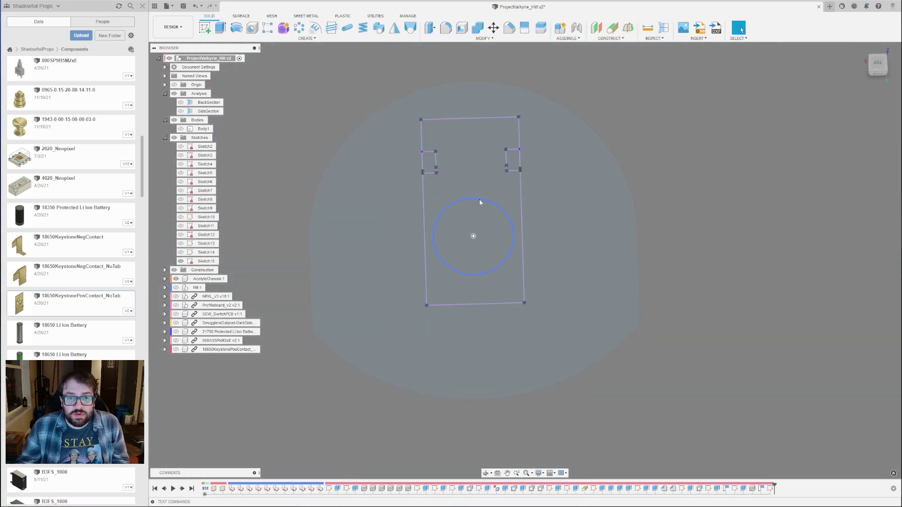
{"action": "key", "text": "ctrl+z"}
{"action": "scroll", "coordinate": [464, 162], "scroll_direction": "down", "scroll_amount": 2}
{"action": "scroll", "coordinate": [427, 263], "scroll_direction": "up", "scroll_amount": 6}
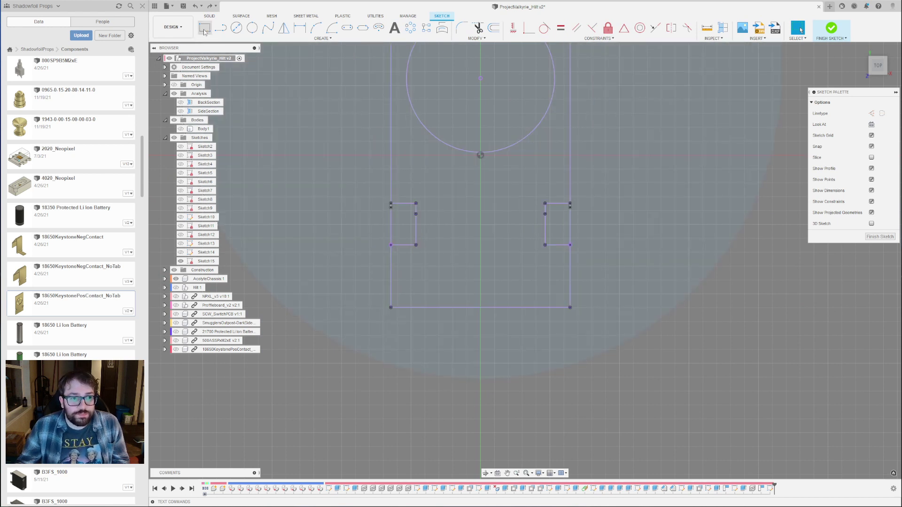
Sketch a rectangle across the contact's full width, 1.5 mm tall, spanning the two side notches from corner to corner.
{"action": "key", "text": "r"}
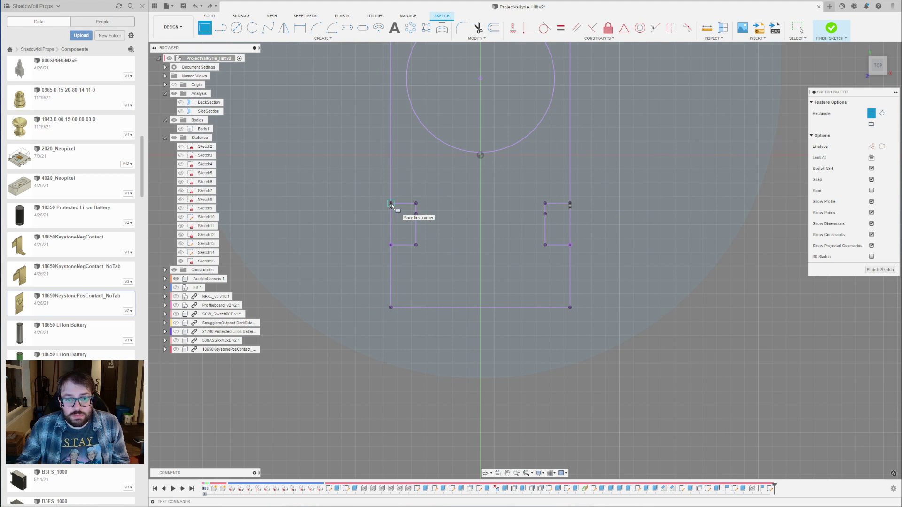
{"action": "left_click", "coordinate": [391, 204]}
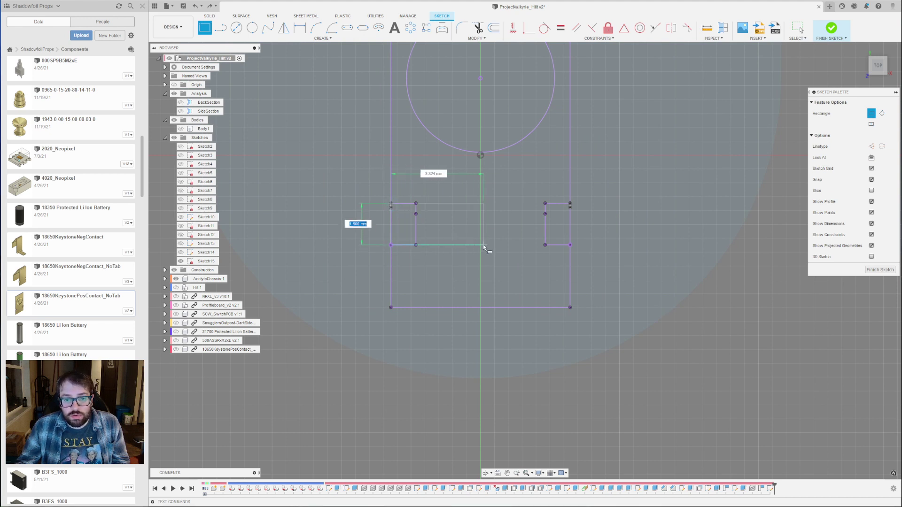
{"action": "left_click", "coordinate": [571, 245]}
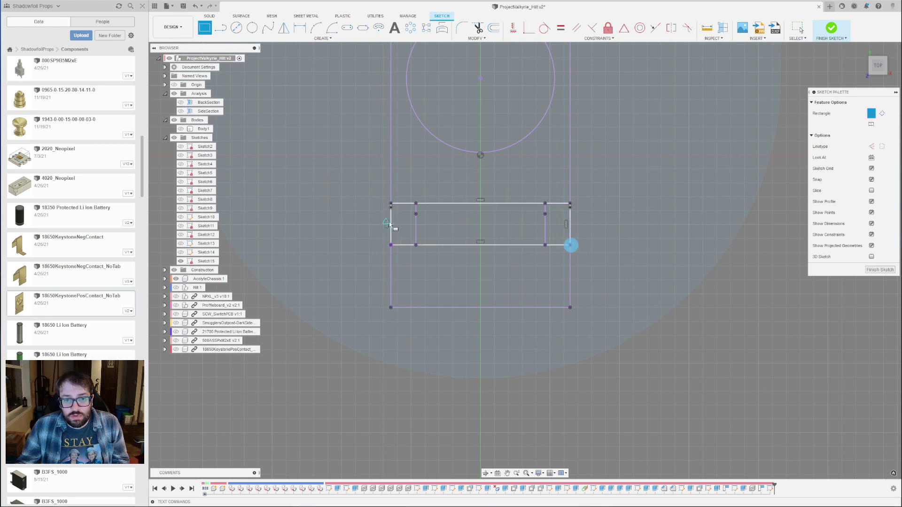
Add a full-width clearance rectangle 0.1 mm tall along each long edge of the notch rectangle.
{"action": "left_click", "coordinate": [391, 204]}
{"action": "left_click", "coordinate": [571, 204]}
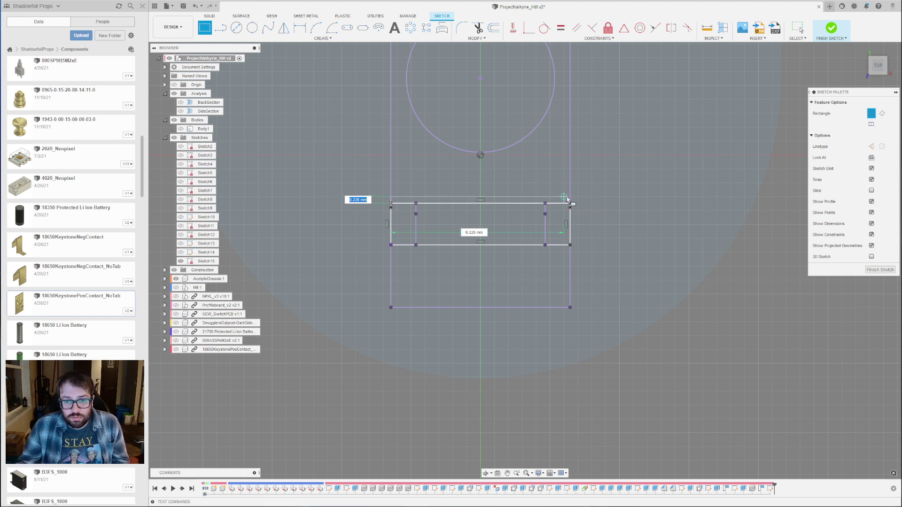
{"action": "type", "text": "0.1"}
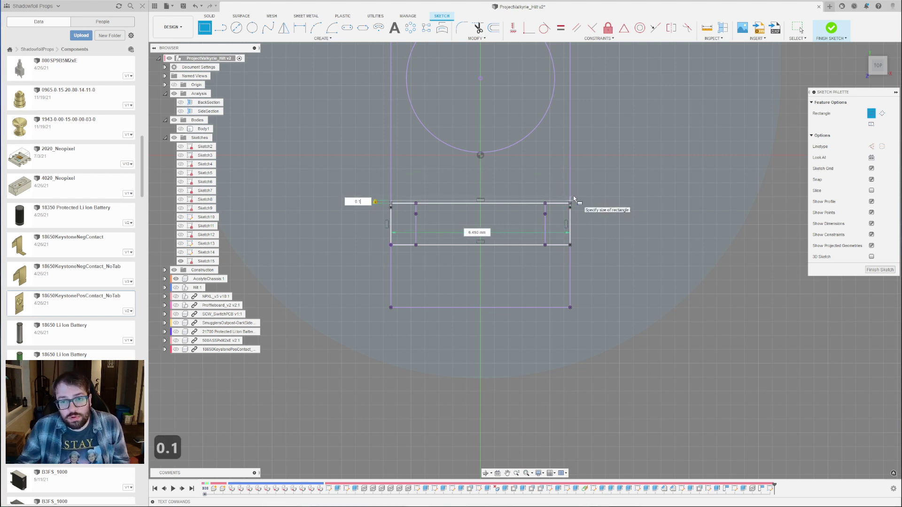
{"action": "left_click", "coordinate": [574, 199]}
{"action": "left_click", "coordinate": [394, 246]}
{"action": "key", "text": "Tab"}
{"action": "type", "text": "0.1"}
{"action": "left_click", "coordinate": [571, 252]}
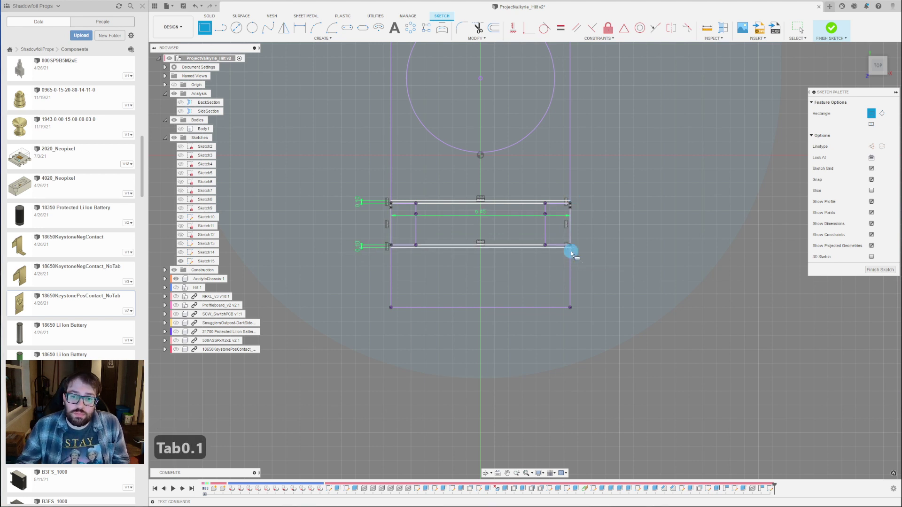
Sketch a full-width rectangle 1 mm tall between the clearance strip and the dome circle, and finish the sketch.
{"action": "scroll", "coordinate": [391, 215], "scroll_direction": "down", "scroll_amount": 1}
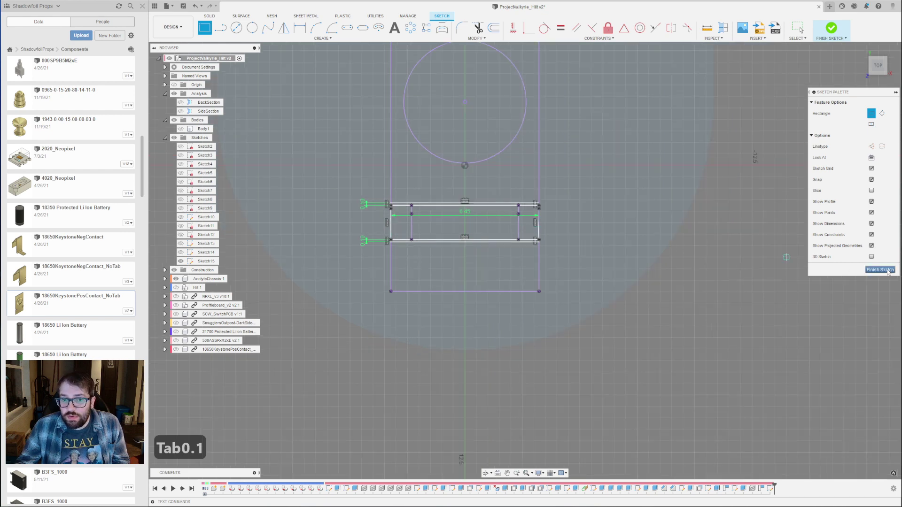
{"action": "scroll", "coordinate": [503, 269], "scroll_direction": "down", "scroll_amount": 3}
{"action": "scroll", "coordinate": [492, 205], "scroll_direction": "up", "scroll_amount": 3}
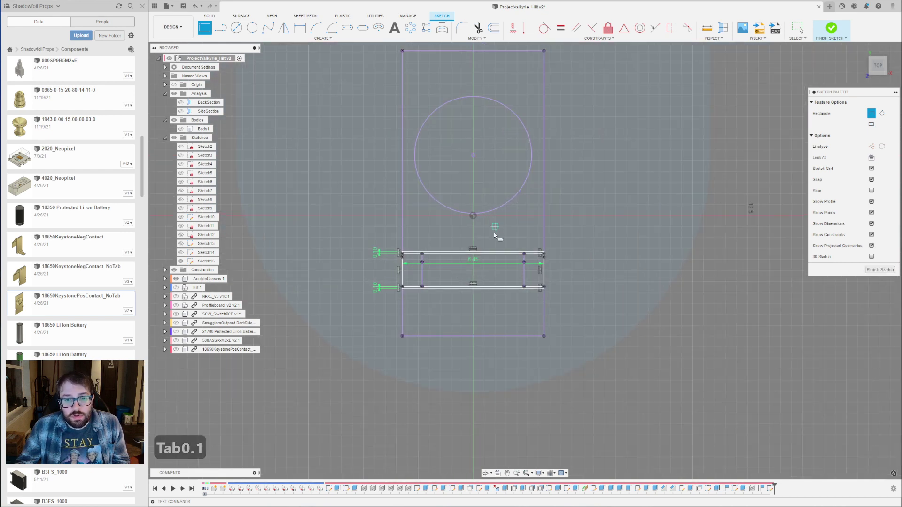
{"action": "scroll", "coordinate": [400, 254], "scroll_direction": "up", "scroll_amount": 3}
{"action": "scroll", "coordinate": [405, 254], "scroll_direction": "down", "scroll_amount": 3}
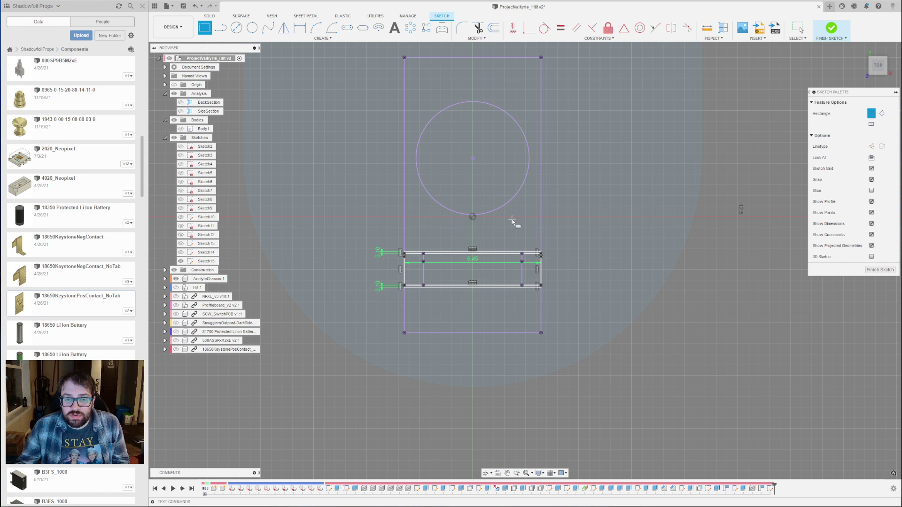
{"action": "scroll", "coordinate": [409, 252], "scroll_direction": "up", "scroll_amount": 2}
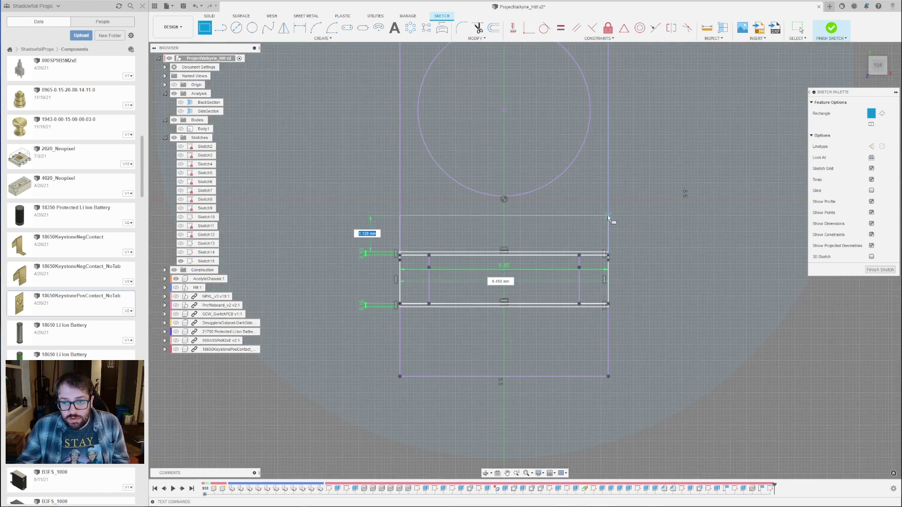
{"action": "type", "text": "1"}
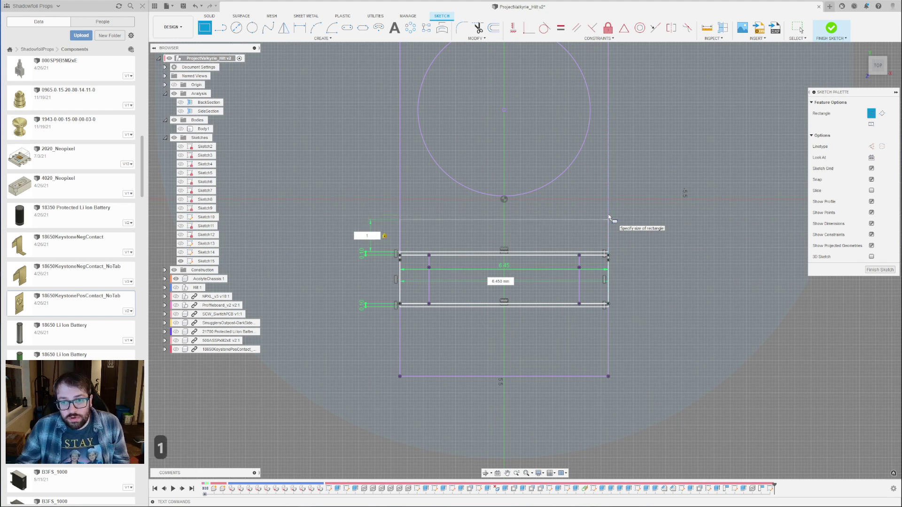
{"action": "left_click", "coordinate": [609, 215]}
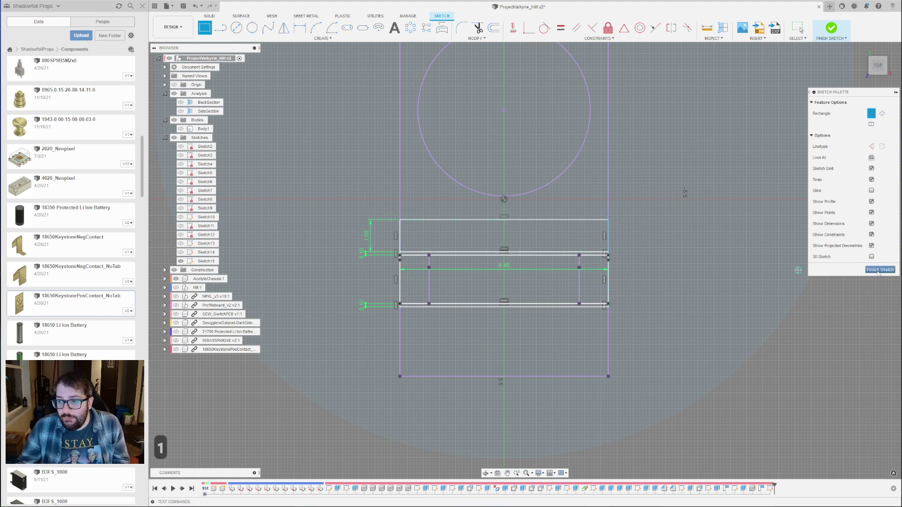
{"action": "scroll", "coordinate": [364, 266], "scroll_direction": "down", "scroll_amount": 4}
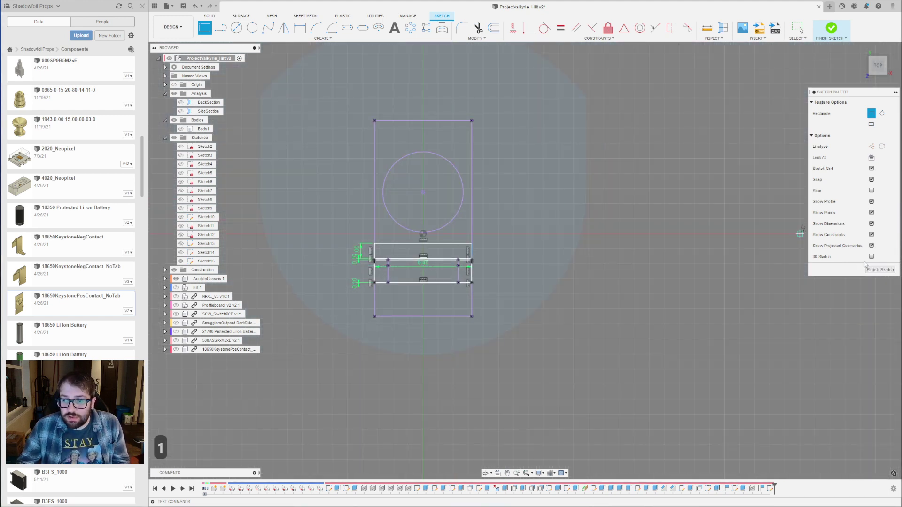
{"action": "scroll", "coordinate": [379, 230], "scroll_direction": "up", "scroll_amount": 3}
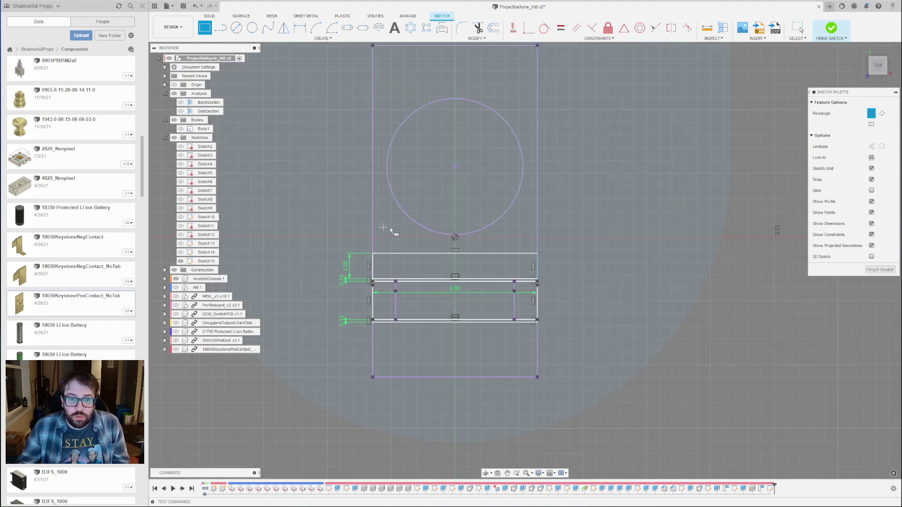
{"action": "scroll", "coordinate": [496, 342], "scroll_direction": "down", "scroll_amount": 2}
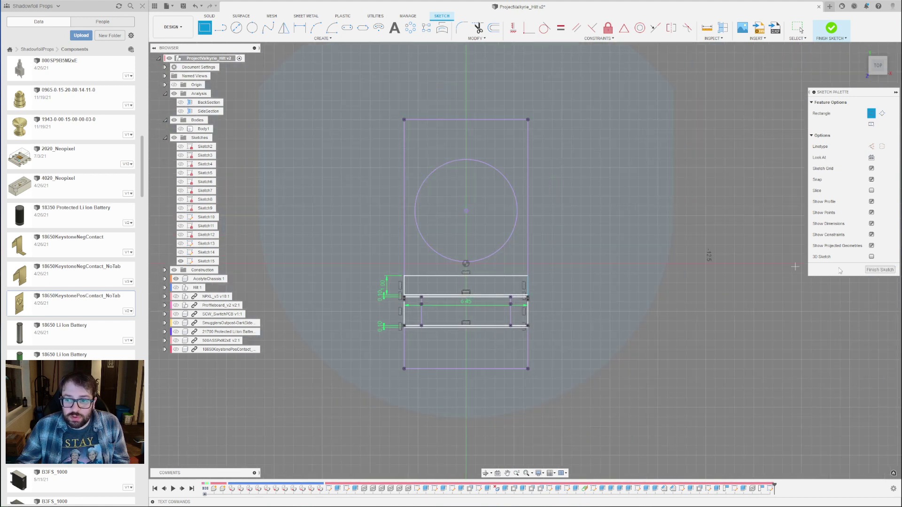
{"action": "left_click", "coordinate": [886, 270]}
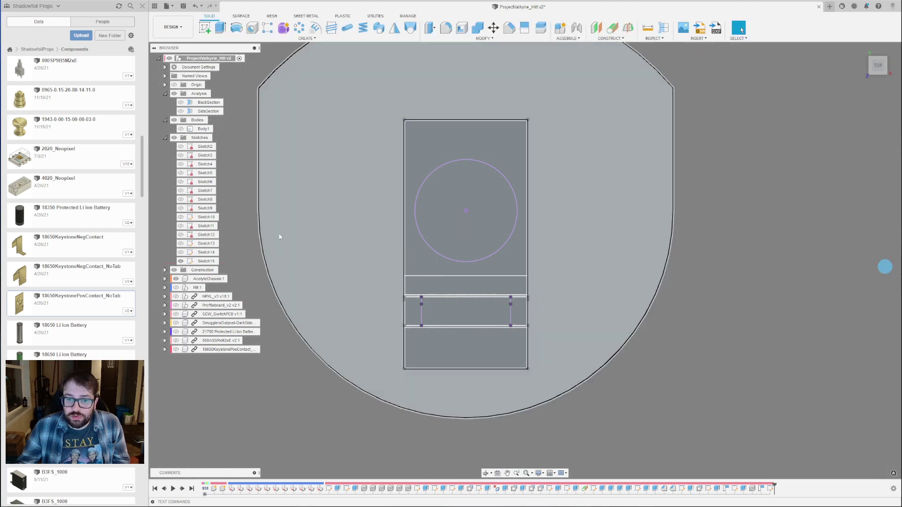
Show Body1 again around the contact sketch on the battery pocket floor.
{"action": "scroll", "coordinate": [526, 159], "scroll_direction": "down", "scroll_amount": 2}
{"action": "left_click", "coordinate": [180, 129]}
{"action": "mouse_move", "coordinate": [290, 225]}
{"action": "middle_mouse_down", "text": "shift"}
{"action": "mouse_move", "coordinate": [428, 200]}
{"action": "mouse_move", "coordinate": [401, 197]}
{"action": "mouse_move", "coordinate": [470, 301]}
{"action": "middle_mouse_up", "text": "shift"}
{"action": "middle_click_drag", "start_coordinate": [428, 280], "coordinate": [490, 295], "text": "shift"}
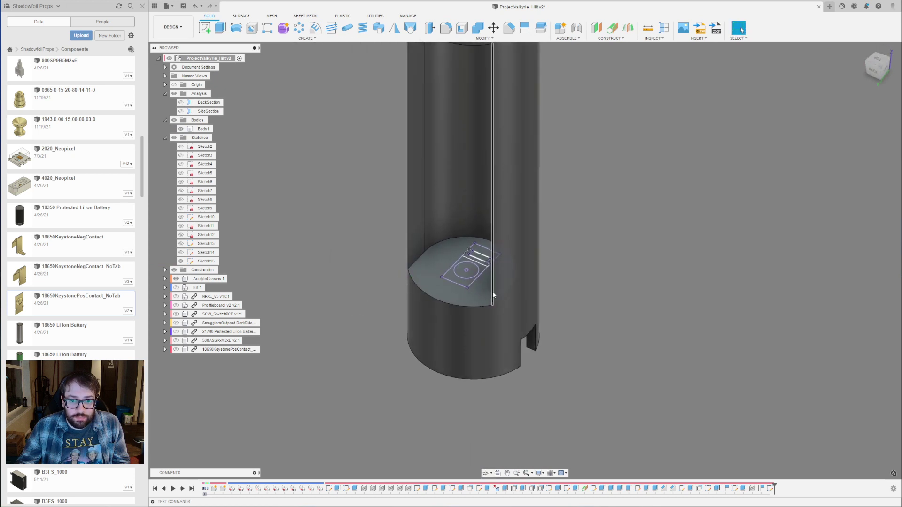
Cut the large dome area and the notch band with its clearance strips 1.5 mm into Body1, leaving the 1 mm bridge uncut.
{"action": "scroll", "coordinate": [469, 281], "scroll_direction": "up", "scroll_amount": 5}
{"action": "scroll", "coordinate": [537, 188], "scroll_direction": "down", "scroll_amount": 2}
{"action": "scroll", "coordinate": [465, 262], "scroll_direction": "up", "scroll_amount": 5}
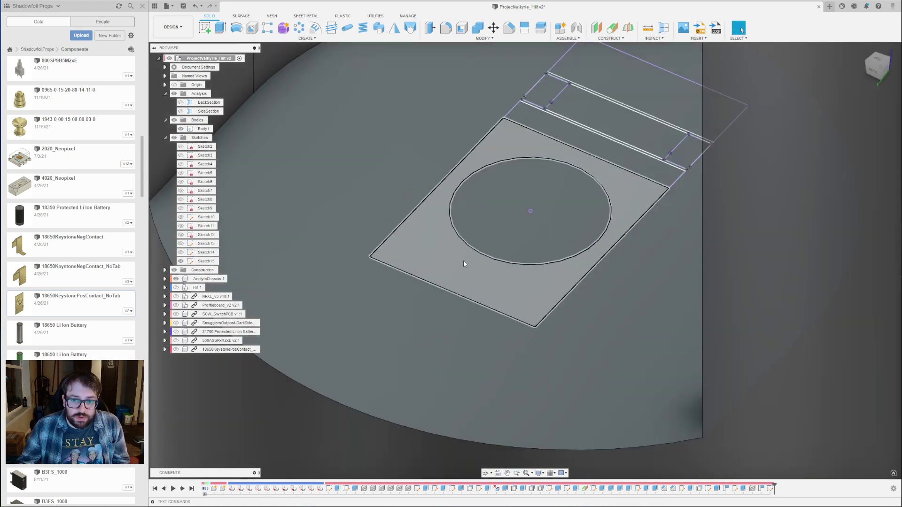
{"action": "scroll", "coordinate": [467, 258], "scroll_direction": "down", "scroll_amount": 5}
{"action": "scroll", "coordinate": [479, 253], "scroll_direction": "up", "scroll_amount": 6}
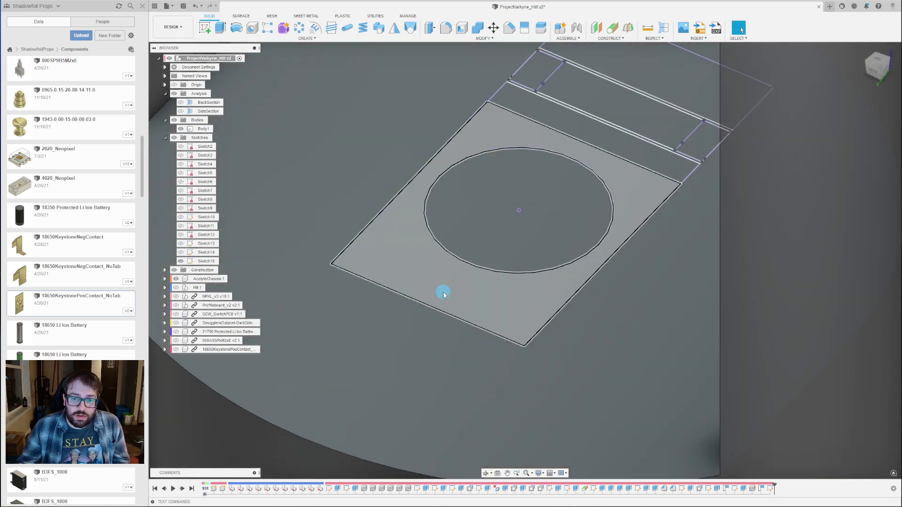
{"action": "left_click", "coordinate": [444, 292]}
{"action": "left_click", "coordinate": [486, 228], "text": "shift"}
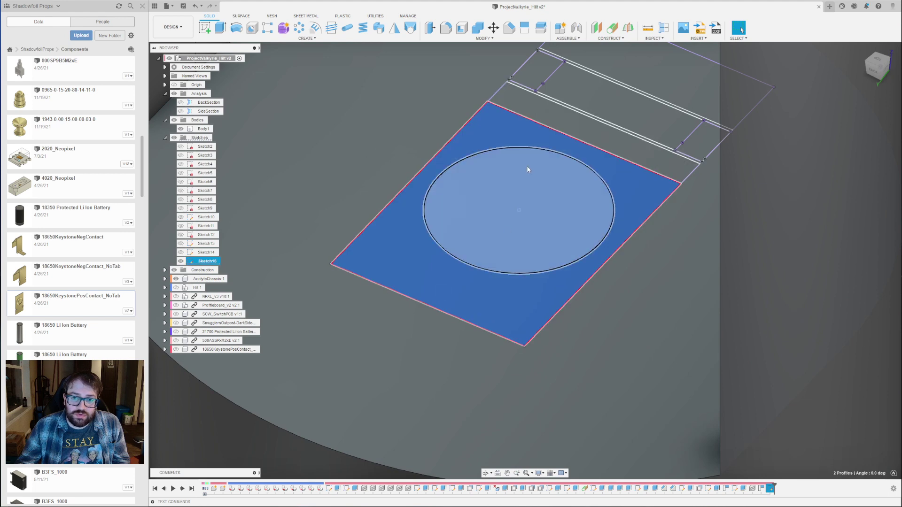
{"action": "scroll", "coordinate": [539, 221], "scroll_direction": "down", "scroll_amount": 5}
{"action": "scroll", "coordinate": [525, 292], "scroll_direction": "up", "scroll_amount": 5}
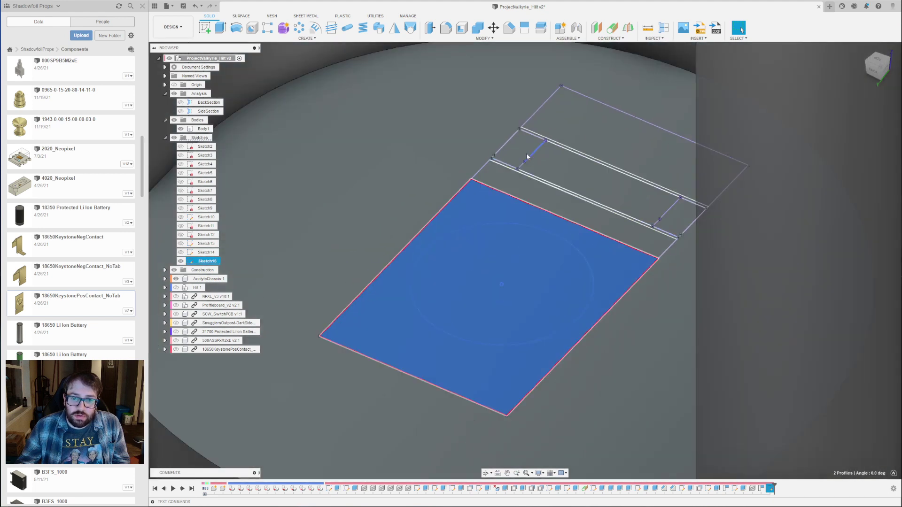
{"action": "left_click", "coordinate": [574, 166], "text": "shift"}
{"action": "left_click", "coordinate": [668, 210], "text": "shift"}
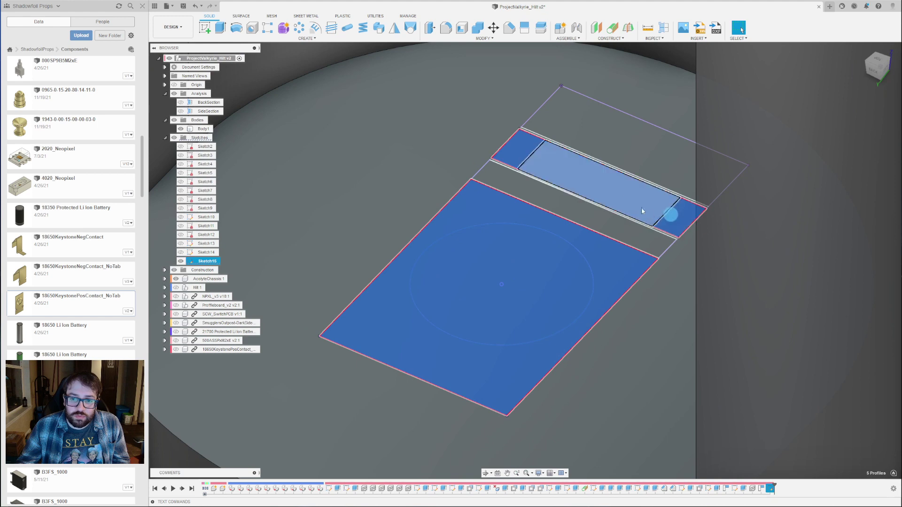
{"action": "scroll", "coordinate": [563, 171], "scroll_direction": "up", "scroll_amount": 3}
{"action": "scroll", "coordinate": [505, 169], "scroll_direction": "up", "scroll_amount": 3}
{"action": "left_click", "coordinate": [415, 145], "text": "shift"}
{"action": "left_click", "coordinate": [591, 66], "text": "shift"}
{"action": "scroll", "coordinate": [534, 233], "scroll_direction": "up", "scroll_amount": 3}
{"action": "scroll", "coordinate": [535, 233], "scroll_direction": "down", "scroll_amount": 6}
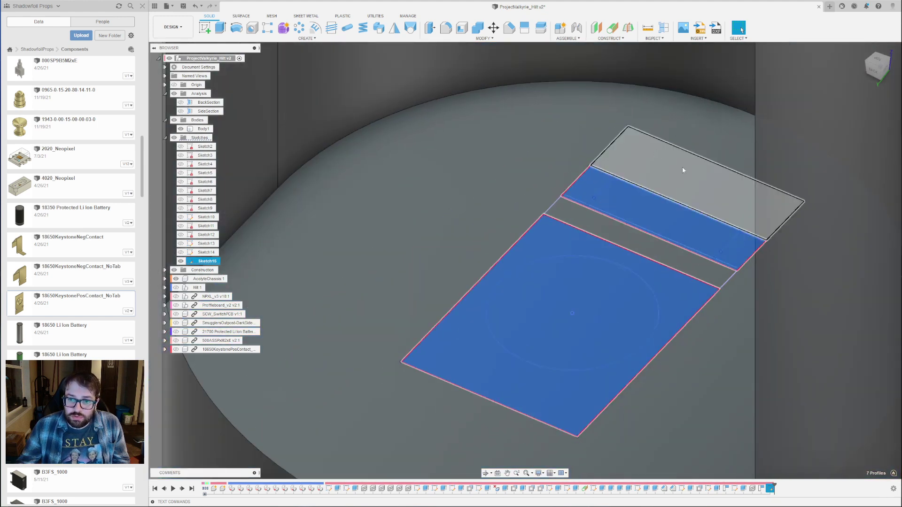
{"action": "scroll", "coordinate": [475, 231], "scroll_direction": "down", "scroll_amount": 2}
{"action": "scroll", "coordinate": [475, 231], "scroll_direction": "down", "scroll_amount": 3}
{"action": "scroll", "coordinate": [458, 340], "scroll_direction": "up", "scroll_amount": 4}
{"action": "key", "text": "e"}
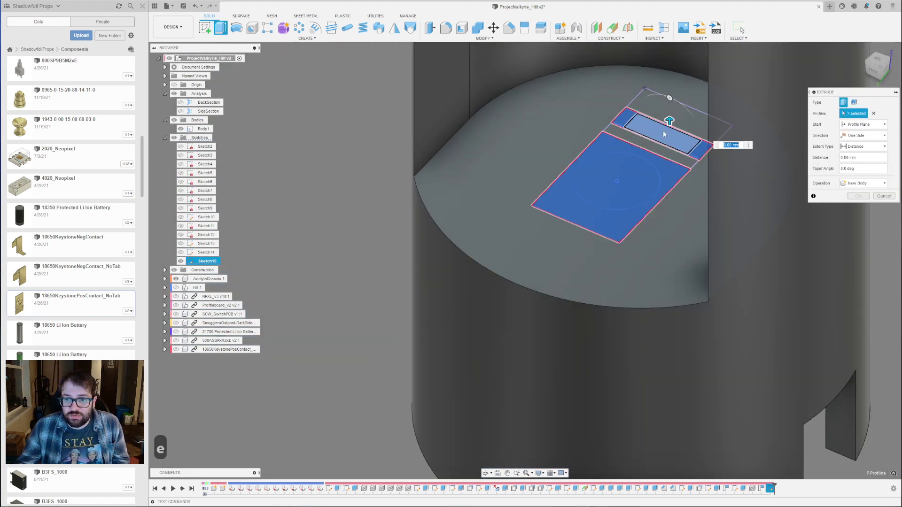
{"action": "type", "text": "-1.5"}
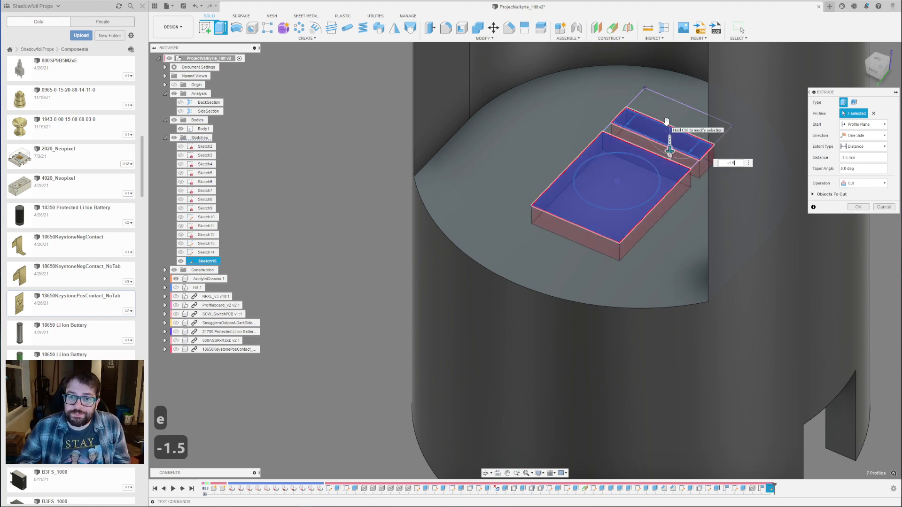
{"action": "key", "text": "Return"}
Show the Keystone contact temporarily to examine how it sits in the two new recesses.
{"action": "middle_click_drag", "start_coordinate": [616, 164], "coordinate": [555, 269], "text": "shift"}
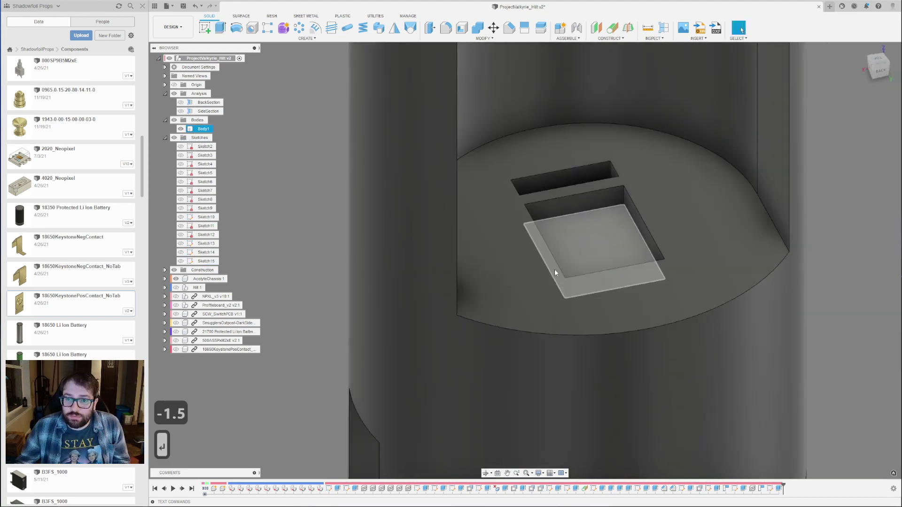
{"action": "left_click", "coordinate": [177, 350]}
{"action": "left_click", "coordinate": [176, 350]}
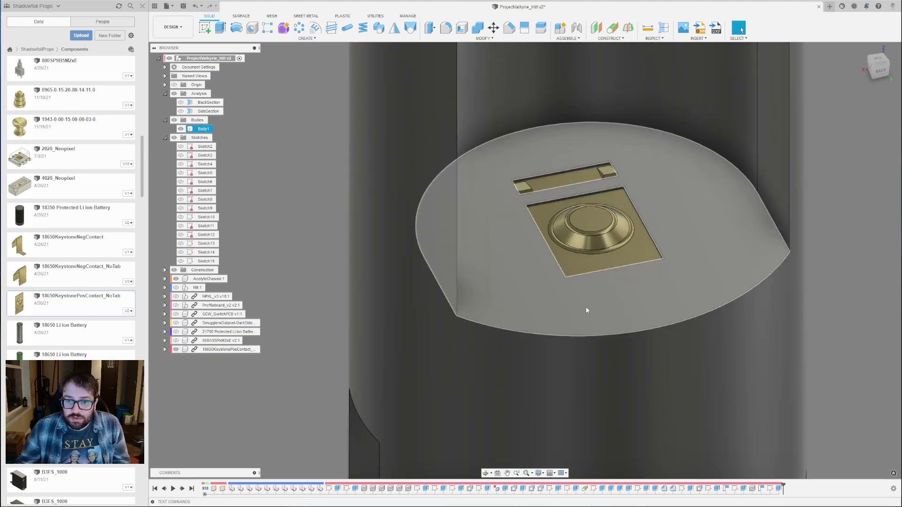
{"action": "mouse_move", "coordinate": [585, 309]}
{"action": "middle_mouse_down", "text": "shift"}
{"action": "mouse_move", "coordinate": [576, 322]}
{"action": "mouse_move", "coordinate": [584, 305]}
{"action": "middle_mouse_up", "text": "shift"}
{"action": "left_click", "coordinate": [176, 350]}
{"action": "scroll", "coordinate": [643, 284], "scroll_direction": "down", "scroll_amount": 3}
{"action": "mouse_move", "coordinate": [642, 283]}
{"action": "middle_mouse_down", "text": "shift"}
{"action": "mouse_move", "coordinate": [643, 301]}
{"action": "mouse_move", "coordinate": [639, 282]}
{"action": "middle_mouse_up", "text": "shift"}
With the side section shown, extend the large contact recess from its outer end face through the pocket's open side with a 16 mm cut.
{"action": "left_click", "coordinate": [180, 111]}
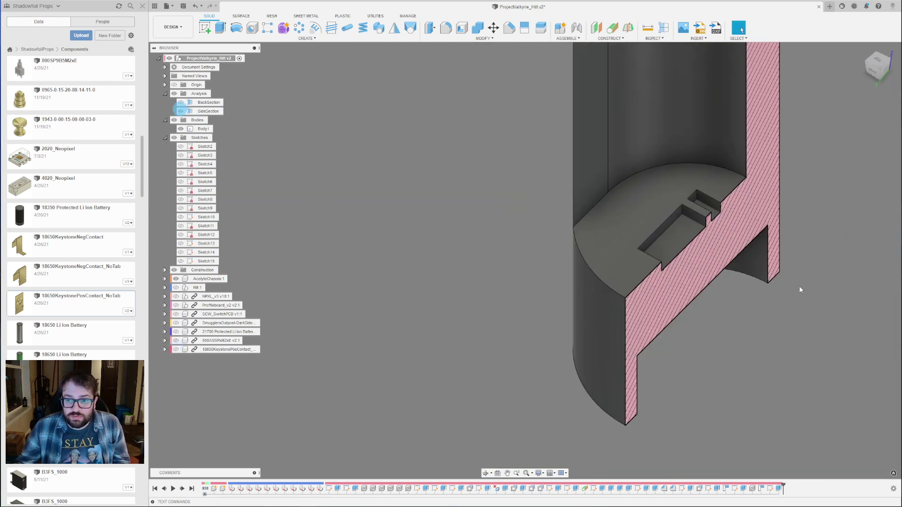
{"action": "middle_click_drag", "start_coordinate": [716, 281], "coordinate": [623, 203], "text": "shift"}
{"action": "scroll", "coordinate": [622, 200], "scroll_direction": "up", "scroll_amount": 3}
{"action": "left_click", "coordinate": [662, 135]}
{"action": "scroll", "coordinate": [663, 135], "scroll_direction": "down", "scroll_amount": 3}
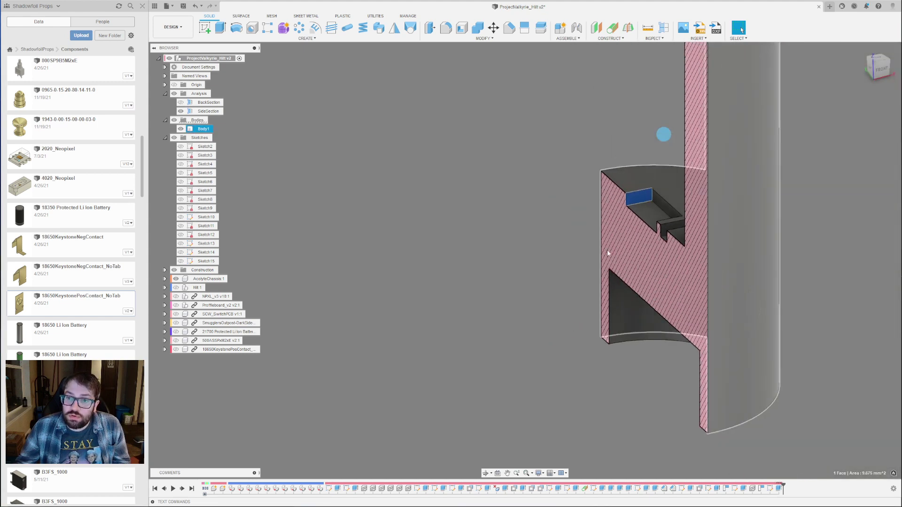
{"action": "scroll", "coordinate": [642, 180], "scroll_direction": "up", "scroll_amount": 5}
{"action": "scroll", "coordinate": [621, 250], "scroll_direction": "down", "scroll_amount": 3}
{"action": "key", "text": "e"}
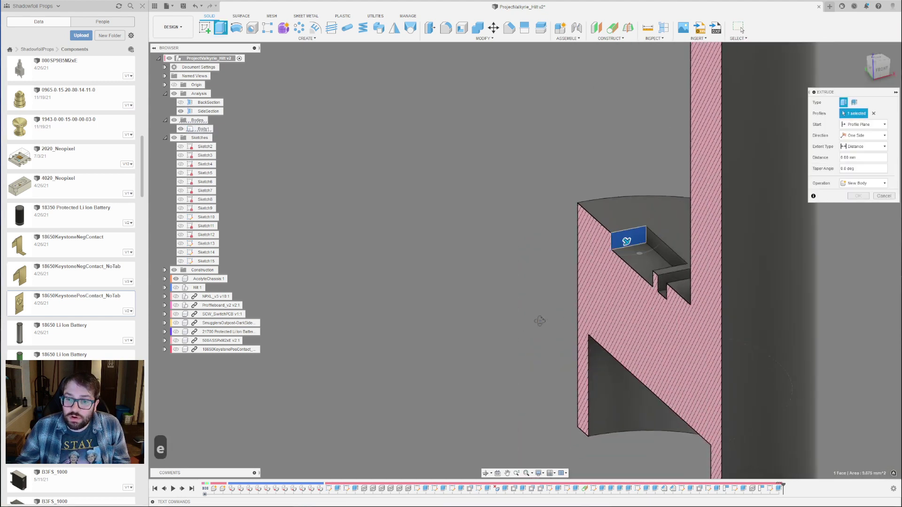
{"action": "middle_click_drag", "start_coordinate": [531, 322], "coordinate": [656, 238], "text": "shift"}
{"action": "left_click_drag", "start_coordinate": [597, 215], "coordinate": [430, 197]}
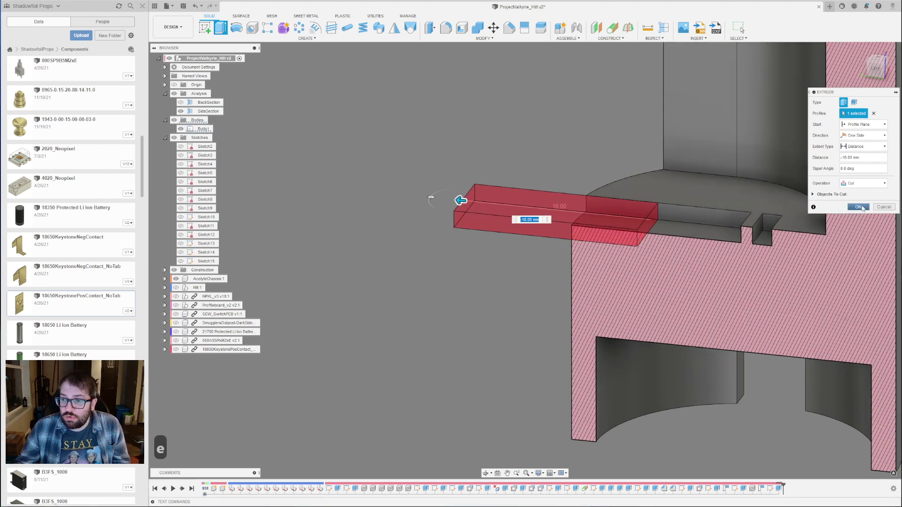
{"action": "left_click", "coordinate": [862, 208]}
{"action": "middle_click_drag", "start_coordinate": [653, 225], "coordinate": [747, 245], "text": "shift"}
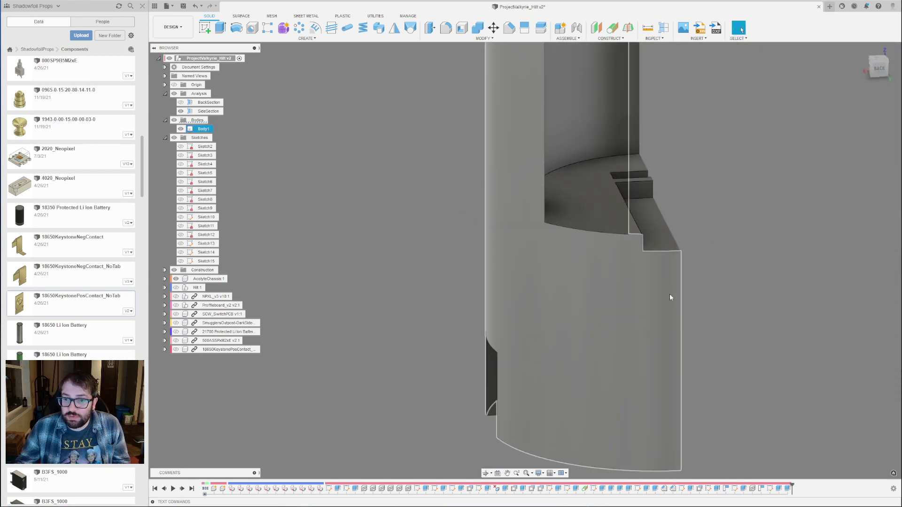
Turn off the side section and start a sketch on the inner end face of the large contact recess.
{"action": "mouse_move", "coordinate": [736, 275]}
{"action": "middle_mouse_down", "text": "shift"}
{"action": "mouse_move", "coordinate": [707, 260]}
{"action": "mouse_move", "coordinate": [749, 265]}
{"action": "middle_mouse_up", "text": "shift"}
{"action": "left_click", "coordinate": [180, 112]}
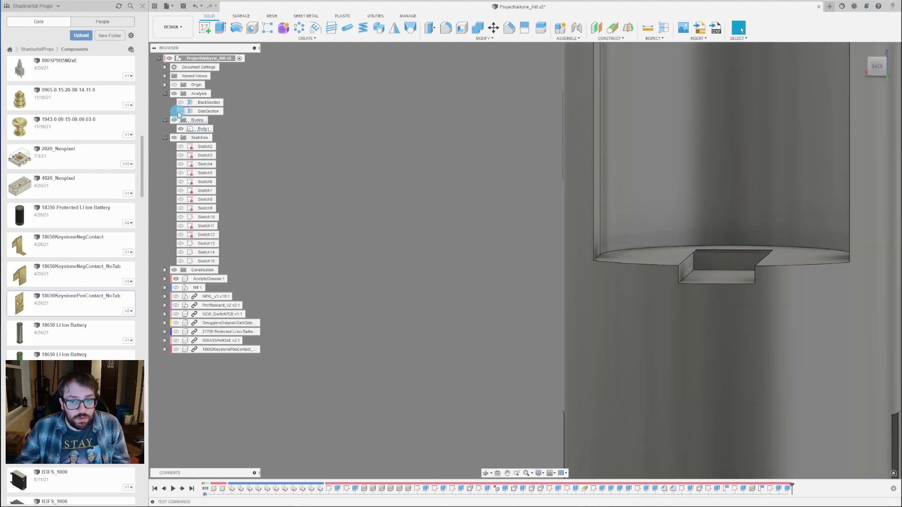
{"action": "scroll", "coordinate": [550, 239], "scroll_direction": "down", "scroll_amount": 2}
{"action": "scroll", "coordinate": [686, 270], "scroll_direction": "up", "scroll_amount": 4}
{"action": "left_click", "coordinate": [623, 228]}
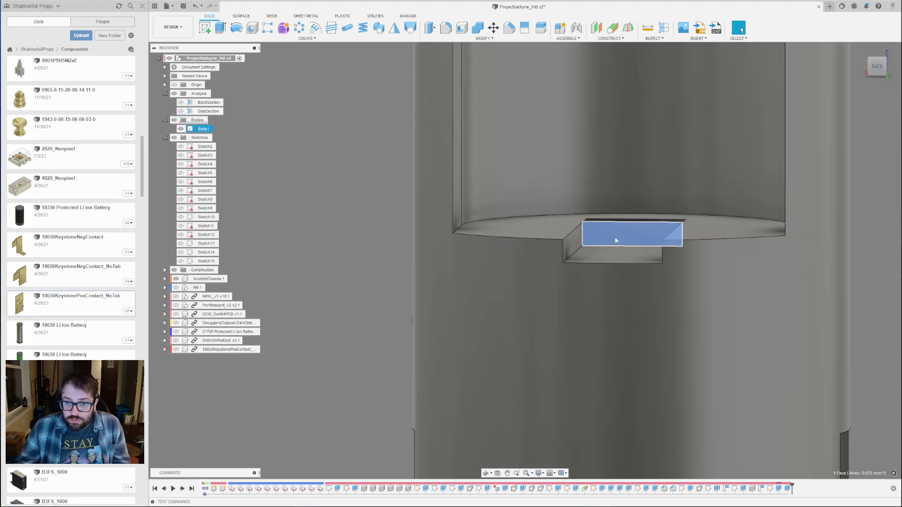
{"action": "left_click", "coordinate": [205, 28]}
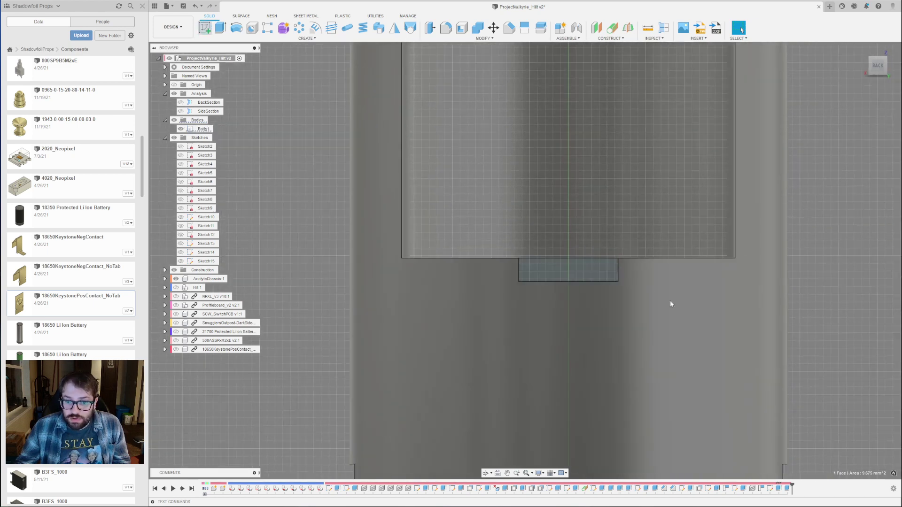
{"action": "scroll", "coordinate": [600, 278], "scroll_direction": "up", "scroll_amount": 2}
{"action": "key", "text": "r"}
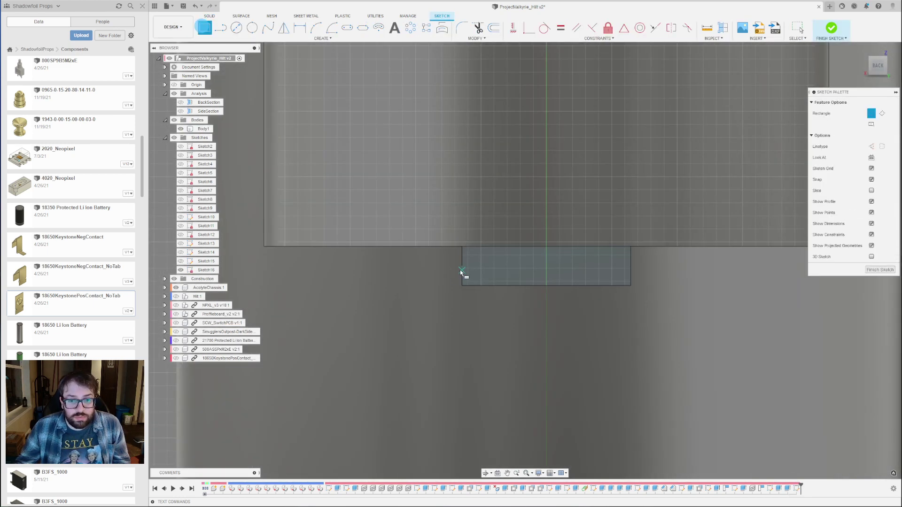
{"action": "left_click", "coordinate": [631, 266]}
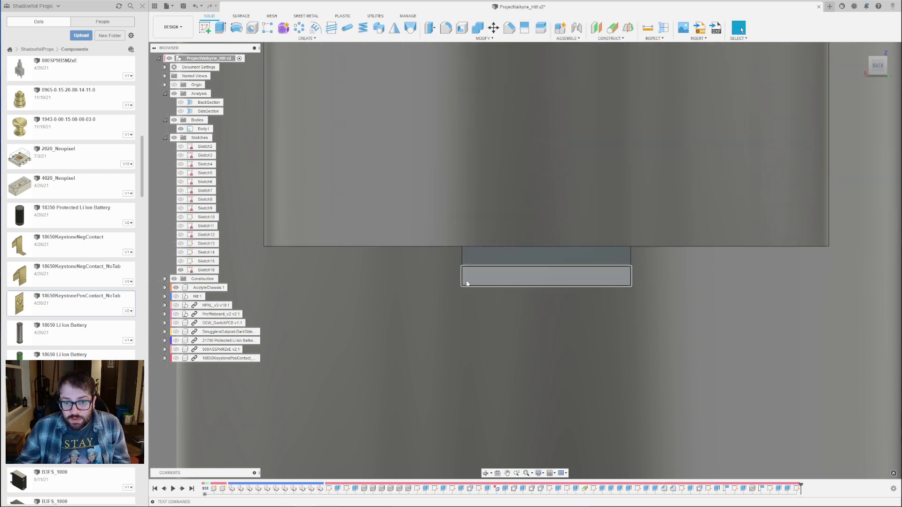
{"action": "key", "text": "ctrl+z"}
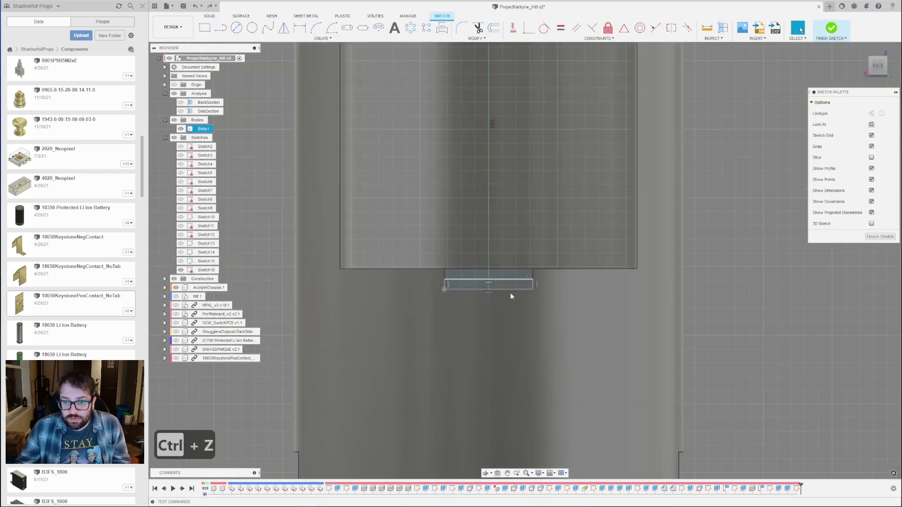
{"action": "key", "text": "ctrl+z"}
Sketch a full-width rectangle over the lower half of the recess's inner end face and finish the sketch.
{"action": "key", "text": "r"}
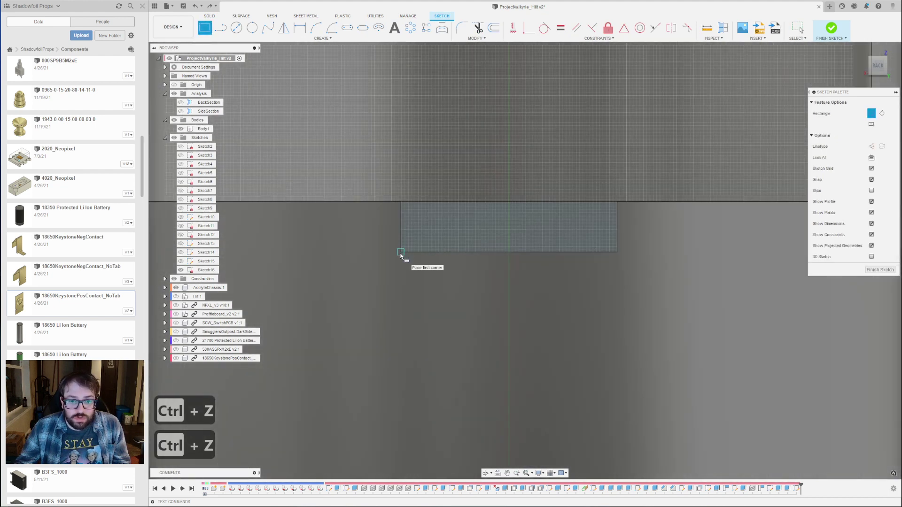
{"action": "left_click", "coordinate": [400, 252]}
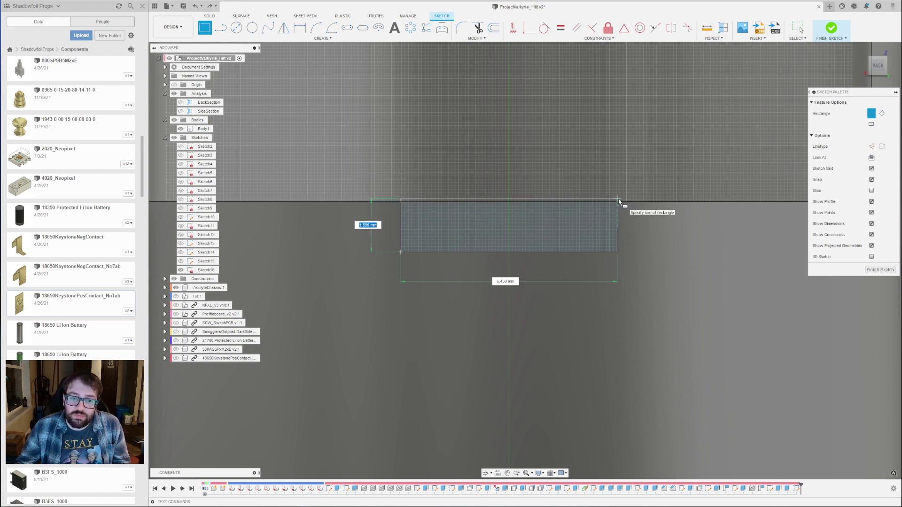
{"action": "left_click", "coordinate": [619, 228]}
{"action": "left_click", "coordinate": [877, 271]}
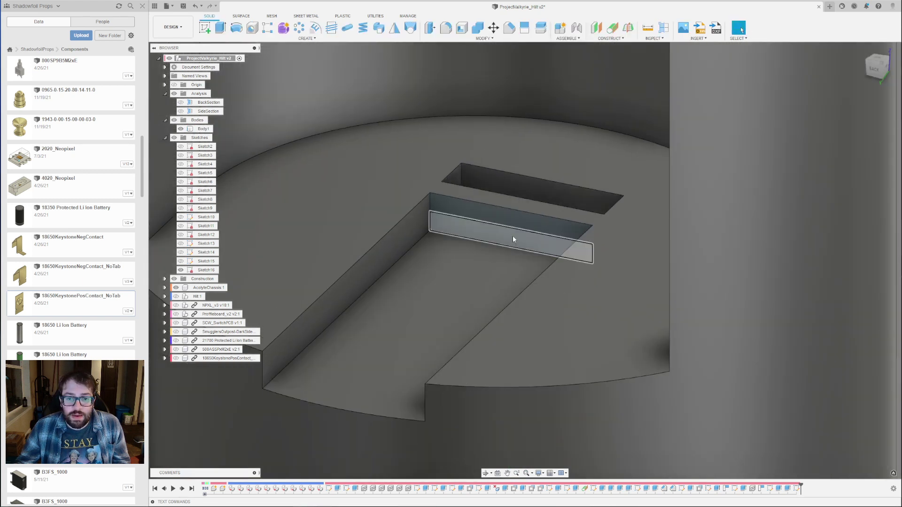
Cut the lower rectangle 5 mm into Body1 beneath the bridge and notch slot, checking the depth against the side section and the Keystone contact.
{"action": "left_click", "coordinate": [512, 236]}
{"action": "scroll", "coordinate": [522, 176], "scroll_direction": "up", "scroll_amount": 3}
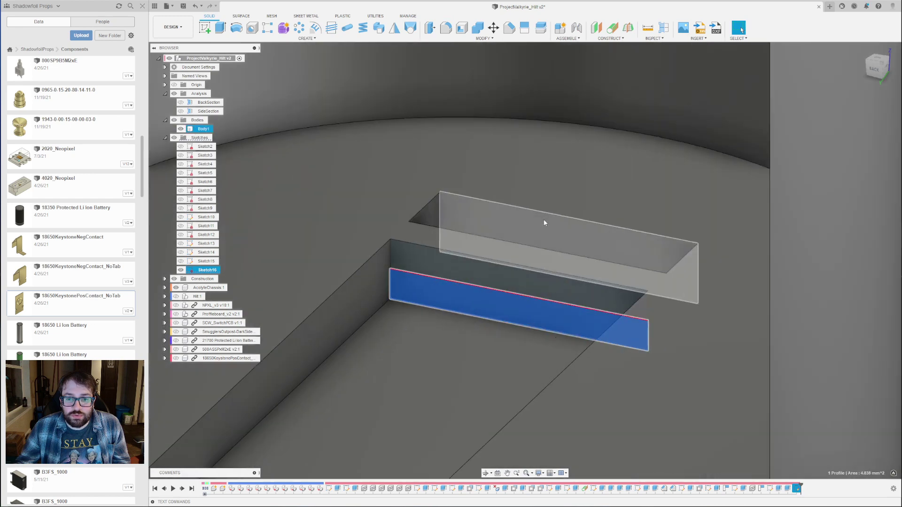
{"action": "key", "text": "e"}
{"action": "left_click", "coordinate": [584, 246]}
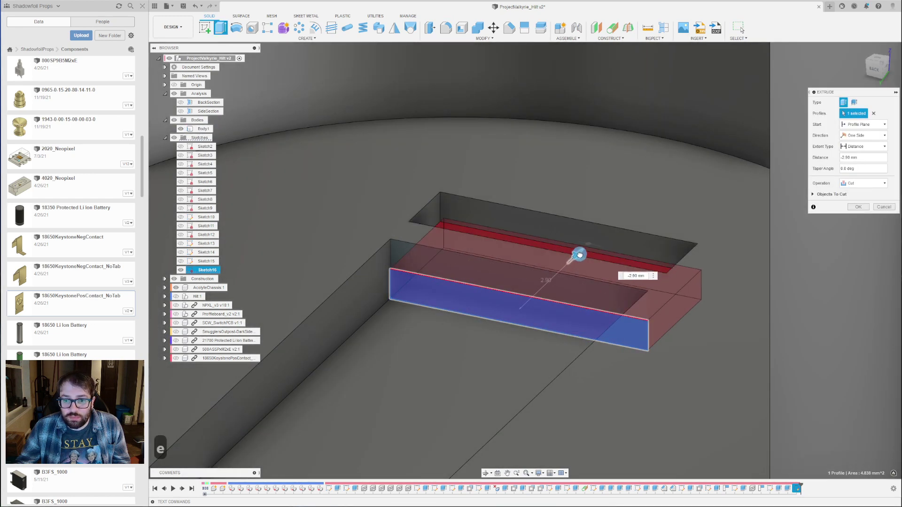
{"action": "left_click_drag", "start_coordinate": [574, 255], "coordinate": [619, 222]}
{"action": "scroll", "coordinate": [302, 181], "scroll_direction": "down", "scroll_amount": 5}
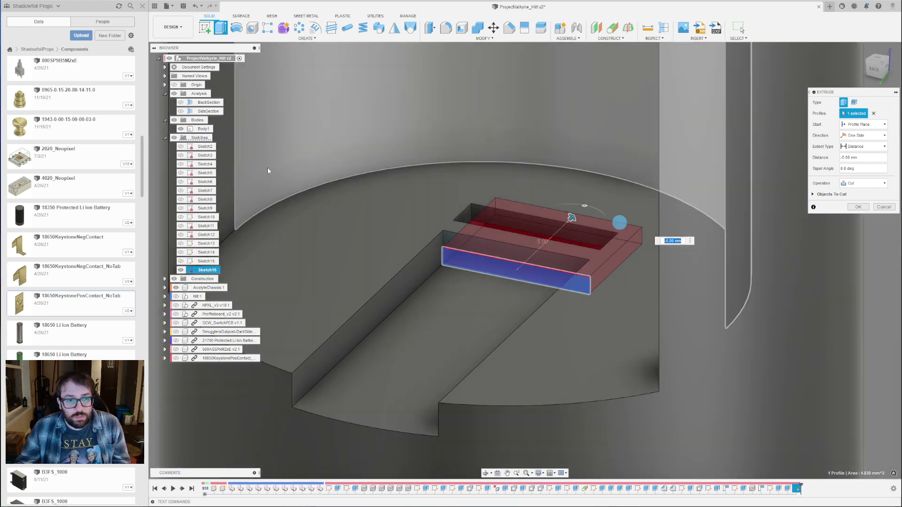
{"action": "left_click", "coordinate": [181, 111]}
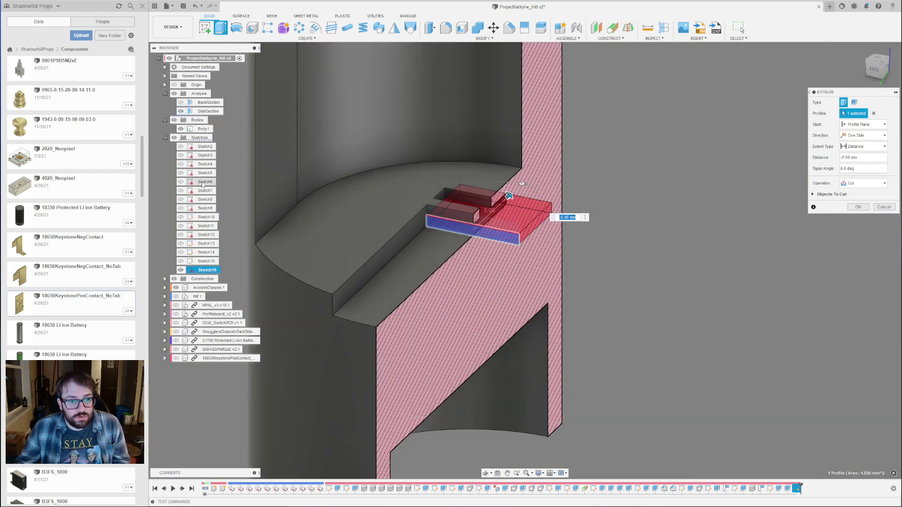
{"action": "left_click", "coordinate": [176, 358]}
{"action": "scroll", "coordinate": [593, 196], "scroll_direction": "up", "scroll_amount": 3}
{"action": "middle_click_drag", "start_coordinate": [593, 196], "coordinate": [509, 165], "text": "shift"}
{"action": "scroll", "coordinate": [572, 223], "scroll_direction": "up", "scroll_amount": 4}
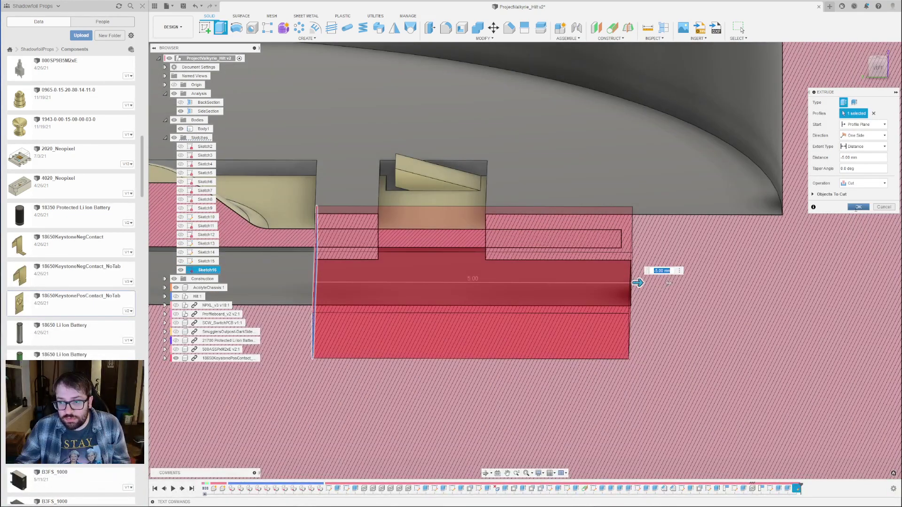
{"action": "left_click", "coordinate": [858, 208]}
Examine in the side section how the Keystone contact sits in the recess and the slot beneath the bridge.
{"action": "scroll", "coordinate": [588, 183], "scroll_direction": "down", "scroll_amount": 5}
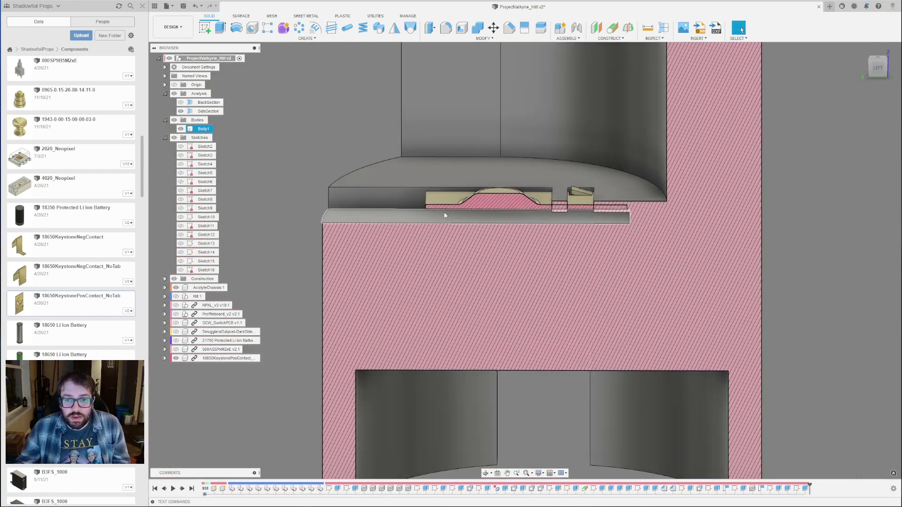
{"action": "scroll", "coordinate": [534, 201], "scroll_direction": "up", "scroll_amount": 5}
{"action": "middle_click_drag", "start_coordinate": [531, 216], "coordinate": [578, 195], "text": "shift"}
{"action": "middle_click_drag", "start_coordinate": [514, 172], "coordinate": [318, 244], "text": "shift"}
{"action": "key", "text": "Escape"}
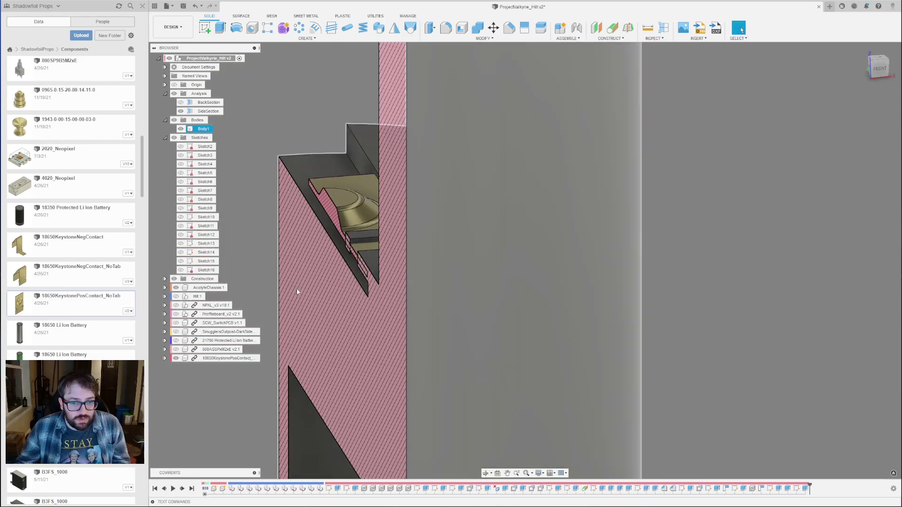
{"action": "middle_click_drag", "start_coordinate": [297, 289], "coordinate": [387, 278], "text": "shift"}
{"action": "scroll", "coordinate": [394, 278], "scroll_direction": "down", "scroll_amount": 3}
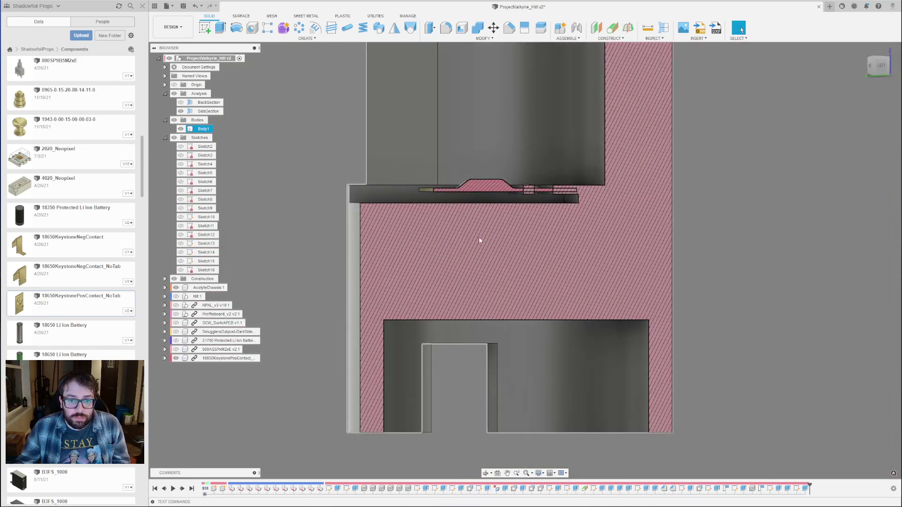
{"action": "left_click", "coordinate": [458, 266]}
{"action": "middle_click_drag", "start_coordinate": [289, 204], "coordinate": [479, 256], "text": "shift"}
{"action": "scroll", "coordinate": [414, 234], "scroll_direction": "up", "scroll_amount": 10}
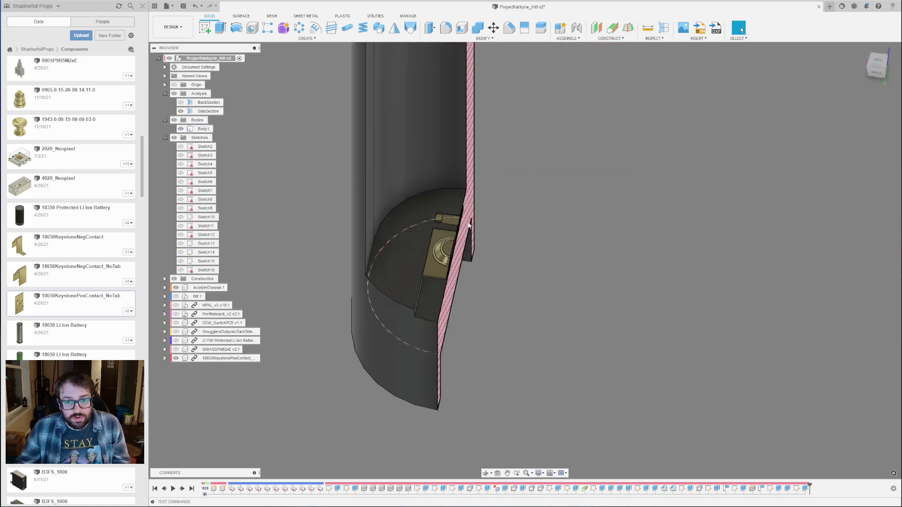
{"action": "scroll", "coordinate": [497, 234], "scroll_direction": "down", "scroll_amount": 6}
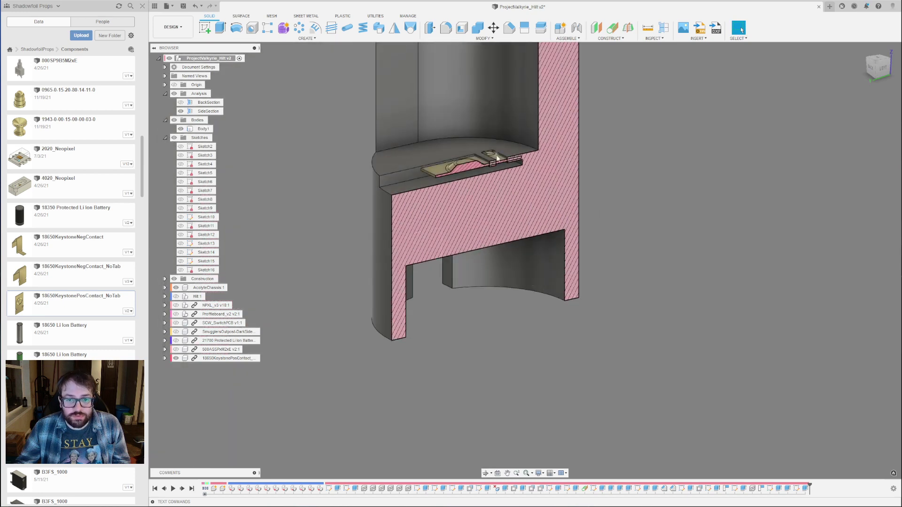
{"action": "scroll", "coordinate": [486, 155], "scroll_direction": "down", "scroll_amount": 3}
{"action": "middle_click_drag", "start_coordinate": [481, 167], "coordinate": [527, 188], "text": "shift"}
Hide the side section and the Keystone contact, and start a sketch on the floor of the slotted recess.
{"action": "left_click", "coordinate": [180, 111]}
{"action": "scroll", "coordinate": [545, 198], "scroll_direction": "up", "scroll_amount": 4}
{"action": "left_click", "coordinate": [176, 358]}
{"action": "left_click", "coordinate": [456, 209]}
{"action": "left_click", "coordinate": [456, 209]}
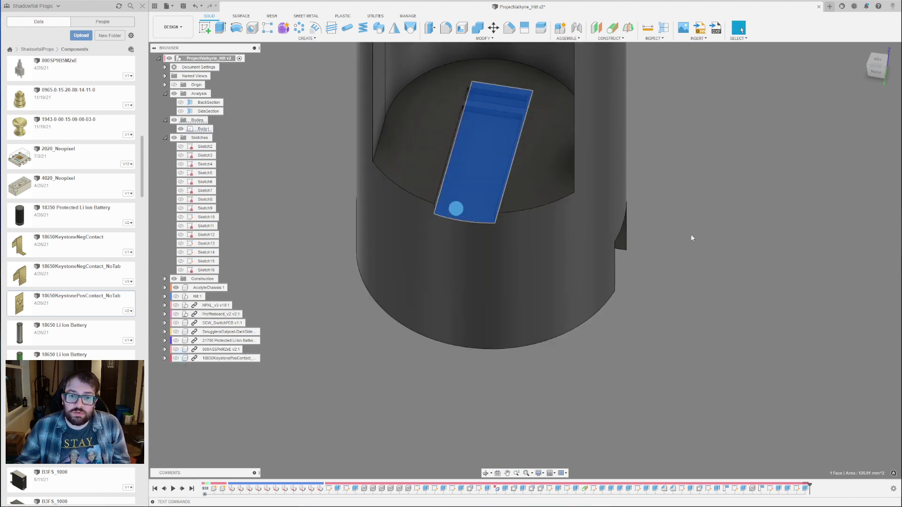
{"action": "left_click", "coordinate": [204, 28]}
Sketch two adjoining rectangles about 2 mm wide and 22 mm long along the recess's centreline, one on each side, and finish the sketch.
{"action": "middle_click_drag", "start_coordinate": [703, 204], "coordinate": [573, 163], "text": "shift"}
{"action": "scroll", "coordinate": [574, 163], "scroll_direction": "down", "scroll_amount": 5}
{"action": "scroll", "coordinate": [539, 291], "scroll_direction": "up", "scroll_amount": 4}
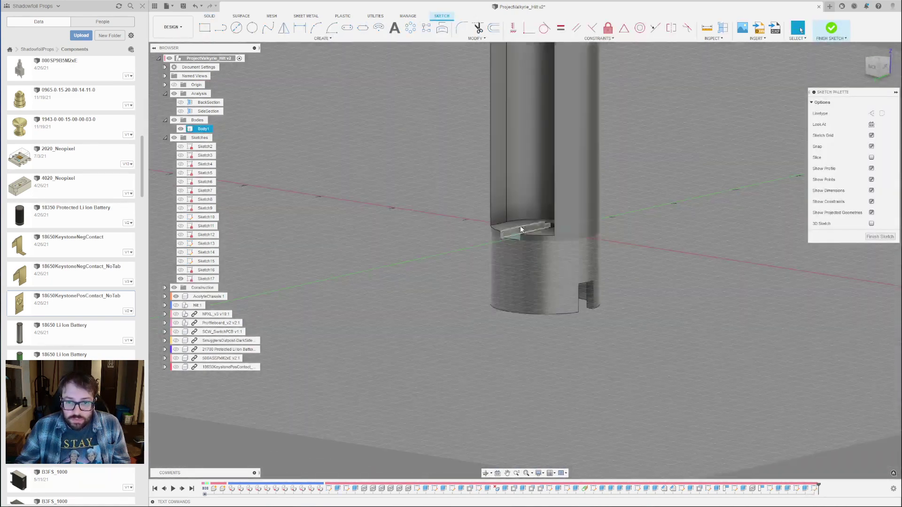
{"action": "left_click", "coordinate": [205, 29]}
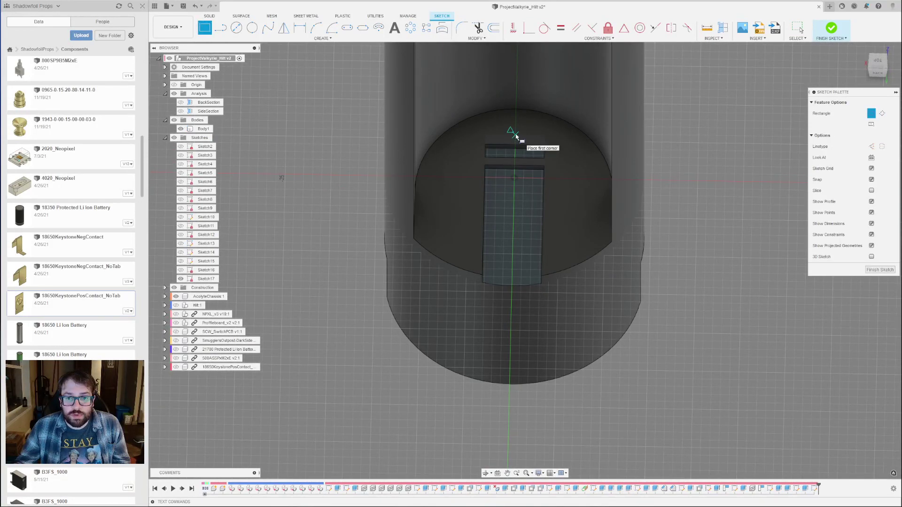
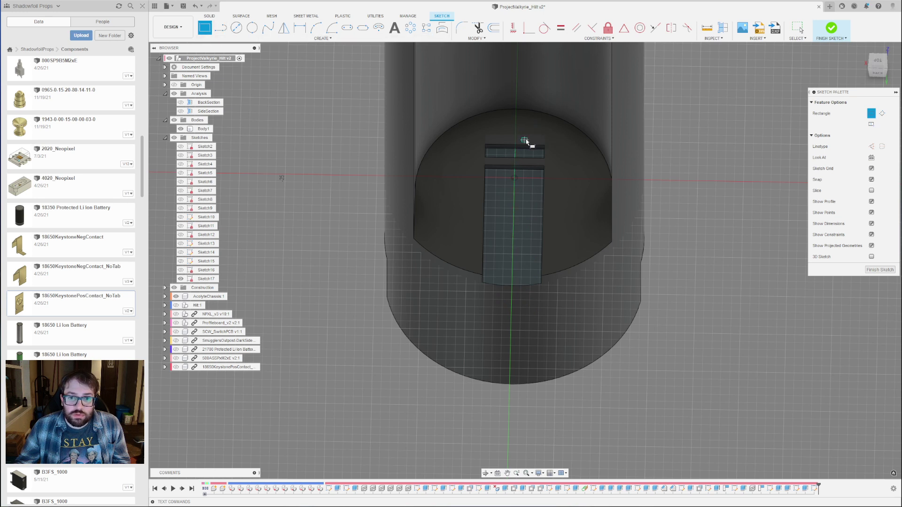
{"action": "left_click", "coordinate": [515, 135]}
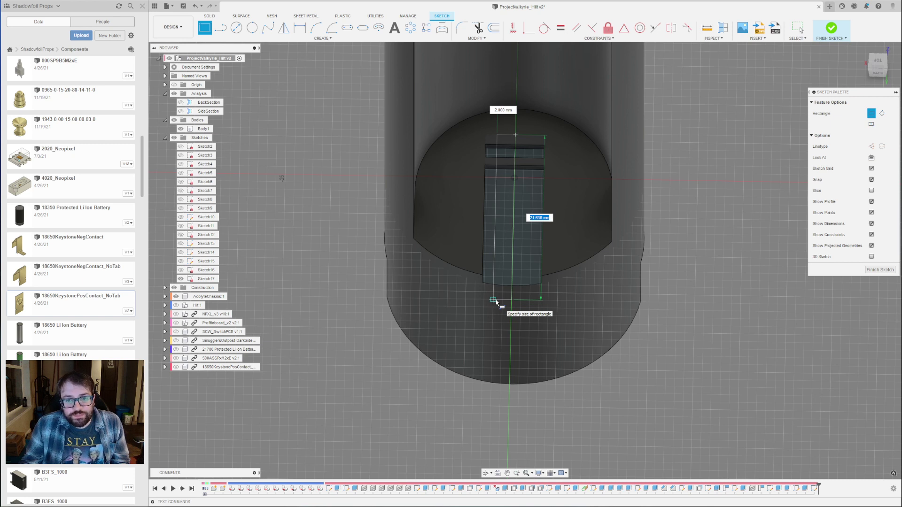
{"action": "left_click", "coordinate": [496, 302]}
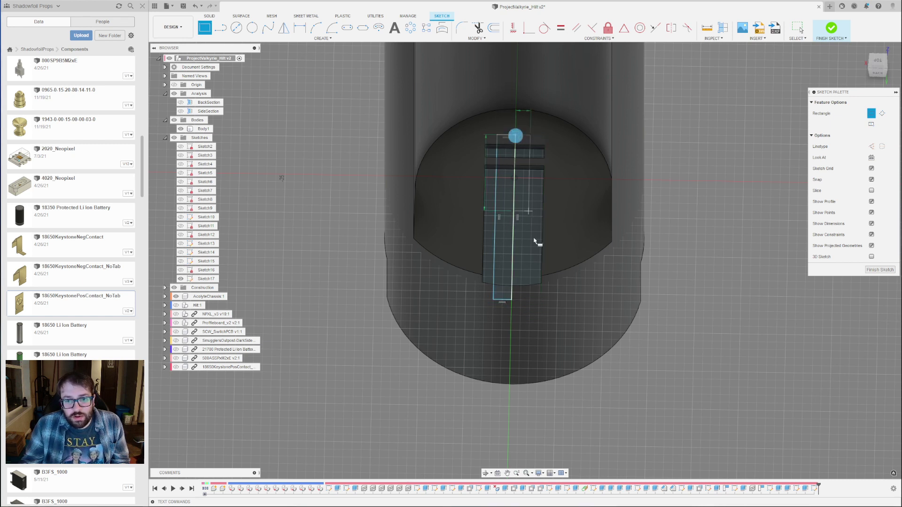
{"action": "left_click", "coordinate": [529, 302]}
{"action": "left_click", "coordinate": [887, 272]}
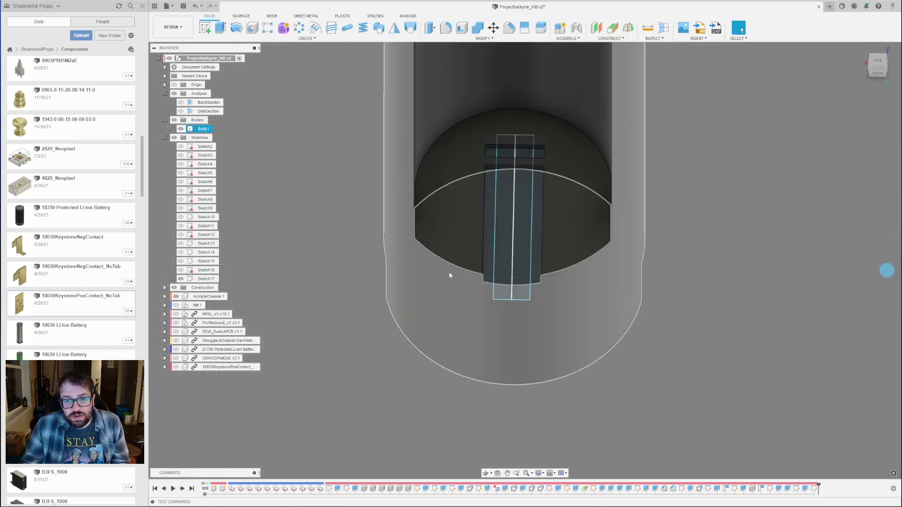
Cut all four profiles of the central strip 2 mm deep into the recess floor of Body1.
{"action": "scroll", "coordinate": [498, 246], "scroll_direction": "up", "scroll_amount": 3}
{"action": "left_click", "coordinate": [497, 246]}
{"action": "left_click", "coordinate": [549, 234], "text": "shift"}
{"action": "left_click", "coordinate": [493, 328], "text": "shift"}
{"action": "left_click", "coordinate": [537, 328], "text": "shift"}
{"action": "middle_click_drag", "start_coordinate": [539, 331], "coordinate": [417, 300], "text": "shift"}
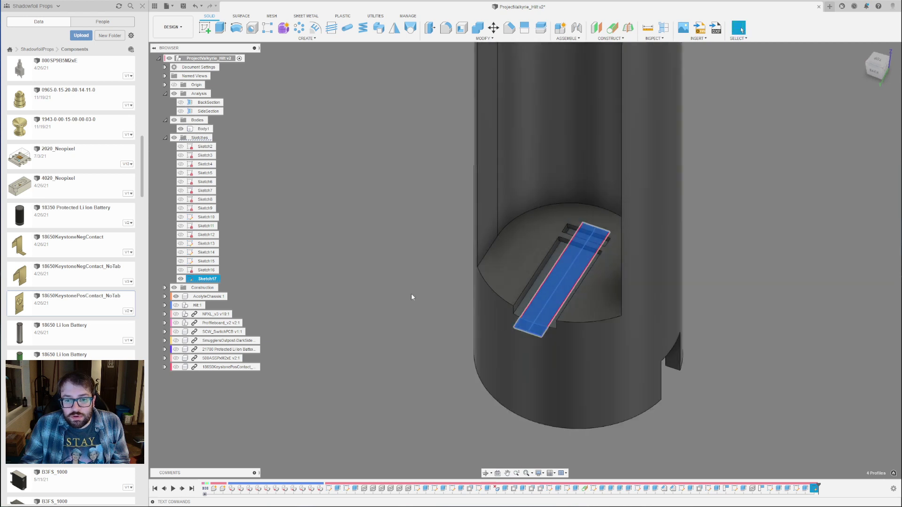
{"action": "type", "text": "e"}
{"action": "type", "text": "-2"}
{"action": "key", "text": "Return"}
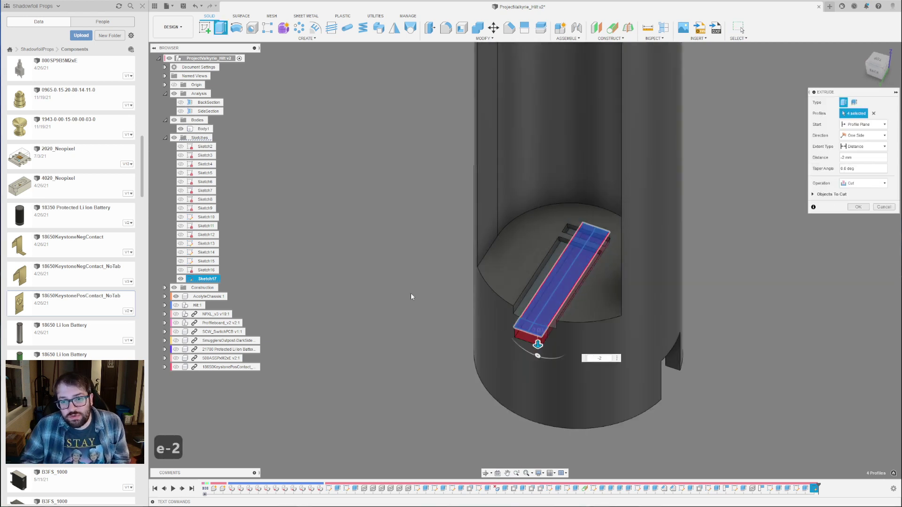
Show the Keystone contact and the side section to examine the new channel beneath the contact.
{"action": "mouse_move", "coordinate": [565, 274]}
{"action": "middle_mouse_down", "text": "shift"}
{"action": "mouse_move", "coordinate": [579, 261]}
{"action": "mouse_move", "coordinate": [566, 286]}
{"action": "middle_mouse_up", "text": "shift"}
{"action": "scroll", "coordinate": [557, 276], "scroll_direction": "up", "scroll_amount": 4}
{"action": "middle_click_drag", "start_coordinate": [553, 243], "coordinate": [571, 241], "text": "shift"}
{"action": "scroll", "coordinate": [582, 238], "scroll_direction": "down", "scroll_amount": 5}
{"action": "scroll", "coordinate": [545, 277], "scroll_direction": "down", "scroll_amount": 2}
{"action": "middle_click_drag", "start_coordinate": [551, 299], "coordinate": [552, 283], "text": "shift"}
{"action": "left_click", "coordinate": [176, 368]}
{"action": "middle_click_drag", "start_coordinate": [520, 342], "coordinate": [530, 301], "text": "shift"}
{"action": "scroll", "coordinate": [530, 300], "scroll_direction": "up", "scroll_amount": 4}
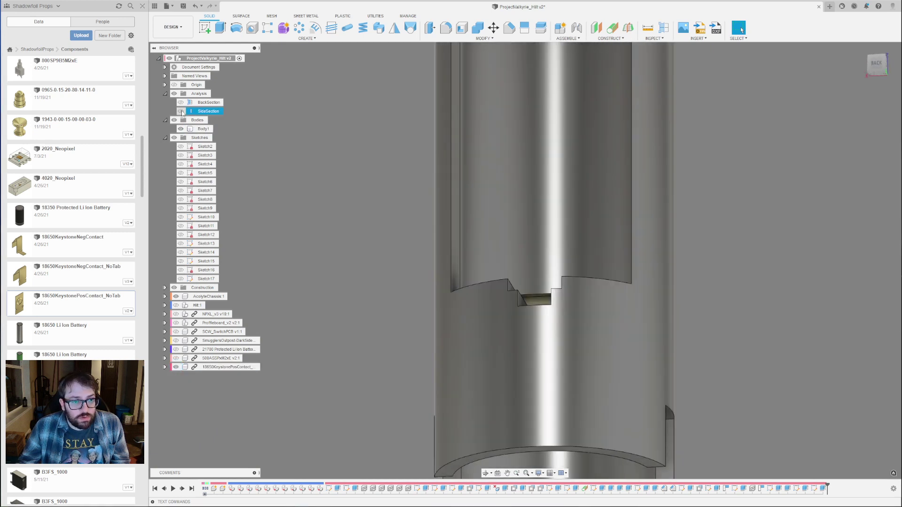
{"action": "left_click", "coordinate": [180, 112]}
{"action": "middle_click_drag", "start_coordinate": [538, 261], "coordinate": [498, 342], "text": "shift"}
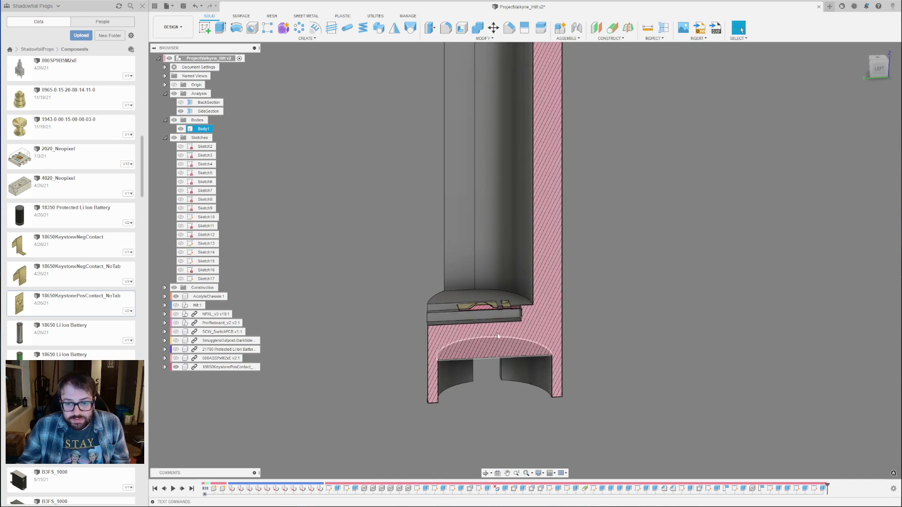
Hide the Keystone positive contact and start a sketch on the upper end face of the battery bay in Body1.
{"action": "scroll", "coordinate": [535, 331], "scroll_direction": "down", "scroll_amount": 5}
{"action": "scroll", "coordinate": [532, 333], "scroll_direction": "up", "scroll_amount": 3}
{"action": "scroll", "coordinate": [527, 329], "scroll_direction": "down", "scroll_amount": 3}
{"action": "scroll", "coordinate": [520, 322], "scroll_direction": "up", "scroll_amount": 3}
{"action": "key", "text": "Escape"}
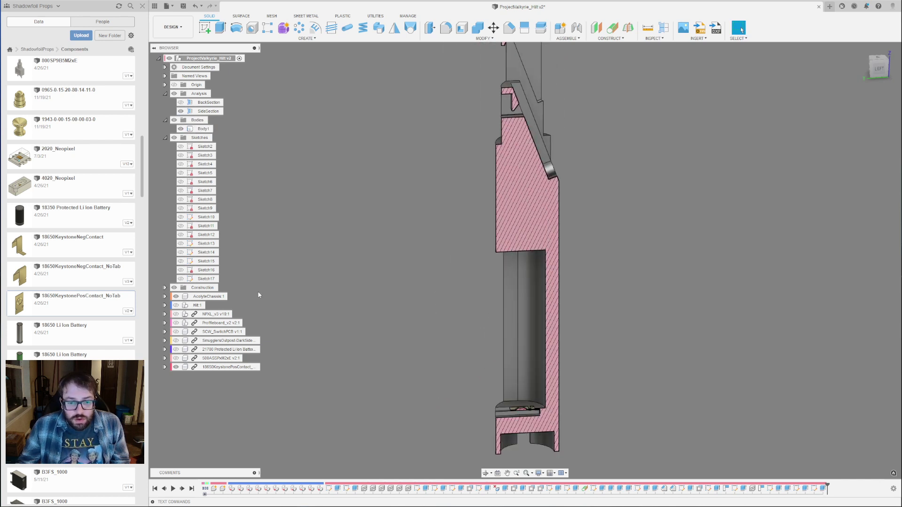
{"action": "left_click", "coordinate": [177, 367]}
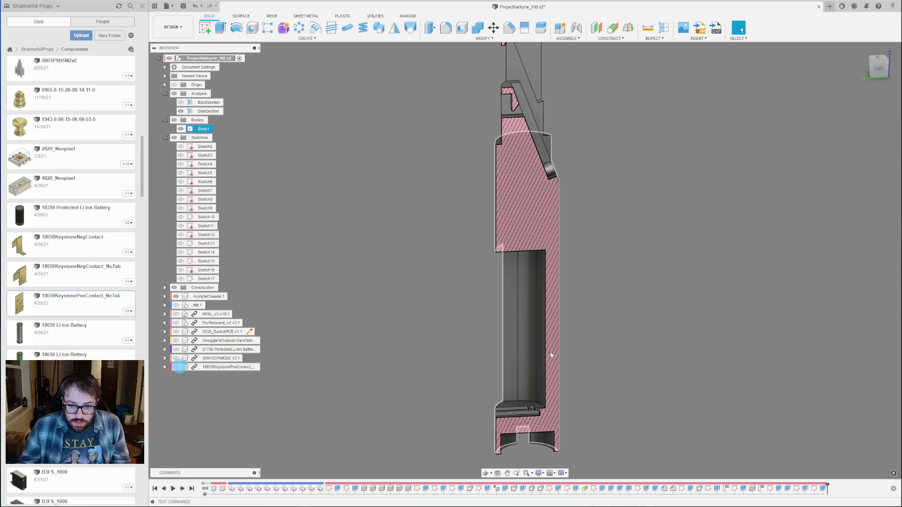
{"action": "scroll", "coordinate": [551, 359], "scroll_direction": "down", "scroll_amount": 3}
{"action": "middle_click_drag", "start_coordinate": [552, 359], "coordinate": [569, 339], "text": "shift"}
{"action": "left_click", "coordinate": [538, 297]}
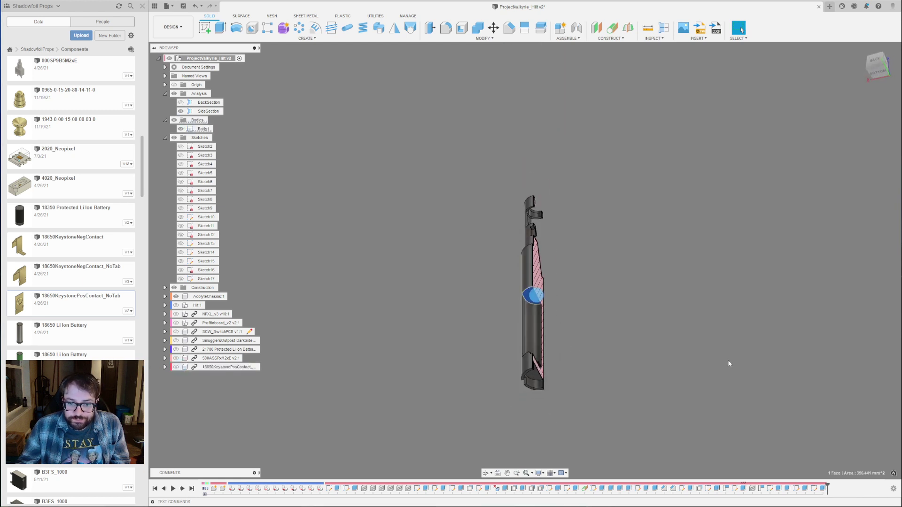
{"action": "left_click", "coordinate": [204, 28]}
Hide the side section, project the battery bay's lower end face with its contact recess outlines into the sketch, and finish the sketch.
{"action": "mouse_move", "coordinate": [475, 247]}
{"action": "middle_mouse_down", "text": "shift"}
{"action": "mouse_move", "coordinate": [469, 314]}
{"action": "mouse_move", "coordinate": [474, 294]}
{"action": "middle_mouse_up", "text": "shift"}
{"action": "scroll", "coordinate": [466, 261], "scroll_direction": "down", "scroll_amount": 2}
{"action": "scroll", "coordinate": [491, 252], "scroll_direction": "up", "scroll_amount": 6}
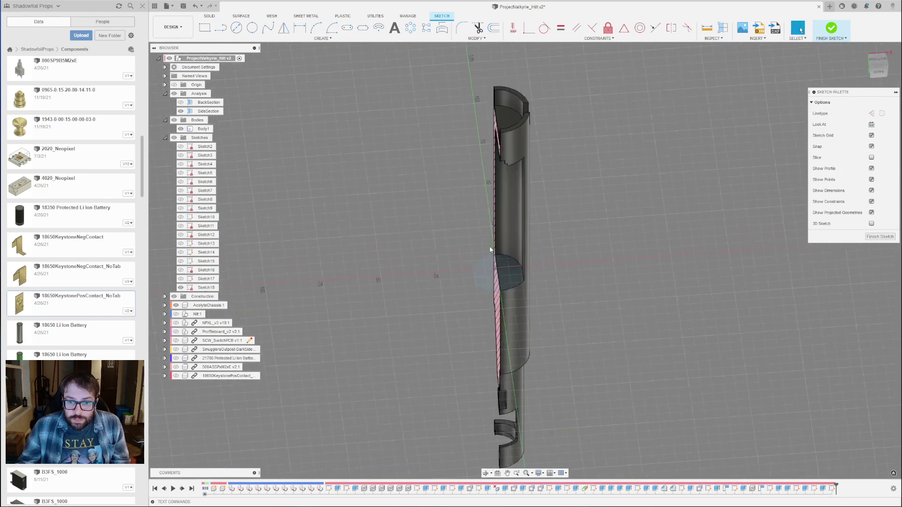
{"action": "mouse_move", "coordinate": [488, 261]}
{"action": "middle_mouse_down", "text": "shift"}
{"action": "mouse_move", "coordinate": [479, 298]}
{"action": "mouse_move", "coordinate": [533, 296]}
{"action": "mouse_move", "coordinate": [509, 261]}
{"action": "mouse_move", "coordinate": [503, 283]}
{"action": "mouse_move", "coordinate": [478, 229]}
{"action": "middle_mouse_up", "text": "shift"}
{"action": "scroll", "coordinate": [503, 283], "scroll_direction": "down", "scroll_amount": 3}
{"action": "scroll", "coordinate": [529, 289], "scroll_direction": "up", "scroll_amount": 3}
{"action": "scroll", "coordinate": [564, 327], "scroll_direction": "down", "scroll_amount": 3}
{"action": "middle_click_drag", "start_coordinate": [564, 327], "coordinate": [505, 281], "text": "shift"}
{"action": "left_click", "coordinate": [182, 111]}
{"action": "scroll", "coordinate": [501, 237], "scroll_direction": "up", "scroll_amount": 5}
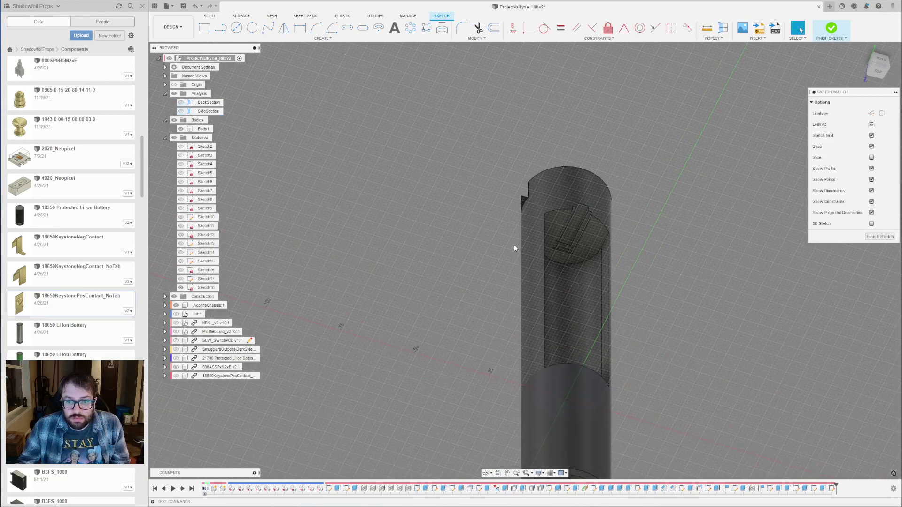
{"action": "key", "text": "p"}
{"action": "left_click", "coordinate": [535, 245]}
{"action": "left_click", "coordinate": [547, 233]}
{"action": "middle_click_drag", "start_coordinate": [680, 288], "coordinate": [621, 325], "text": "shift"}
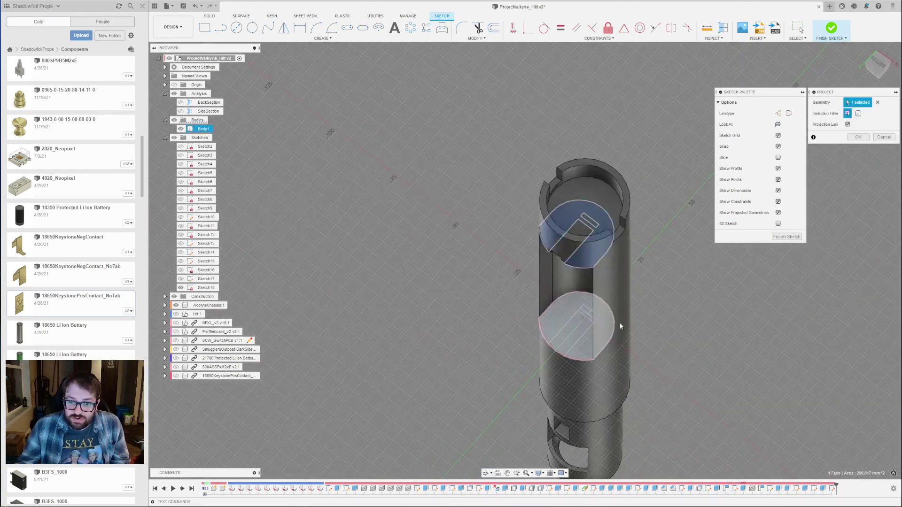
{"action": "left_click", "coordinate": [860, 139]}
{"action": "left_click", "coordinate": [879, 237]}
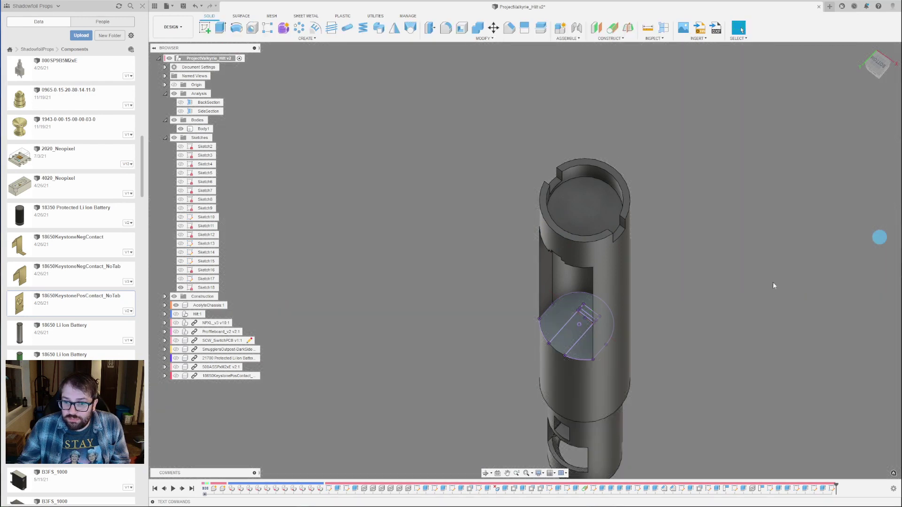
Cut the large contact rectangle and the narrow strip beside it 1.5 mm deep into the bay's upper end face.
{"action": "left_click", "coordinate": [585, 342]}
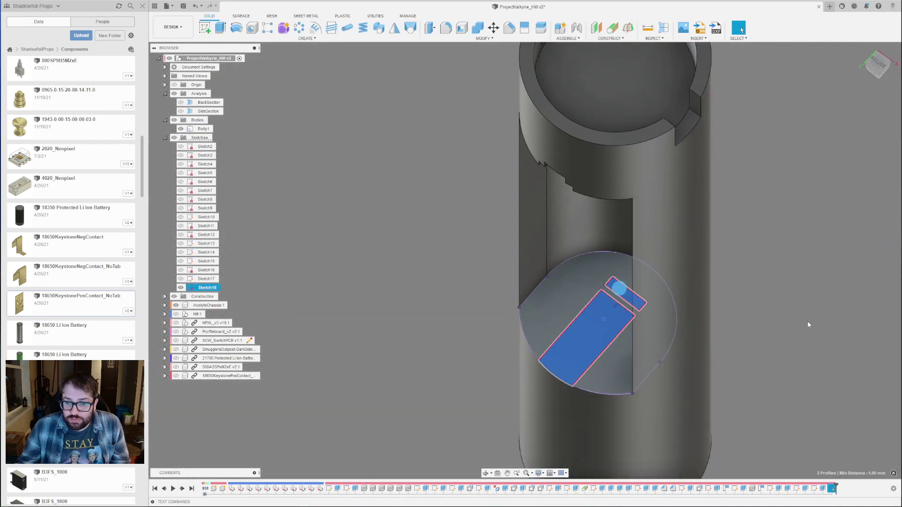
{"action": "type", "text": "e1"}
{"action": "key", "text": "BackSpace"}
{"action": "type", "text": "-1.5"}
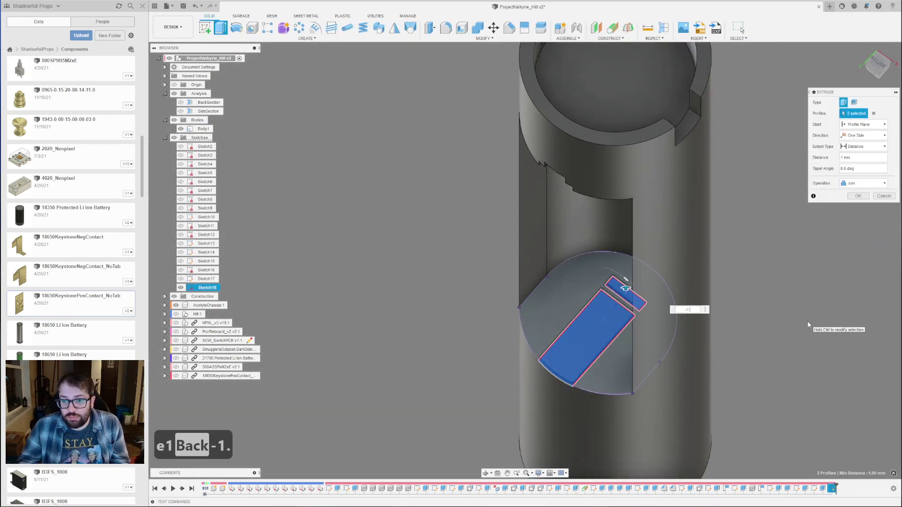
{"action": "key", "text": "Return"}
Sketch a full-width rectangle over the upper half of the new contact recess's end wall and finish the sketch.
{"action": "middle_click_drag", "start_coordinate": [653, 355], "coordinate": [611, 352], "text": "shift"}
{"action": "left_click", "coordinate": [594, 348]}
{"action": "left_click", "coordinate": [206, 27]}
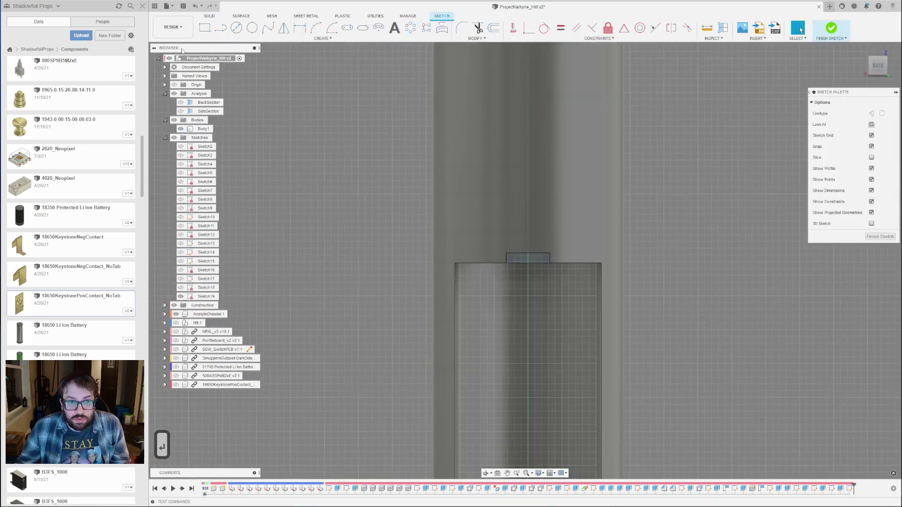
{"action": "key", "text": "r"}
{"action": "scroll", "coordinate": [523, 269], "scroll_direction": "up", "scroll_amount": 1}
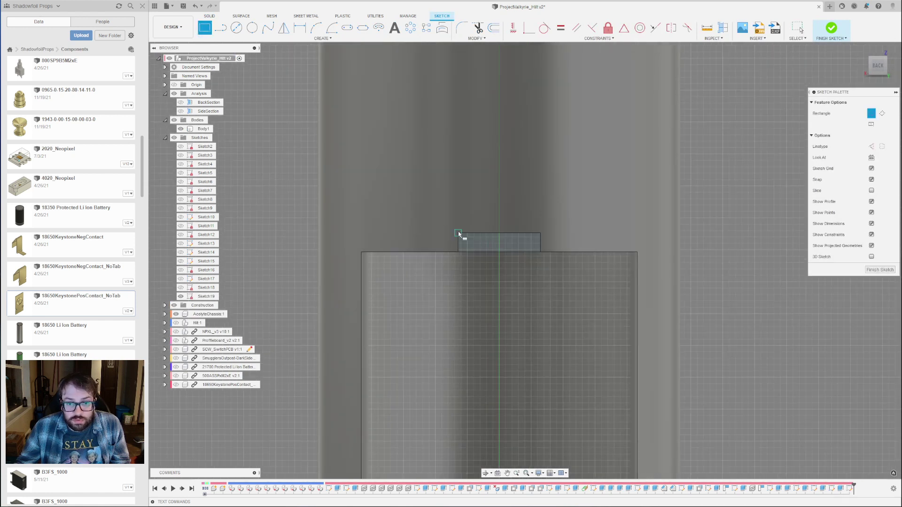
{"action": "left_click", "coordinate": [540, 245]}
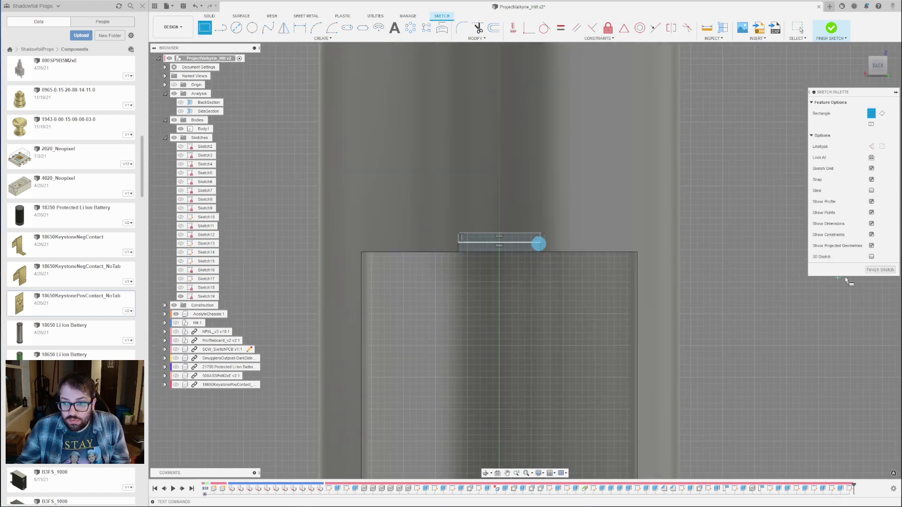
{"action": "left_click", "coordinate": [873, 270]}
Extrude the upper-half rectangle on the recess's end wall by -5 mm.
{"action": "left_click", "coordinate": [520, 243]}
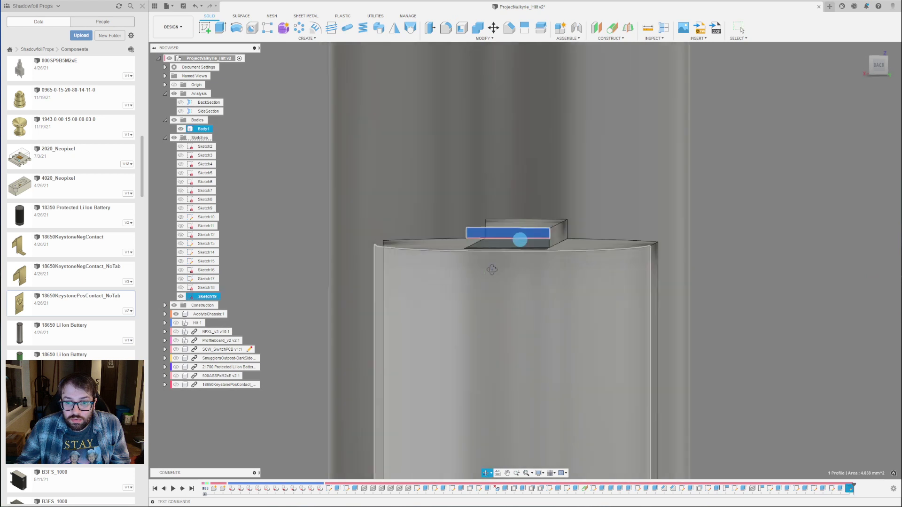
{"action": "type", "text": "e"}
{"action": "type", "text": "-4"}
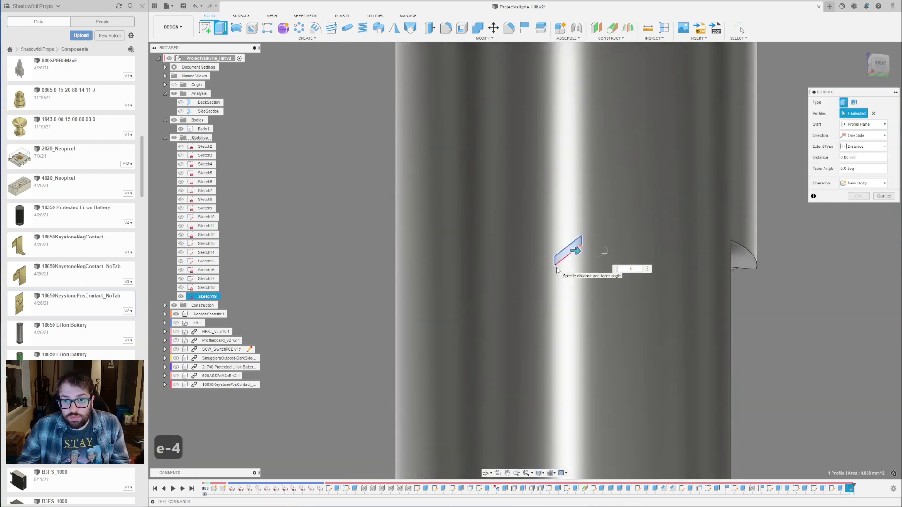
{"action": "key", "text": "BackSpace"}
{"action": "type", "text": "5"}
{"action": "key", "text": "Return"}
Start a sketch on the new upper recess's floor, project the lower recess's central channel floor into it, and finish the sketch.
{"action": "middle_click_drag", "start_coordinate": [554, 271], "coordinate": [619, 262], "text": "shift"}
{"action": "left_click", "coordinate": [206, 28]}
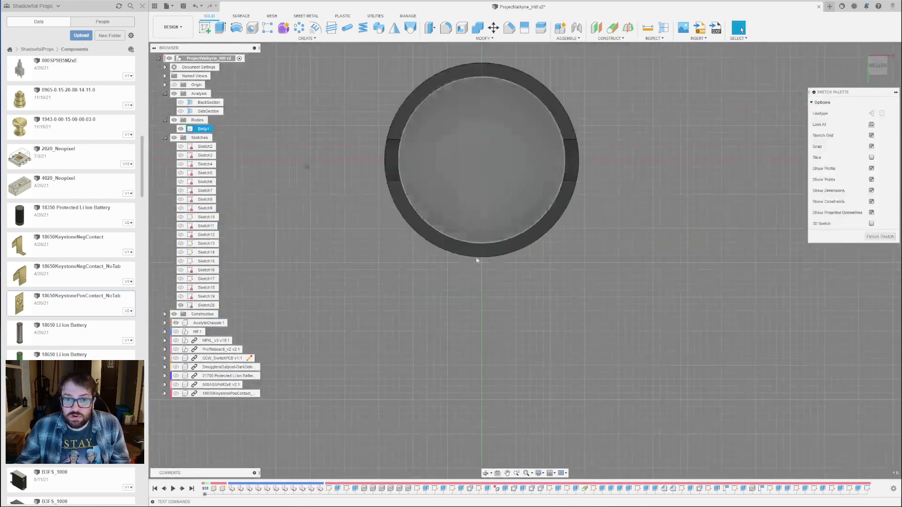
{"action": "scroll", "coordinate": [478, 261], "scroll_direction": "down", "scroll_amount": 3}
{"action": "middle_click_drag", "start_coordinate": [463, 257], "coordinate": [489, 370], "text": "shift"}
{"action": "key", "text": "p"}
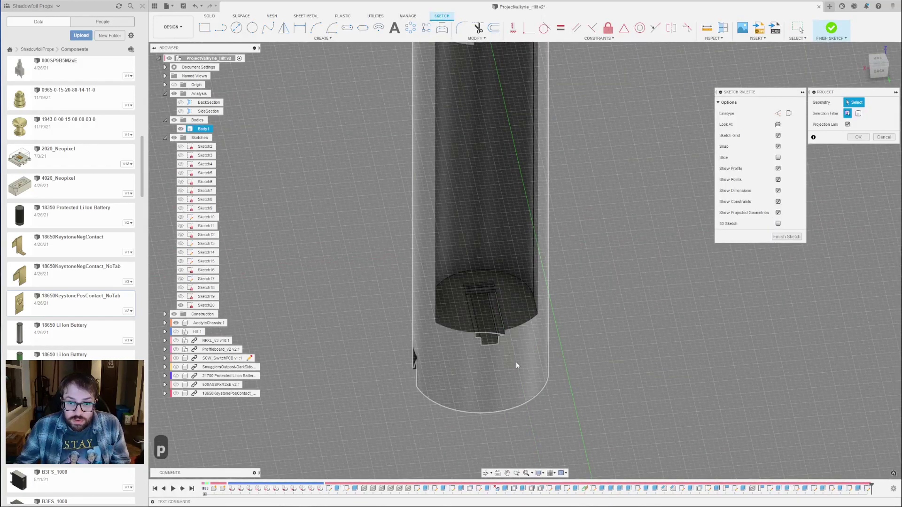
{"action": "middle_click_drag", "start_coordinate": [600, 396], "coordinate": [571, 371], "text": "shift"}
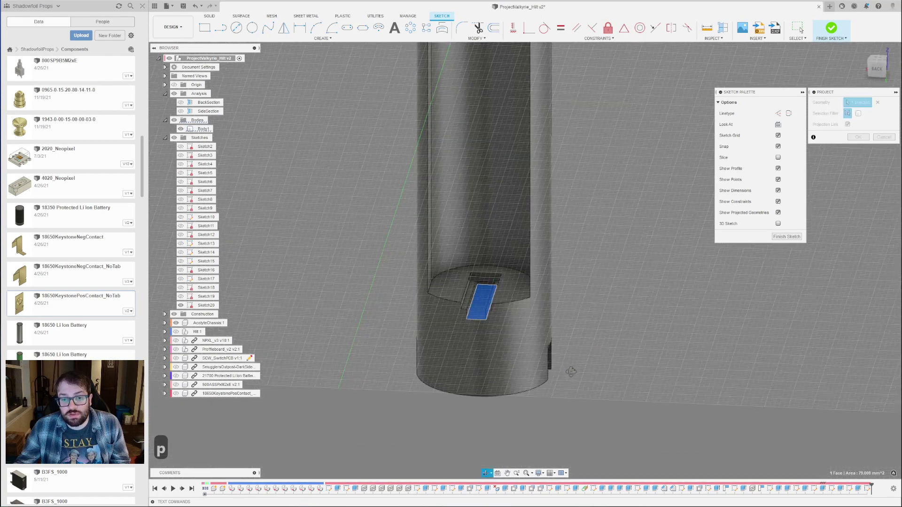
{"action": "left_click", "coordinate": [865, 138]}
{"action": "scroll", "coordinate": [651, 350], "scroll_direction": "down", "scroll_amount": 4}
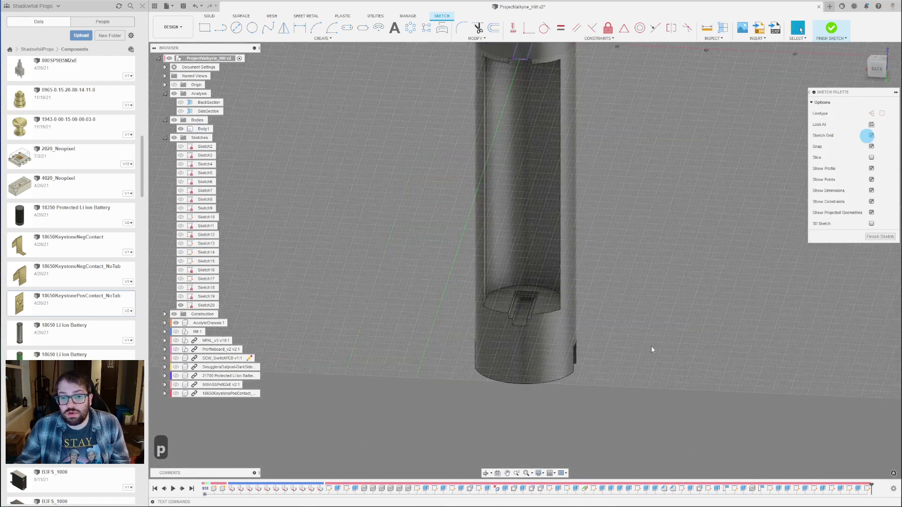
{"action": "left_click", "coordinate": [880, 237]}
Cut the projected central channel profile 2 mm deep into the upper contact recess and inspect the result.
{"action": "middle_click_drag", "start_coordinate": [749, 302], "coordinate": [649, 260], "text": "shift"}
{"action": "scroll", "coordinate": [564, 204], "scroll_direction": "up", "scroll_amount": 3}
{"action": "left_click", "coordinate": [565, 205]}
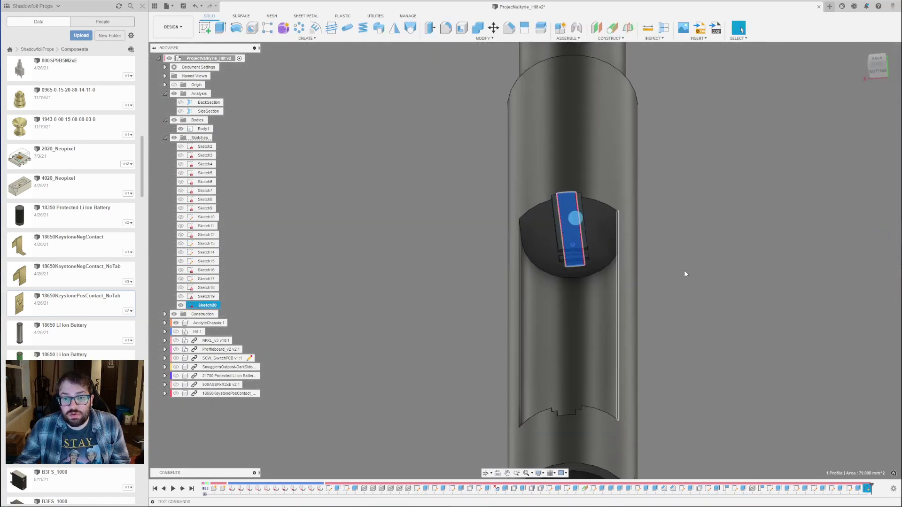
{"action": "key", "text": "e"}
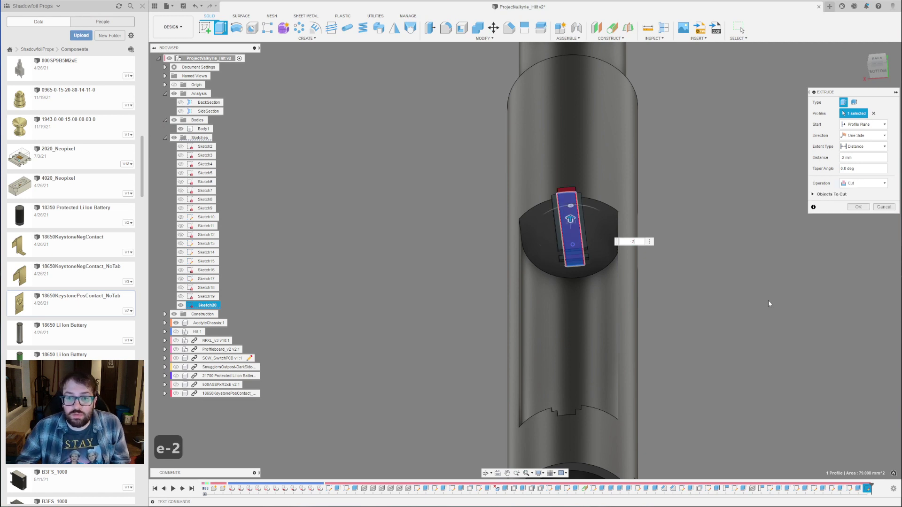
{"action": "key", "text": "Return"}
{"action": "middle_click_drag", "start_coordinate": [538, 235], "coordinate": [741, 30], "text": "shift"}
{"action": "middle_click_drag", "start_coordinate": [570, 265], "coordinate": [600, 248], "text": "shift"}
{"action": "scroll", "coordinate": [597, 248], "scroll_direction": "down", "scroll_amount": 1}
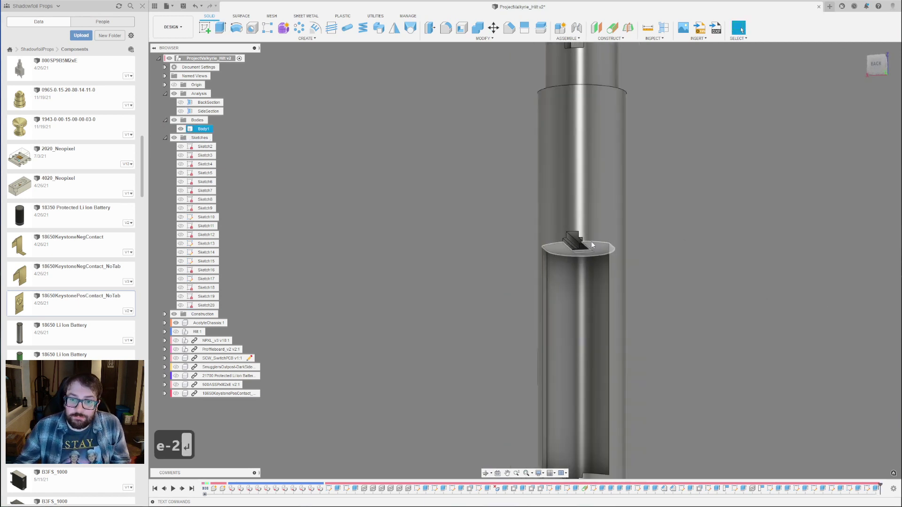
{"action": "scroll", "coordinate": [565, 238], "scroll_direction": "up", "scroll_amount": 3}
{"action": "middle_click_drag", "start_coordinate": [582, 306], "coordinate": [548, 255], "text": "shift"}
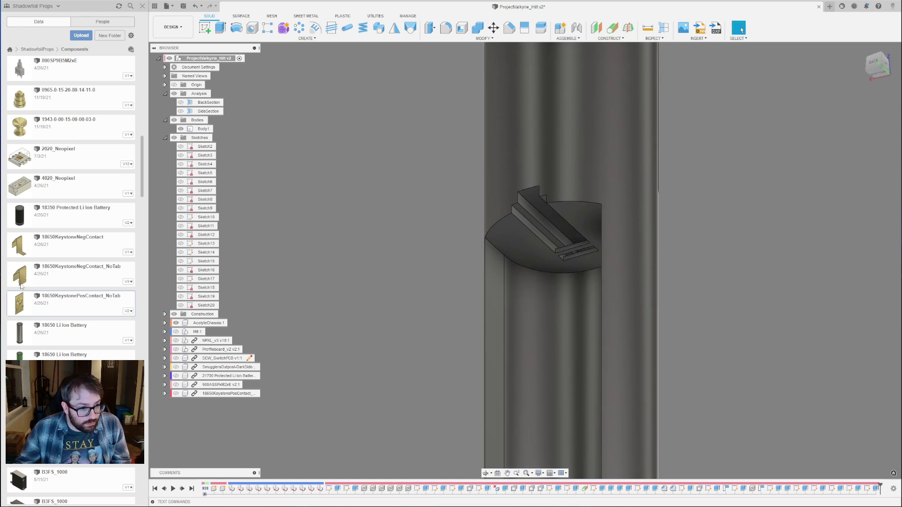
Insert 18650KeystoneNegContact_NoTab into the design and rotate it -90 degrees about Z and -90 degrees about Y.
{"action": "right_click", "coordinate": [94, 279]}
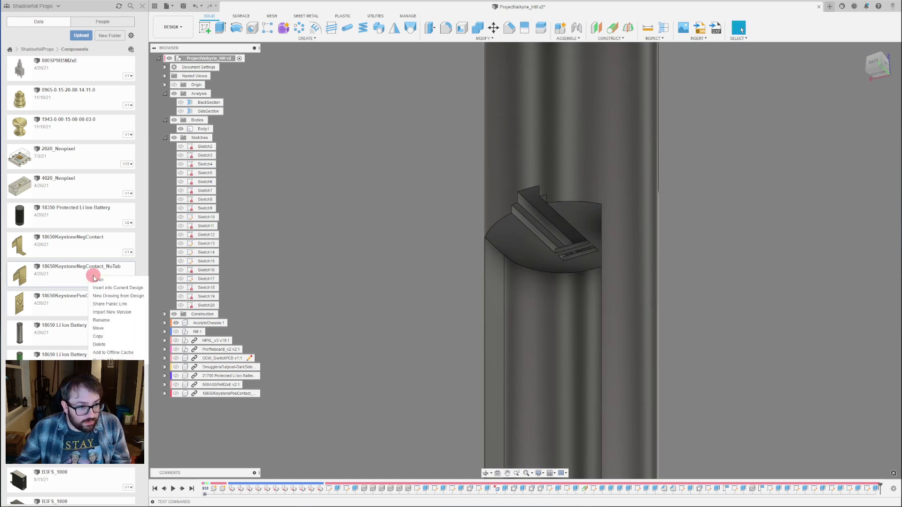
{"action": "left_click", "coordinate": [114, 288]}
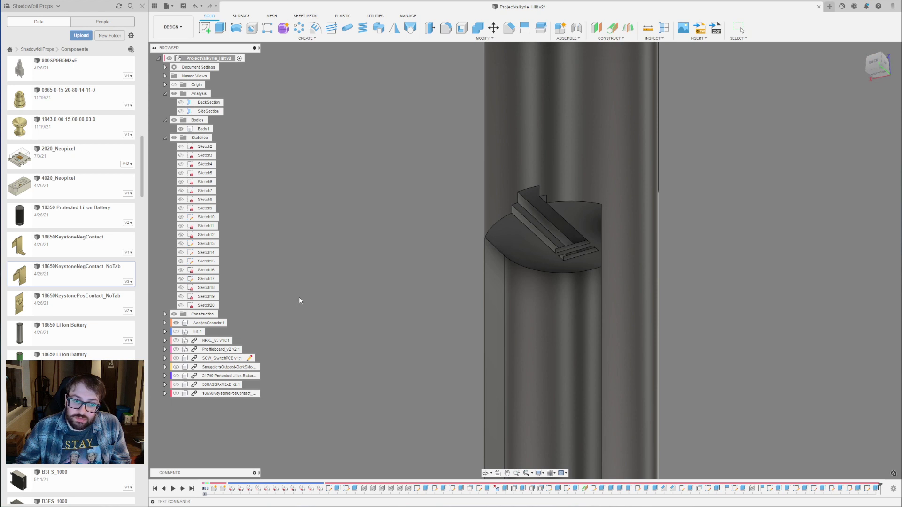
{"action": "scroll", "coordinate": [456, 384], "scroll_direction": "up", "scroll_amount": 3}
{"action": "middle_click_drag", "start_coordinate": [464, 370], "coordinate": [472, 393], "text": "shift"}
{"action": "scroll", "coordinate": [455, 375], "scroll_direction": "down", "scroll_amount": 2}
{"action": "left_click_drag", "start_coordinate": [454, 392], "coordinate": [417, 393]}
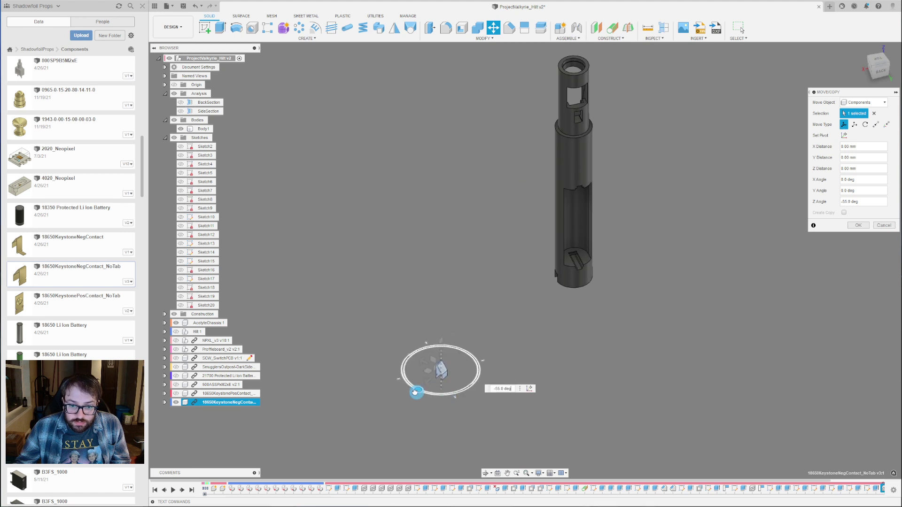
{"action": "middle_click_drag", "start_coordinate": [423, 348], "coordinate": [463, 356], "text": "shift"}
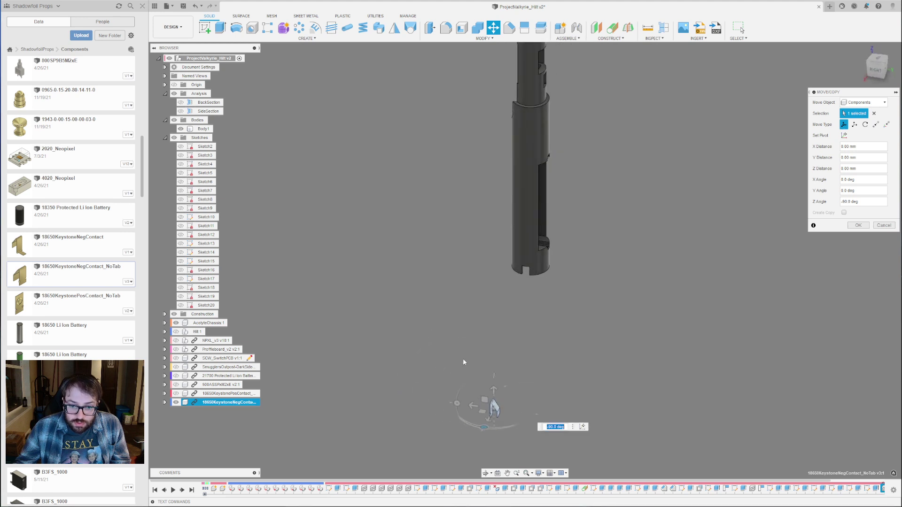
{"action": "left_click_drag", "start_coordinate": [457, 402], "coordinate": [511, 386]}
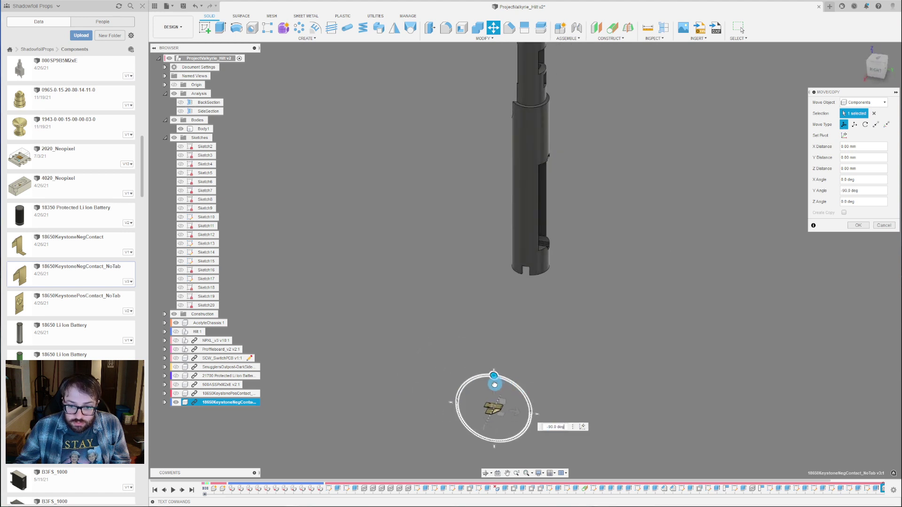
Move the negative contact point to point, from the centre of its flat plate's end edge to the centre of the upper recess's end wall.
{"action": "scroll", "coordinate": [667, 164], "scroll_direction": "down", "scroll_amount": 3}
{"action": "scroll", "coordinate": [565, 305], "scroll_direction": "up", "scroll_amount": 7}
{"action": "middle_click_drag", "start_coordinate": [597, 320], "coordinate": [658, 305], "text": "shift"}
{"action": "scroll", "coordinate": [643, 263], "scroll_direction": "up", "scroll_amount": 3}
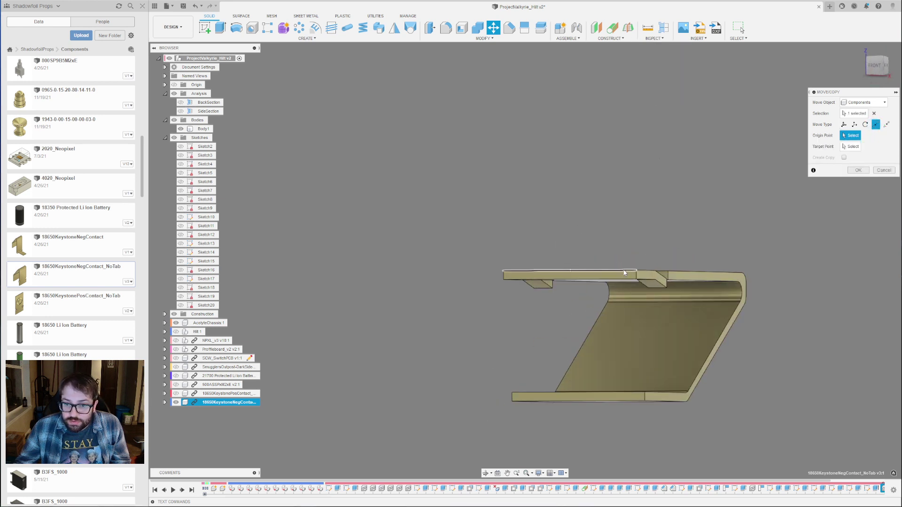
{"action": "scroll", "coordinate": [624, 273], "scroll_direction": "up", "scroll_amount": 4}
{"action": "left_click", "coordinate": [520, 282]}
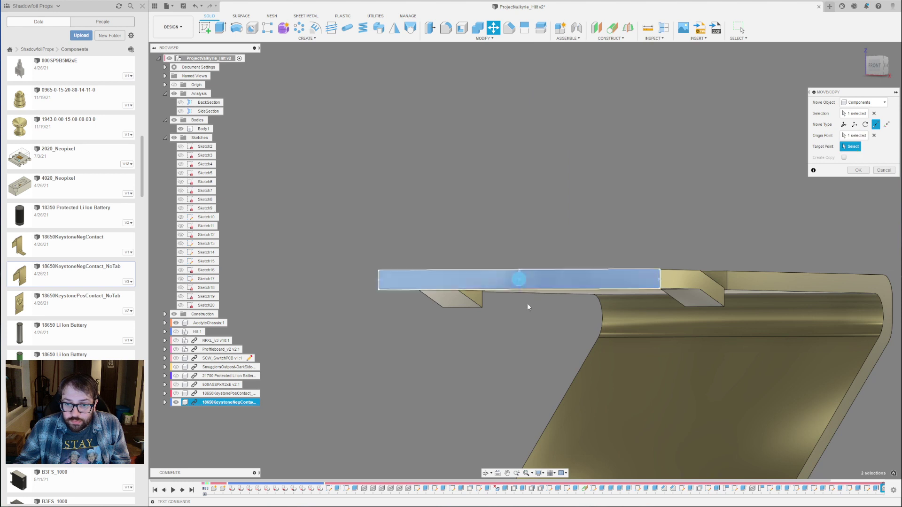
{"action": "scroll", "coordinate": [552, 352], "scroll_direction": "down", "scroll_amount": 10}
{"action": "middle_click_drag", "start_coordinate": [605, 279], "coordinate": [546, 280], "text": "shift"}
{"action": "scroll", "coordinate": [540, 320], "scroll_direction": "down", "scroll_amount": 4}
{"action": "scroll", "coordinate": [683, 217], "scroll_direction": "up", "scroll_amount": 6}
{"action": "scroll", "coordinate": [584, 287], "scroll_direction": "down", "scroll_amount": 3}
{"action": "scroll", "coordinate": [598, 91], "scroll_direction": "up", "scroll_amount": 6}
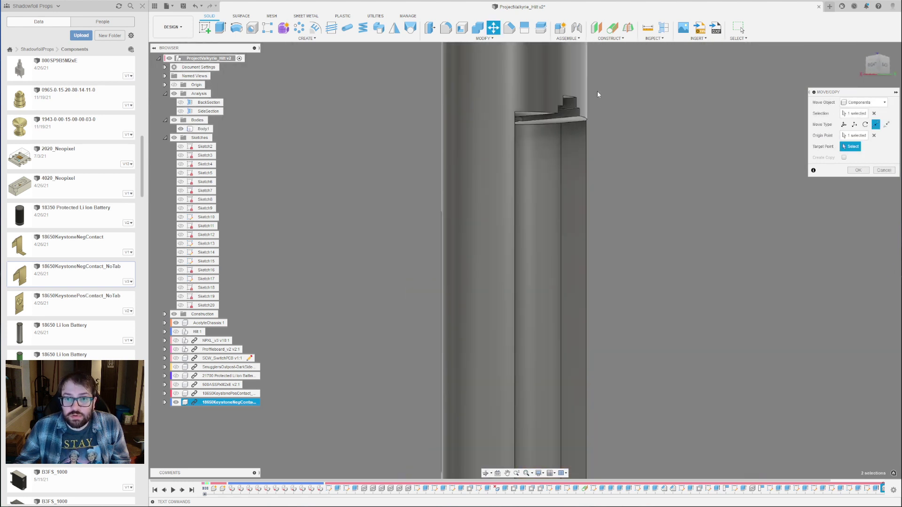
{"action": "middle_click_drag", "start_coordinate": [608, 116], "coordinate": [574, 119], "text": "shift"}
{"action": "scroll", "coordinate": [539, 127], "scroll_direction": "up", "scroll_amount": 4}
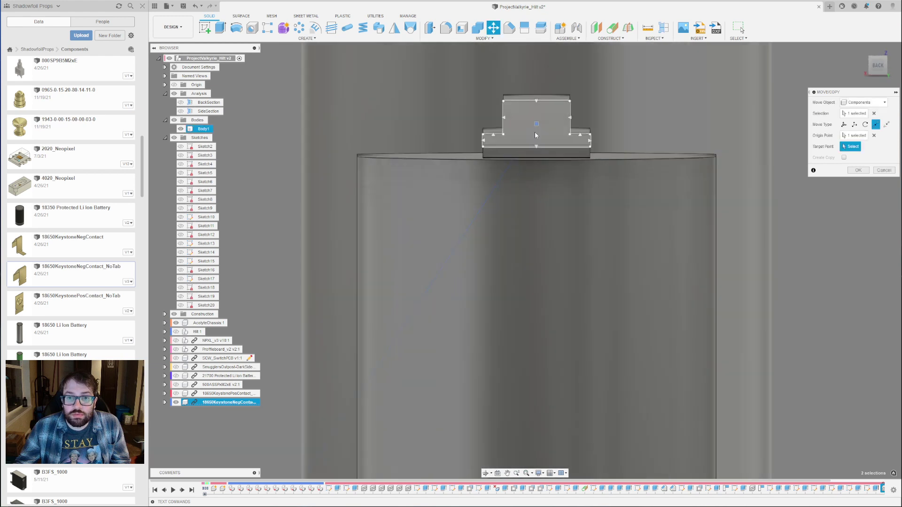
{"action": "left_click", "coordinate": [538, 125]}
{"action": "scroll", "coordinate": [652, 160], "scroll_direction": "down", "scroll_amount": 4}
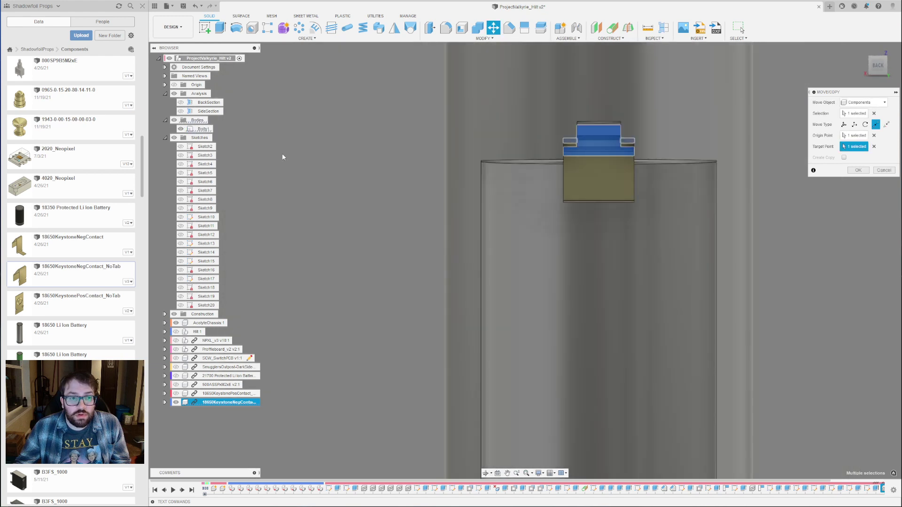
Show the side section and shift the negative contact by -1 mm along X within the upper recess.
{"action": "left_click", "coordinate": [181, 112]}
{"action": "middle_click_drag", "start_coordinate": [625, 198], "coordinate": [447, 209], "text": "shift"}
{"action": "scroll", "coordinate": [472, 198], "scroll_direction": "down", "scroll_amount": 3}
{"action": "scroll", "coordinate": [718, 173], "scroll_direction": "up", "scroll_amount": 4}
{"action": "scroll", "coordinate": [765, 163], "scroll_direction": "down", "scroll_amount": 2}
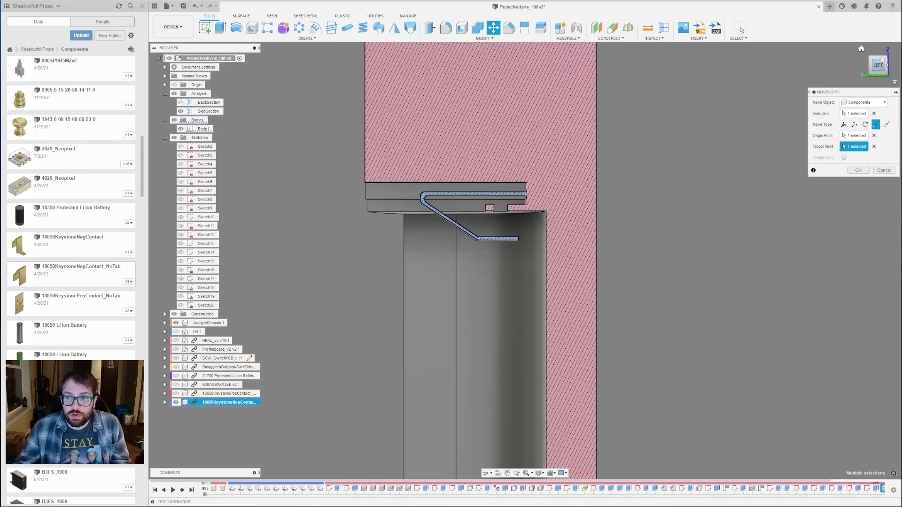
{"action": "left_click", "coordinate": [843, 125]}
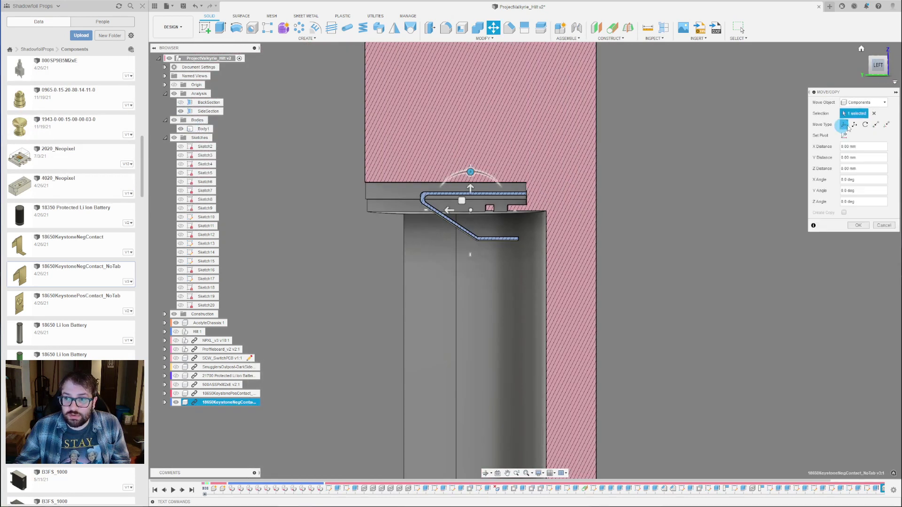
{"action": "scroll", "coordinate": [470, 188], "scroll_direction": "up", "scroll_amount": 5}
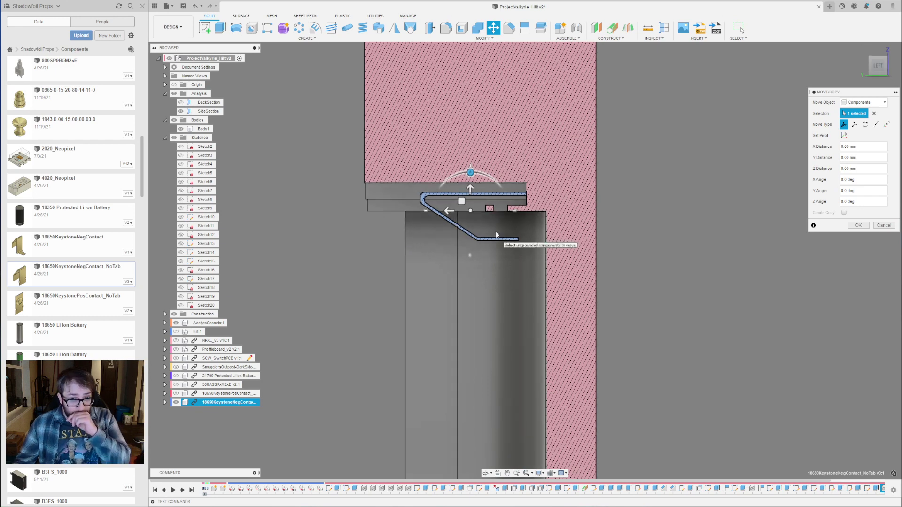
{"action": "left_click_drag", "start_coordinate": [465, 220], "coordinate": [462, 256]}
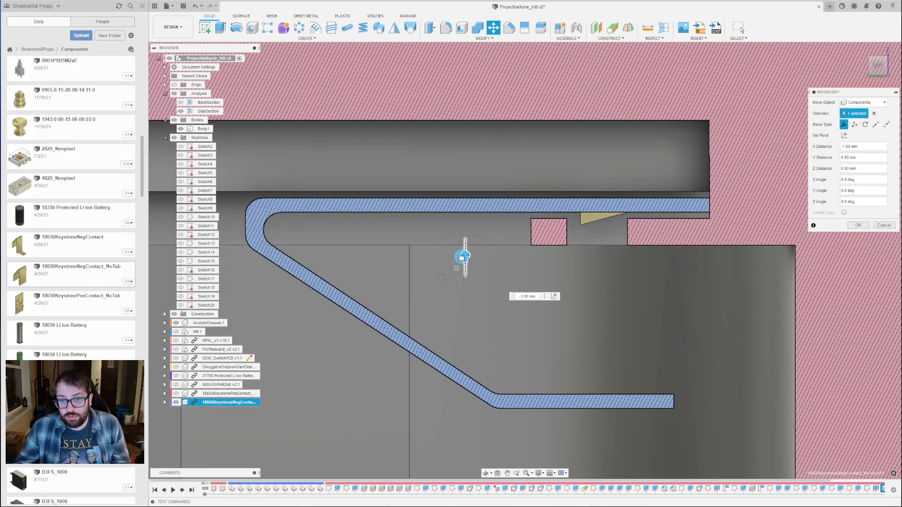
{"action": "scroll", "coordinate": [703, 185], "scroll_direction": "down", "scroll_amount": 3}
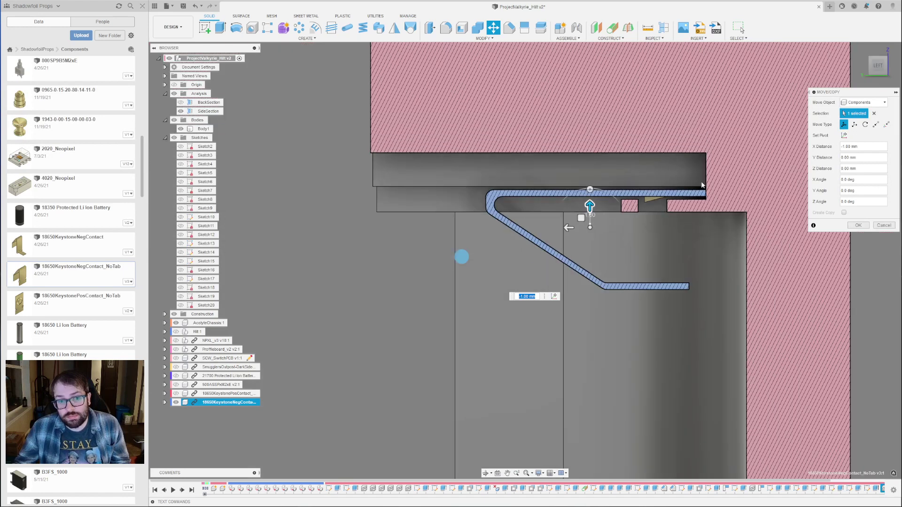
{"action": "left_click", "coordinate": [863, 225]}
Offset the open-side face of the small bar beneath the negative contact's flat plate by 4.5 mm.
{"action": "middle_click_drag", "start_coordinate": [599, 210], "coordinate": [632, 198], "text": "shift"}
{"action": "scroll", "coordinate": [629, 202], "scroll_direction": "up", "scroll_amount": 1}
{"action": "scroll", "coordinate": [590, 218], "scroll_direction": "down", "scroll_amount": 4}
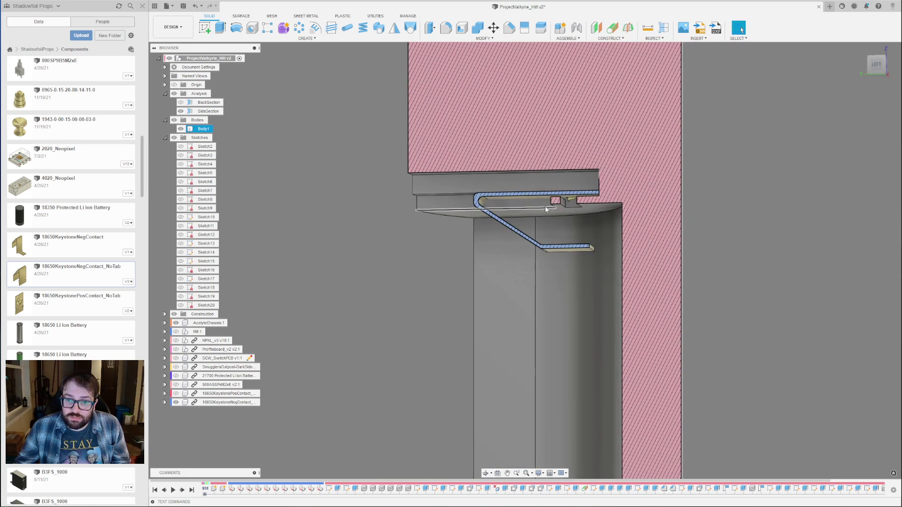
{"action": "scroll", "coordinate": [545, 198], "scroll_direction": "up", "scroll_amount": 3}
{"action": "scroll", "coordinate": [557, 217], "scroll_direction": "up", "scroll_amount": 4}
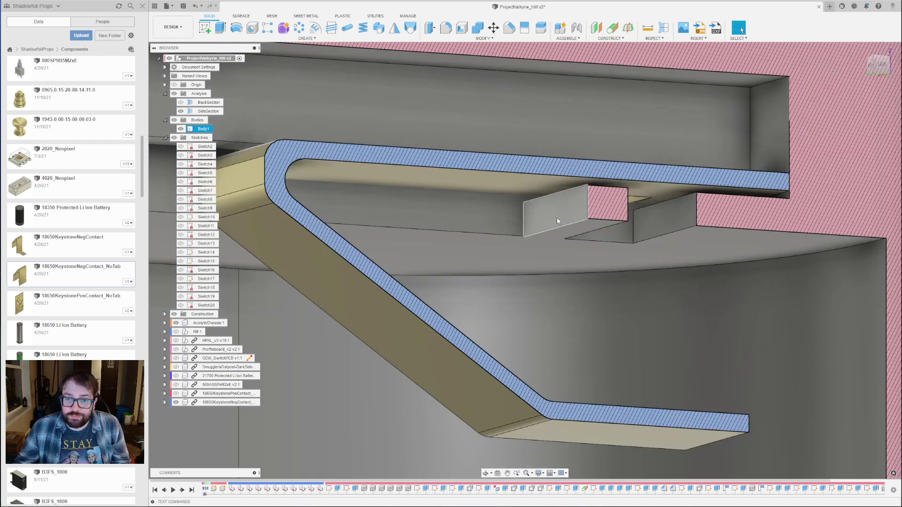
{"action": "left_click", "coordinate": [568, 213]}
{"action": "scroll", "coordinate": [568, 214], "scroll_direction": "down", "scroll_amount": 3}
{"action": "key", "text": "q"}
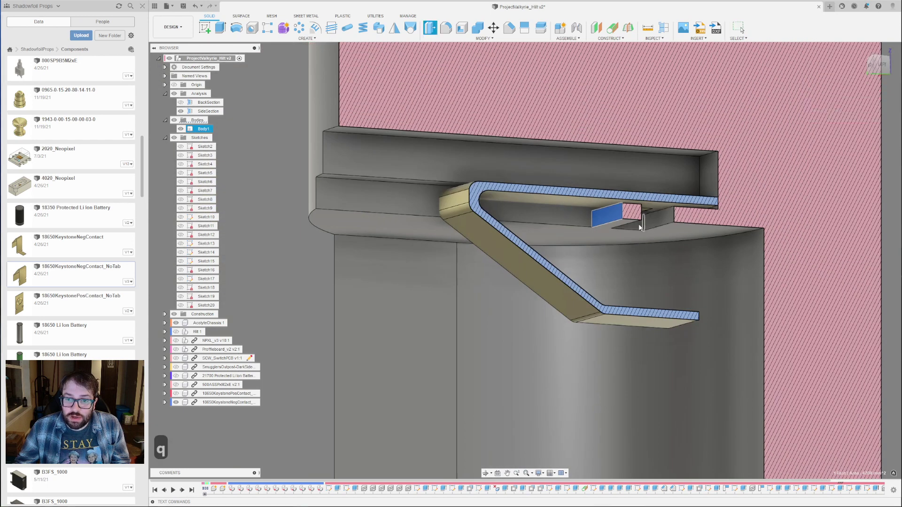
{"action": "scroll", "coordinate": [593, 227], "scroll_direction": "up", "scroll_amount": 2}
{"action": "left_click_drag", "start_coordinate": [598, 216], "coordinate": [494, 214]}
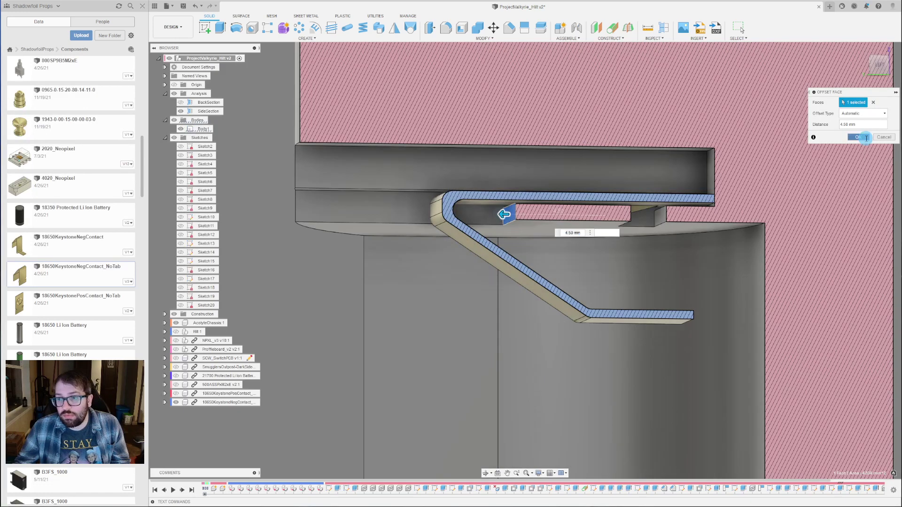
{"action": "left_click", "coordinate": [863, 137]}
Examine the small bar and channels of the lower contact recess in the side section.
{"action": "scroll", "coordinate": [574, 220], "scroll_direction": "down", "scroll_amount": 3}
{"action": "middle_click_drag", "start_coordinate": [574, 230], "coordinate": [633, 240], "text": "shift"}
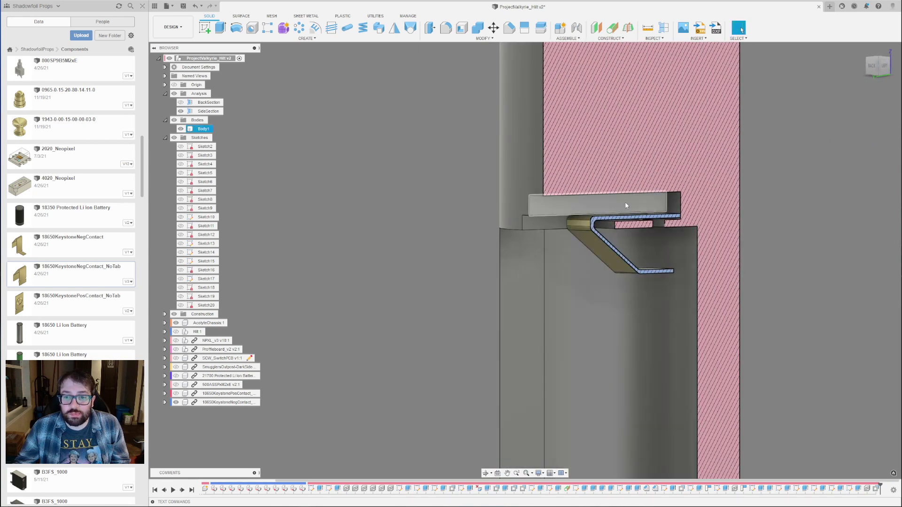
{"action": "scroll", "coordinate": [625, 203], "scroll_direction": "down", "scroll_amount": 3}
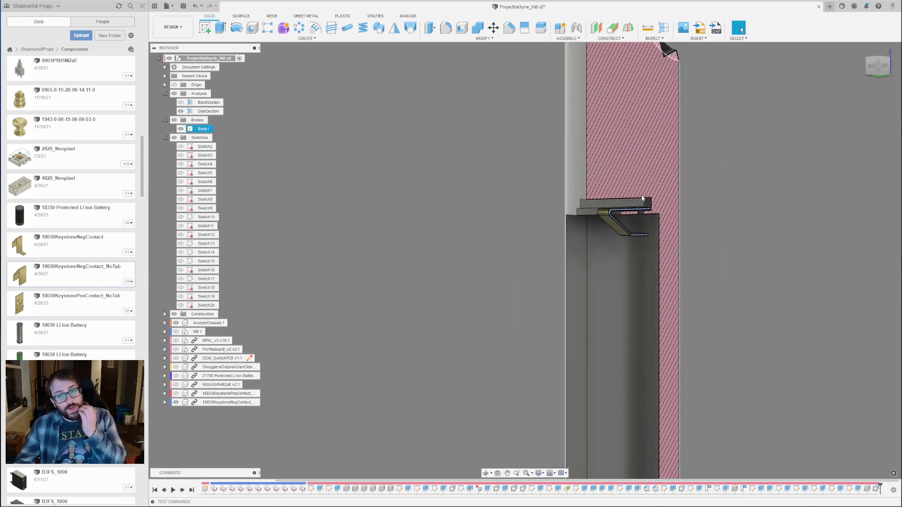
{"action": "scroll", "coordinate": [581, 264], "scroll_direction": "down", "scroll_amount": 3}
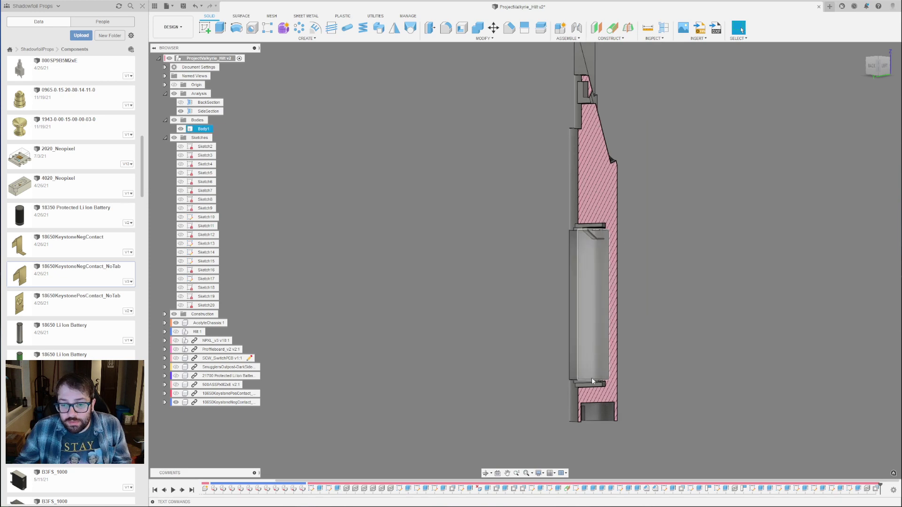
{"action": "scroll", "coordinate": [587, 367], "scroll_direction": "up", "scroll_amount": 10}
{"action": "scroll", "coordinate": [597, 386], "scroll_direction": "up", "scroll_amount": 4}
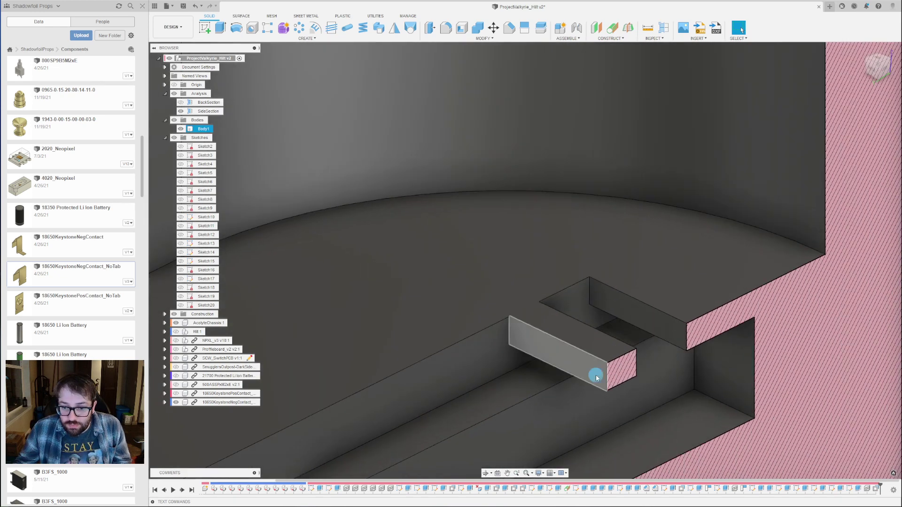
{"action": "scroll", "coordinate": [573, 324], "scroll_direction": "down", "scroll_amount": 4}
{"action": "scroll", "coordinate": [573, 323], "scroll_direction": "down", "scroll_amount": 3}
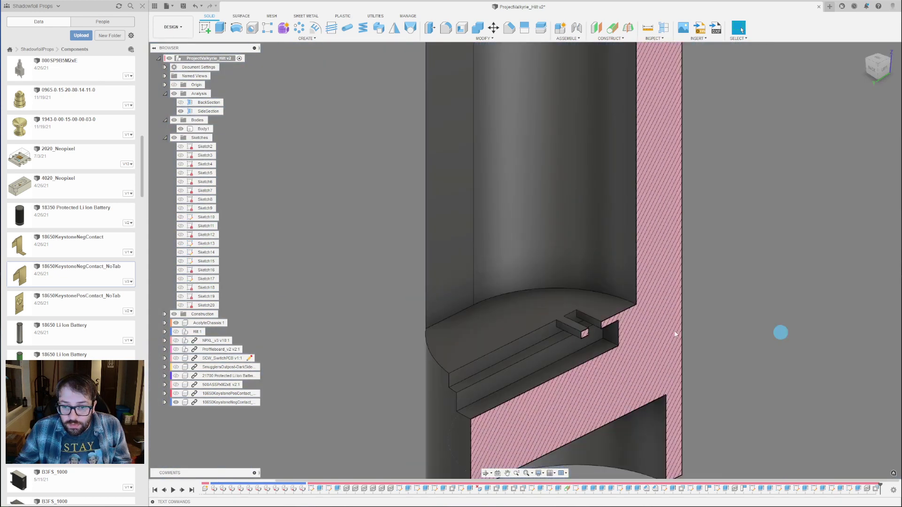
{"action": "scroll", "coordinate": [571, 328], "scroll_direction": "up", "scroll_amount": 5}
{"action": "left_click", "coordinate": [569, 337]}
{"action": "scroll", "coordinate": [566, 331], "scroll_direction": "down", "scroll_amount": 8}
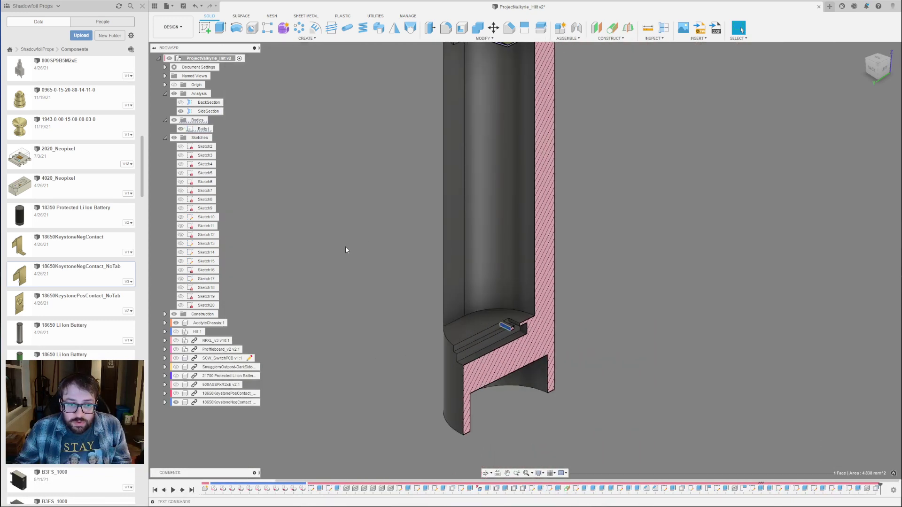
Examine the sectioned chassis from the battery bay's end wall up to the neck for a wire route.
{"action": "left_click", "coordinate": [180, 129]}
{"action": "left_click", "coordinate": [181, 128]}
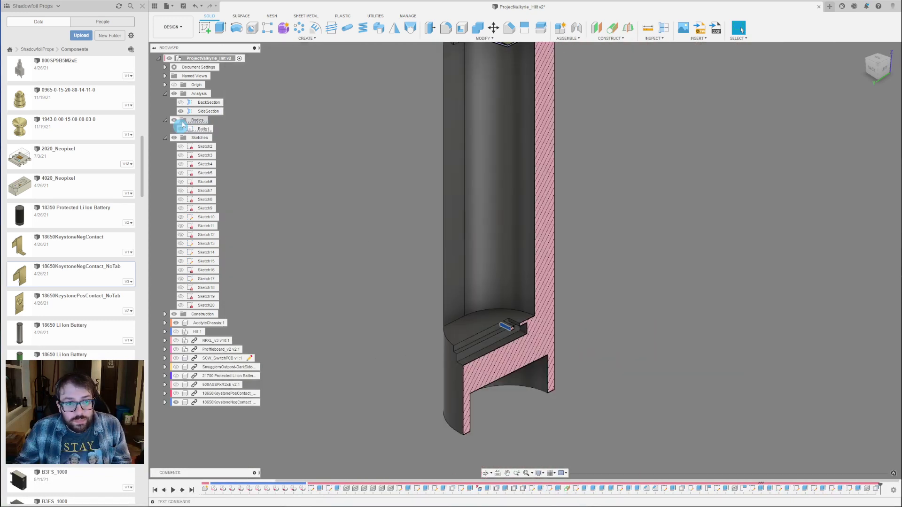
{"action": "scroll", "coordinate": [742, 404], "scroll_direction": "down", "scroll_amount": 3}
{"action": "middle_click_drag", "start_coordinate": [507, 287], "coordinate": [473, 270], "text": "shift"}
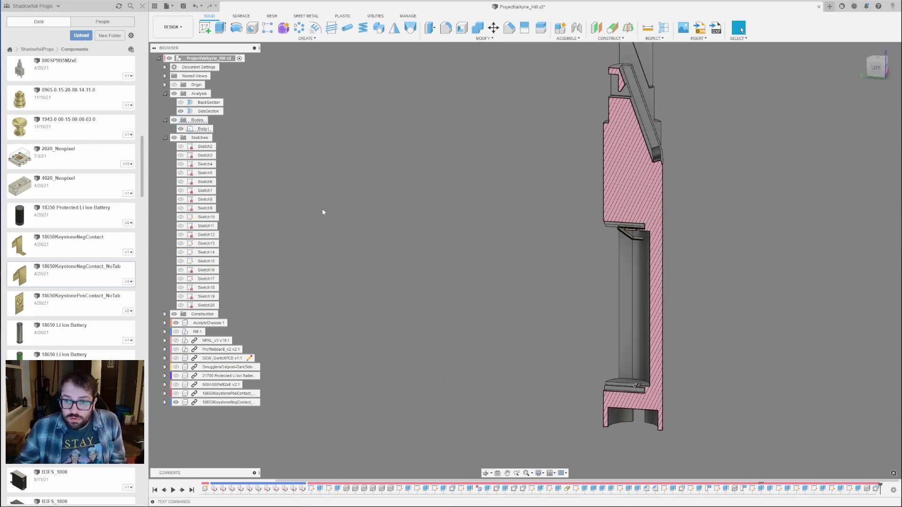
{"action": "middle_click_drag", "start_coordinate": [595, 267], "coordinate": [661, 260], "text": "shift"}
{"action": "scroll", "coordinate": [571, 200], "scroll_direction": "down", "scroll_amount": 3}
{"action": "scroll", "coordinate": [595, 202], "scroll_direction": "up", "scroll_amount": 3}
{"action": "middle_click_drag", "start_coordinate": [604, 188], "coordinate": [542, 224], "text": "shift"}
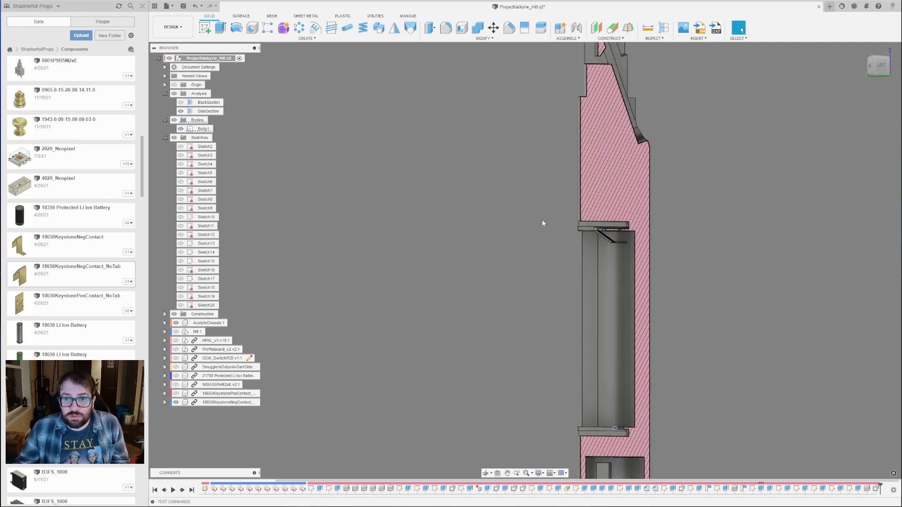
{"action": "scroll", "coordinate": [547, 220], "scroll_direction": "down", "scroll_amount": 5}
{"action": "scroll", "coordinate": [587, 251], "scroll_direction": "up", "scroll_amount": 2}
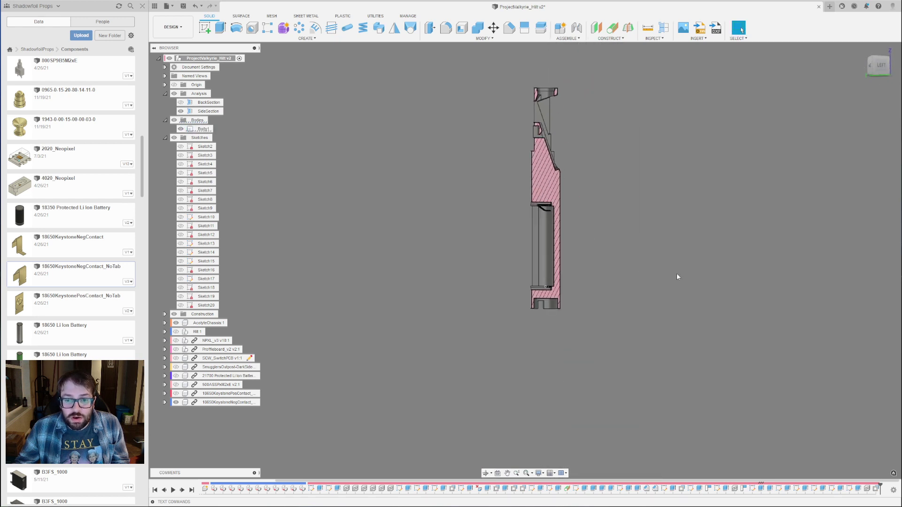
{"action": "scroll", "coordinate": [563, 296], "scroll_direction": "up", "scroll_amount": 3}
{"action": "scroll", "coordinate": [534, 376], "scroll_direction": "down", "scroll_amount": 3}
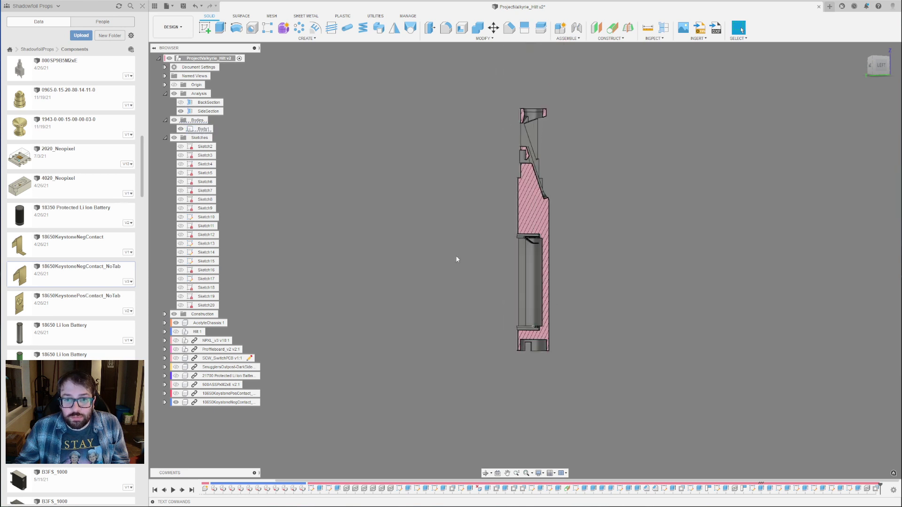
Start a sketch on the lower end recess's floor and project the battery bay's curved wall and the outer arc edge into it.
{"action": "scroll", "coordinate": [535, 260], "scroll_direction": "up", "scroll_amount": 5}
{"action": "middle_click_drag", "start_coordinate": [539, 328], "coordinate": [517, 363], "text": "shift"}
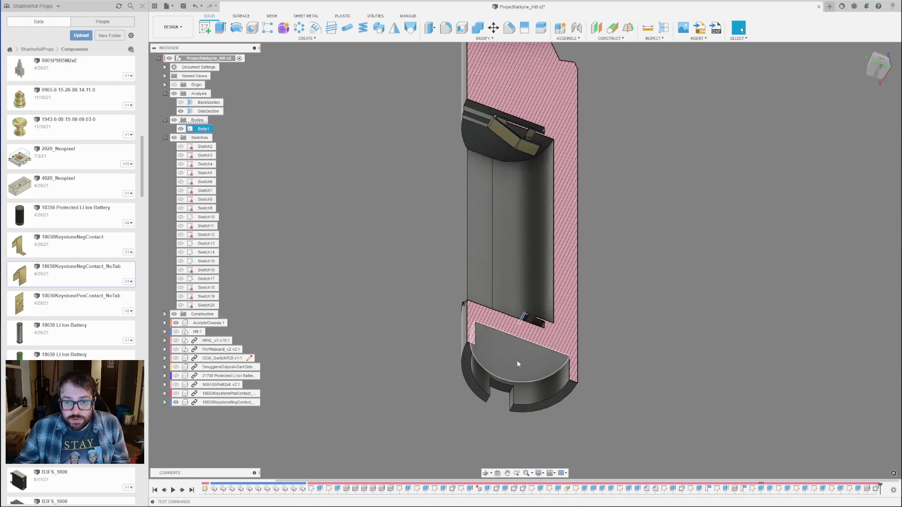
{"action": "left_click", "coordinate": [517, 360]}
{"action": "left_click", "coordinate": [206, 29]}
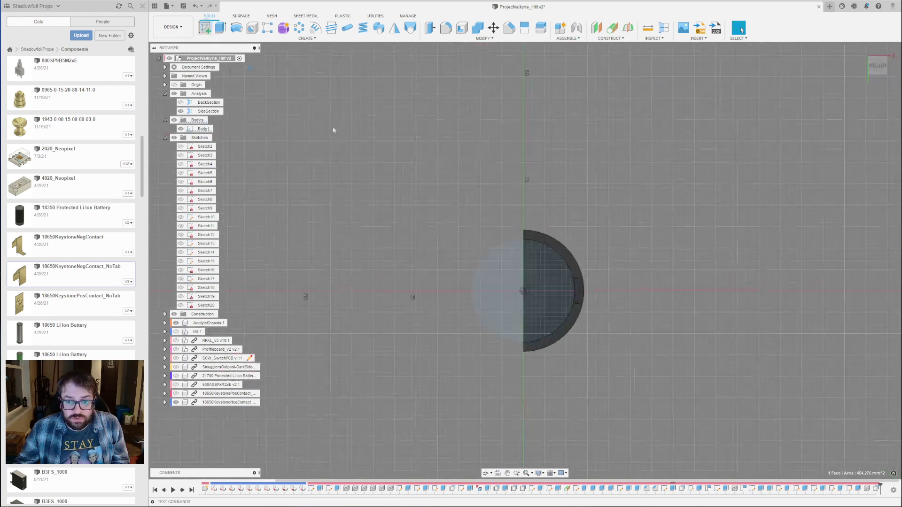
{"action": "key", "text": "p"}
{"action": "middle_click_drag", "start_coordinate": [350, 237], "coordinate": [500, 239], "text": "shift"}
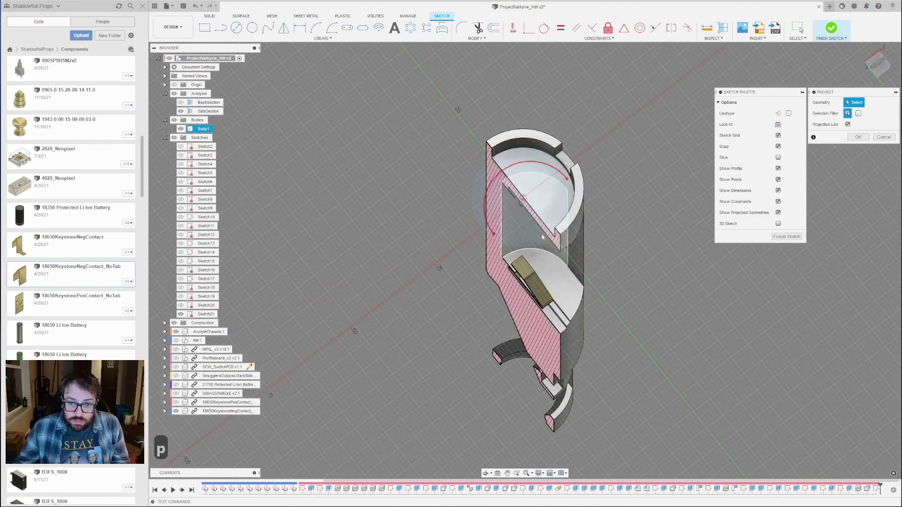
{"action": "left_click", "coordinate": [561, 258]}
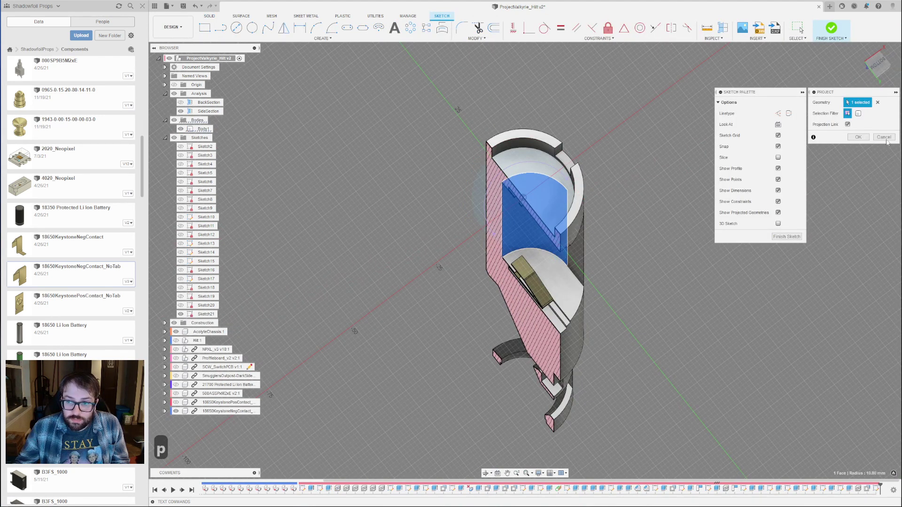
{"action": "left_click", "coordinate": [878, 69]}
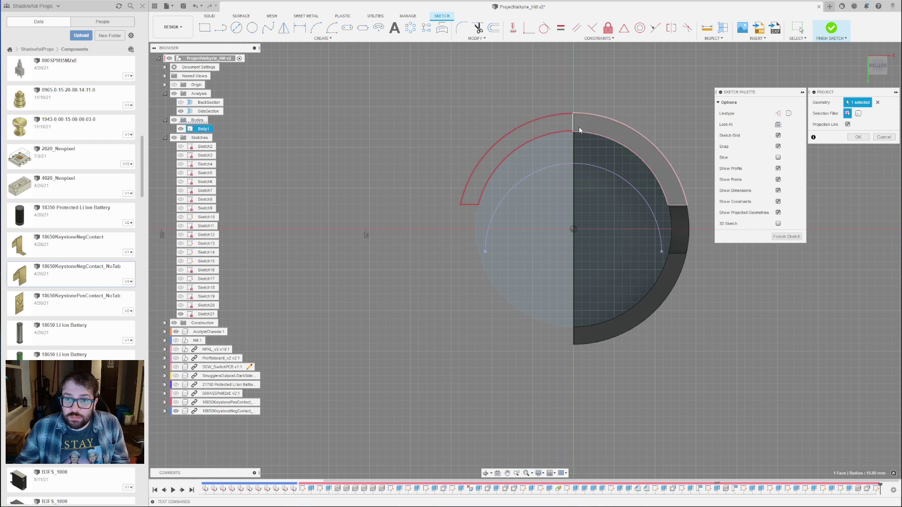
{"action": "middle_click_drag", "start_coordinate": [582, 134], "coordinate": [603, 146], "text": "shift"}
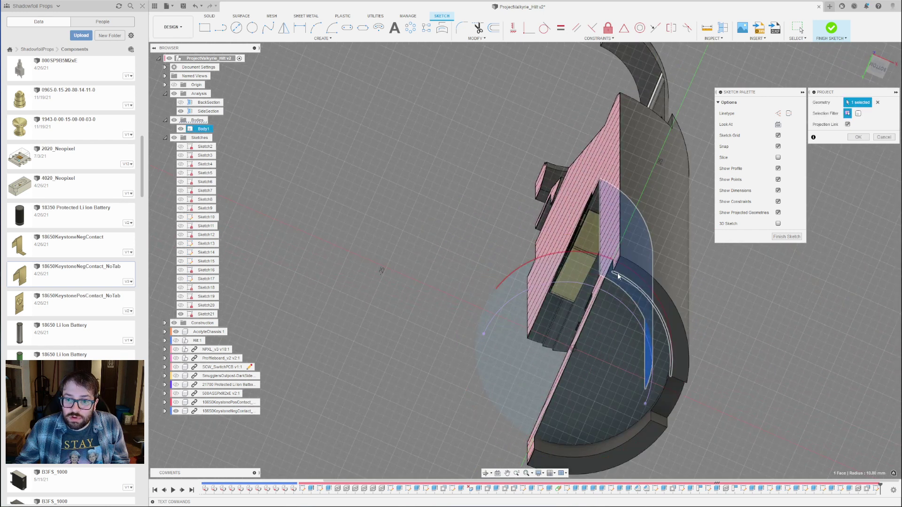
{"action": "left_click", "coordinate": [879, 69]}
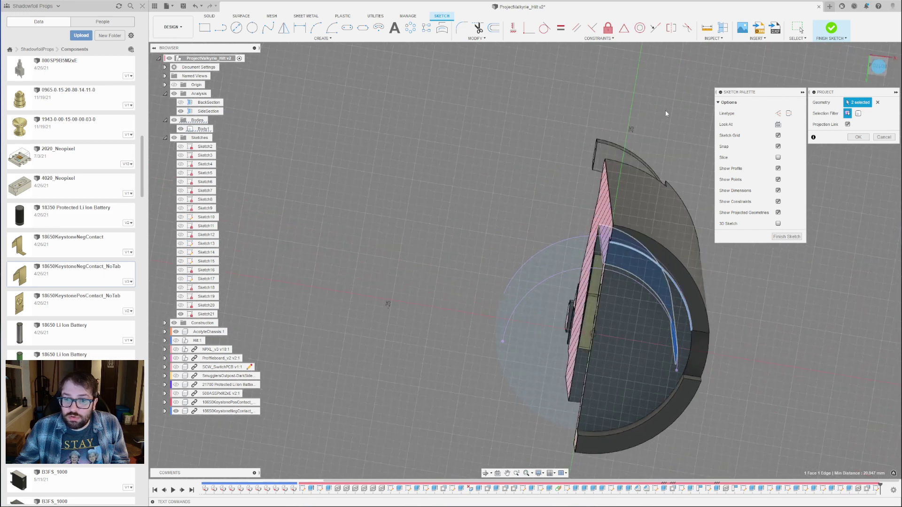
{"action": "left_click", "coordinate": [858, 138]}
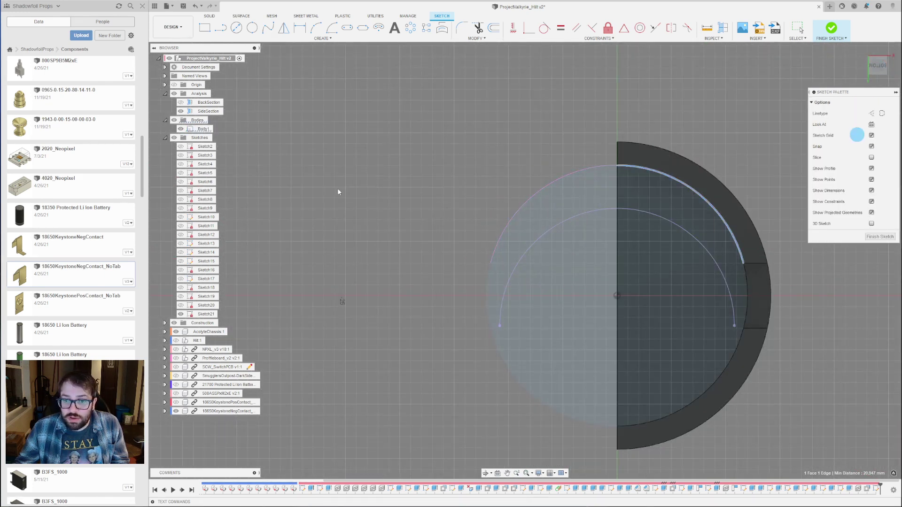
{"action": "left_click", "coordinate": [380, 229]}
{"action": "scroll", "coordinate": [504, 242], "scroll_direction": "down", "scroll_amount": 4}
{"action": "scroll", "coordinate": [563, 243], "scroll_direction": "up", "scroll_amount": 4}
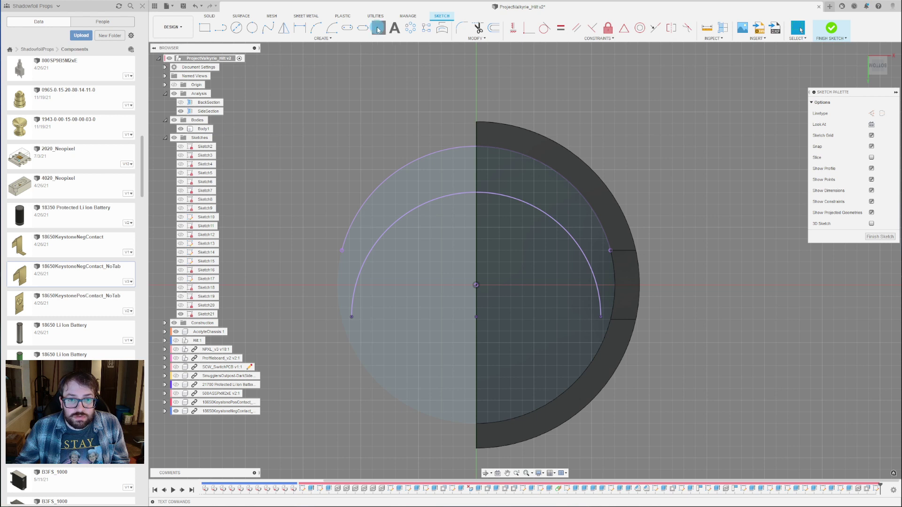
{"action": "left_click", "coordinate": [379, 29]}
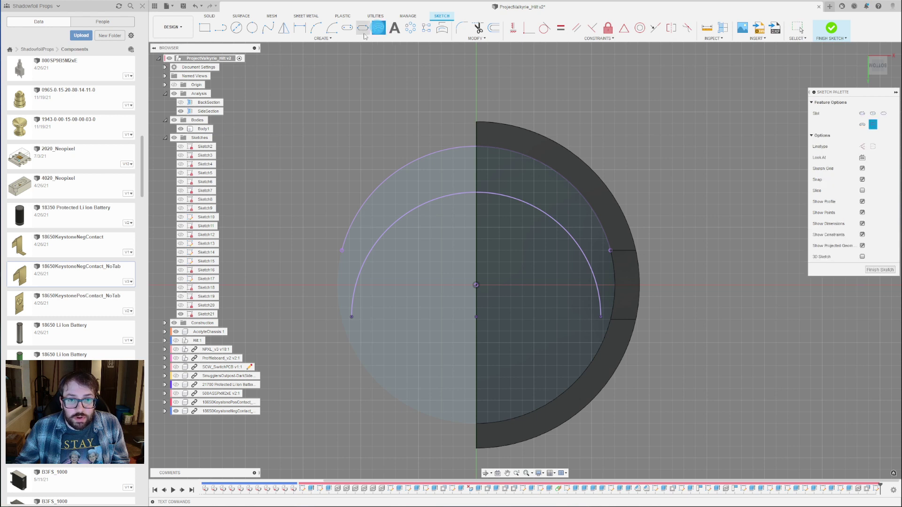
{"action": "left_click", "coordinate": [326, 39]}
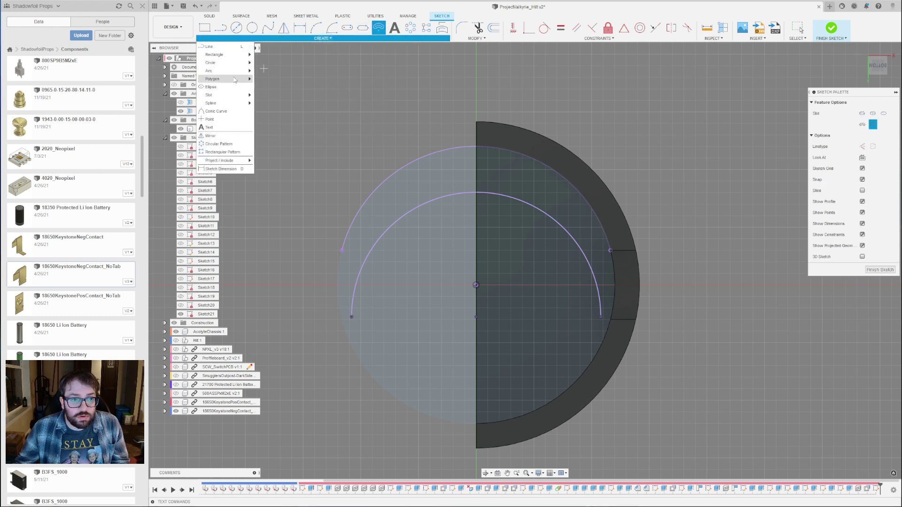
{"action": "mouse_move", "coordinate": [232, 95]}
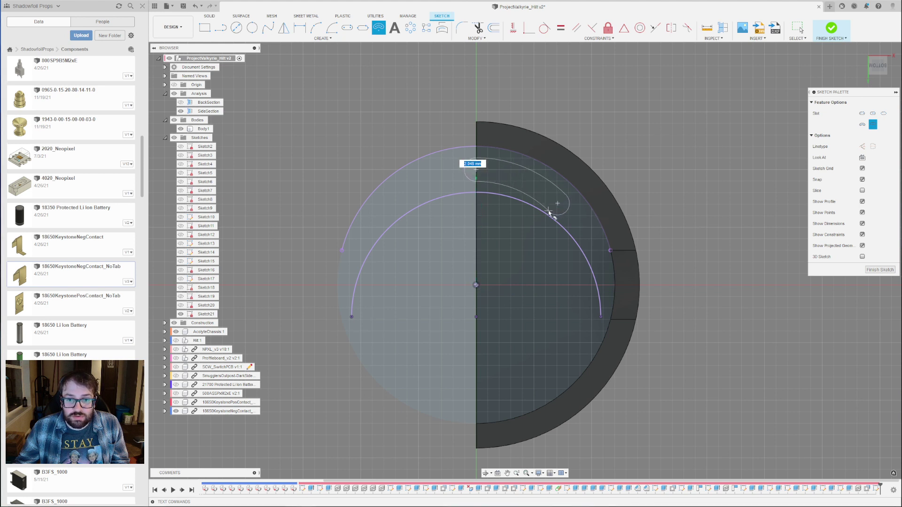
{"action": "key", "text": "Escape"}
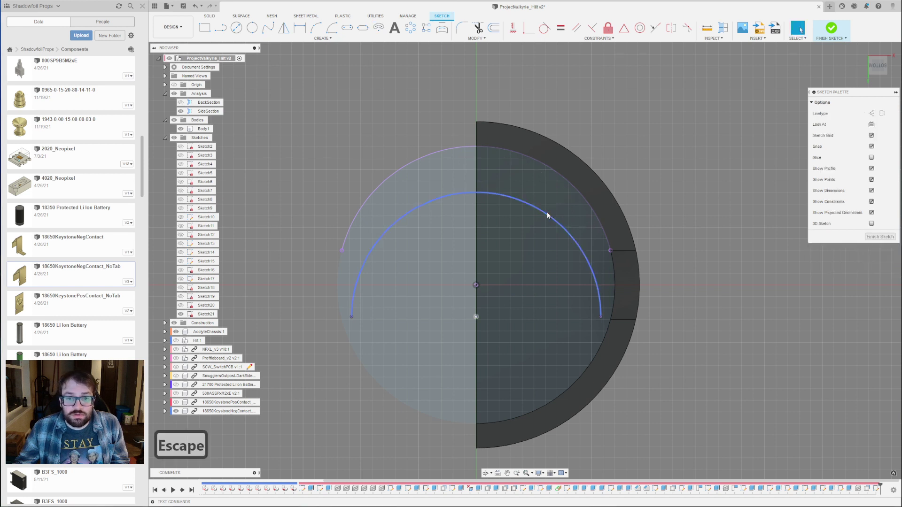
Draw a rectangle with its base centred on the sketch origin, extending past both projected arcs, and finish the sketch.
{"action": "left_click", "coordinate": [207, 31]}
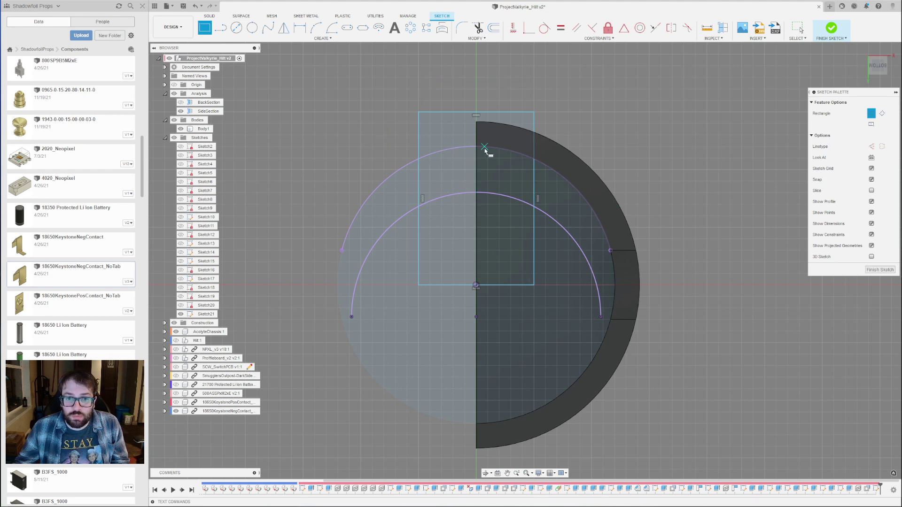
{"action": "mouse_move", "coordinate": [493, 159]}
{"action": "middle_mouse_down", "text": "shift"}
{"action": "mouse_move", "coordinate": [512, 199]}
{"action": "mouse_move", "coordinate": [507, 161]}
{"action": "middle_mouse_up", "text": "shift"}
{"action": "scroll", "coordinate": [494, 153], "scroll_direction": "down", "scroll_amount": 3}
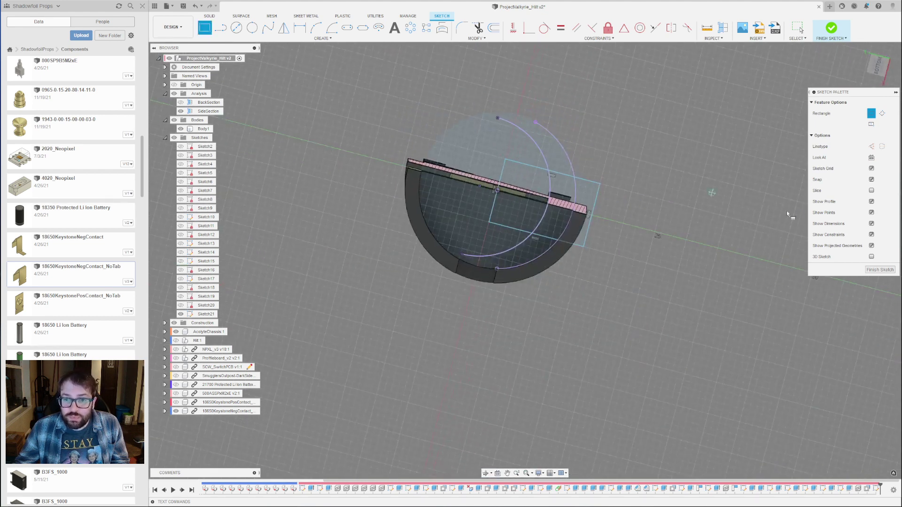
{"action": "left_click", "coordinate": [871, 271]}
Extrude the profile between the two projected arcs inside the rectangle as a -110 mm cut, ending past the upper contact recess.
{"action": "scroll", "coordinate": [546, 190], "scroll_direction": "up", "scroll_amount": 5}
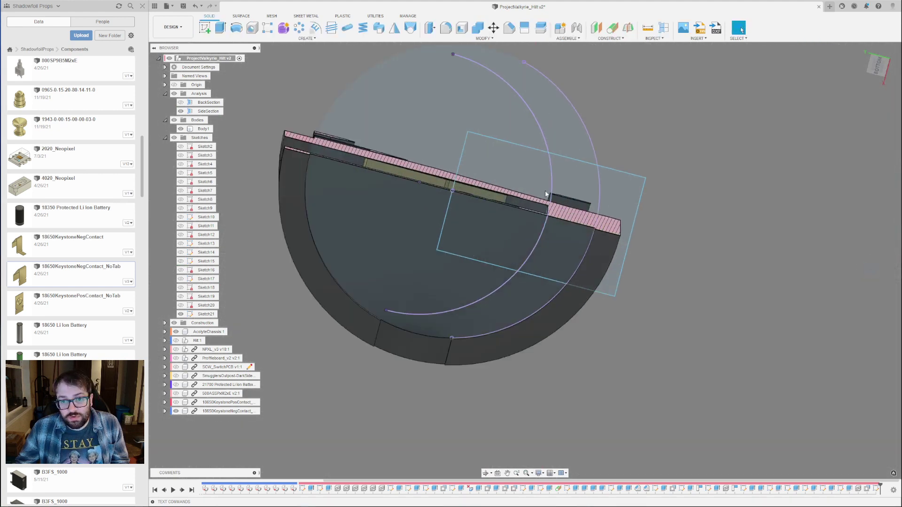
{"action": "left_click", "coordinate": [579, 193]}
{"action": "middle_click_drag", "start_coordinate": [579, 192], "coordinate": [595, 154], "text": "shift"}
{"action": "scroll", "coordinate": [577, 206], "scroll_direction": "down", "scroll_amount": 5}
{"action": "scroll", "coordinate": [596, 153], "scroll_direction": "down", "scroll_amount": 3}
{"action": "scroll", "coordinate": [599, 137], "scroll_direction": "up", "scroll_amount": 4}
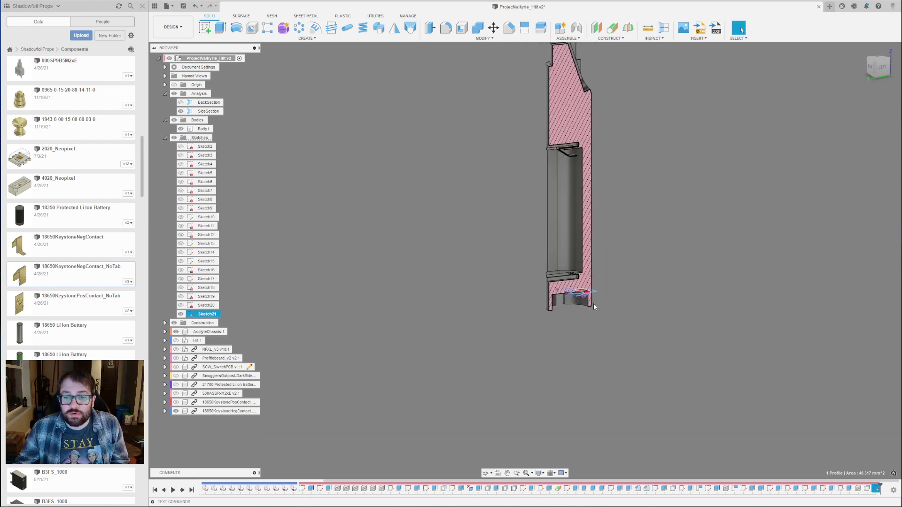
{"action": "key", "text": "e"}
{"action": "left_click_drag", "start_coordinate": [584, 297], "coordinate": [578, 124]}
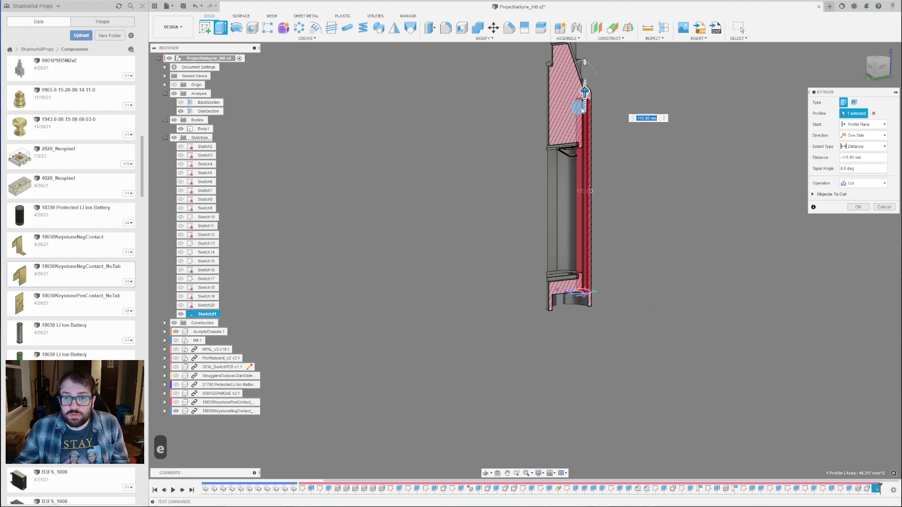
{"action": "scroll", "coordinate": [587, 62], "scroll_direction": "up", "scroll_amount": 6}
{"action": "middle_click_drag", "start_coordinate": [535, 98], "coordinate": [536, 132], "text": "shift"}
{"action": "left_click_drag", "start_coordinate": [535, 141], "coordinate": [532, 162]}
{"action": "scroll", "coordinate": [561, 263], "scroll_direction": "down", "scroll_amount": 4}
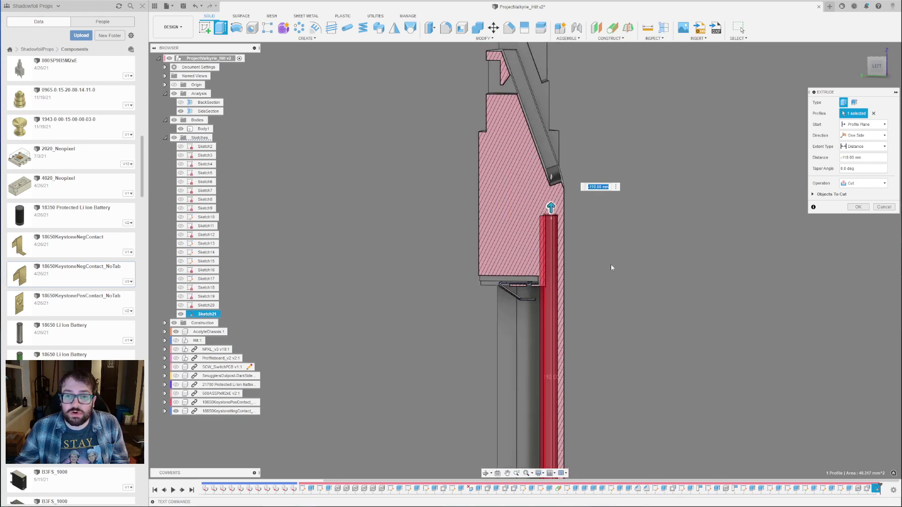
Complete the 110 mm cut extrusion of the wire channel running along the chassis's outer wall beside the battery bay.
{"action": "left_click", "coordinate": [858, 207]}
{"action": "scroll", "coordinate": [551, 173], "scroll_direction": "down", "scroll_amount": 3}
{"action": "scroll", "coordinate": [537, 294], "scroll_direction": "up", "scroll_amount": 6}
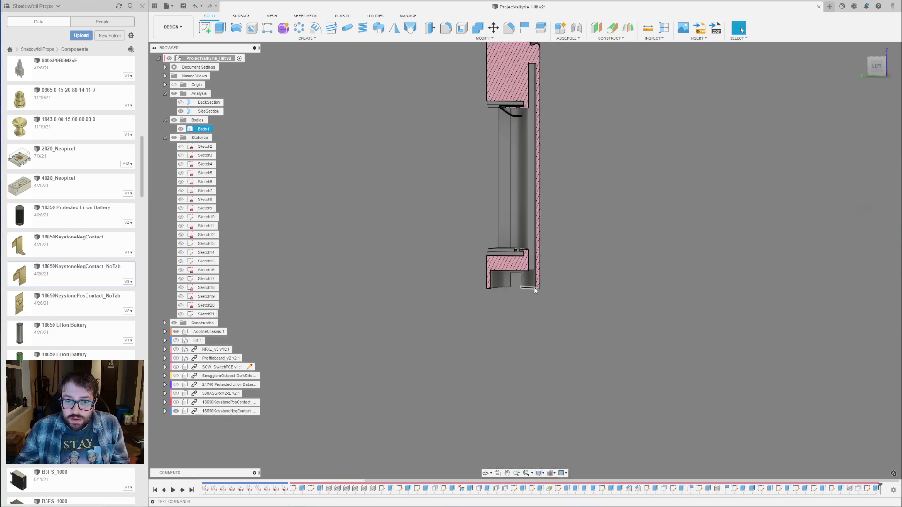
Measure the minimum distance between the wire channel's inner curved face and the chassis's outer surface, and clear the selection.
{"action": "middle_click_drag", "start_coordinate": [536, 295], "coordinate": [565, 242], "text": "shift"}
{"action": "middle_click_drag", "start_coordinate": [574, 227], "coordinate": [553, 321], "text": "shift"}
{"action": "scroll", "coordinate": [548, 302], "scroll_direction": "down", "scroll_amount": 3}
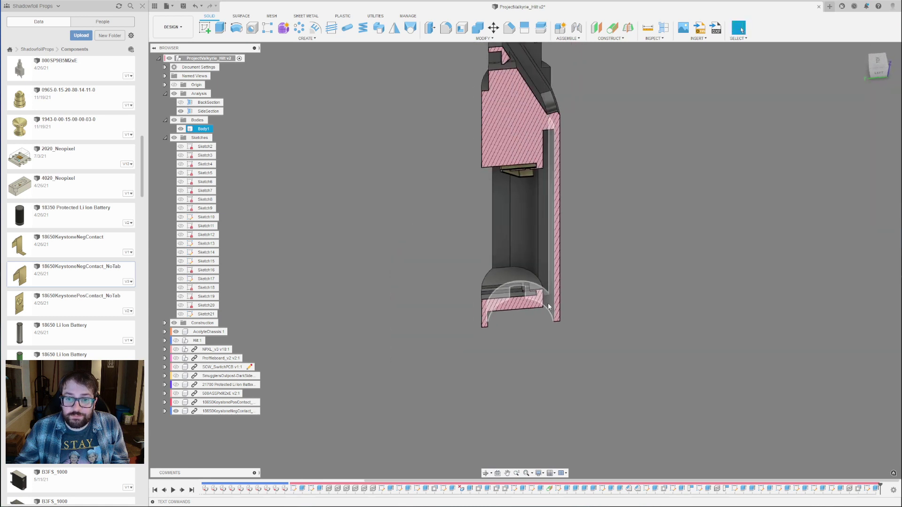
{"action": "scroll", "coordinate": [549, 272], "scroll_direction": "up", "scroll_amount": 3}
{"action": "left_click", "coordinate": [556, 269]}
{"action": "middle_click_drag", "start_coordinate": [556, 270], "coordinate": [564, 247], "text": "shift"}
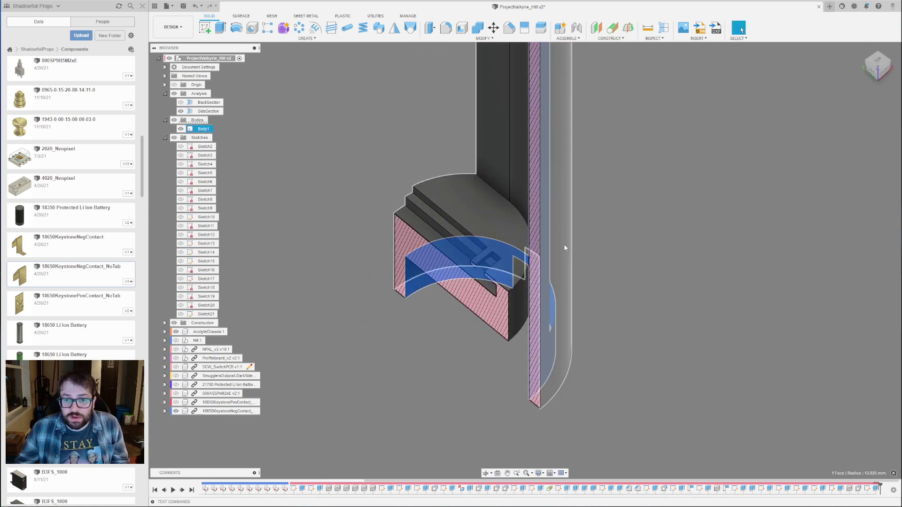
{"action": "left_click", "coordinate": [564, 244], "text": "shift"}
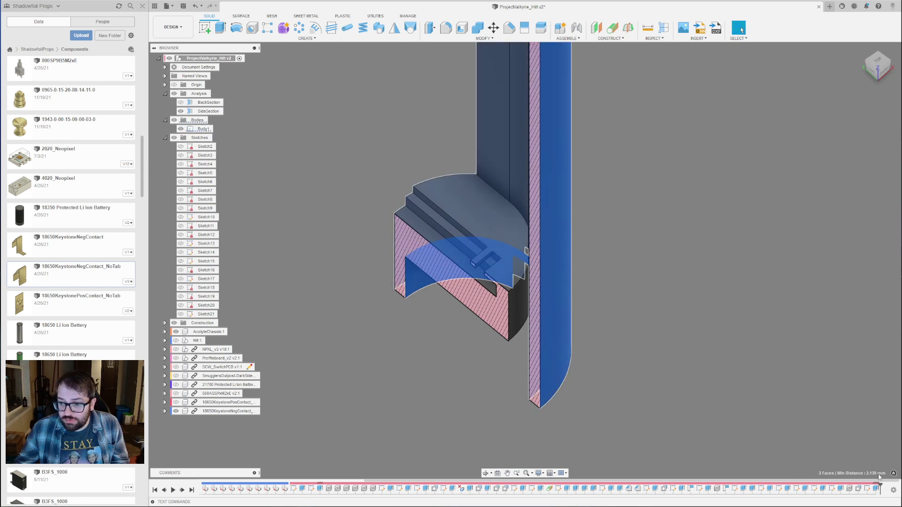
{"action": "scroll", "coordinate": [599, 311], "scroll_direction": "down", "scroll_amount": 4}
{"action": "middle_click_drag", "start_coordinate": [575, 345], "coordinate": [638, 310], "text": "shift"}
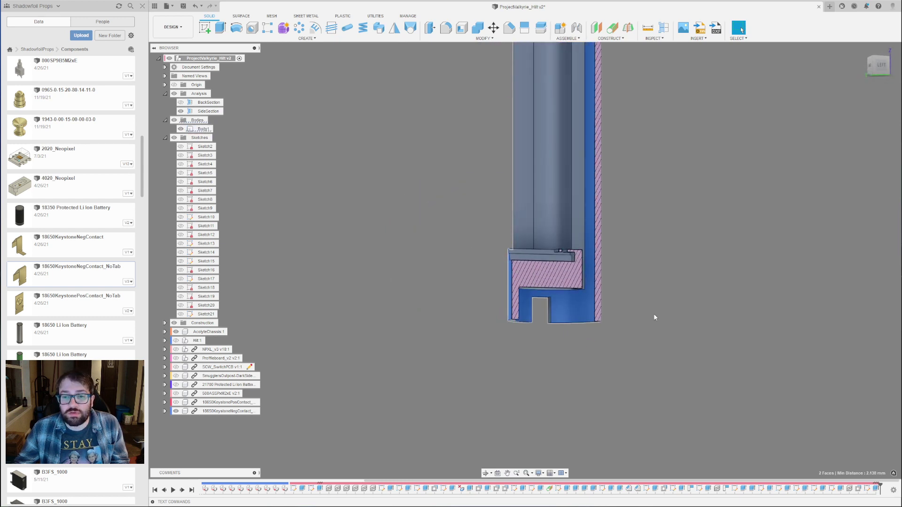
{"action": "scroll", "coordinate": [610, 343], "scroll_direction": "down", "scroll_amount": 3}
{"action": "left_click", "coordinate": [653, 296]}
Start a sketch on the end face of the deeper recess above the upper battery contact.
{"action": "scroll", "coordinate": [618, 319], "scroll_direction": "down", "scroll_amount": 3}
{"action": "scroll", "coordinate": [601, 190], "scroll_direction": "up", "scroll_amount": 5}
{"action": "middle_click_drag", "start_coordinate": [596, 288], "coordinate": [622, 284], "text": "shift"}
{"action": "scroll", "coordinate": [580, 249], "scroll_direction": "down", "scroll_amount": 3}
{"action": "scroll", "coordinate": [590, 334], "scroll_direction": "up", "scroll_amount": 4}
{"action": "scroll", "coordinate": [593, 278], "scroll_direction": "up", "scroll_amount": 5}
{"action": "scroll", "coordinate": [552, 279], "scroll_direction": "down", "scroll_amount": 4}
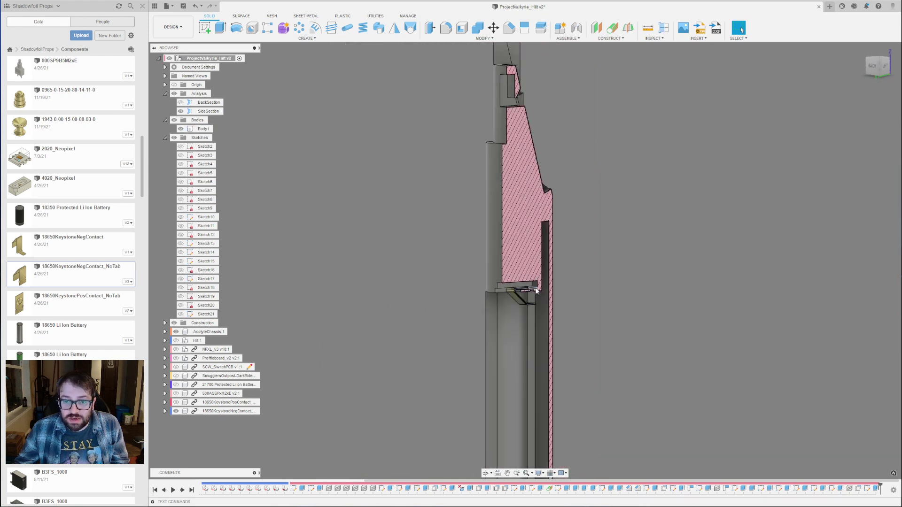
{"action": "scroll", "coordinate": [550, 291], "scroll_direction": "up", "scroll_amount": 4}
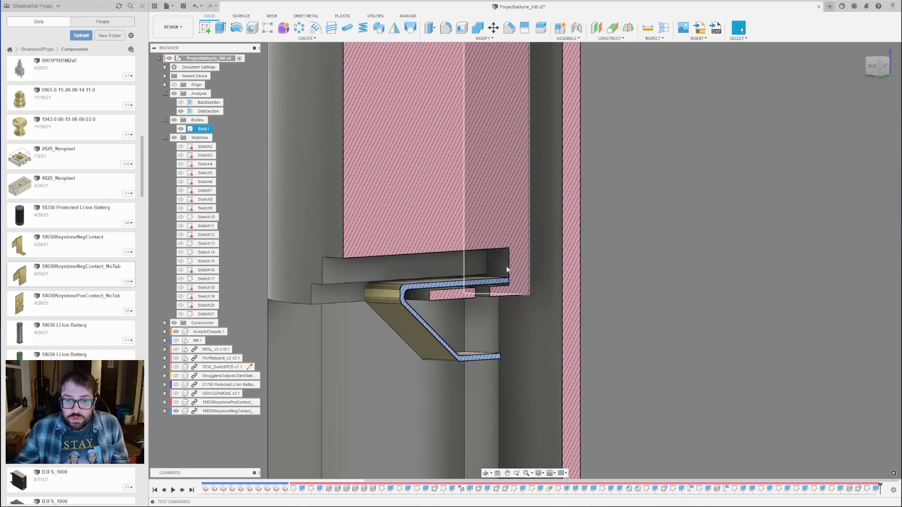
{"action": "left_click", "coordinate": [505, 261]}
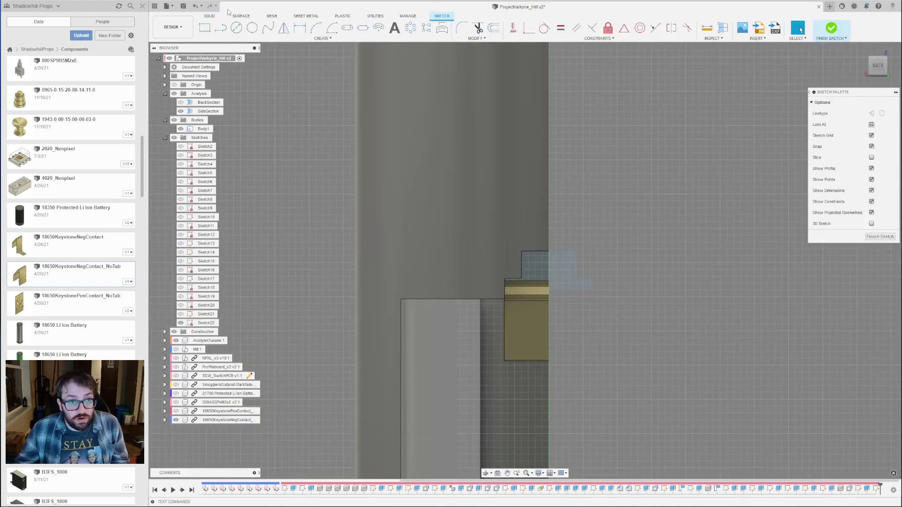
Draw a rectangle about 4 mm wide matching the upper contact recess's end face and finish the sketch.
{"action": "left_click", "coordinate": [205, 28]}
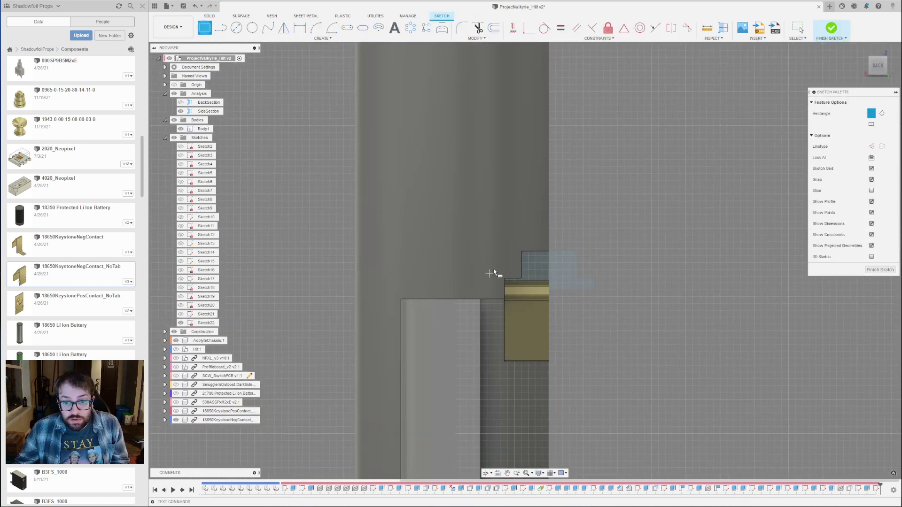
{"action": "left_click", "coordinate": [521, 251]}
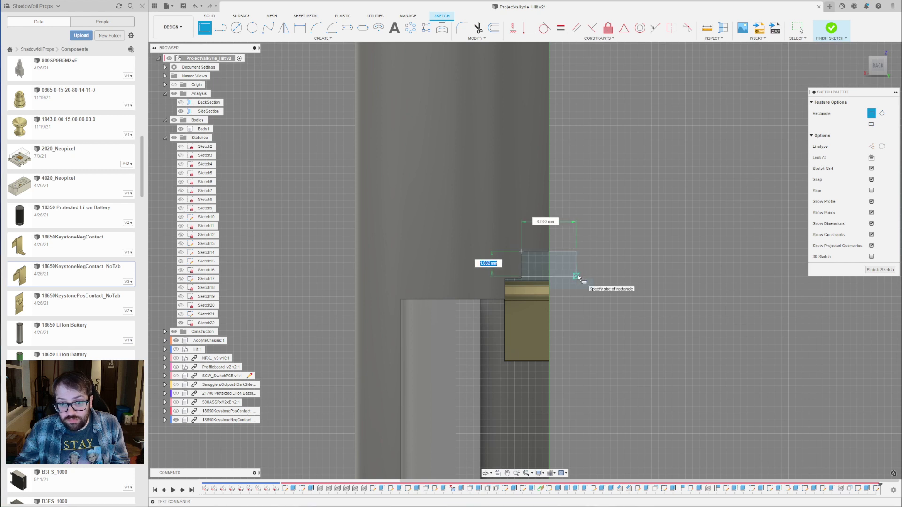
{"action": "scroll", "coordinate": [580, 279], "scroll_direction": "up", "scroll_amount": 4}
{"action": "key", "text": "ctrl+z"}
{"action": "key", "text": "ctrl+z"}
{"action": "key", "text": "r"}
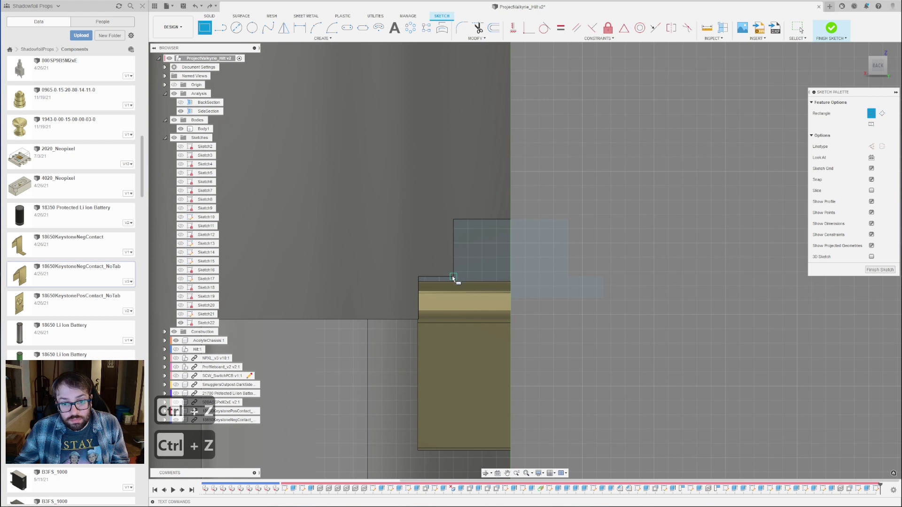
{"action": "left_click", "coordinate": [569, 220]}
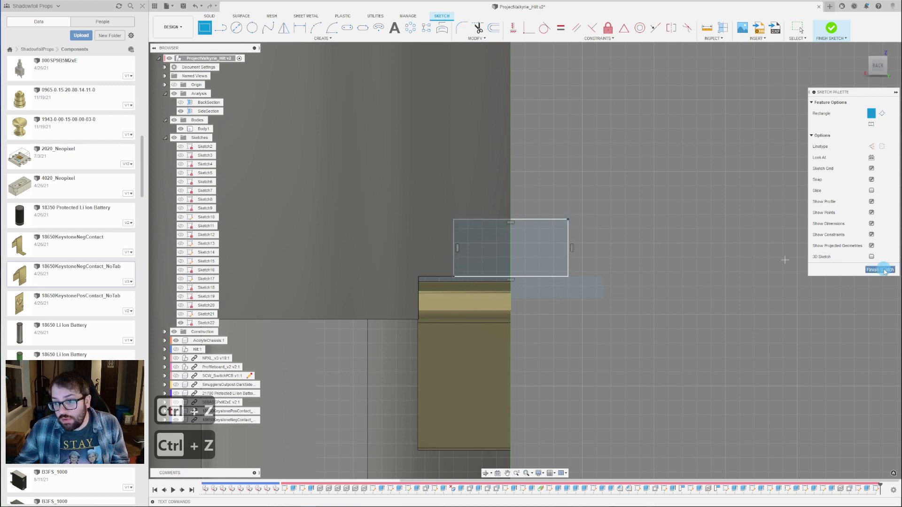
{"action": "left_click", "coordinate": [884, 271]}
Cut-extrude the rectangle from the upper contact recess through the wall into the wire channel.
{"action": "left_click", "coordinate": [469, 246]}
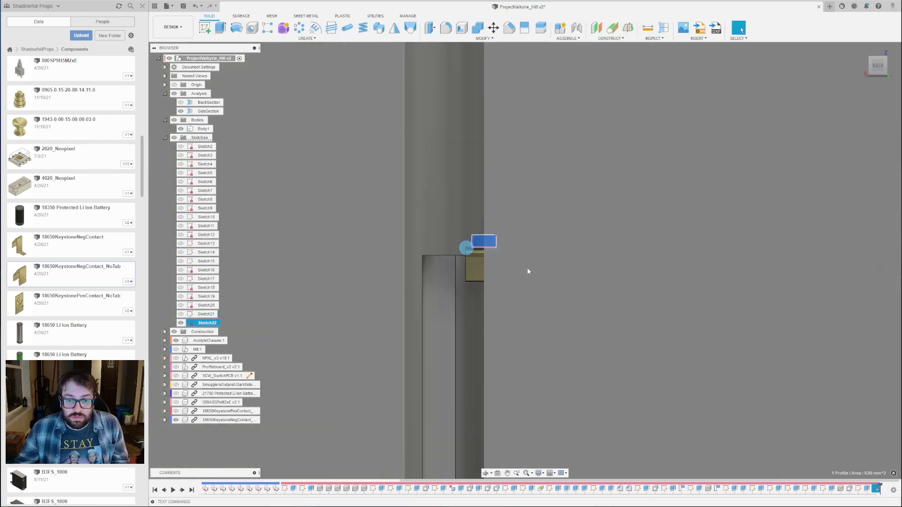
{"action": "key", "text": "e"}
{"action": "middle_click_drag", "start_coordinate": [515, 243], "coordinate": [518, 301], "text": "shift"}
{"action": "left_click", "coordinate": [866, 206]}
Sketch a matching rectangle on the end face of the lower contact recess and finish the sketch.
{"action": "scroll", "coordinate": [515, 213], "scroll_direction": "down", "scroll_amount": 3}
{"action": "scroll", "coordinate": [512, 372], "scroll_direction": "up", "scroll_amount": 4}
{"action": "middle_click_drag", "start_coordinate": [494, 341], "coordinate": [521, 286], "text": "shift"}
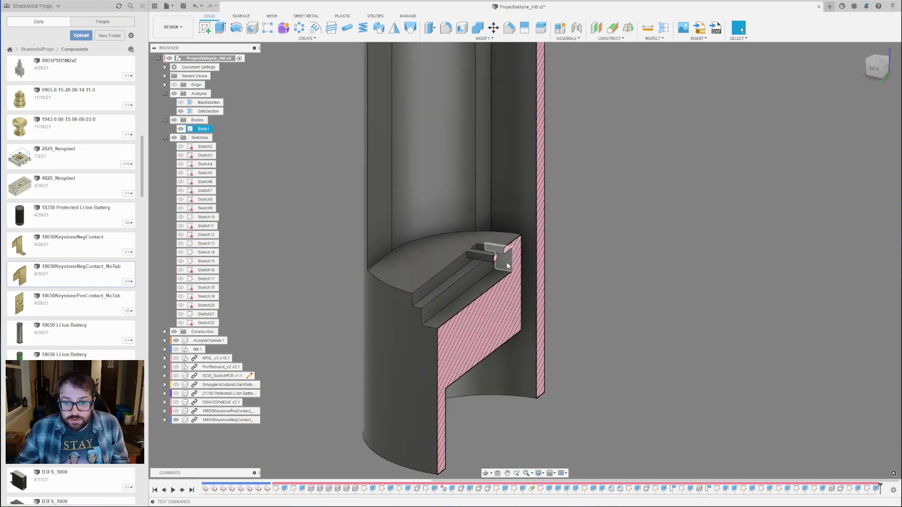
{"action": "left_click", "coordinate": [205, 28]}
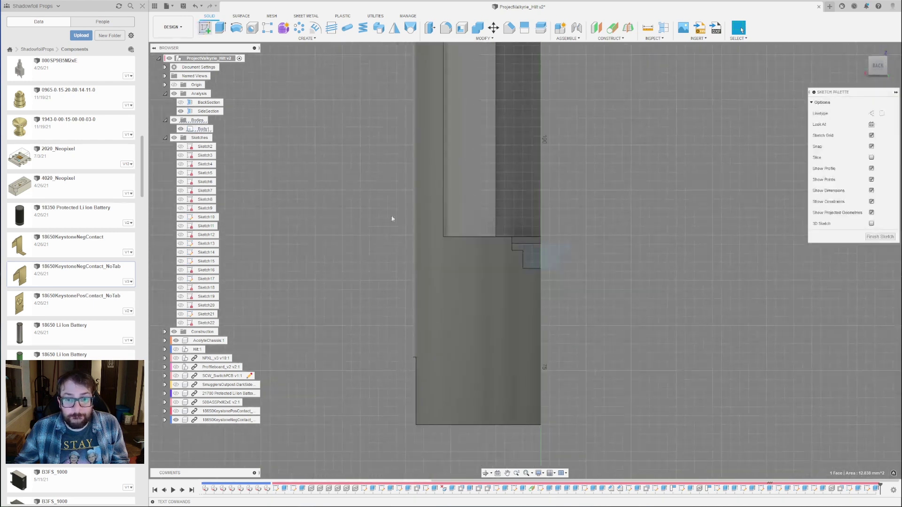
{"action": "key", "text": "r"}
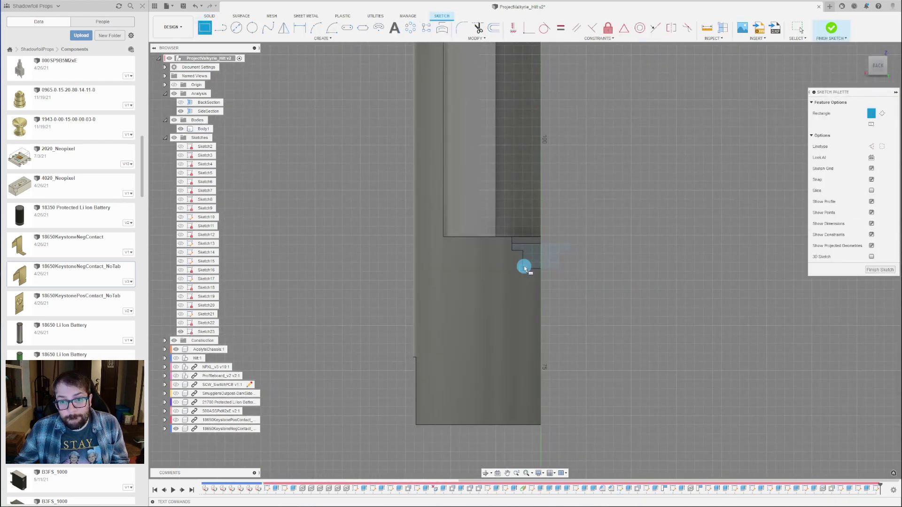
{"action": "left_click", "coordinate": [883, 270]}
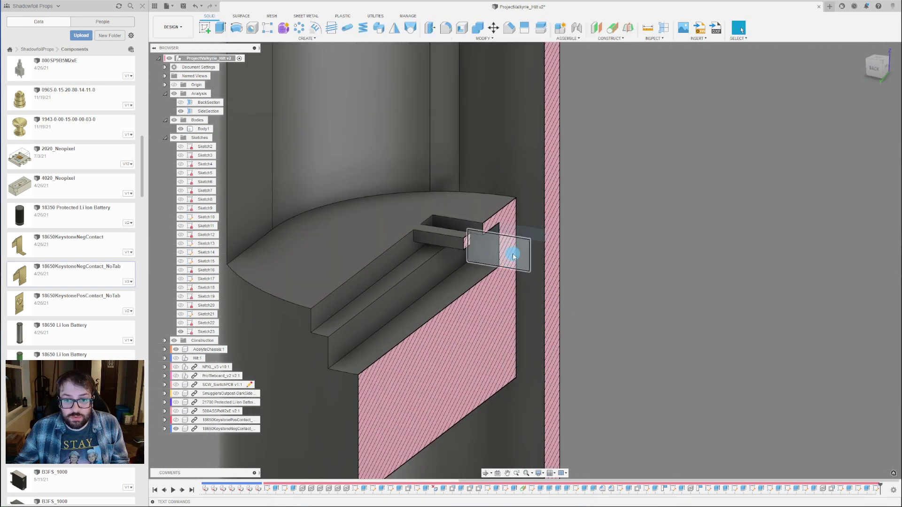
Cut-extrude the lower recess rectangle 4 mm (distance -4.00 mm) through the wall into the wire channel.
{"action": "left_click", "coordinate": [513, 256]}
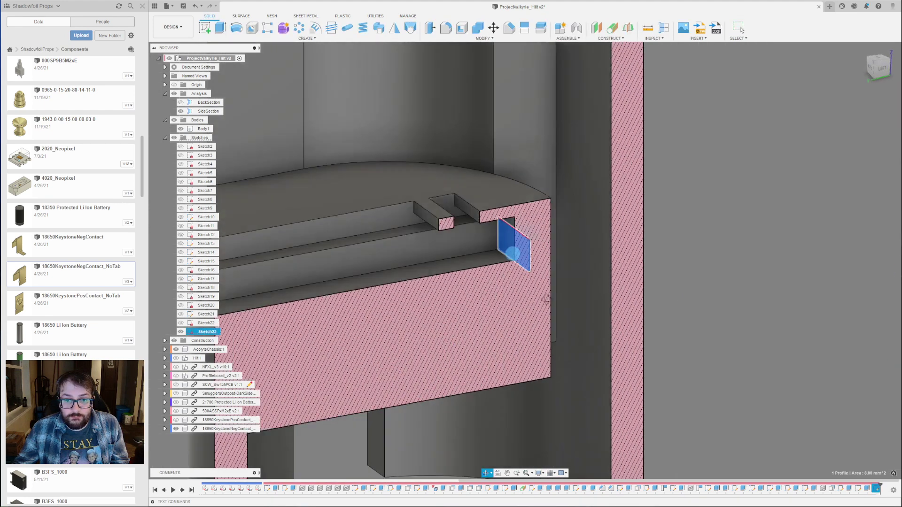
{"action": "key", "text": "e"}
{"action": "left_click_drag", "start_coordinate": [520, 246], "coordinate": [584, 245]}
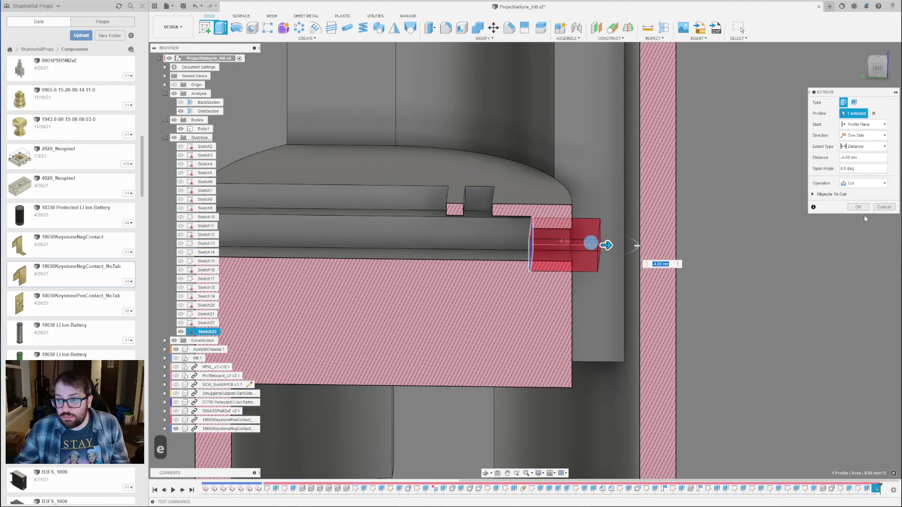
{"action": "left_click", "coordinate": [858, 207]}
Examine the sectioned solid block between the upper contact recess and the angled front section, including the shoulder face and channel end.
{"action": "scroll", "coordinate": [728, 286], "scroll_direction": "down", "scroll_amount": 5}
{"action": "scroll", "coordinate": [534, 406], "scroll_direction": "up", "scroll_amount": 8}
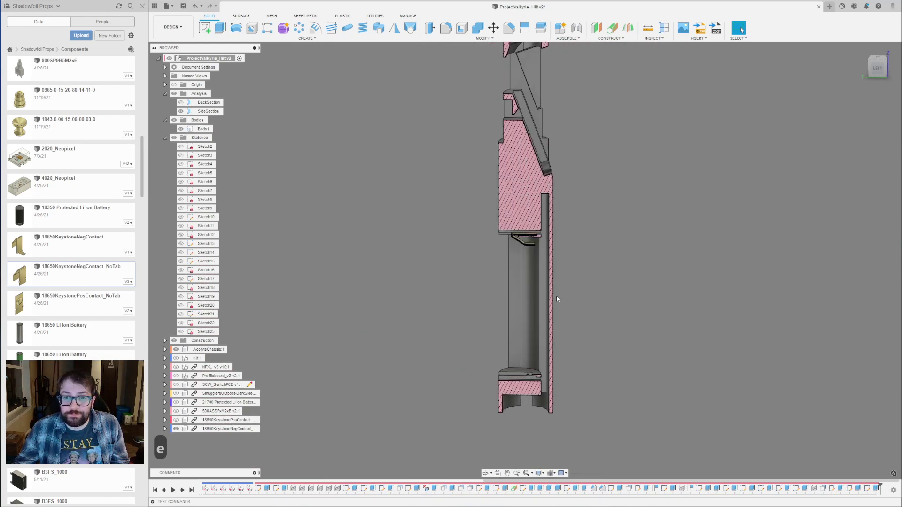
{"action": "middle_click_drag", "start_coordinate": [538, 289], "coordinate": [523, 304], "text": "shift"}
{"action": "scroll", "coordinate": [530, 202], "scroll_direction": "up", "scroll_amount": 4}
{"action": "scroll", "coordinate": [560, 266], "scroll_direction": "down", "scroll_amount": 5}
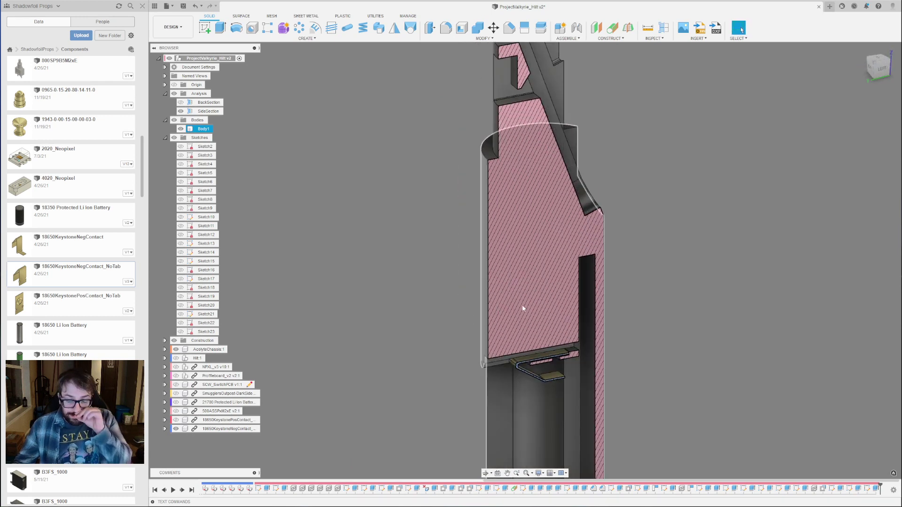
{"action": "scroll", "coordinate": [499, 200], "scroll_direction": "up", "scroll_amount": 4}
{"action": "scroll", "coordinate": [480, 222], "scroll_direction": "down", "scroll_amount": 3}
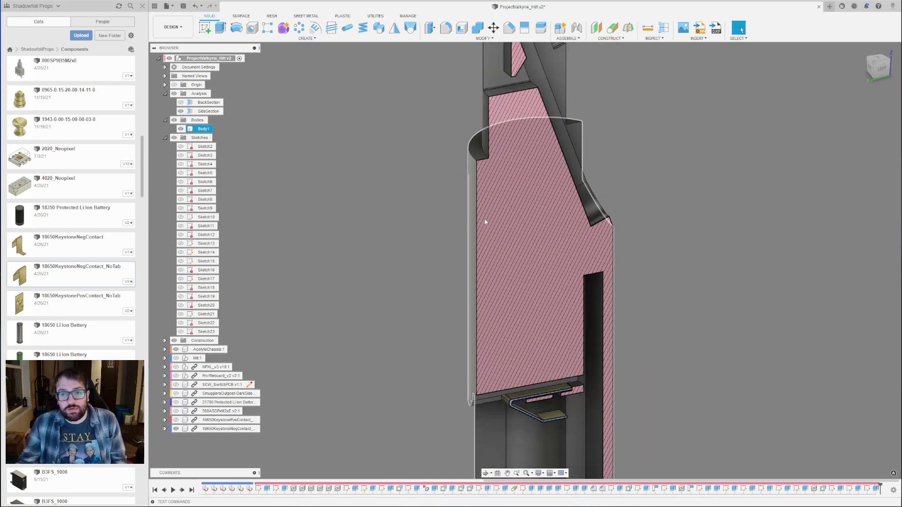
{"action": "left_click", "coordinate": [521, 185]}
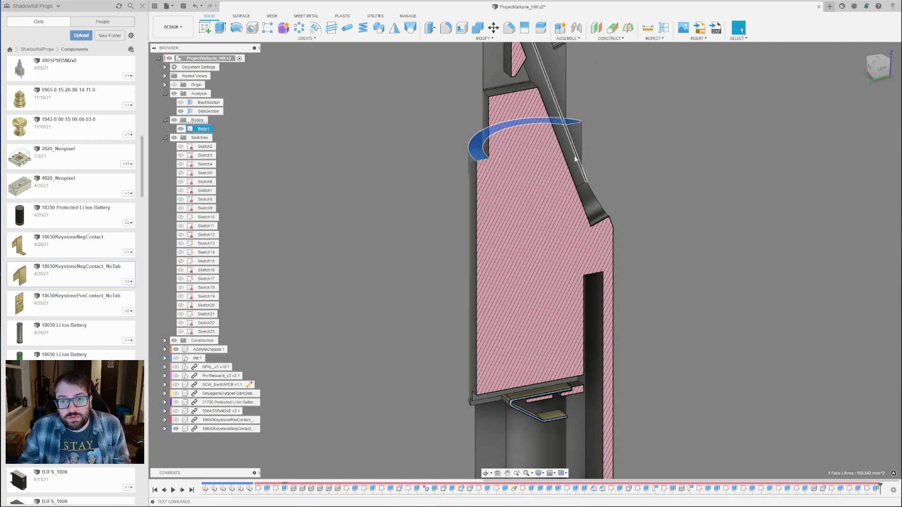
{"action": "scroll", "coordinate": [524, 195], "scroll_direction": "down", "scroll_amount": 5}
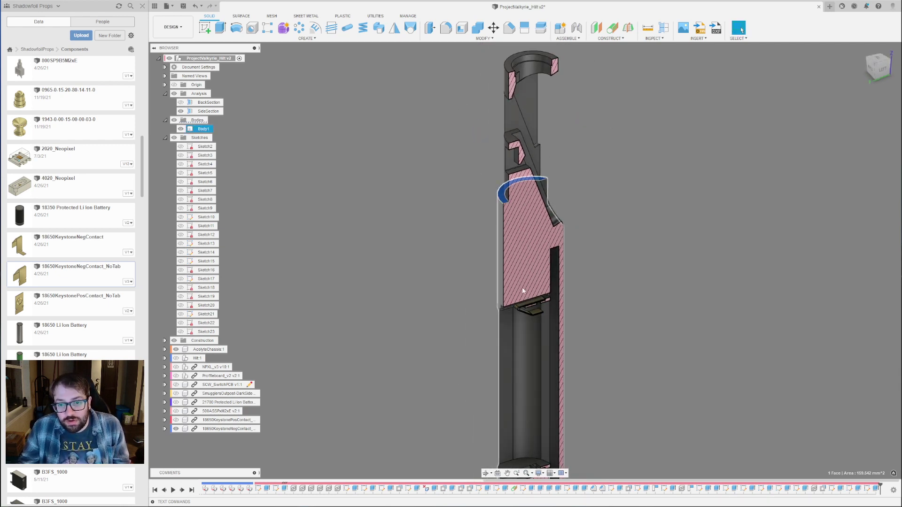
{"action": "middle_click_drag", "start_coordinate": [539, 287], "coordinate": [568, 235], "text": "shift"}
{"action": "scroll", "coordinate": [553, 283], "scroll_direction": "up", "scroll_amount": 4}
{"action": "scroll", "coordinate": [514, 284], "scroll_direction": "down", "scroll_amount": 5}
{"action": "left_click", "coordinate": [514, 307]}
{"action": "scroll", "coordinate": [479, 298], "scroll_direction": "up", "scroll_amount": 5}
Hide the SideSection analysis and create a construction plane offset -4 mm from the upper contact recess's inner face.
{"action": "left_click", "coordinate": [457, 276]}
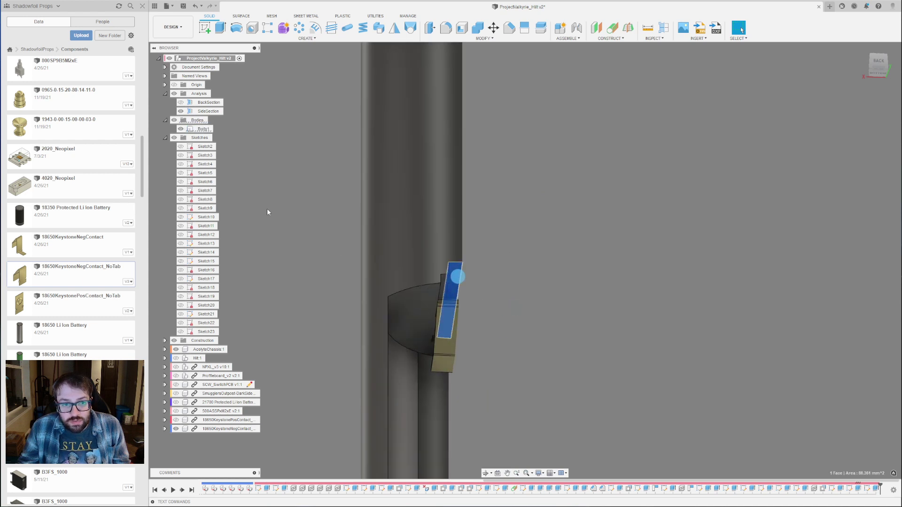
{"action": "left_click", "coordinate": [182, 112]}
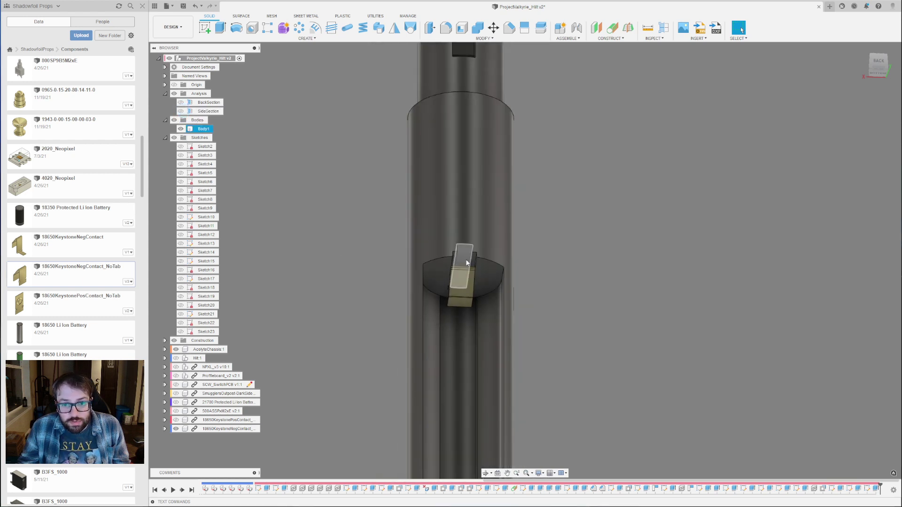
{"action": "middle_click_drag", "start_coordinate": [580, 234], "coordinate": [525, 257], "text": "shift"}
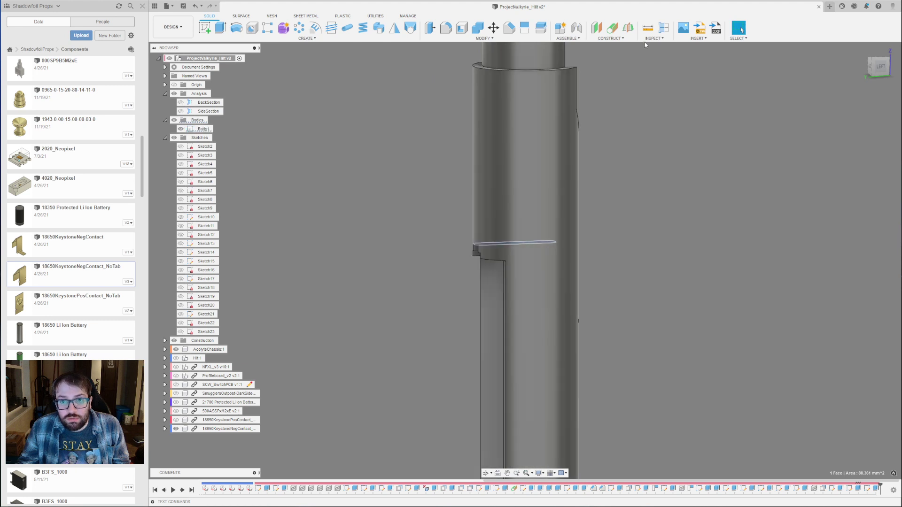
{"action": "left_click", "coordinate": [596, 29]}
{"action": "middle_click_drag", "start_coordinate": [397, 301], "coordinate": [472, 294], "text": "shift"}
{"action": "scroll", "coordinate": [551, 299], "scroll_direction": "down", "scroll_amount": 3}
{"action": "scroll", "coordinate": [346, 296], "scroll_direction": "up", "scroll_amount": 5}
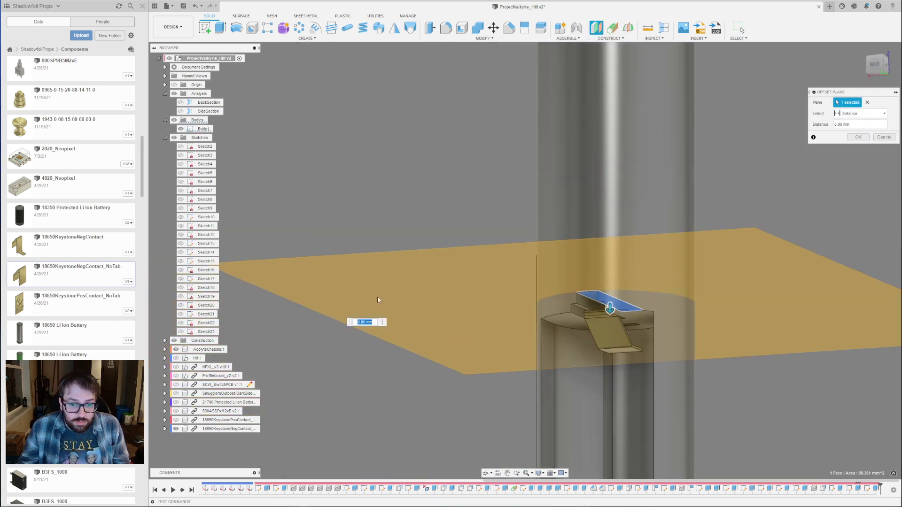
{"action": "left_click_drag", "start_coordinate": [610, 309], "coordinate": [607, 286]}
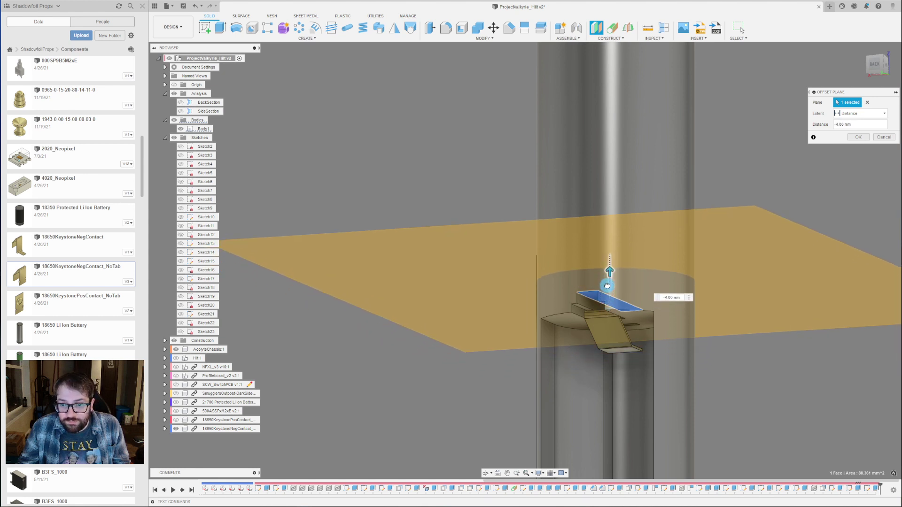
{"action": "middle_click_drag", "start_coordinate": [597, 294], "coordinate": [581, 307], "text": "shift"}
{"action": "scroll", "coordinate": [582, 308], "scroll_direction": "down", "scroll_amount": 3}
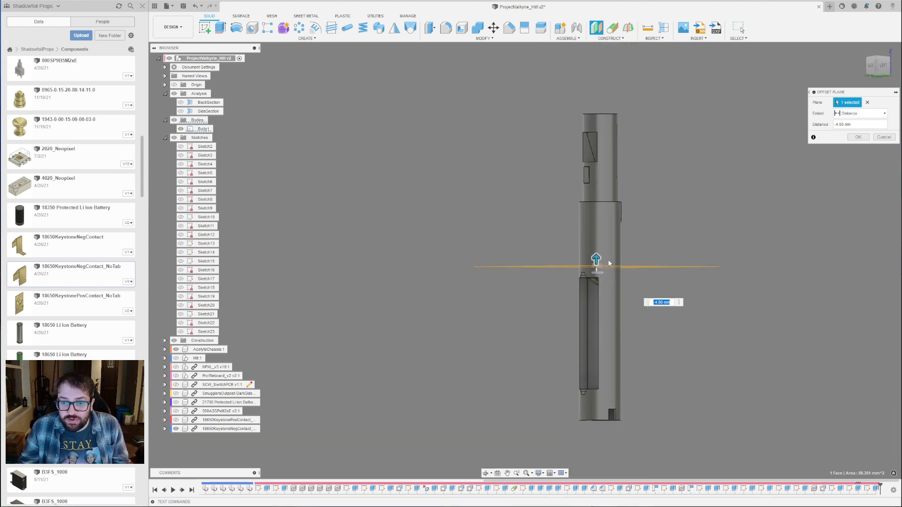
{"action": "scroll", "coordinate": [594, 263], "scroll_direction": "up", "scroll_amount": 5}
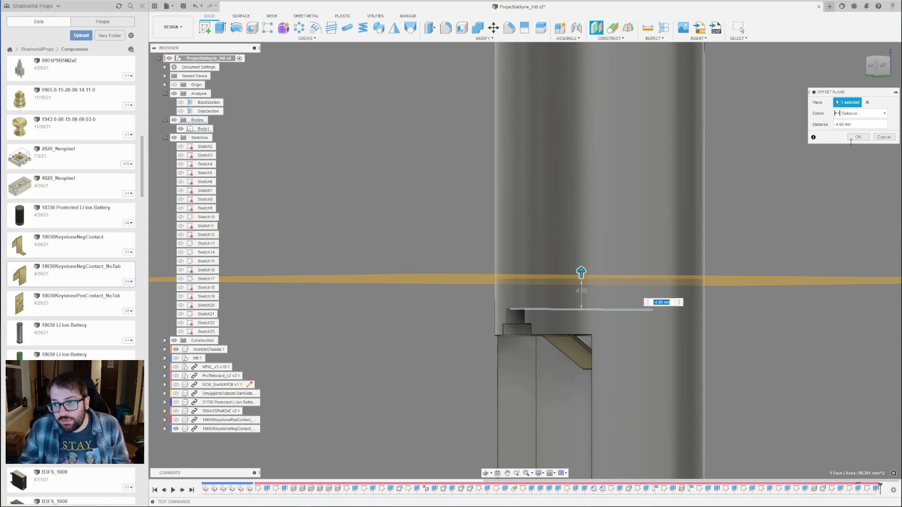
{"action": "left_click", "coordinate": [858, 136]}
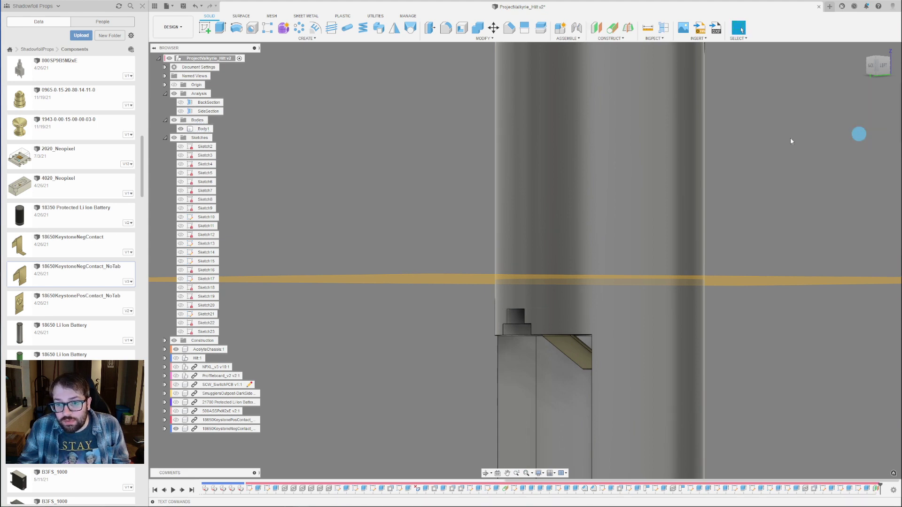
Show the SideSection analysis and start a sketch on the new offset construction plane.
{"action": "left_click", "coordinate": [180, 111]}
{"action": "scroll", "coordinate": [705, 251], "scroll_direction": "down", "scroll_amount": 3}
{"action": "mouse_move", "coordinate": [698, 300]}
{"action": "middle_mouse_down", "text": "shift"}
{"action": "mouse_move", "coordinate": [681, 263]}
{"action": "mouse_move", "coordinate": [680, 281]}
{"action": "middle_mouse_up", "text": "shift"}
{"action": "mouse_move", "coordinate": [475, 280]}
{"action": "middle_mouse_down", "text": "shift"}
{"action": "mouse_move", "coordinate": [510, 344]}
{"action": "mouse_move", "coordinate": [588, 235]}
{"action": "middle_mouse_up", "text": "shift"}
{"action": "left_click", "coordinate": [490, 218]}
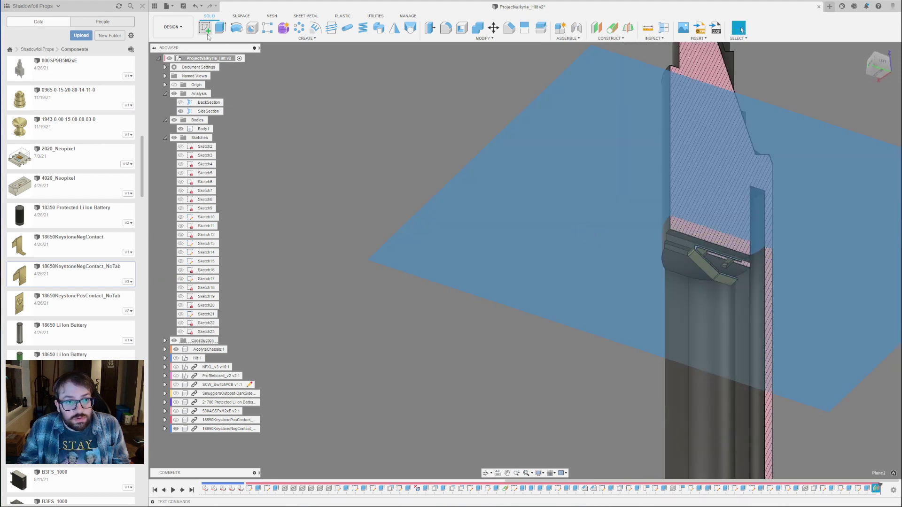
{"action": "left_click", "coordinate": [204, 35]}
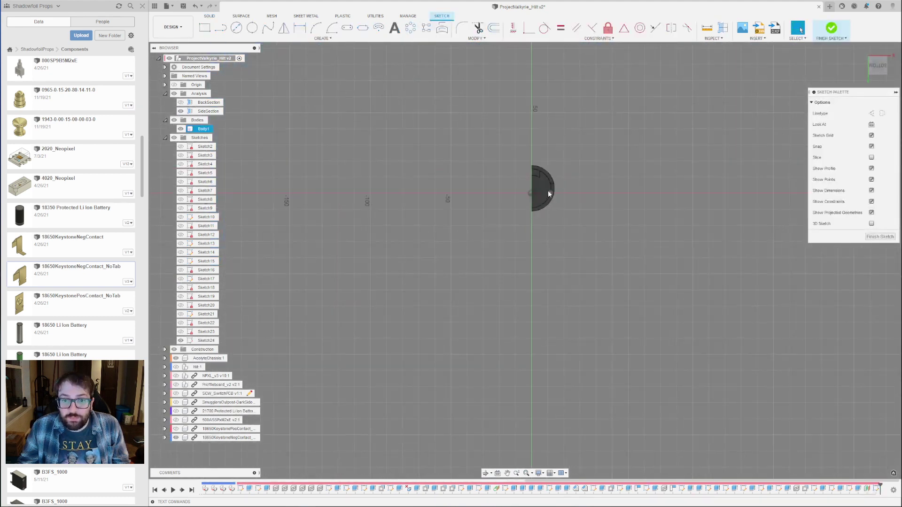
{"action": "middle_click_drag", "start_coordinate": [523, 192], "coordinate": [500, 231], "text": "shift"}
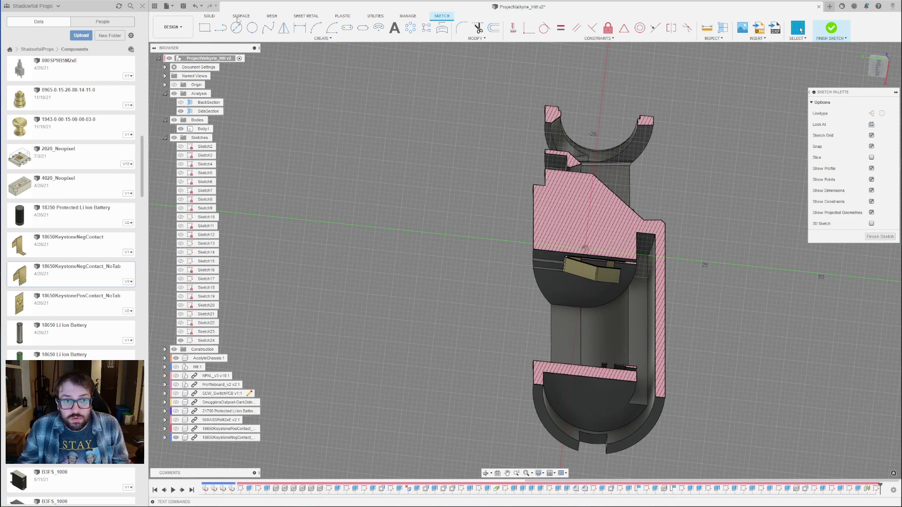
Sketch a 14 mm diameter circle on the offset plane, centred on the sketch axis within the solid block above the contact.
{"action": "key", "text": "c"}
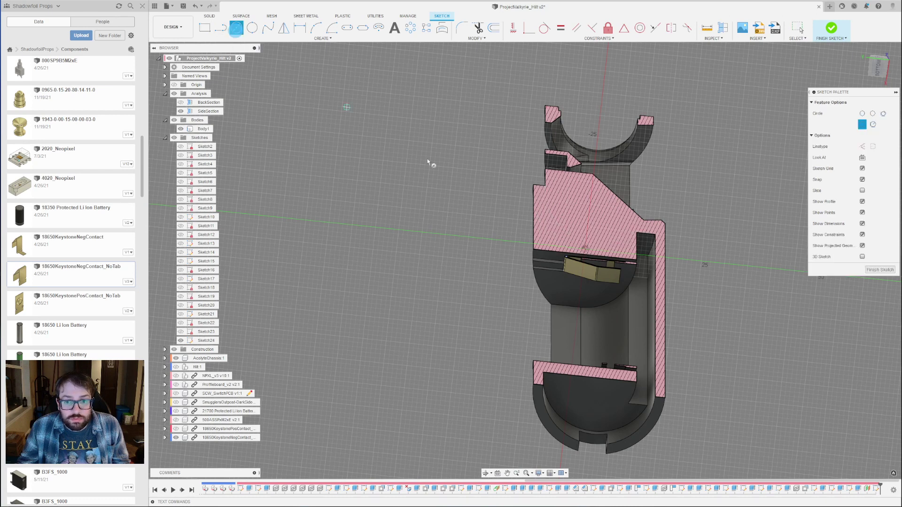
{"action": "left_click", "coordinate": [553, 241]}
{"action": "scroll", "coordinate": [646, 266], "scroll_direction": "up", "scroll_amount": 3}
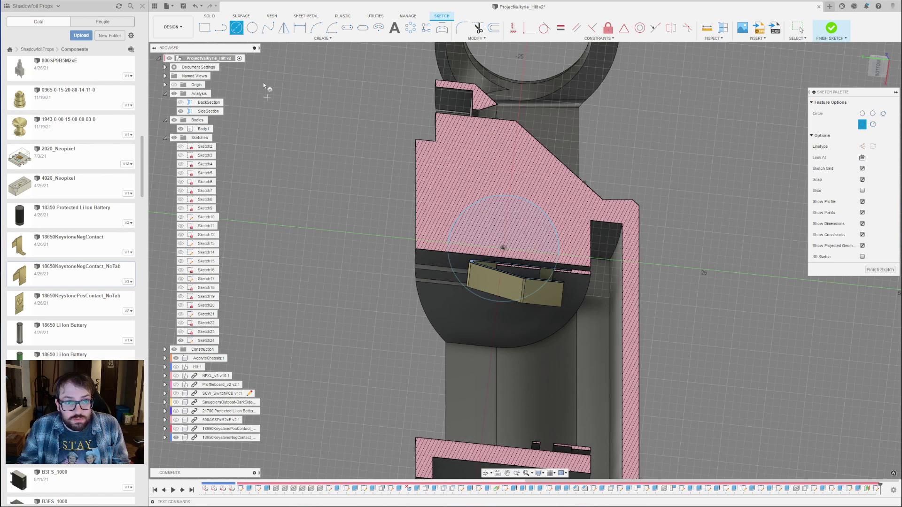
Sketch a 14 mm wide slot running from the circle's centre toward the wire channel and finish the sketch.
{"action": "left_click", "coordinate": [347, 27]}
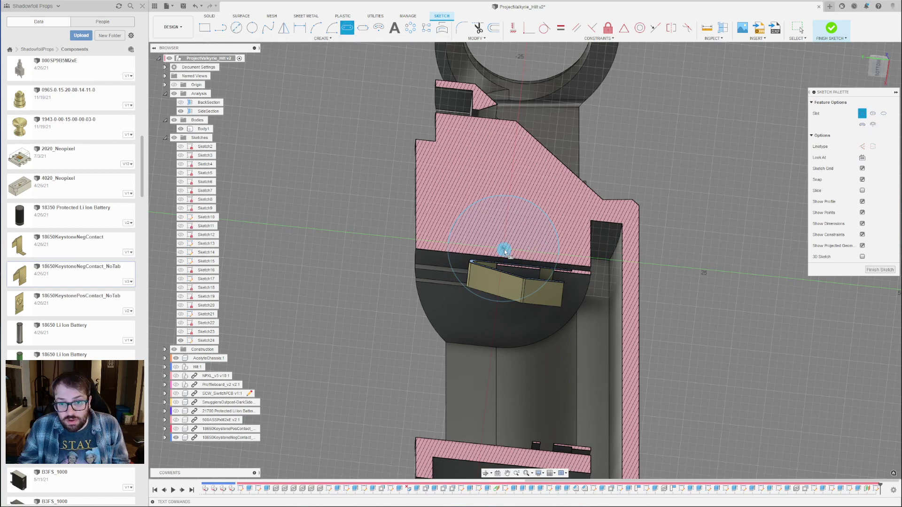
{"action": "key", "text": "Escape"}
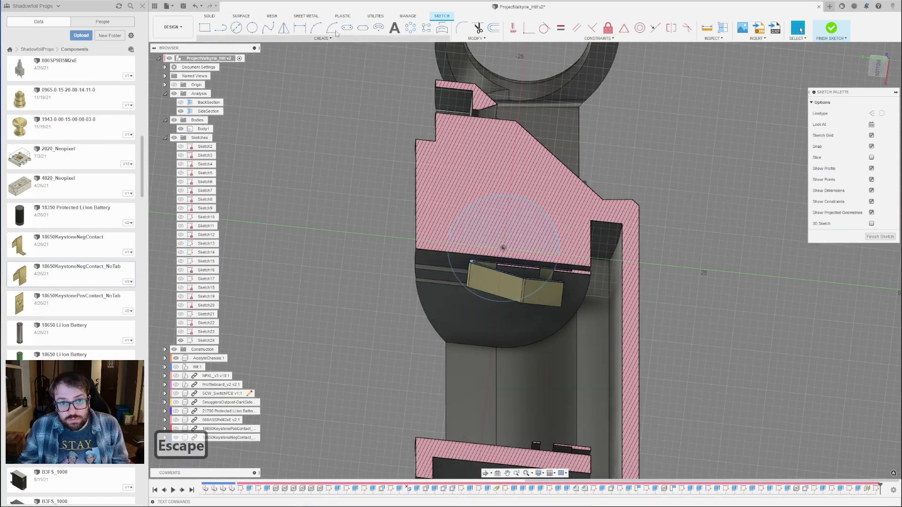
{"action": "left_click", "coordinate": [363, 28]}
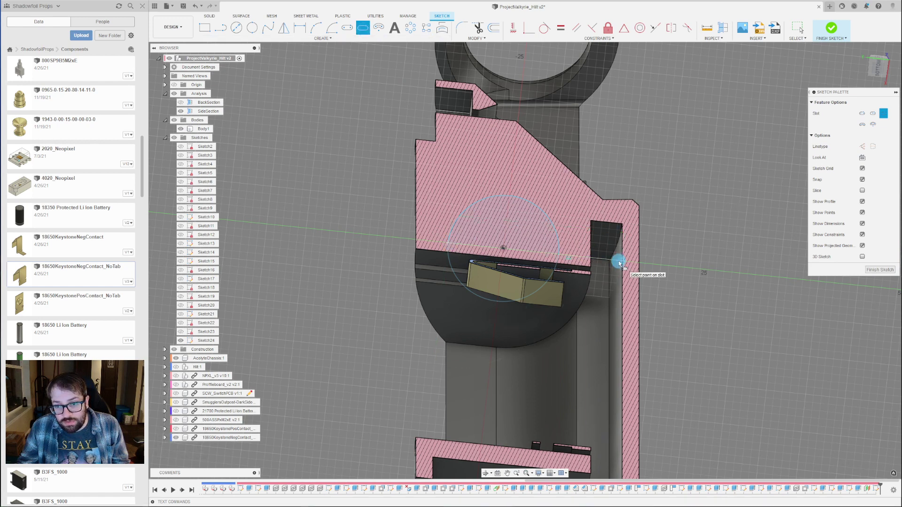
{"action": "left_click", "coordinate": [612, 295]}
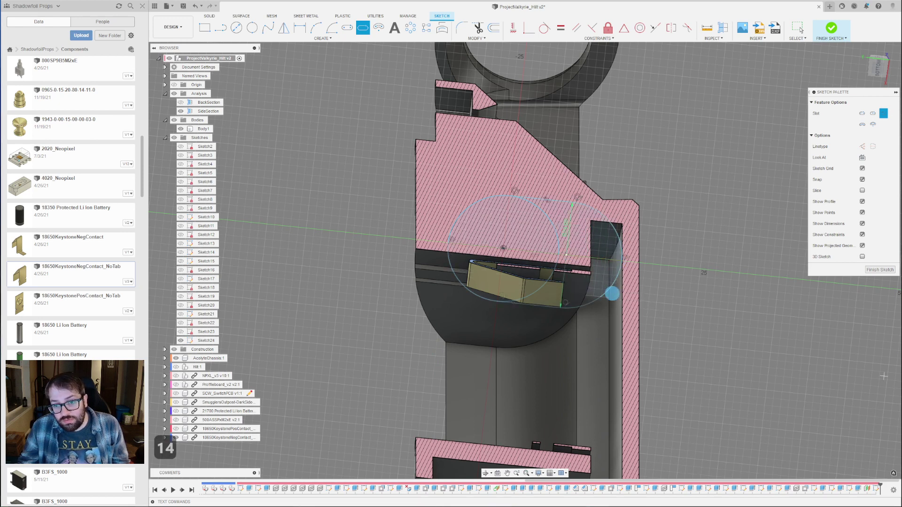
{"action": "left_click", "coordinate": [880, 270]}
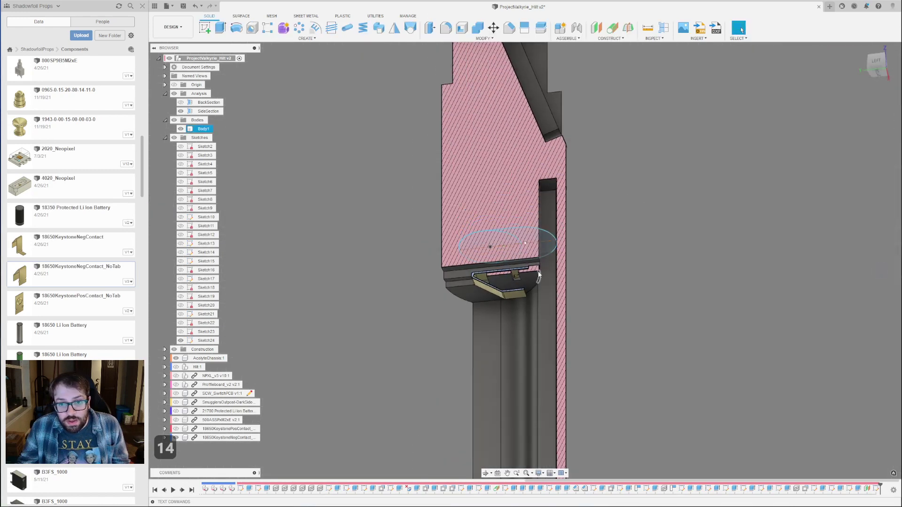
Cut-extrude the circular profile 53 mm (distance -53.00 mm) up through the solid block toward the angled section.
{"action": "scroll", "coordinate": [526, 235], "scroll_direction": "up", "scroll_amount": 3}
{"action": "left_click", "coordinate": [461, 247]}
{"action": "scroll", "coordinate": [587, 266], "scroll_direction": "down", "scroll_amount": 3}
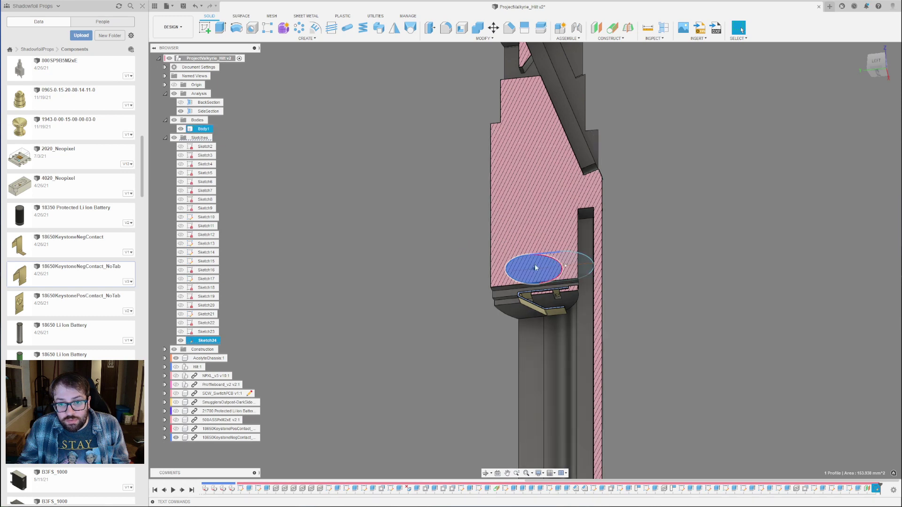
{"action": "scroll", "coordinate": [540, 279], "scroll_direction": "down", "scroll_amount": 3}
{"action": "scroll", "coordinate": [548, 310], "scroll_direction": "up", "scroll_amount": 4}
{"action": "key", "text": "e"}
{"action": "left_click_drag", "start_coordinate": [535, 328], "coordinate": [550, 120]}
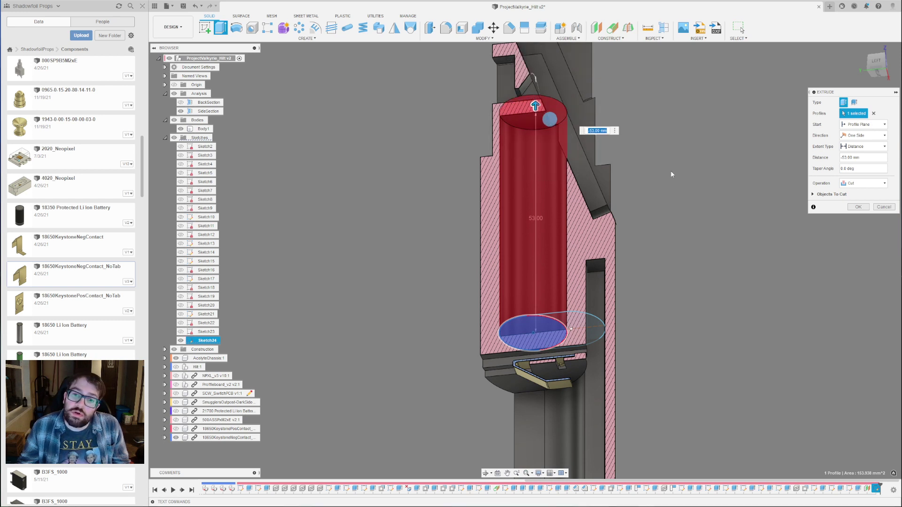
{"action": "left_click", "coordinate": [858, 207]}
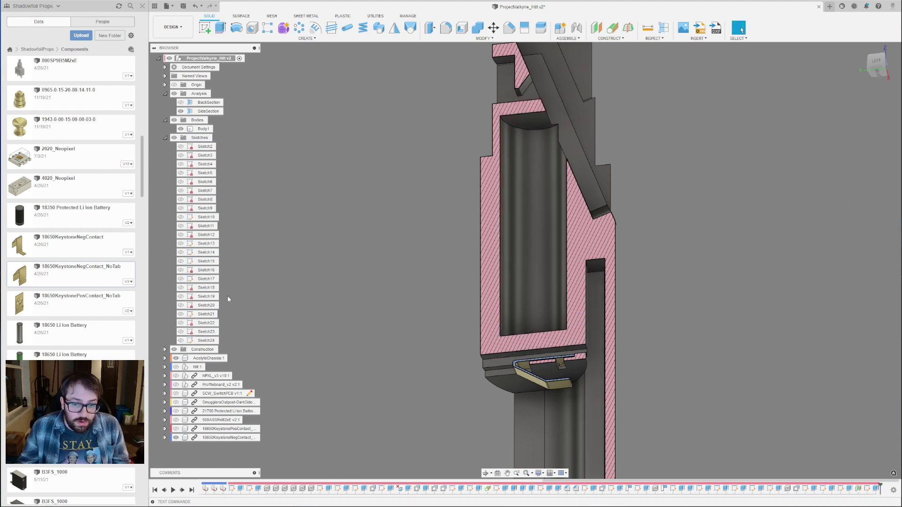
Show Sketch24 again, cut-extrude both its circle and slot profiles 17 mm (distance -17.00 mm) into the wire channel, and hide the sketch.
{"action": "left_click", "coordinate": [551, 304]}
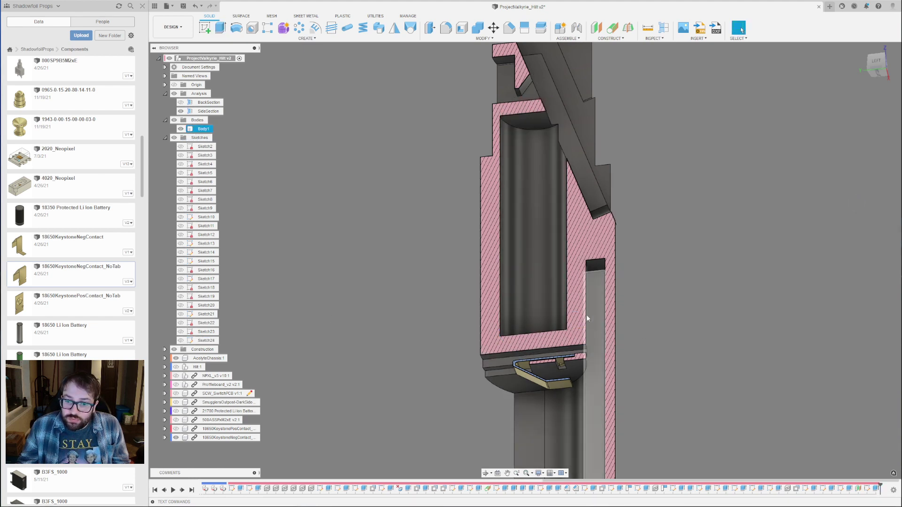
{"action": "middle_click_drag", "start_coordinate": [554, 314], "coordinate": [585, 329], "text": "shift"}
{"action": "key", "text": "Escape"}
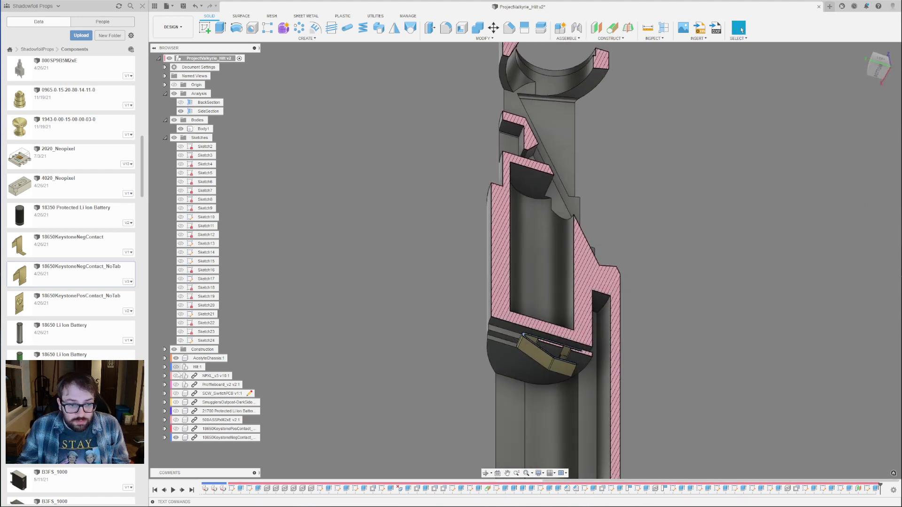
{"action": "left_click", "coordinate": [181, 341]}
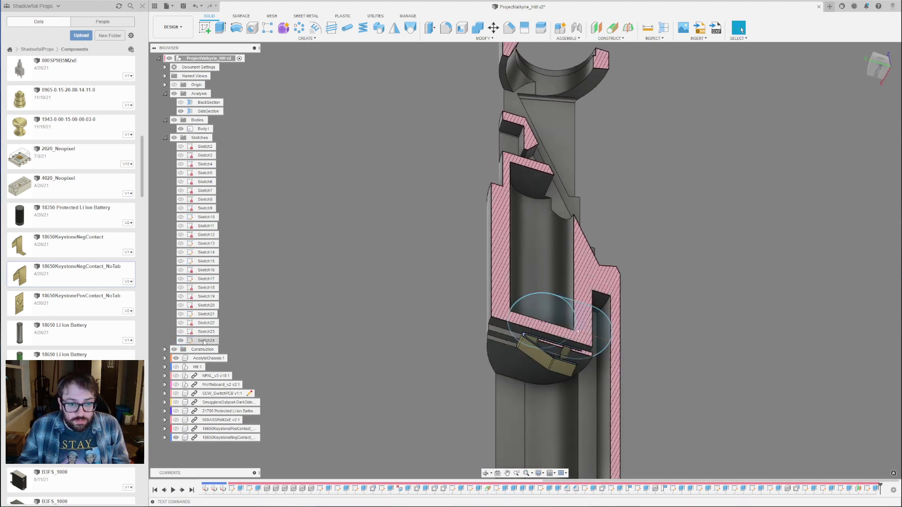
{"action": "scroll", "coordinate": [595, 317], "scroll_direction": "up", "scroll_amount": 3}
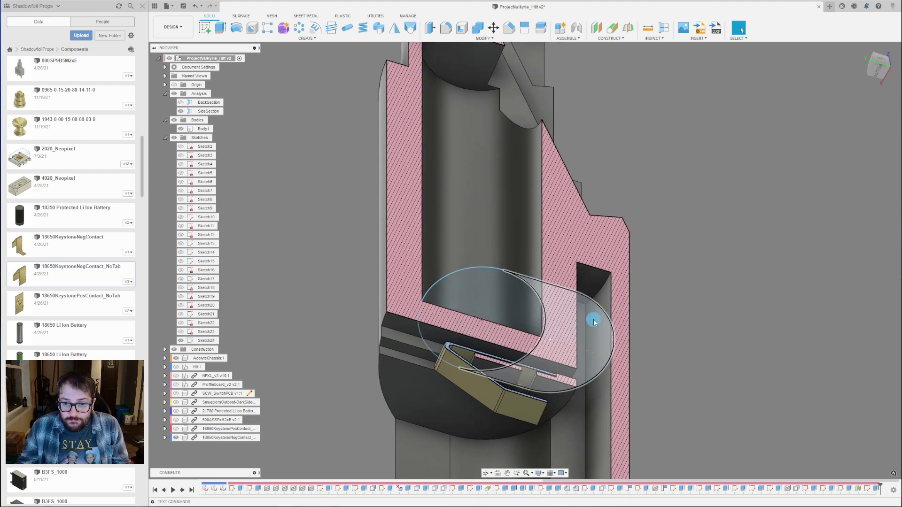
{"action": "left_click", "coordinate": [594, 319]}
{"action": "left_click", "coordinate": [522, 306], "text": "shift"}
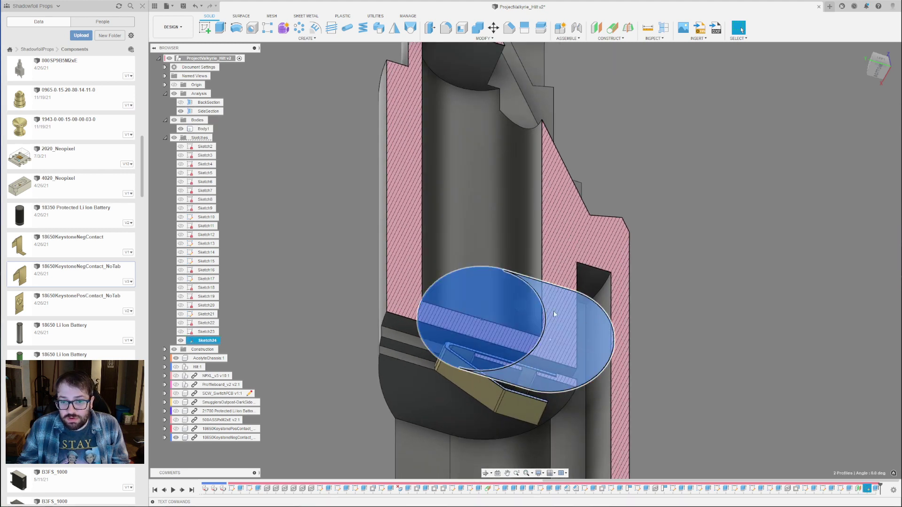
{"action": "middle_click_drag", "start_coordinate": [616, 348], "coordinate": [660, 337], "text": "shift"}
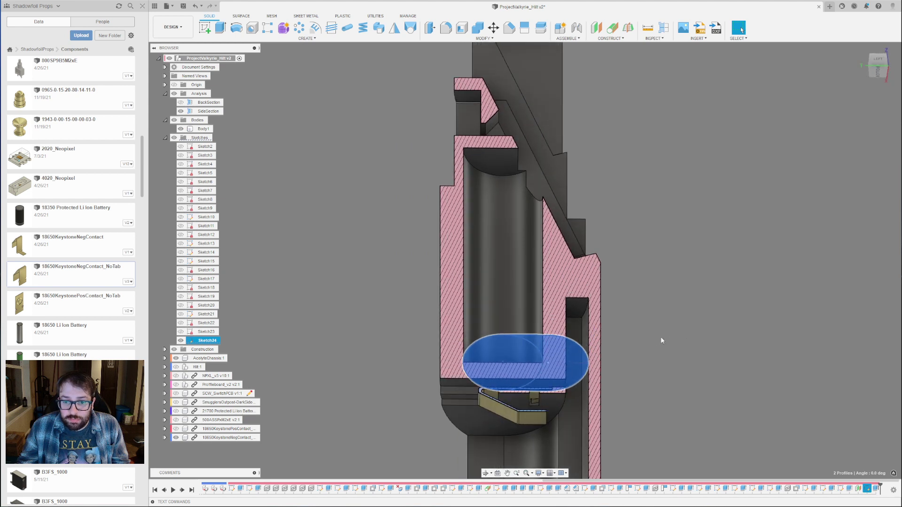
{"action": "key", "text": "e"}
{"action": "left_click_drag", "start_coordinate": [506, 368], "coordinate": [507, 297]}
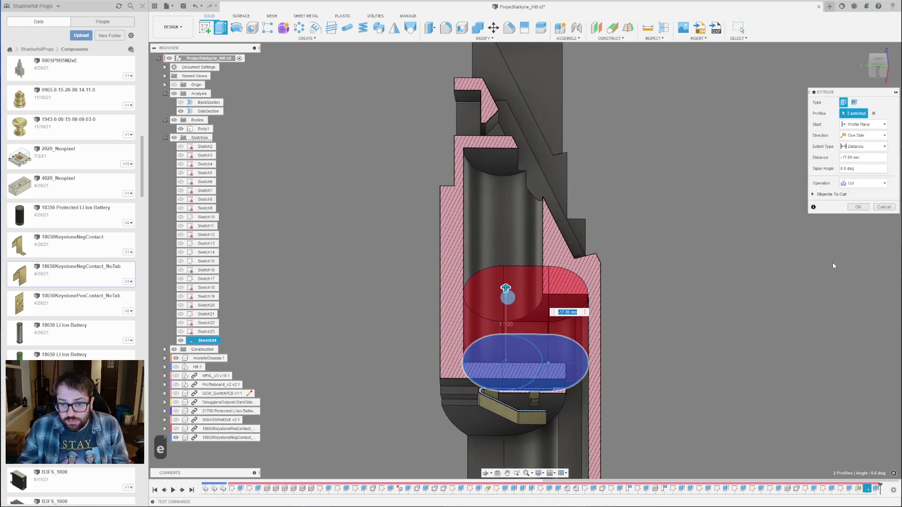
{"action": "left_click", "coordinate": [854, 209]}
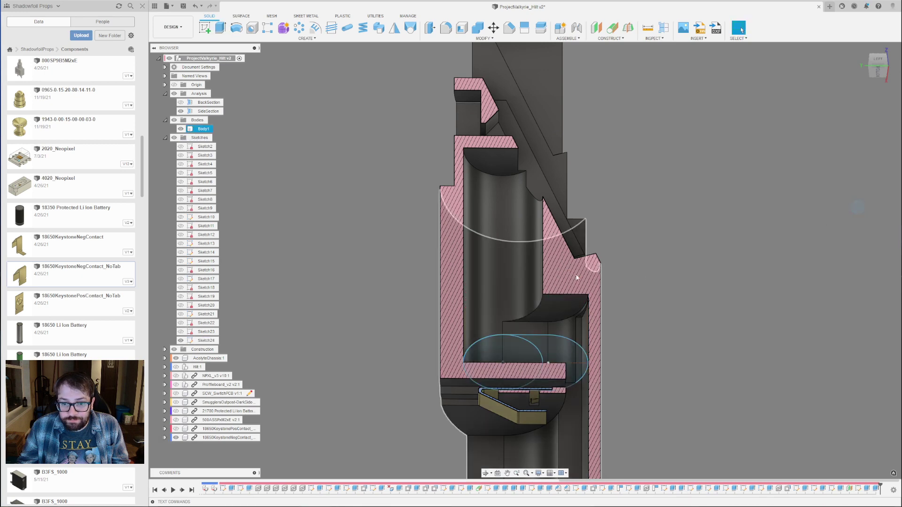
{"action": "left_click", "coordinate": [181, 341]}
Start a sketch on the upper end face of the new cylindrical bore.
{"action": "mouse_move", "coordinate": [550, 356]}
{"action": "middle_mouse_down", "text": "shift"}
{"action": "mouse_move", "coordinate": [565, 394]}
{"action": "mouse_move", "coordinate": [540, 390]}
{"action": "middle_mouse_up", "text": "shift"}
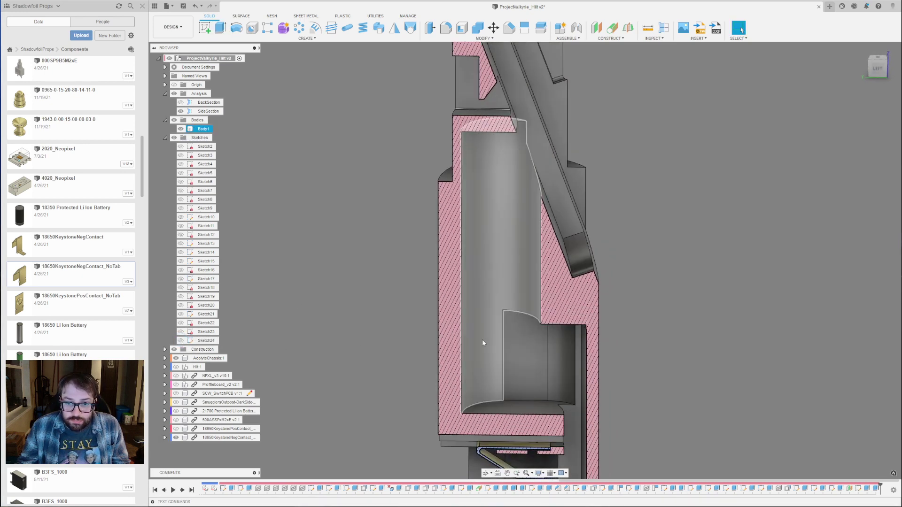
{"action": "middle_click_drag", "start_coordinate": [533, 231], "coordinate": [482, 224], "text": "shift"}
{"action": "left_click", "coordinate": [483, 224]}
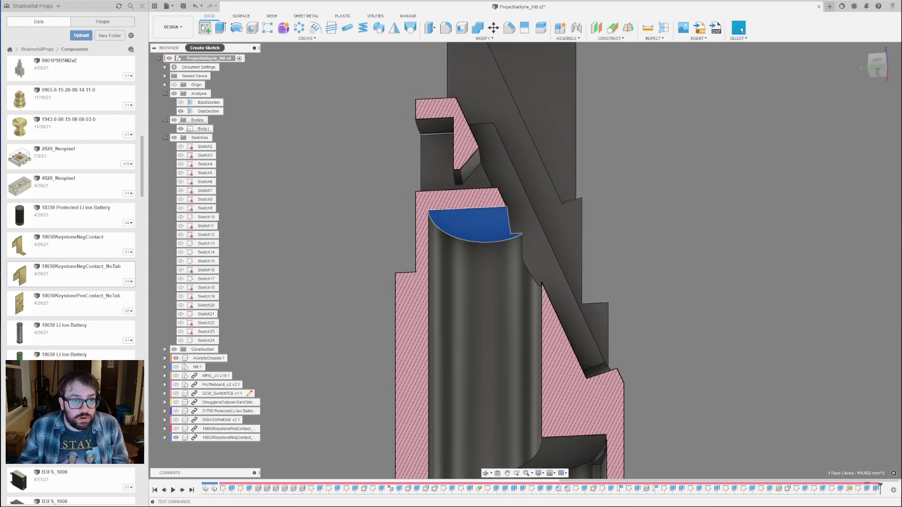
{"action": "left_click", "coordinate": [206, 28]}
{"action": "mouse_move", "coordinate": [397, 243]}
{"action": "middle_mouse_down", "text": "shift"}
{"action": "mouse_move", "coordinate": [475, 284]}
{"action": "mouse_move", "coordinate": [472, 338]}
{"action": "middle_mouse_up", "text": "shift"}
{"action": "scroll", "coordinate": [471, 338], "scroll_direction": "down", "scroll_amount": 2}
{"action": "scroll", "coordinate": [522, 134], "scroll_direction": "up", "scroll_amount": 2}
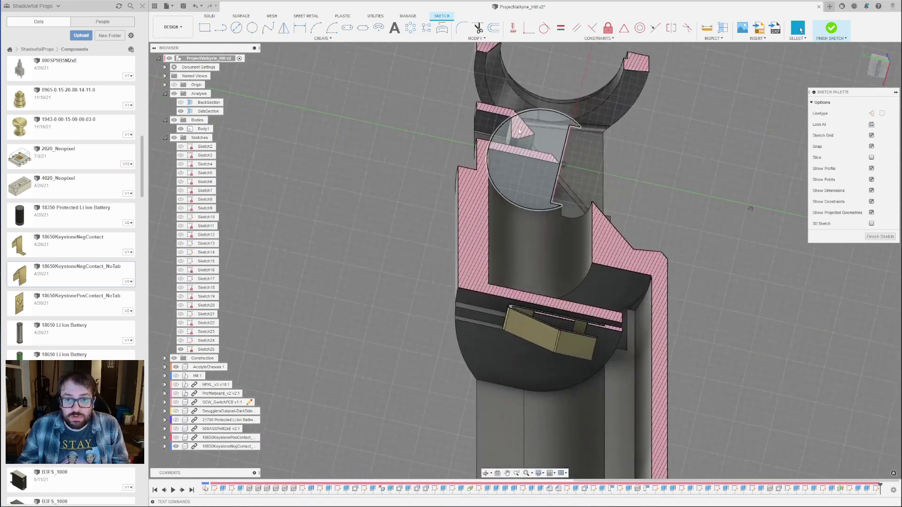
Project the inner side face of the small recess above the bore into the sketch and view the sketch plane straight on.
{"action": "key", "text": "p"}
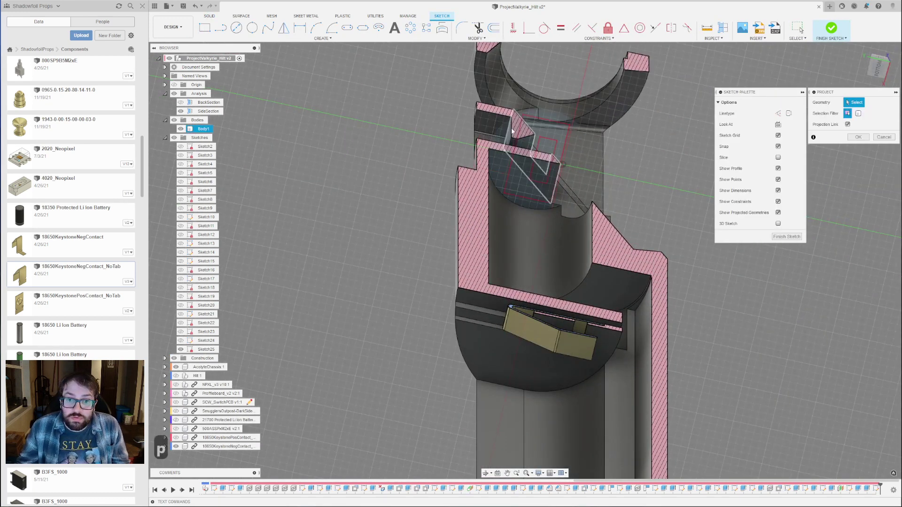
{"action": "middle_click_drag", "start_coordinate": [498, 129], "coordinate": [502, 96], "text": "shift"}
{"action": "left_click", "coordinate": [501, 95]}
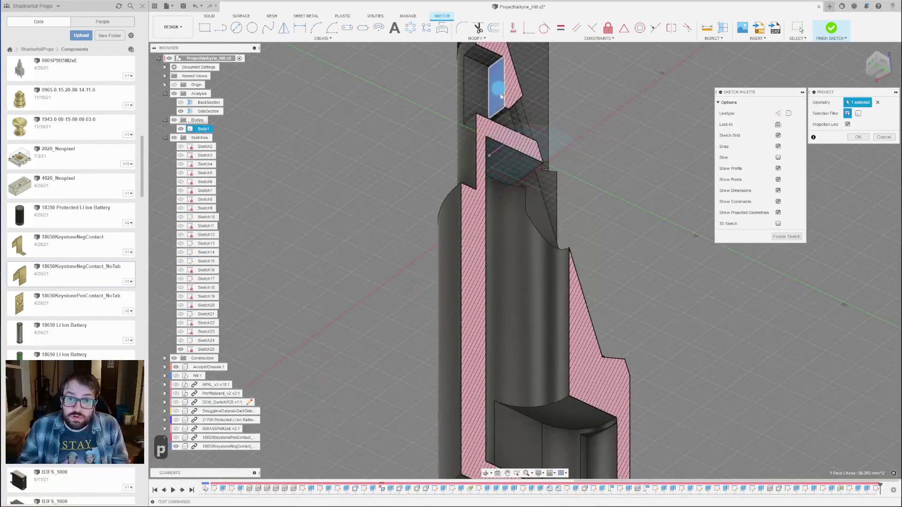
{"action": "middle_click_drag", "start_coordinate": [505, 146], "coordinate": [511, 195], "text": "shift"}
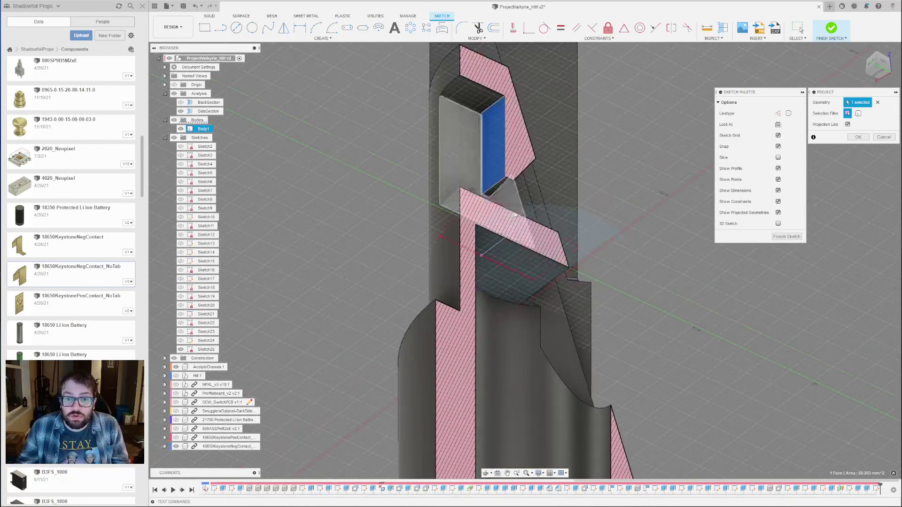
{"action": "key", "text": "Return"}
{"action": "middle_click_drag", "start_coordinate": [500, 136], "coordinate": [530, 234], "text": "shift"}
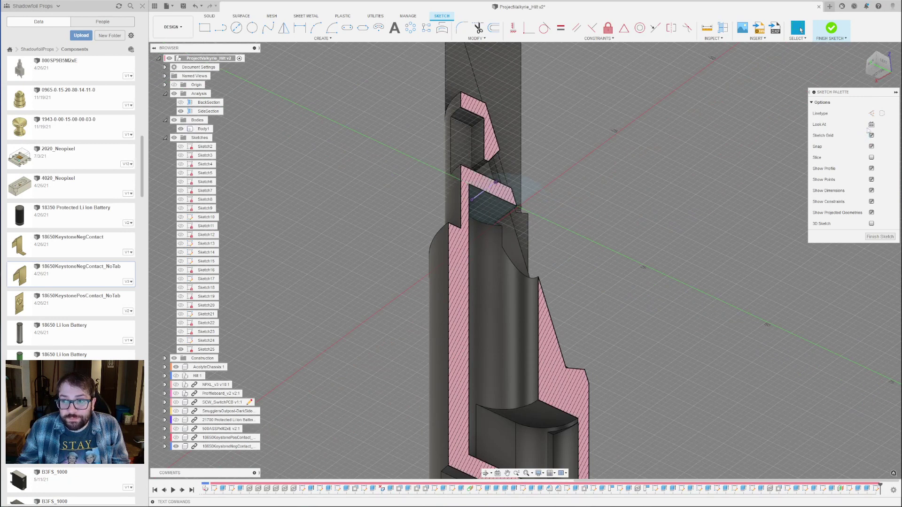
{"action": "left_click", "coordinate": [877, 74]}
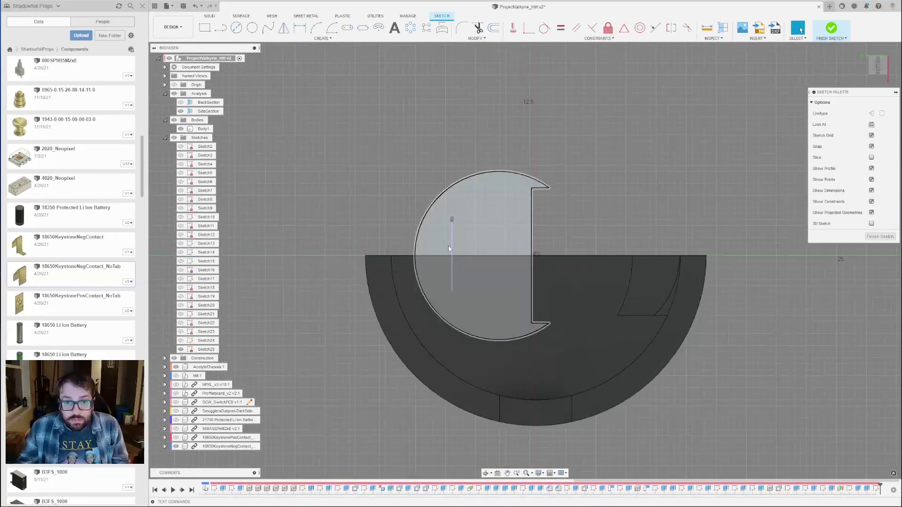
{"action": "left_click", "coordinate": [451, 247]}
{"action": "left_click", "coordinate": [493, 28]}
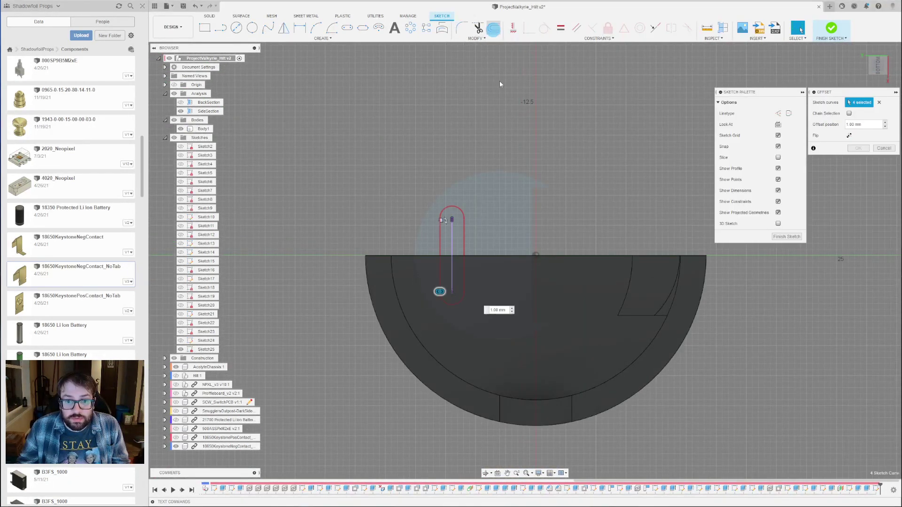
{"action": "left_click", "coordinate": [887, 149]}
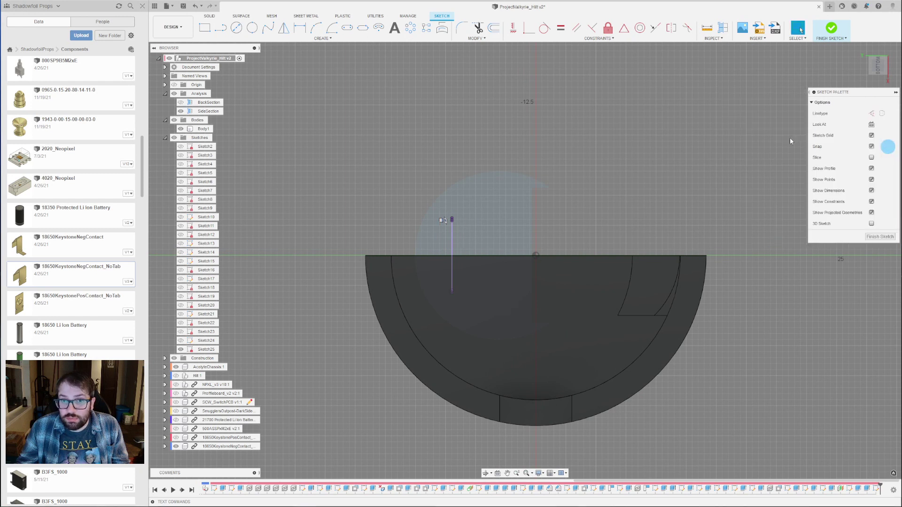
Draw a 2 mm line perpendicular to the projected line, from its midpoint toward the sketch origin.
{"action": "left_click", "coordinate": [451, 244]}
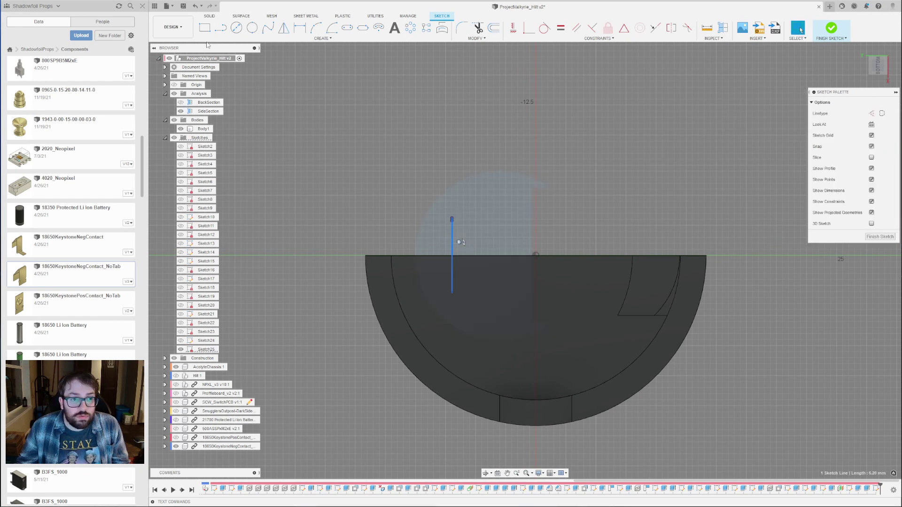
{"action": "left_click", "coordinate": [215, 30]}
{"action": "left_click", "coordinate": [454, 256]}
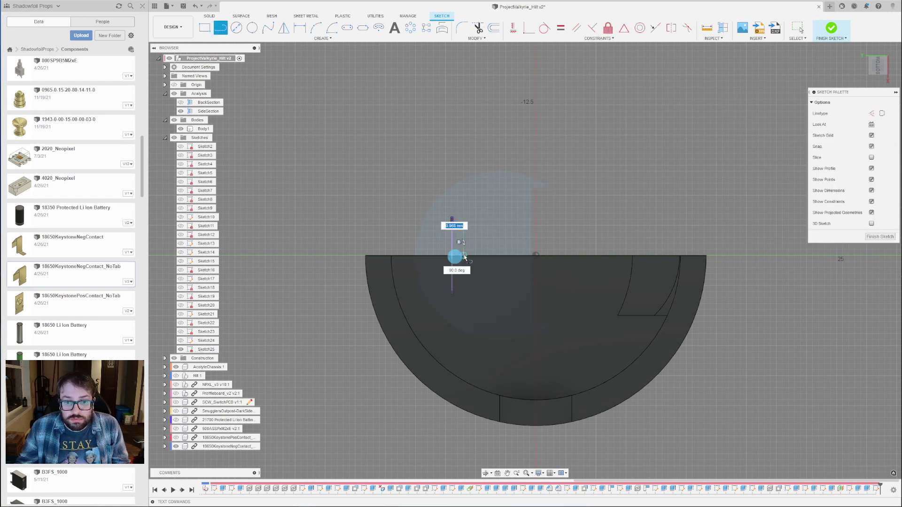
{"action": "type", "text": "2"}
{"action": "key", "text": "Return"}
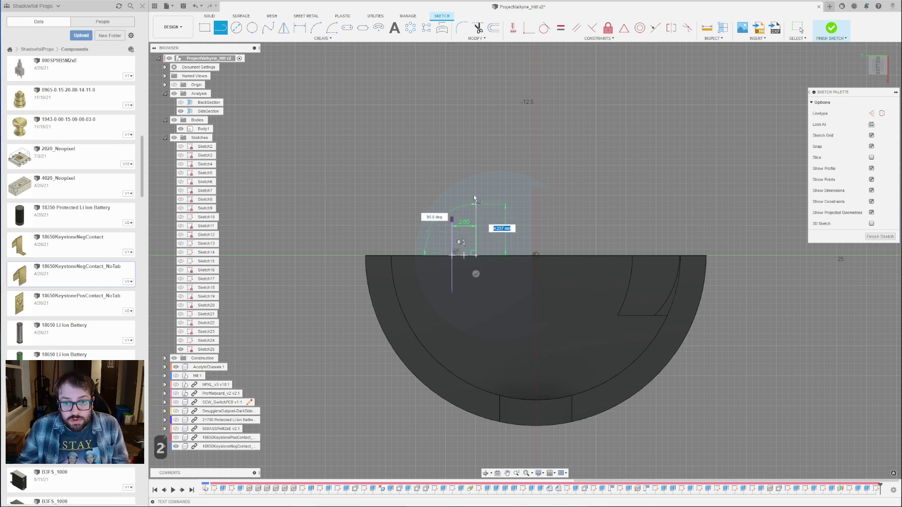
Draw lines parallel to the projected edge from the 2 mm line's end, past the bore face in both directions, and finish the sketch.
{"action": "left_click", "coordinate": [475, 153]}
{"action": "left_click", "coordinate": [495, 153]}
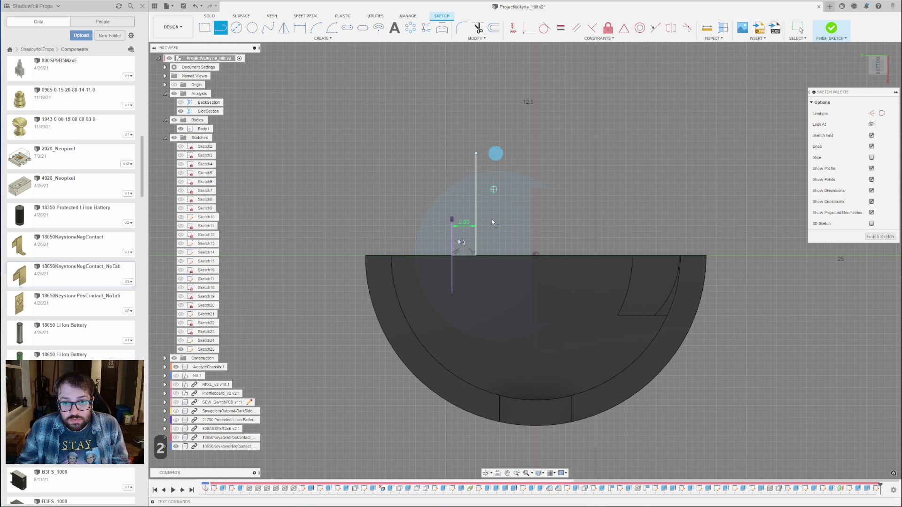
{"action": "left_click", "coordinate": [477, 351]}
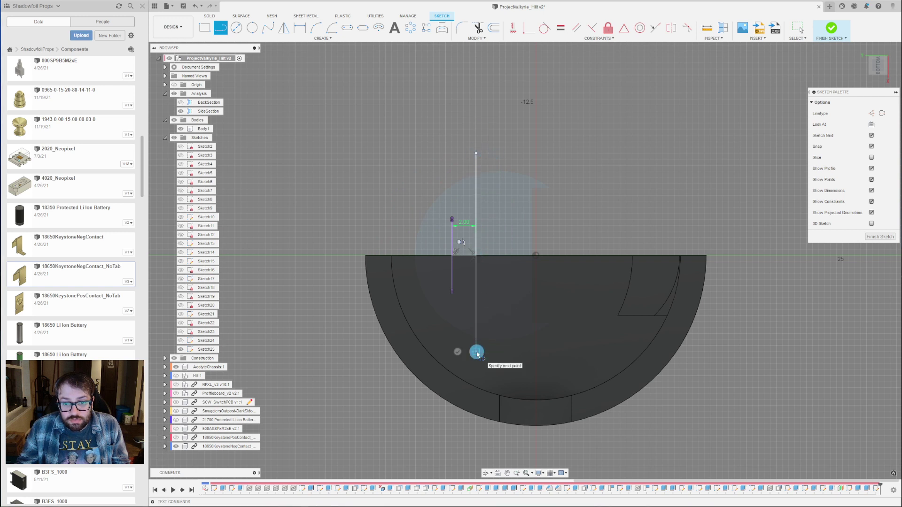
{"action": "left_click", "coordinate": [457, 353]}
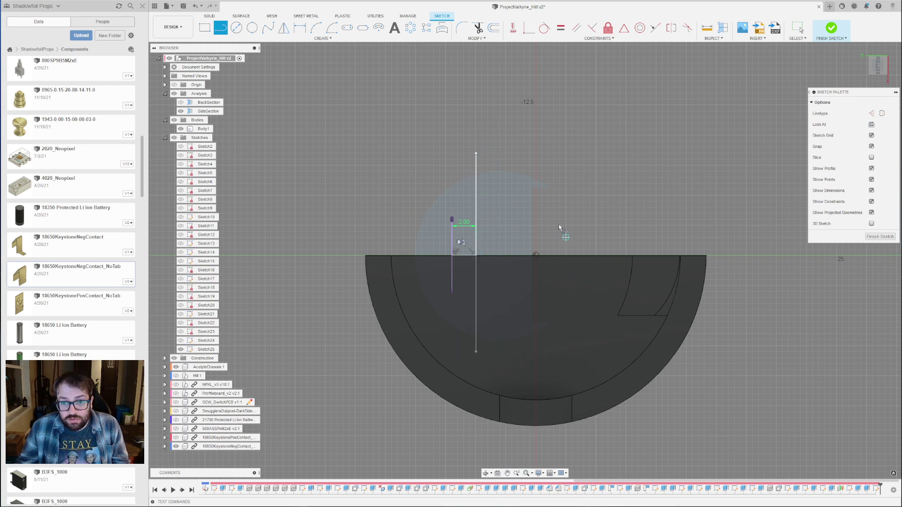
{"action": "left_click", "coordinate": [891, 237]}
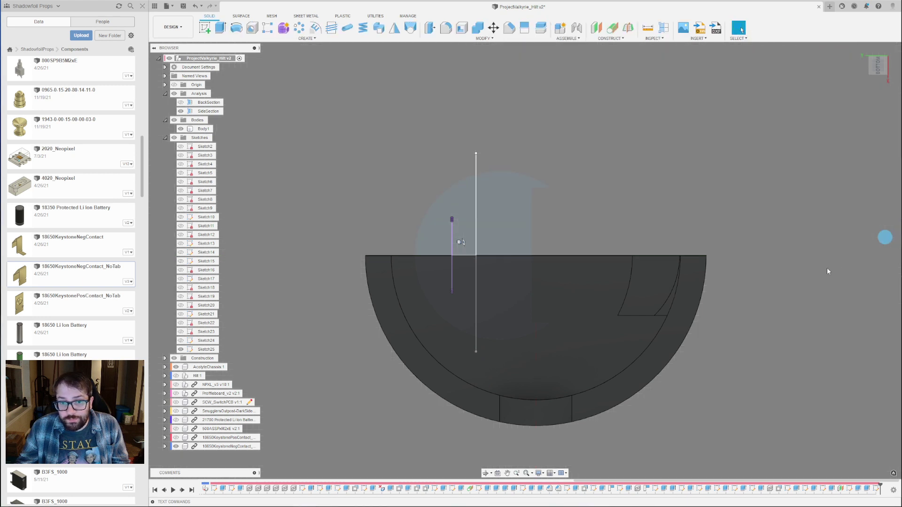
Extrude the sketch region beside the 2 mm offset line by -22 mm as a cut up through the chassis.
{"action": "left_click", "coordinate": [506, 220]}
{"action": "mouse_move", "coordinate": [675, 218]}
{"action": "middle_mouse_down", "text": "shift"}
{"action": "mouse_move", "coordinate": [634, 291]}
{"action": "mouse_move", "coordinate": [618, 375]}
{"action": "mouse_move", "coordinate": [581, 377]}
{"action": "middle_mouse_up", "text": "shift"}
{"action": "scroll", "coordinate": [580, 377], "scroll_direction": "down", "scroll_amount": 2}
{"action": "scroll", "coordinate": [534, 177], "scroll_direction": "up", "scroll_amount": 5}
{"action": "key", "text": "e"}
{"action": "left_click_drag", "start_coordinate": [615, 329], "coordinate": [622, 175]}
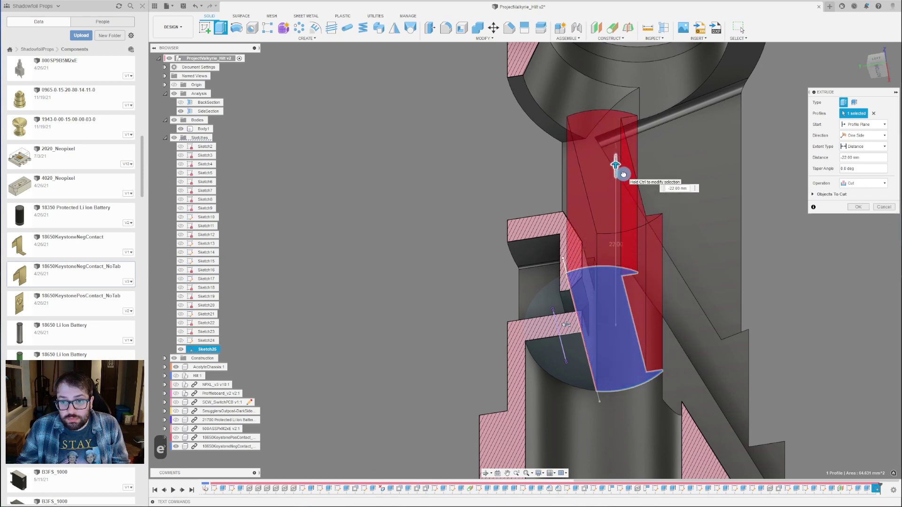
{"action": "middle_click_drag", "start_coordinate": [680, 240], "coordinate": [652, 260], "text": "shift"}
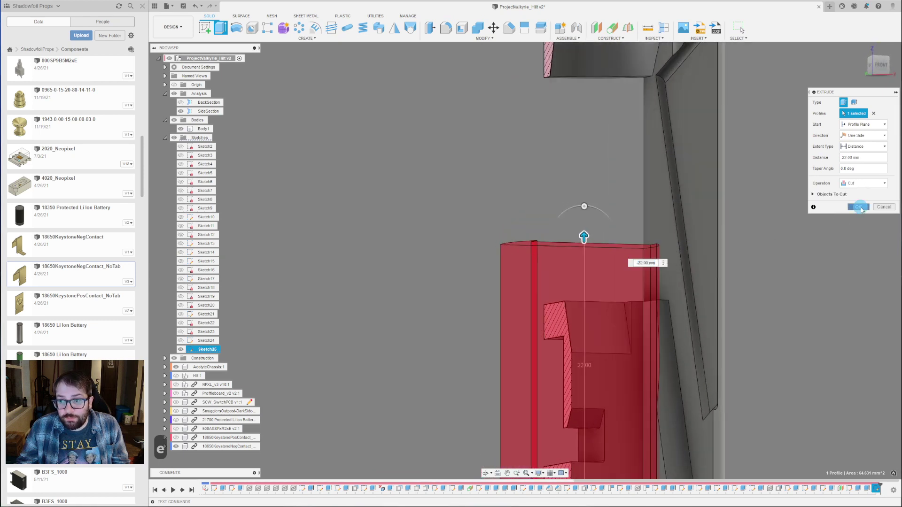
{"action": "left_click", "coordinate": [860, 208]}
Show the 21700 battery, SmugglersOutpost, SCW_SwitchPCB, Profileboard and NPXL components inside the chassis, keeping the 000ASSPM2xE part hidden.
{"action": "scroll", "coordinate": [506, 232], "scroll_direction": "down", "scroll_amount": 4}
{"action": "middle_click_drag", "start_coordinate": [506, 231], "coordinate": [556, 270], "text": "shift"}
{"action": "scroll", "coordinate": [555, 270], "scroll_direction": "down", "scroll_amount": 3}
{"action": "left_click", "coordinate": [455, 153]}
{"action": "scroll", "coordinate": [455, 153], "scroll_direction": "down", "scroll_amount": 4}
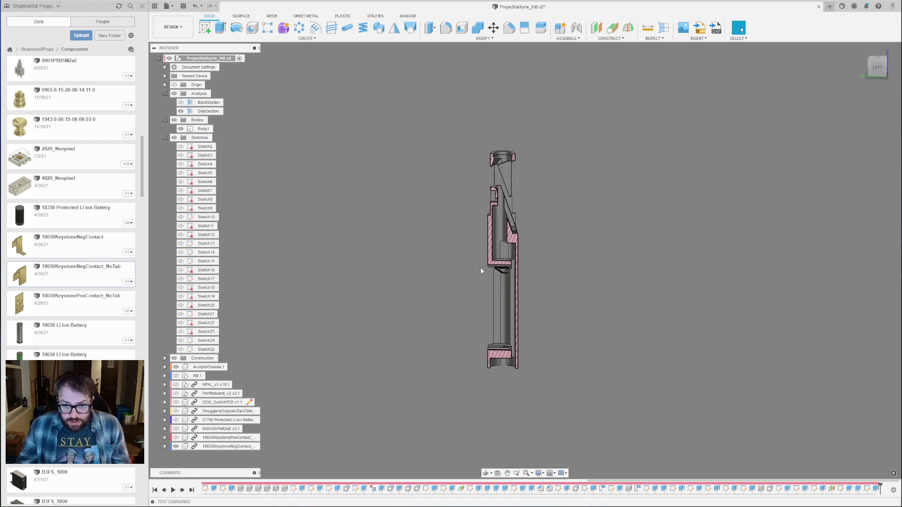
{"action": "left_click", "coordinate": [176, 429]}
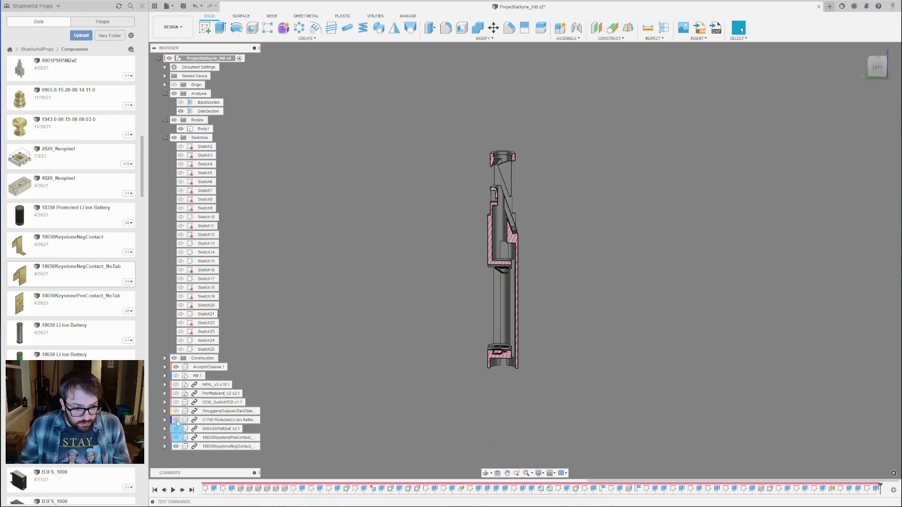
{"action": "left_click", "coordinate": [177, 420]}
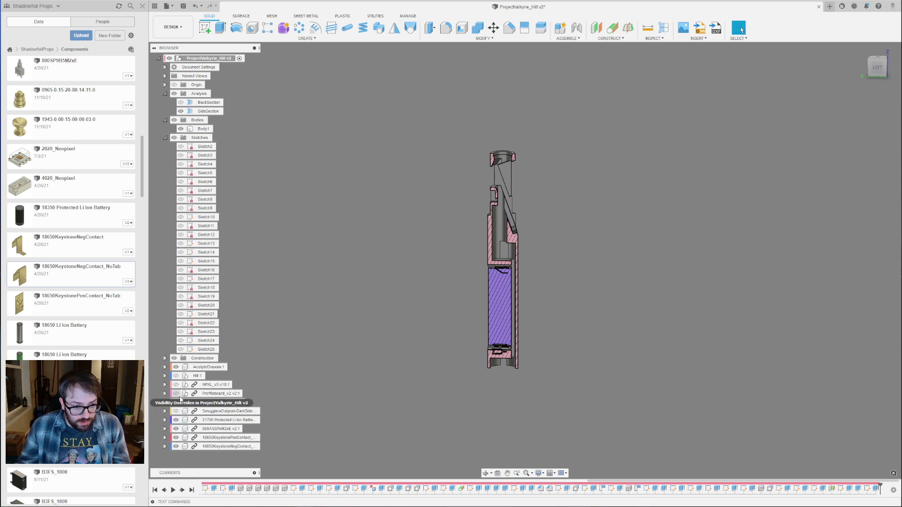
{"action": "left_click", "coordinate": [176, 428]}
{"action": "left_click", "coordinate": [175, 402]}
{"action": "left_click", "coordinate": [178, 403]}
{"action": "left_click", "coordinate": [177, 393]}
{"action": "left_click", "coordinate": [177, 384]}
Examine in section how the battery, electronics and boards sit relative to the chassis bores and the new cut.
{"action": "scroll", "coordinate": [515, 211], "scroll_direction": "up", "scroll_amount": 3}
{"action": "mouse_move", "coordinate": [491, 244]}
{"action": "middle_mouse_down", "text": "shift"}
{"action": "mouse_move", "coordinate": [336, 242]}
{"action": "mouse_move", "coordinate": [490, 247]}
{"action": "middle_mouse_up", "text": "shift"}
{"action": "scroll", "coordinate": [489, 172], "scroll_direction": "down", "scroll_amount": 3}
{"action": "scroll", "coordinate": [489, 349], "scroll_direction": "up", "scroll_amount": 4}
{"action": "middle_click_drag", "start_coordinate": [489, 349], "coordinate": [469, 336], "text": "shift"}
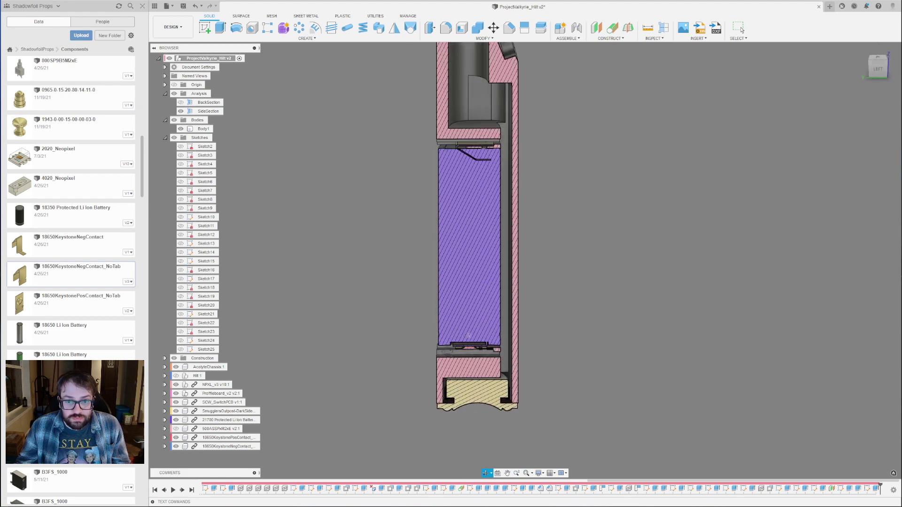
{"action": "scroll", "coordinate": [489, 333], "scroll_direction": "down", "scroll_amount": 4}
{"action": "scroll", "coordinate": [488, 217], "scroll_direction": "up", "scroll_amount": 5}
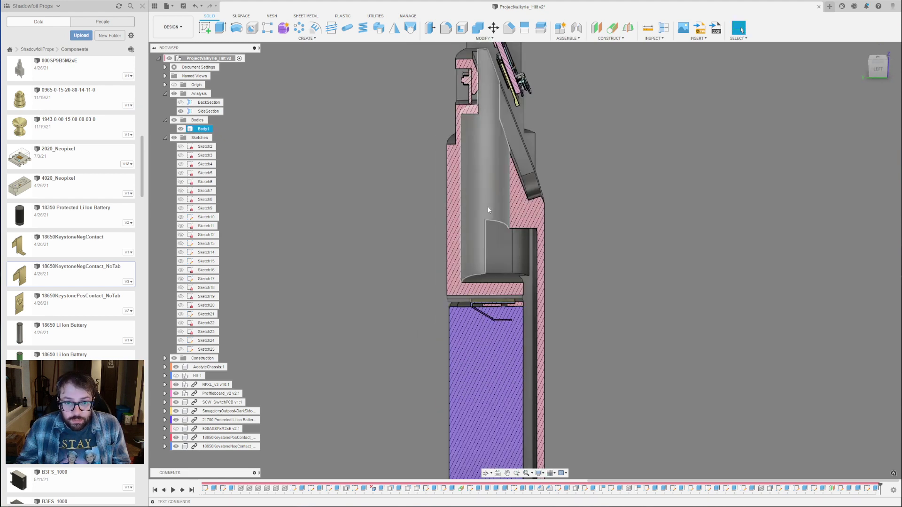
{"action": "scroll", "coordinate": [506, 235], "scroll_direction": "down", "scroll_amount": 3}
{"action": "scroll", "coordinate": [505, 184], "scroll_direction": "up", "scroll_amount": 3}
{"action": "scroll", "coordinate": [504, 196], "scroll_direction": "up", "scroll_amount": 1}
{"action": "middle_click_drag", "start_coordinate": [505, 193], "coordinate": [499, 198], "text": "shift"}
{"action": "scroll", "coordinate": [499, 197], "scroll_direction": "up", "scroll_amount": 5}
Chamfer the curved edge where the cylindrical bore breaks through the sloped pocket below the electronics boards.
{"action": "left_click", "coordinate": [502, 277]}
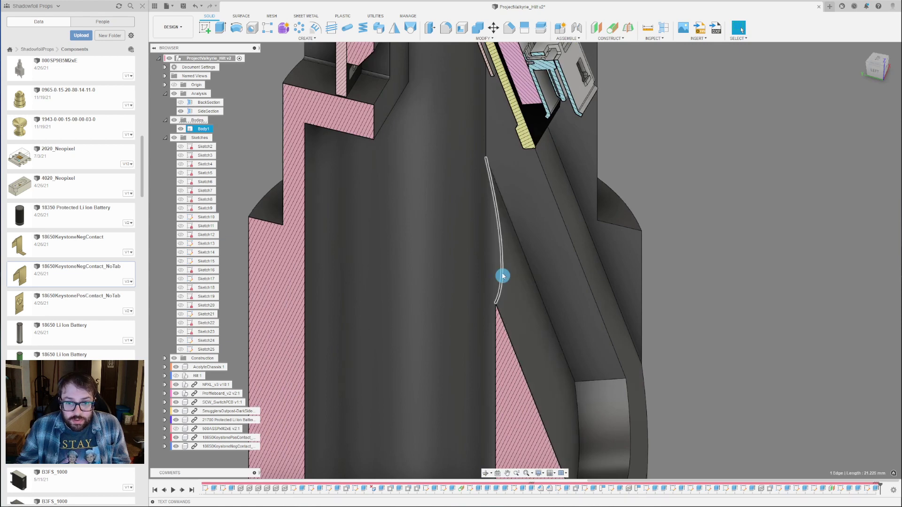
{"action": "scroll", "coordinate": [503, 264], "scroll_direction": "down", "scroll_amount": 3}
{"action": "key", "text": "shift+c"}
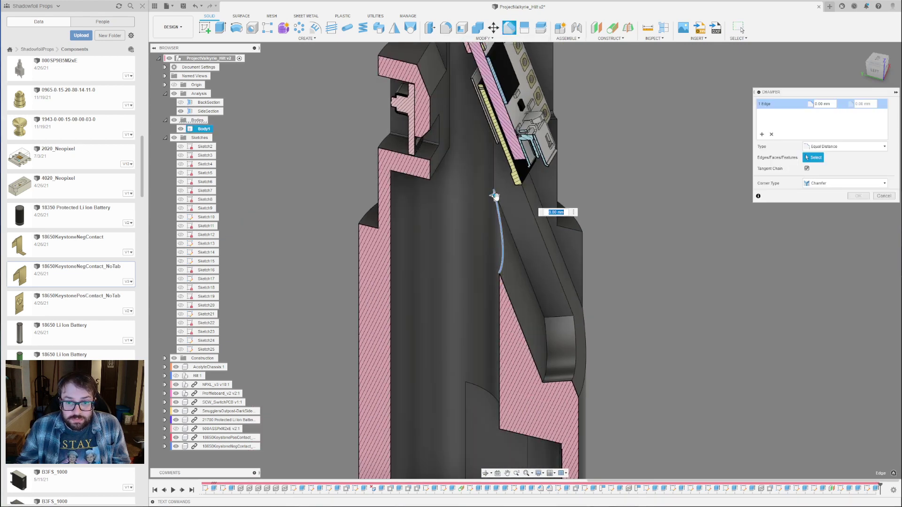
{"action": "middle_click_drag", "start_coordinate": [492, 198], "coordinate": [502, 190], "text": "shift"}
{"action": "left_click_drag", "start_coordinate": [503, 191], "coordinate": [466, 205]}
{"action": "left_click", "coordinate": [858, 195]}
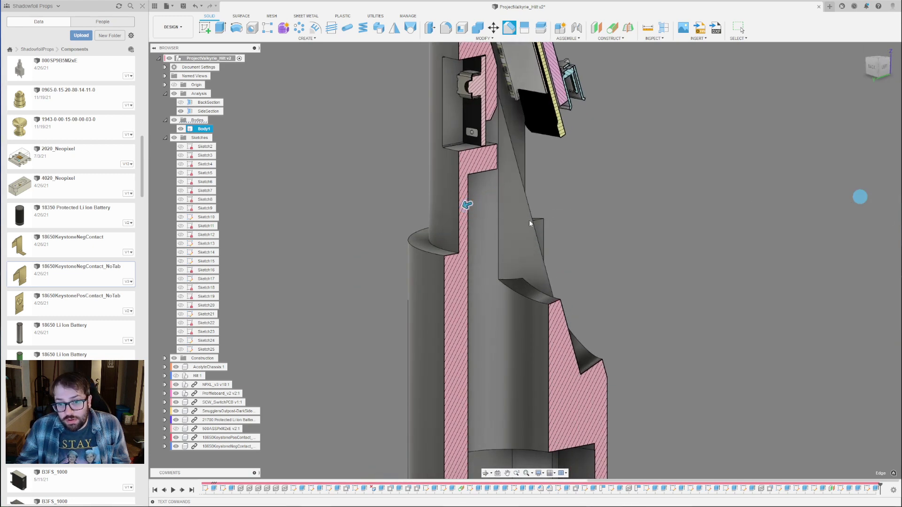
Turn off the SideSection analysis and bring the lower battery section of the whole chassis into a side view.
{"action": "scroll", "coordinate": [522, 219], "scroll_direction": "down", "scroll_amount": 6}
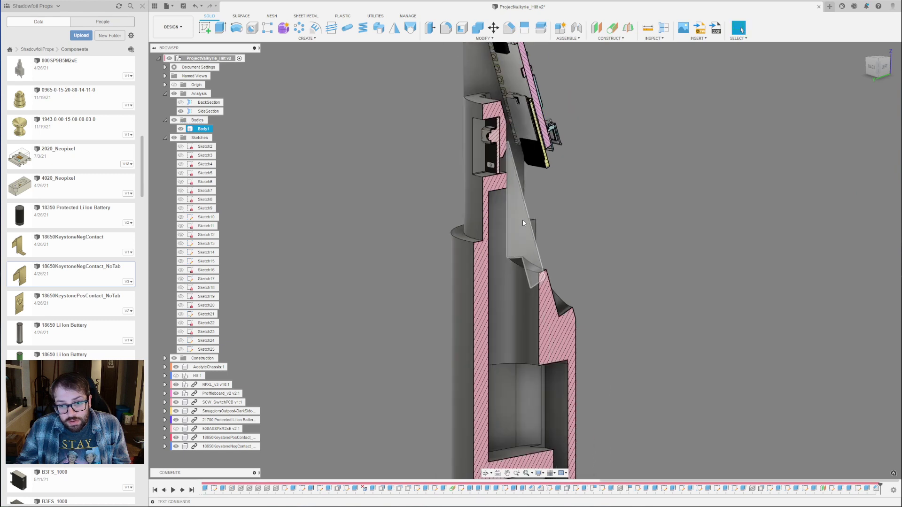
{"action": "mouse_move", "coordinate": [570, 324]}
{"action": "middle_mouse_down", "text": "shift"}
{"action": "mouse_move", "coordinate": [590, 328]}
{"action": "mouse_move", "coordinate": [641, 302]}
{"action": "middle_mouse_up", "text": "shift"}
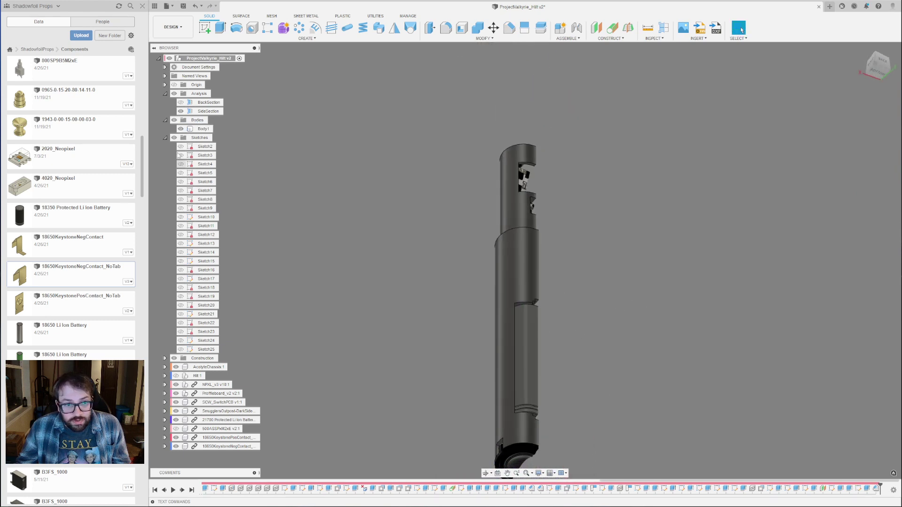
{"action": "left_click", "coordinate": [181, 111]}
{"action": "scroll", "coordinate": [559, 418], "scroll_direction": "up", "scroll_amount": 3}
{"action": "middle_click_drag", "start_coordinate": [504, 277], "coordinate": [471, 286], "text": "shift"}
{"action": "scroll", "coordinate": [500, 119], "scroll_direction": "down", "scroll_amount": 5}
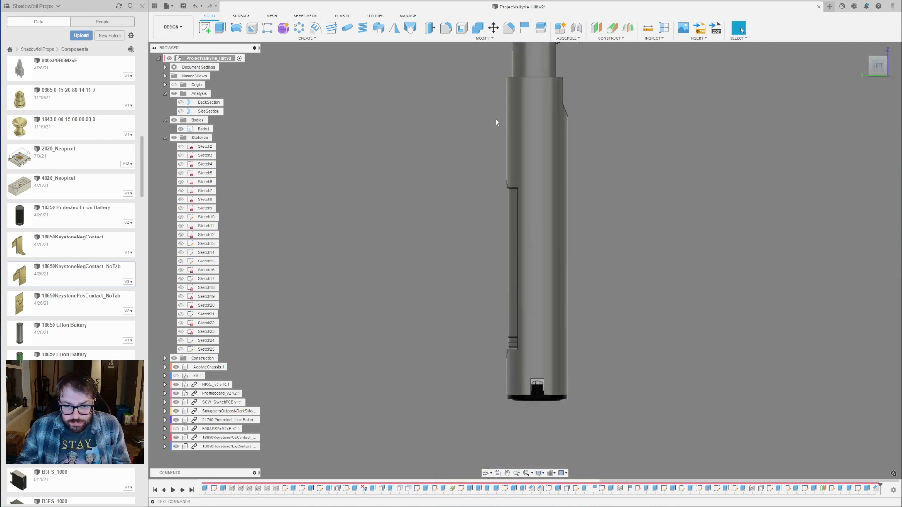
{"action": "scroll", "coordinate": [427, 172], "scroll_direction": "up", "scroll_amount": 3}
Start a sketch on the vertical side plane through the hilt axis and project the battery's cylindrical face into it.
{"action": "left_click", "coordinate": [205, 27]}
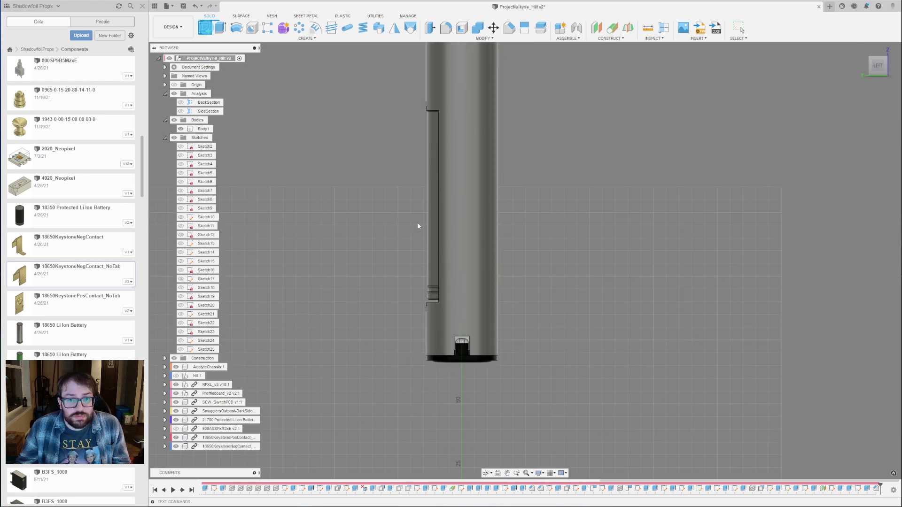
{"action": "scroll", "coordinate": [436, 163], "scroll_direction": "down", "scroll_amount": 3}
{"action": "left_click", "coordinate": [489, 359]}
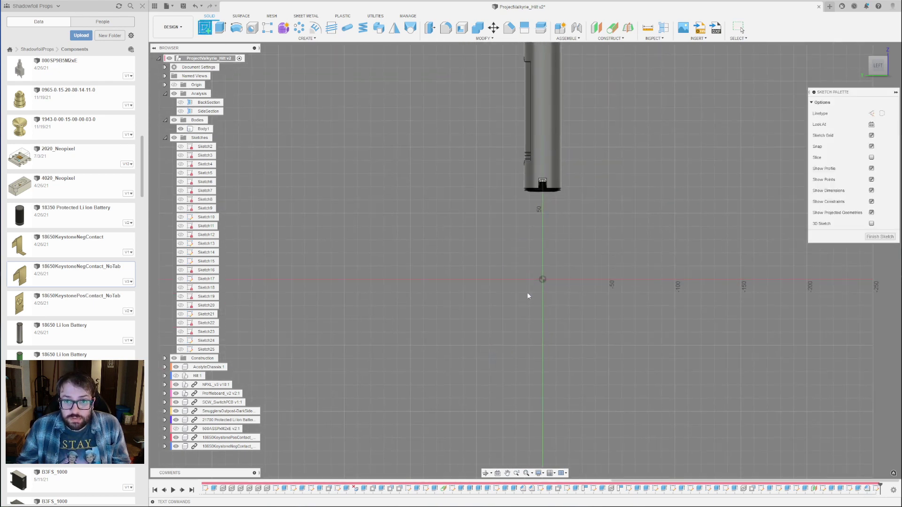
{"action": "key", "text": "p"}
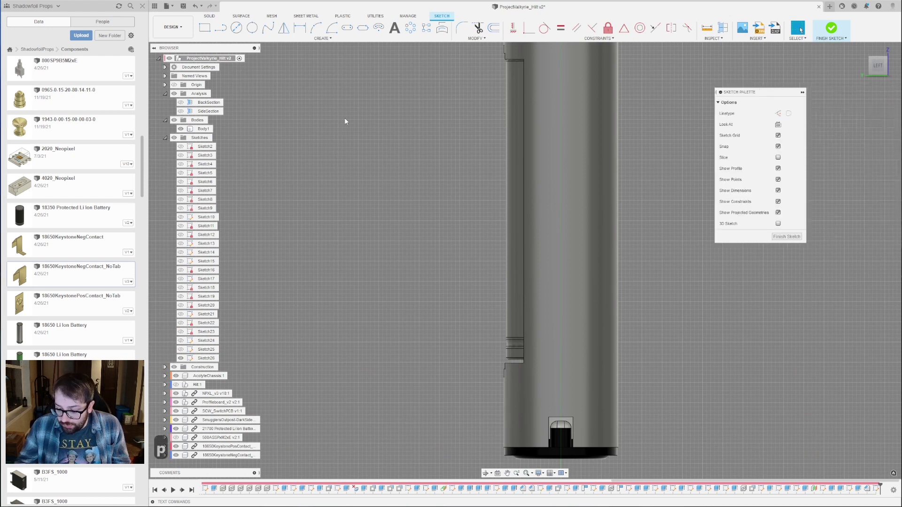
{"action": "left_click", "coordinate": [519, 128]}
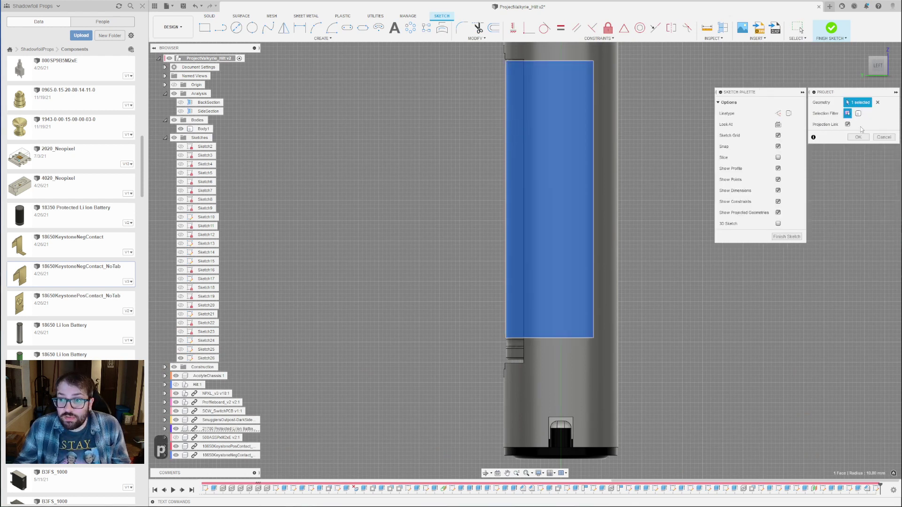
{"action": "left_click", "coordinate": [858, 137]}
{"action": "scroll", "coordinate": [431, 202], "scroll_direction": "down", "scroll_amount": 3}
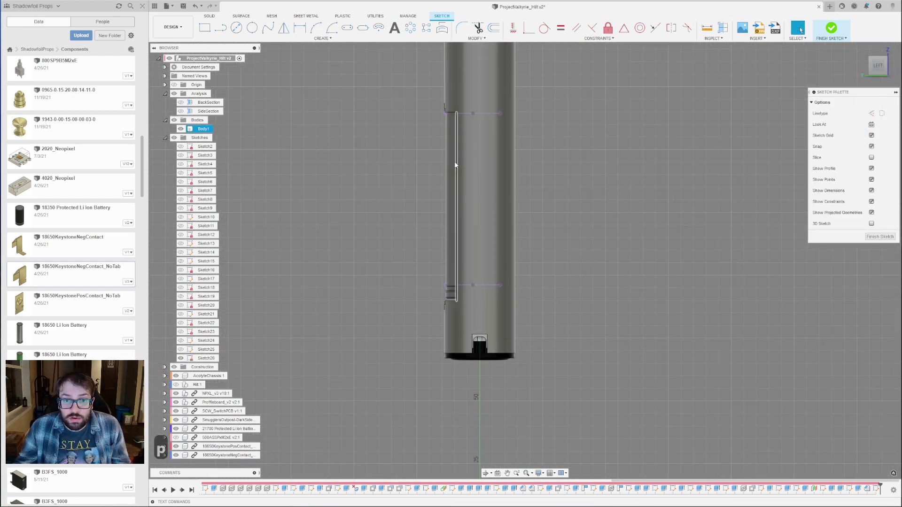
Hide the chassis body, battery, boards and both battery contacts so only the projected sketch lines remain in view.
{"action": "left_click", "coordinate": [176, 420]}
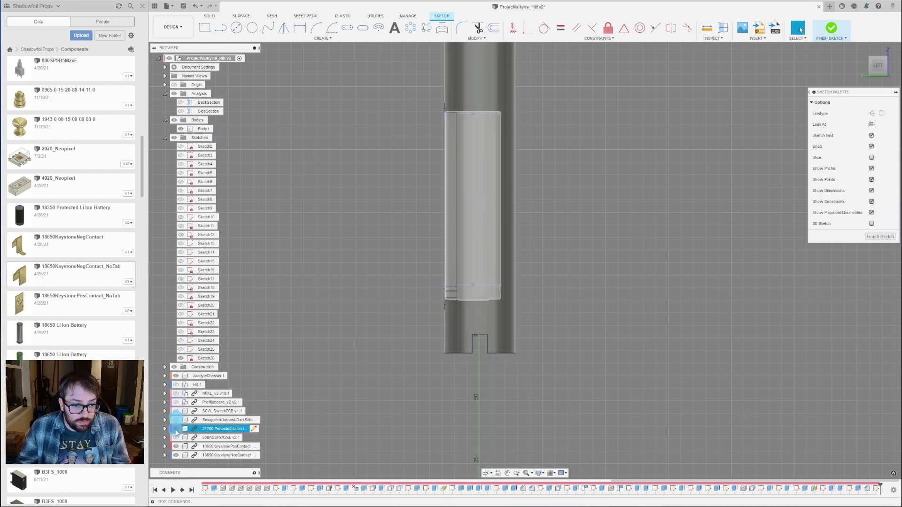
{"action": "left_click", "coordinate": [180, 129]}
{"action": "scroll", "coordinate": [527, 118], "scroll_direction": "up", "scroll_amount": 2}
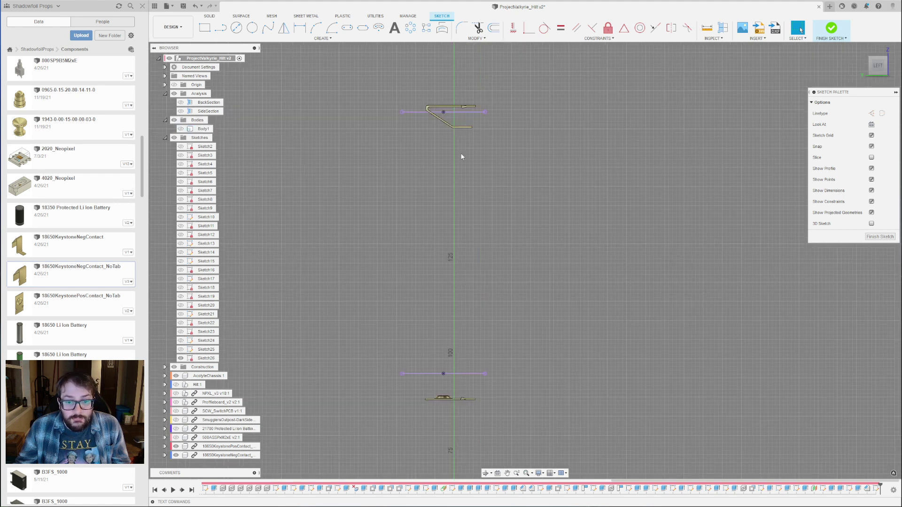
{"action": "left_click", "coordinate": [176, 455]}
{"action": "left_click", "coordinate": [177, 446]}
{"action": "scroll", "coordinate": [525, 109], "scroll_direction": "down", "scroll_amount": 1}
{"action": "scroll", "coordinate": [525, 108], "scroll_direction": "down", "scroll_amount": 1}
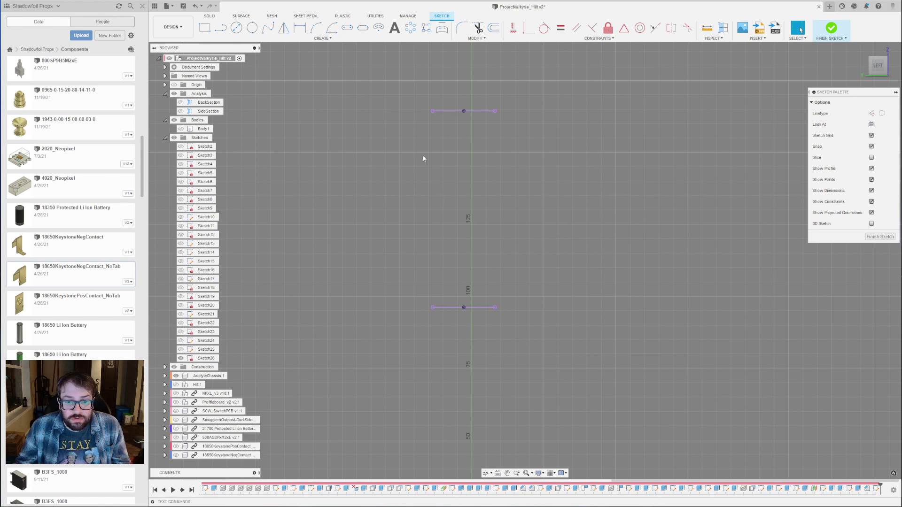
{"action": "key", "text": "l"}
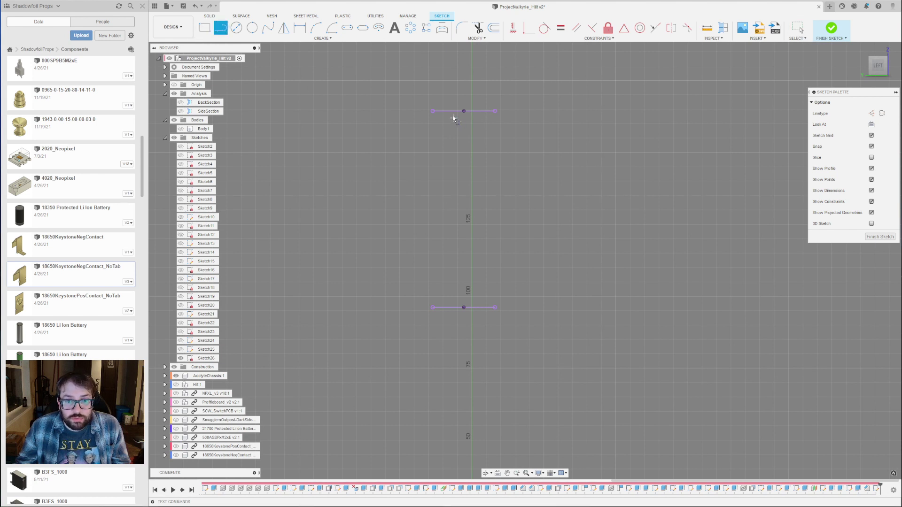
{"action": "left_click", "coordinate": [432, 112]}
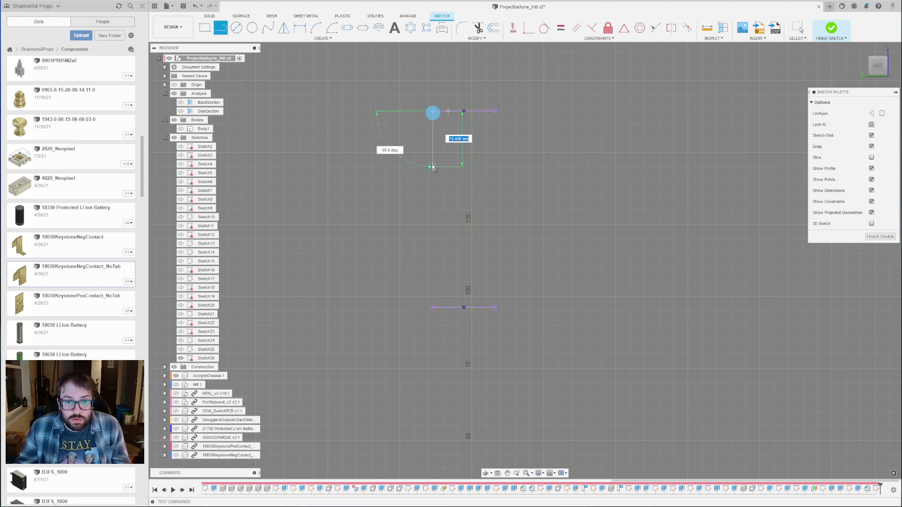
{"action": "left_click", "coordinate": [433, 167]}
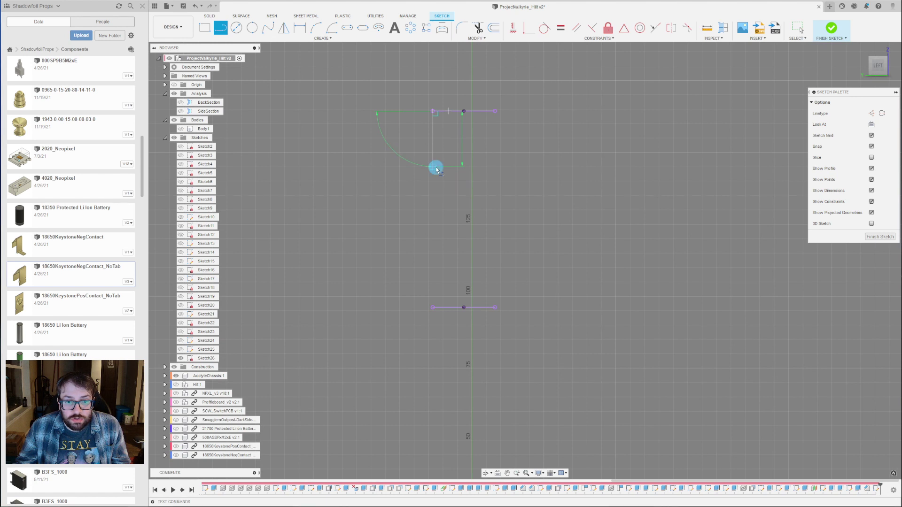
{"action": "left_click", "coordinate": [472, 210]}
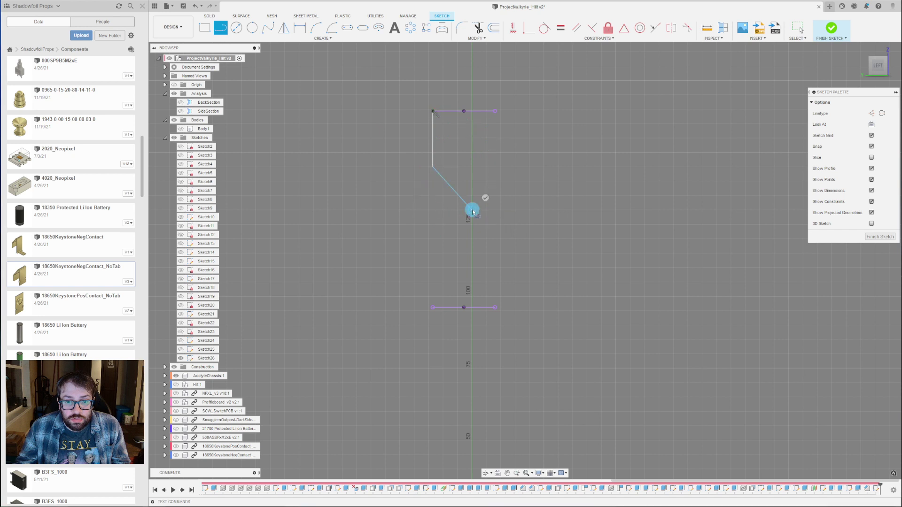
{"action": "left_click", "coordinate": [471, 268]}
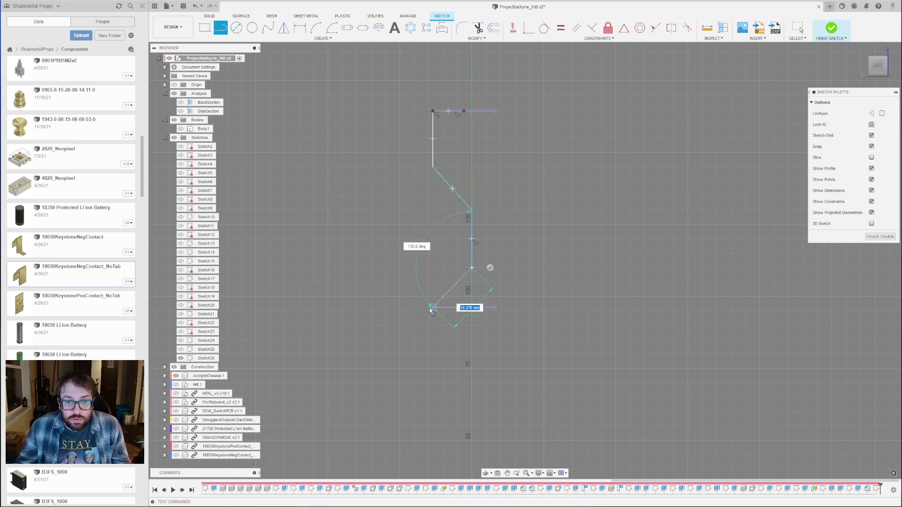
{"action": "left_click", "coordinate": [433, 308]}
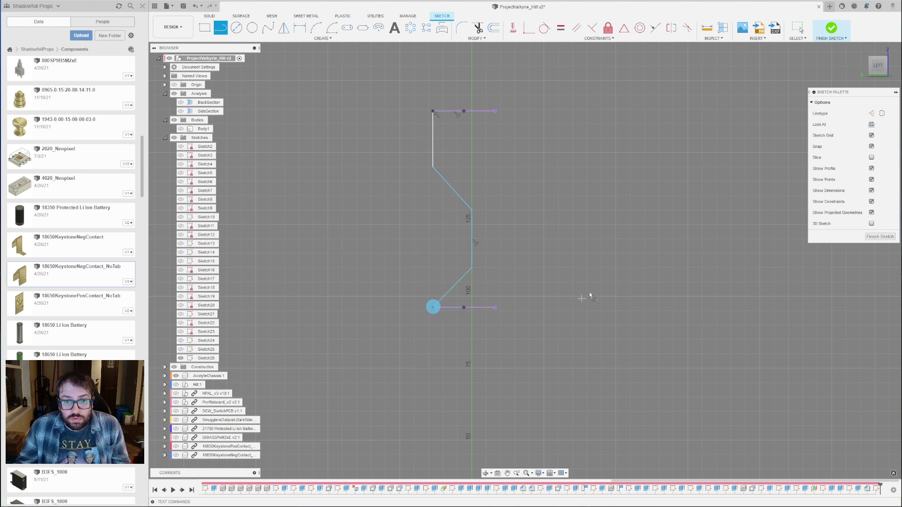
{"action": "key", "text": "ctrl+z"}
{"action": "key", "text": "ctrl+z"}
{"action": "key", "text": "ctrl+z"}
{"action": "key", "text": "ctrl+z"}
{"action": "key", "text": "ctrl+z"}
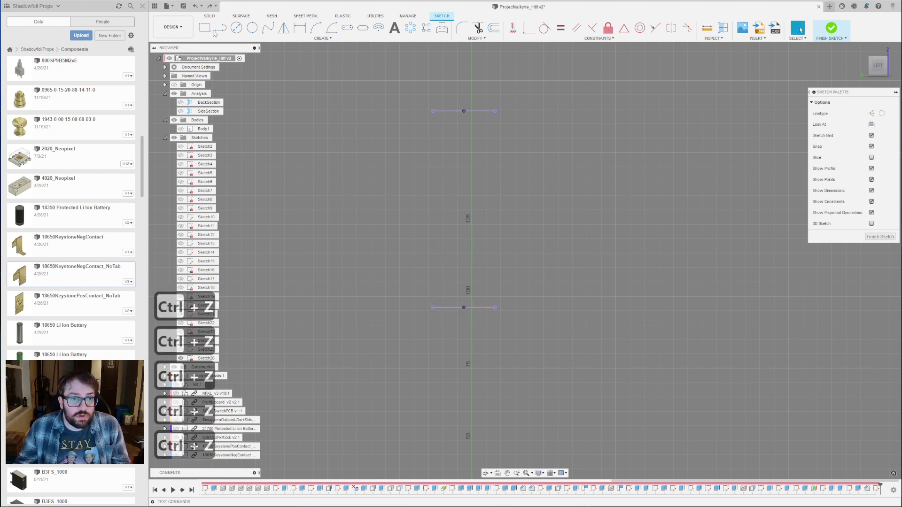
Draw a line joining the midpoints of the two projected lines, and a perpendicular line outward from its midpoint.
{"action": "key", "text": "l"}
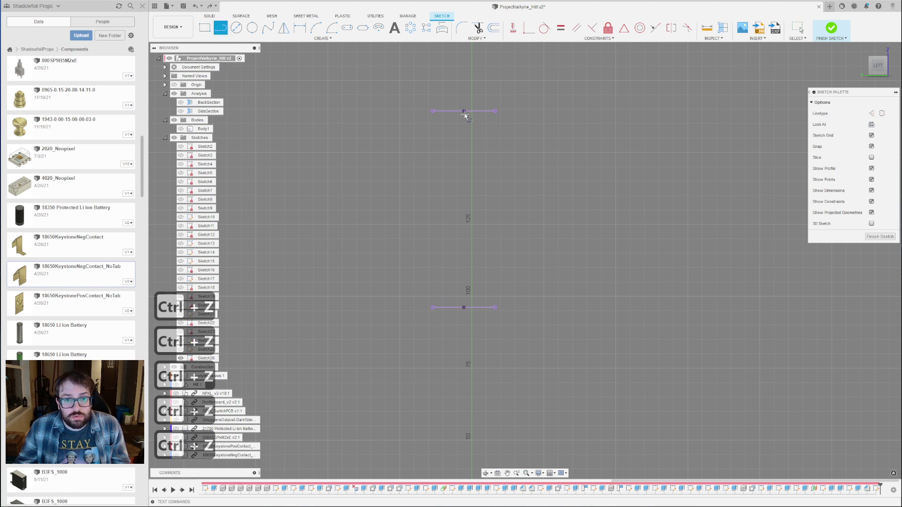
{"action": "double_click", "coordinate": [463, 307]}
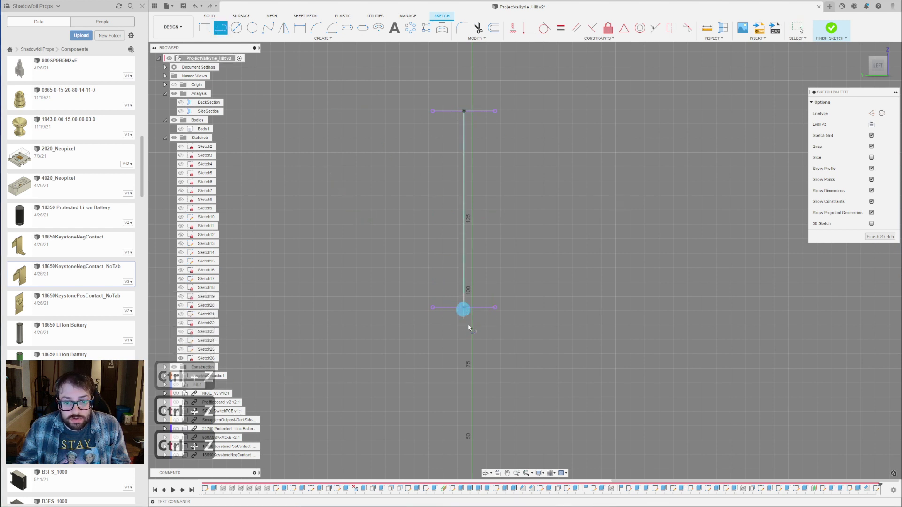
{"action": "left_click", "coordinate": [463, 209]}
{"action": "left_click", "coordinate": [428, 210]}
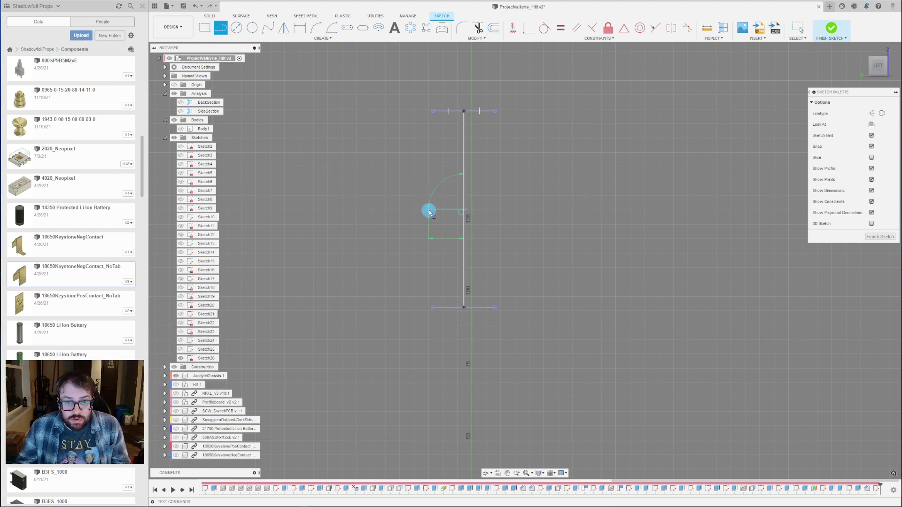
{"action": "left_click", "coordinate": [429, 229]}
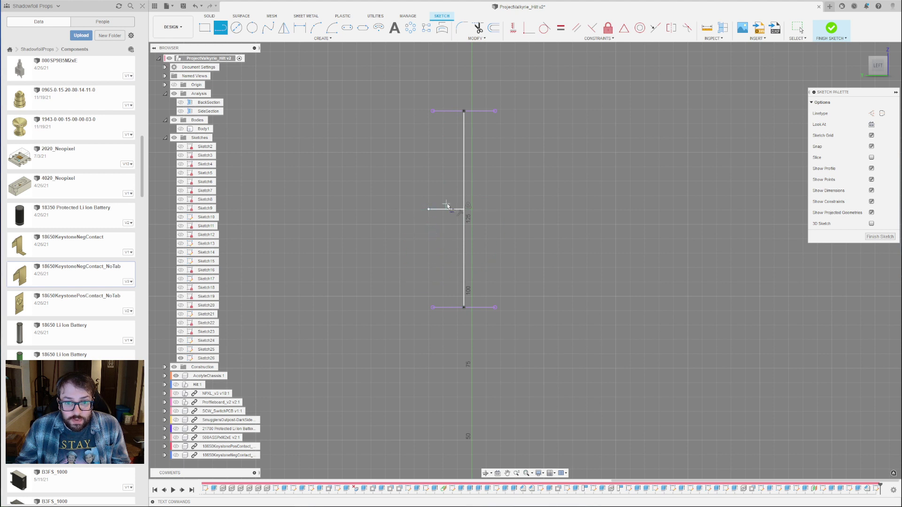
Draw a short vertical line down from the upper projected line's outer end, then a diagonal line to the centre line.
{"action": "double_click", "coordinate": [464, 169]}
{"action": "left_click", "coordinate": [433, 111]}
{"action": "left_click", "coordinate": [433, 138]}
{"action": "double_click", "coordinate": [462, 167]}
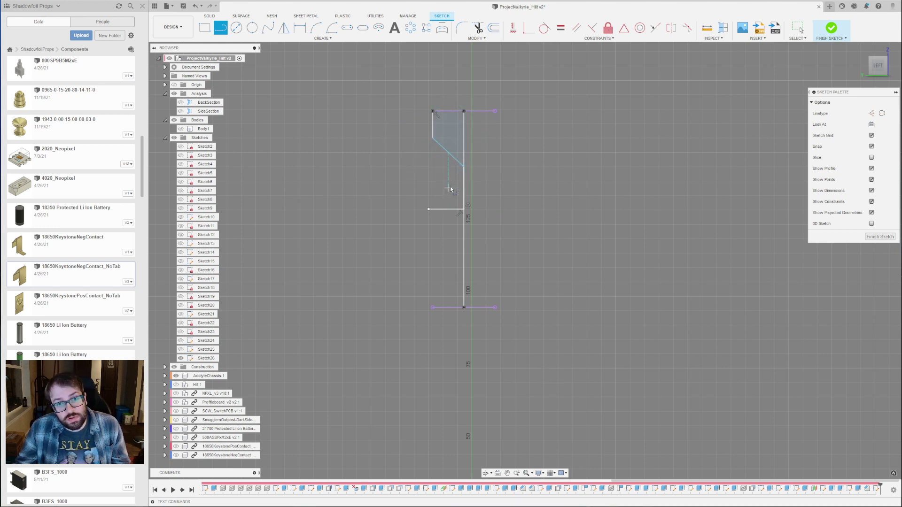
Mirror the short vertical line and the diagonal line about the perpendicular line at the centre of the sketch.
{"action": "left_click", "coordinate": [284, 30]}
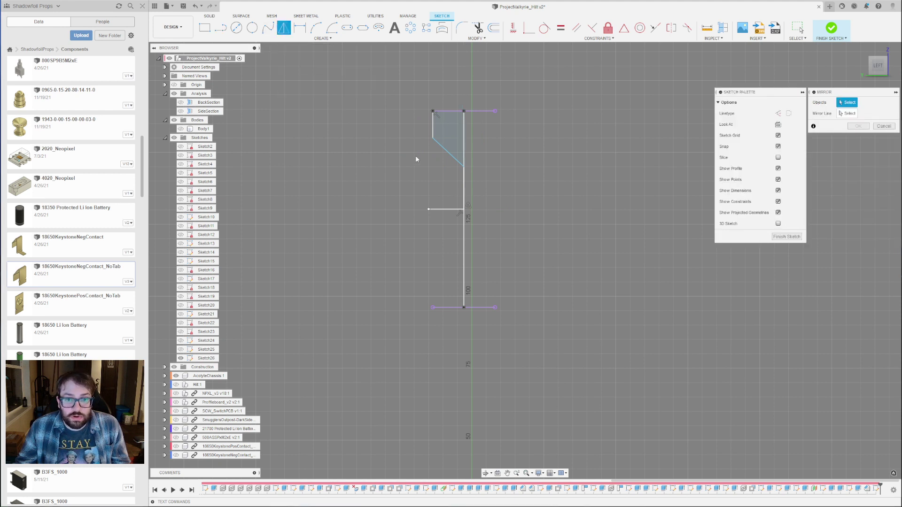
{"action": "left_click", "coordinate": [431, 127]}
{"action": "left_click", "coordinate": [441, 145]}
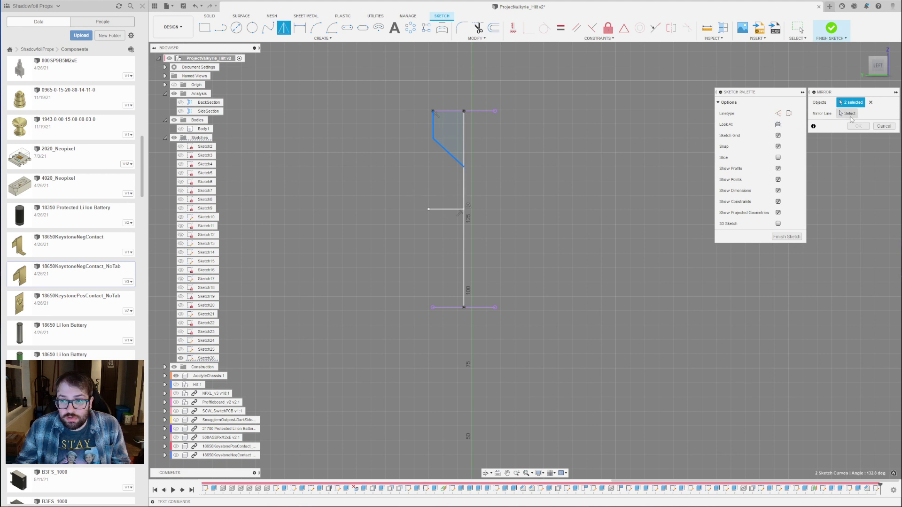
{"action": "left_click", "coordinate": [451, 210]}
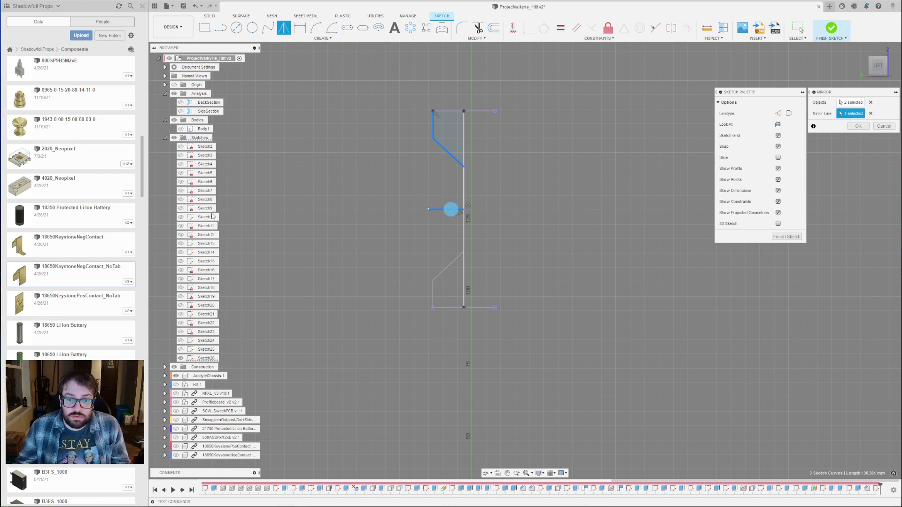
{"action": "left_click", "coordinate": [867, 126]}
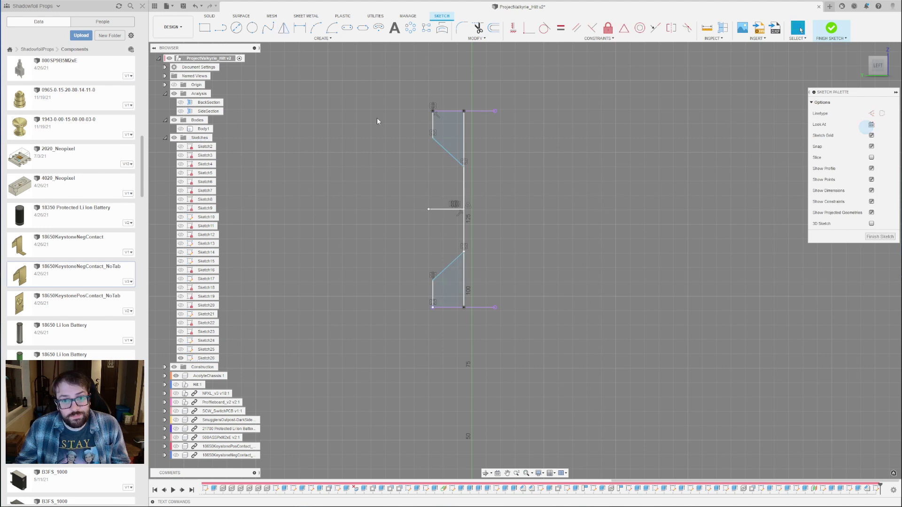
{"action": "left_click", "coordinate": [204, 29]}
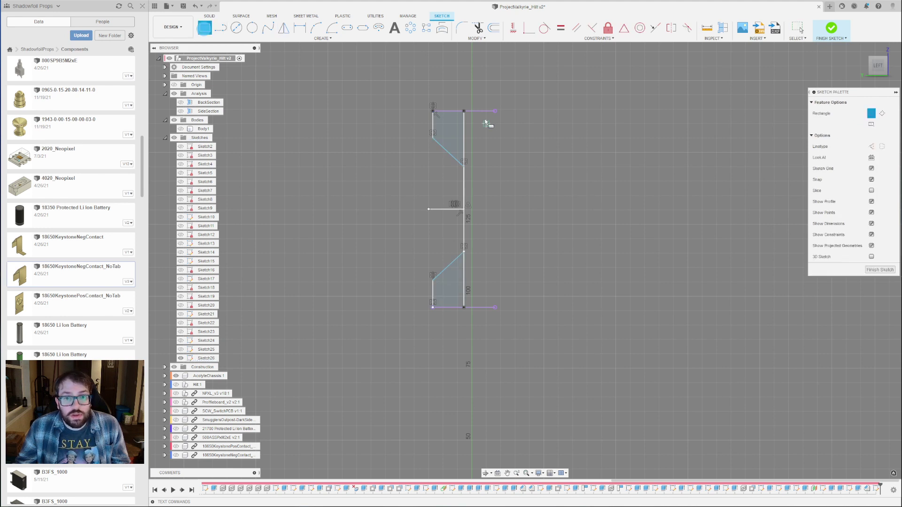
{"action": "left_click", "coordinate": [465, 112]}
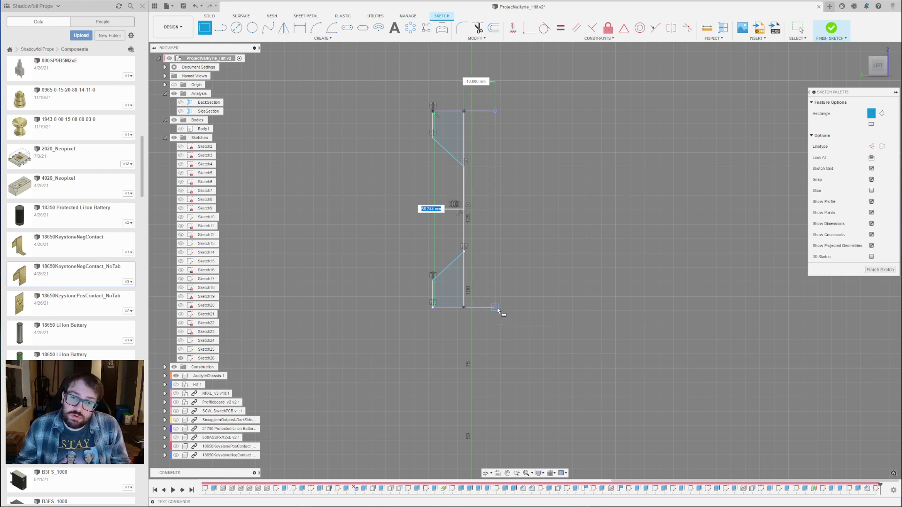
{"action": "key", "text": "Escape"}
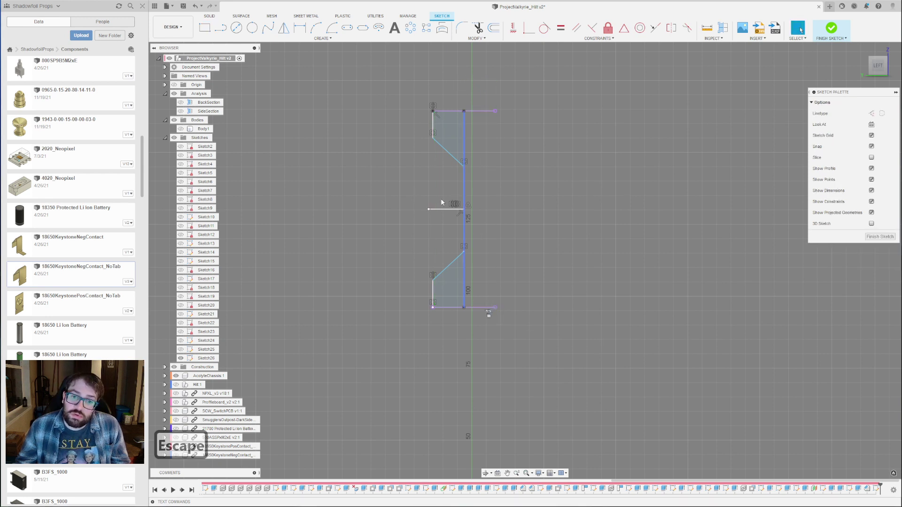
Draw a vertical line joining the outer corners of the upper and lower diagonal lines.
{"action": "left_click", "coordinate": [222, 29]}
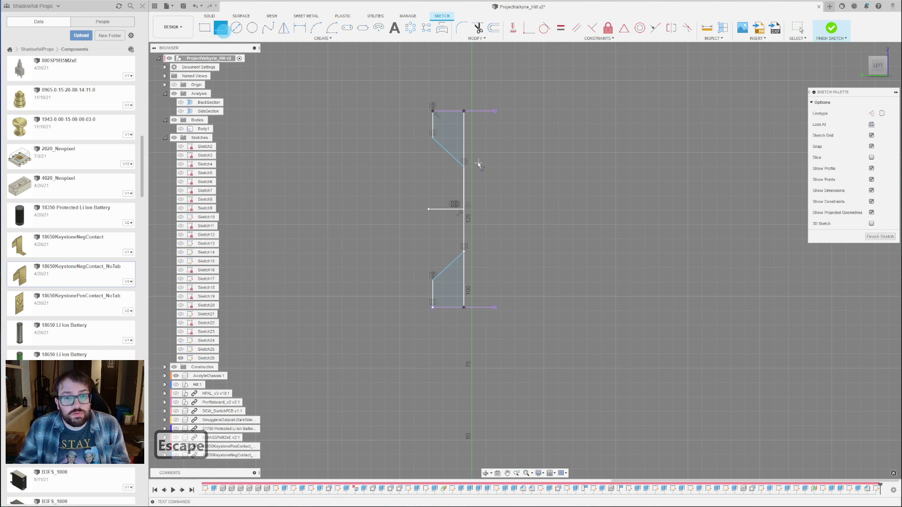
{"action": "left_click", "coordinate": [432, 139]}
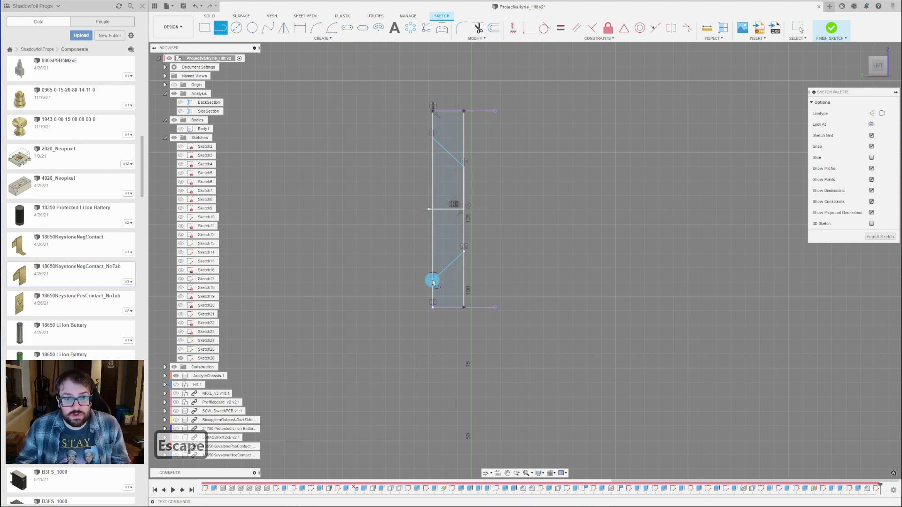
{"action": "left_click", "coordinate": [432, 280]}
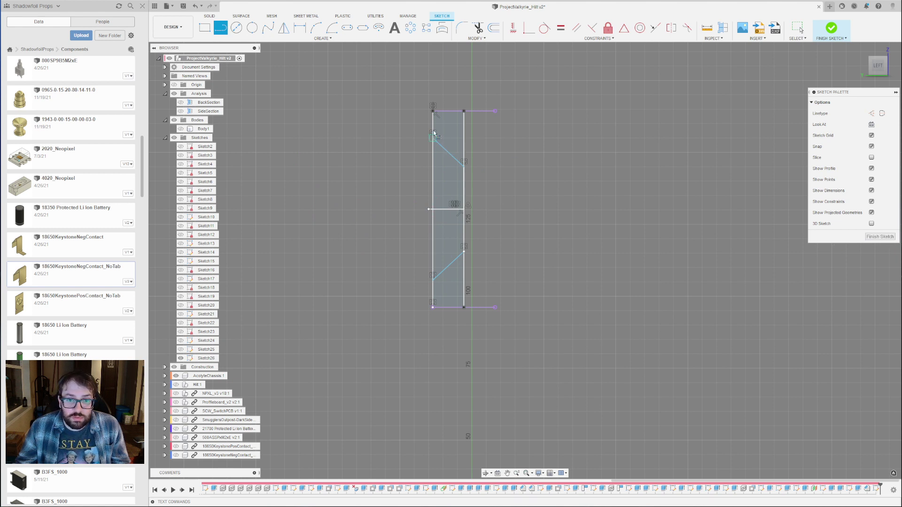
Close off a full-height outer strip with lines drawn outward, down and back to the lower projected line's outer end, and finish the sketch.
{"action": "left_click", "coordinate": [414, 111]}
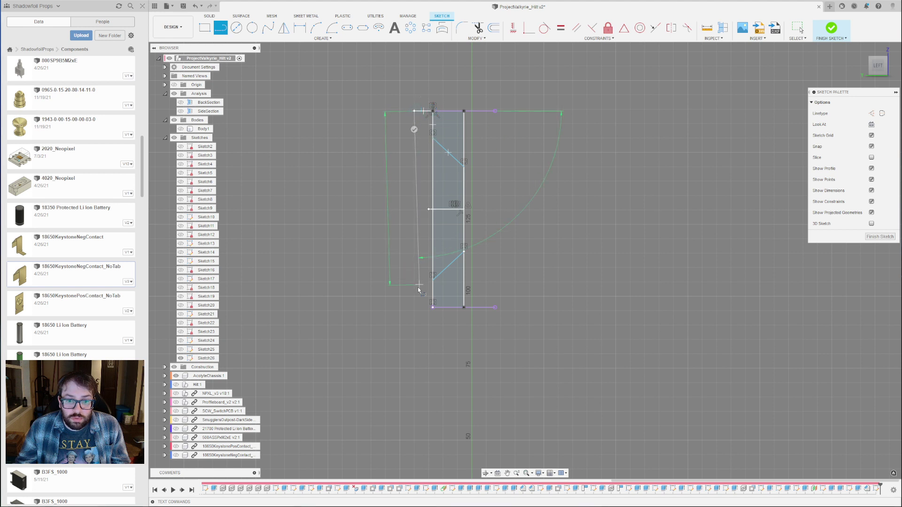
{"action": "left_click", "coordinate": [417, 311]}
{"action": "scroll", "coordinate": [423, 310], "scroll_direction": "up", "scroll_amount": 3}
{"action": "left_click", "coordinate": [433, 308]}
{"action": "scroll", "coordinate": [426, 341], "scroll_direction": "down", "scroll_amount": 3}
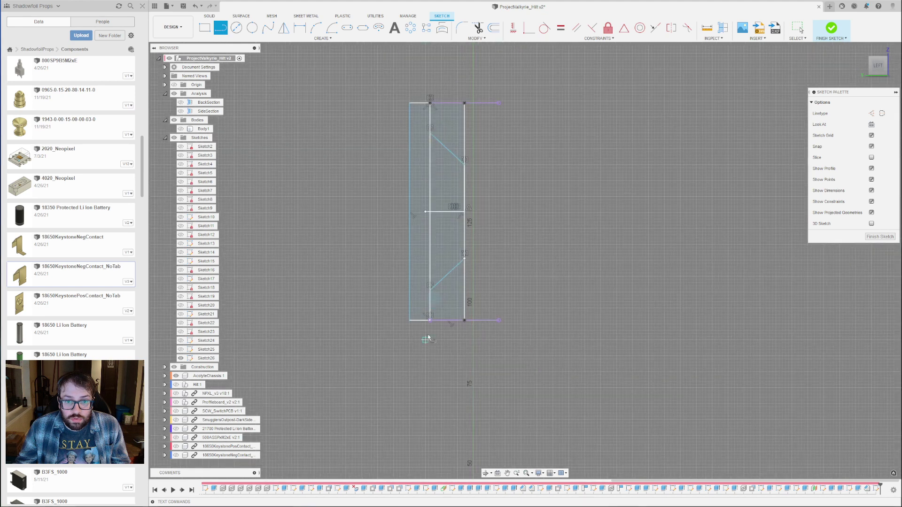
{"action": "left_click", "coordinate": [872, 237]}
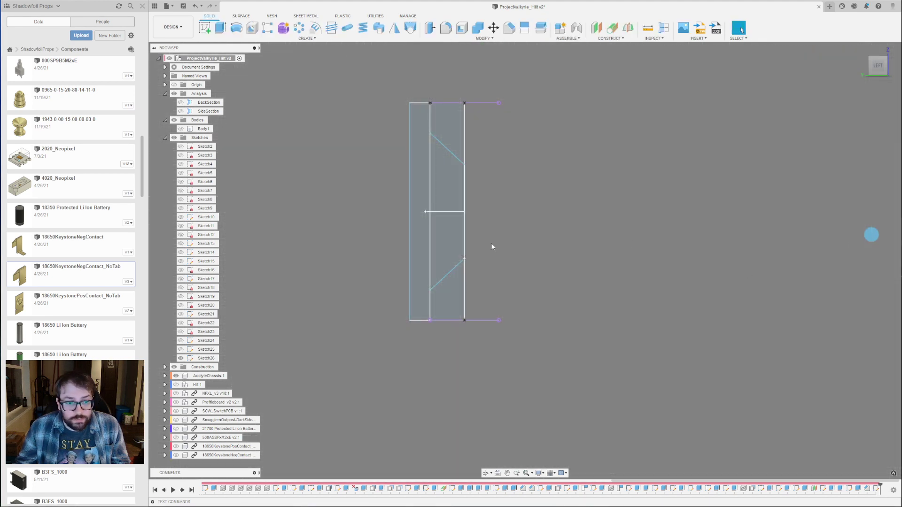
Show the chassis body and extrude the outer strip and both central trapezoid profiles as a -100 mm cut through one side wall.
{"action": "left_click", "coordinate": [181, 129]}
{"action": "left_click", "coordinate": [436, 175]}
{"action": "left_click", "coordinate": [438, 244], "text": "shift"}
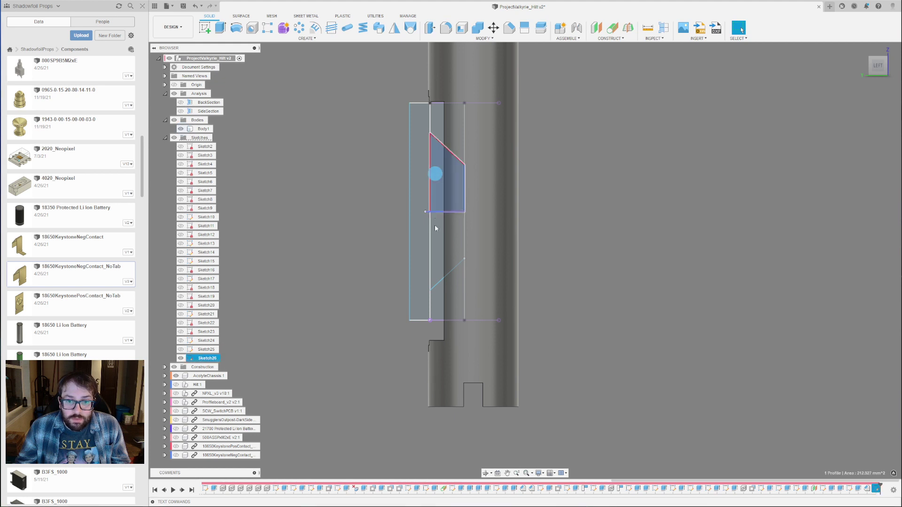
{"action": "left_click", "coordinate": [424, 240], "text": "shift"}
{"action": "key", "text": "e"}
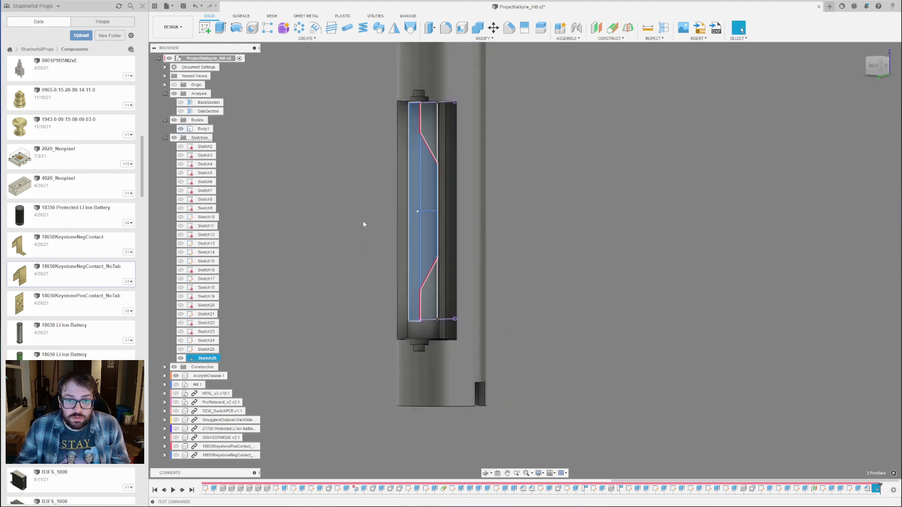
{"action": "left_click_drag", "start_coordinate": [405, 206], "coordinate": [544, 221]}
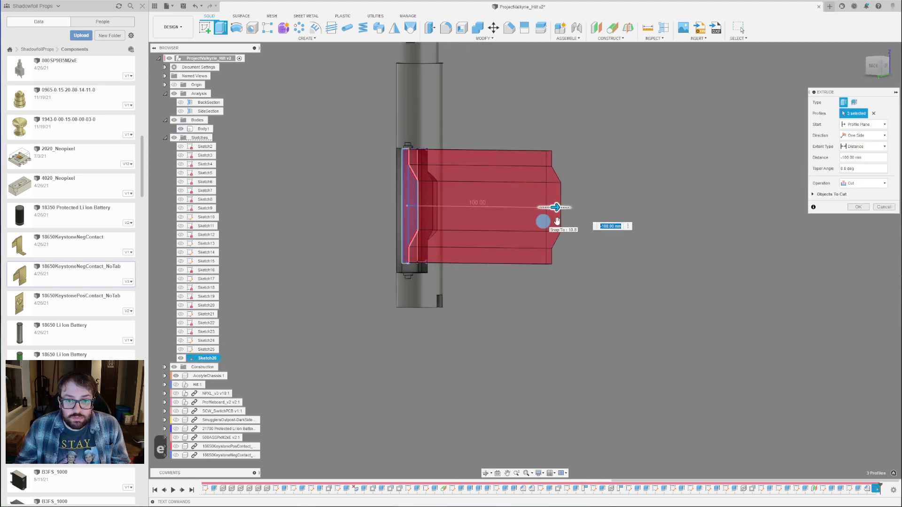
{"action": "left_click", "coordinate": [858, 206]}
{"action": "left_click", "coordinate": [181, 358]}
{"action": "scroll", "coordinate": [415, 225], "scroll_direction": "up", "scroll_amount": 2}
{"action": "left_click", "coordinate": [415, 224]}
{"action": "left_click", "coordinate": [412, 176], "text": "shift"}
{"action": "left_click", "coordinate": [398, 167]}
{"action": "left_click", "coordinate": [411, 268]}
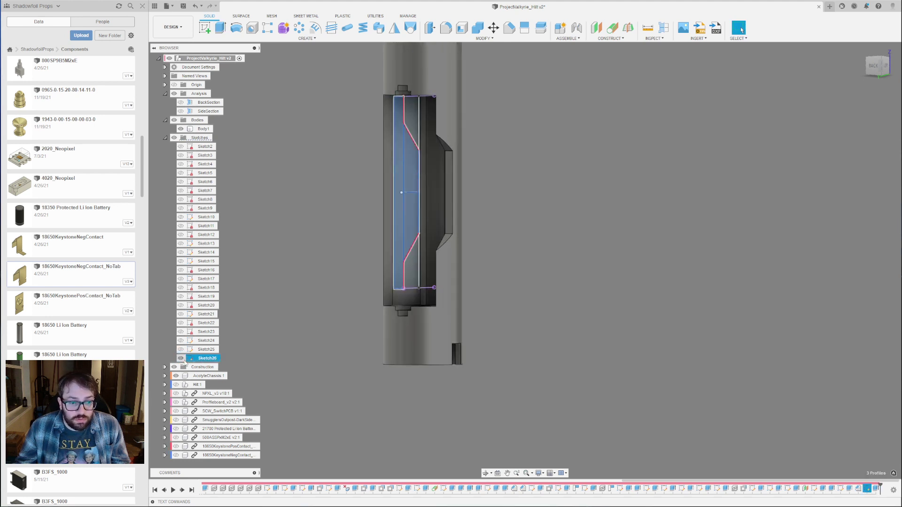
{"action": "scroll", "coordinate": [588, 318], "scroll_direction": "down", "scroll_amount": 3}
{"action": "key", "text": "Escape"}
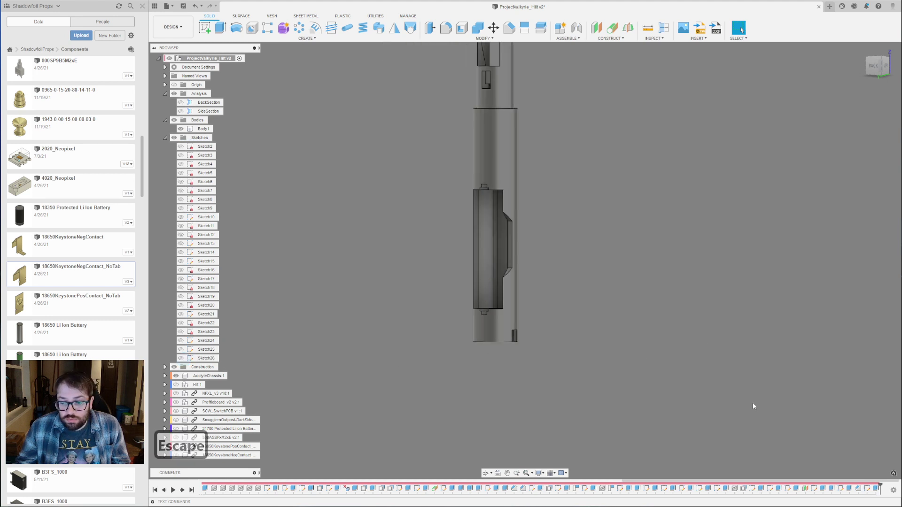
Mirror the side cutout extrusion as a feature across the vertical origin plane to the opposite side of the chassis.
{"action": "left_click", "coordinate": [876, 490]}
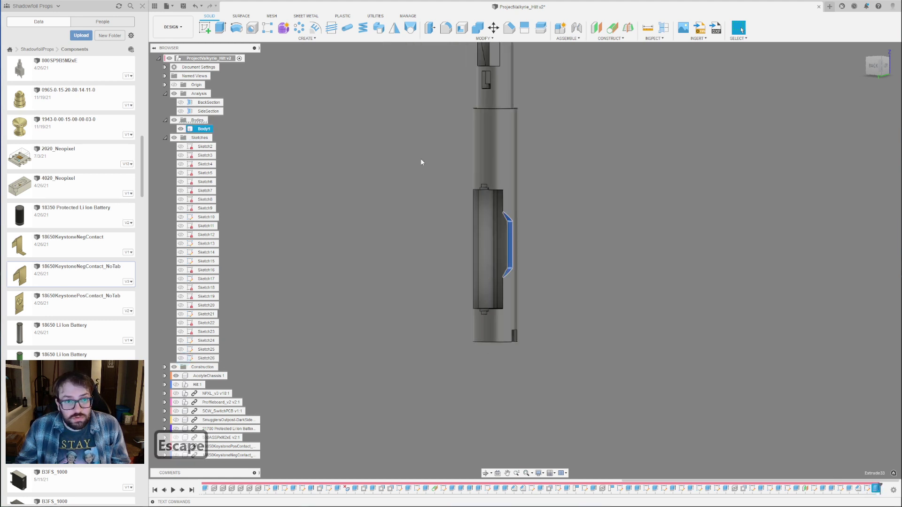
{"action": "left_click", "coordinate": [397, 31]}
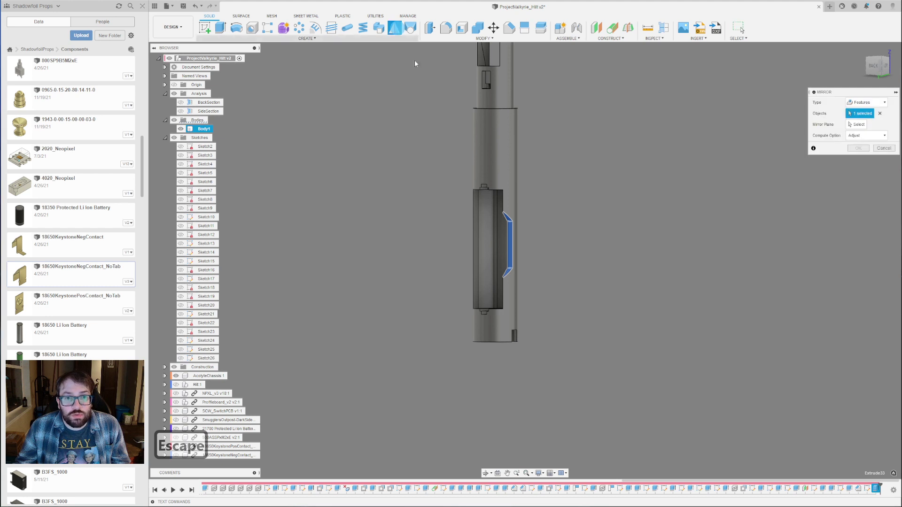
{"action": "scroll", "coordinate": [512, 80], "scroll_direction": "down", "scroll_amount": 5}
{"action": "scroll", "coordinate": [497, 212], "scroll_direction": "up", "scroll_amount": 5}
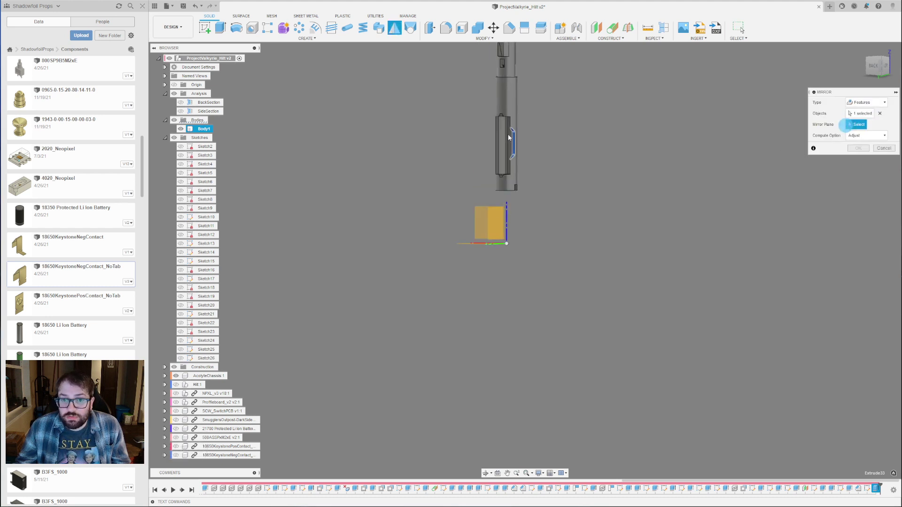
{"action": "left_click", "coordinate": [488, 269]}
{"action": "scroll", "coordinate": [481, 149], "scroll_direction": "up", "scroll_amount": 2}
{"action": "scroll", "coordinate": [482, 149], "scroll_direction": "up", "scroll_amount": 2}
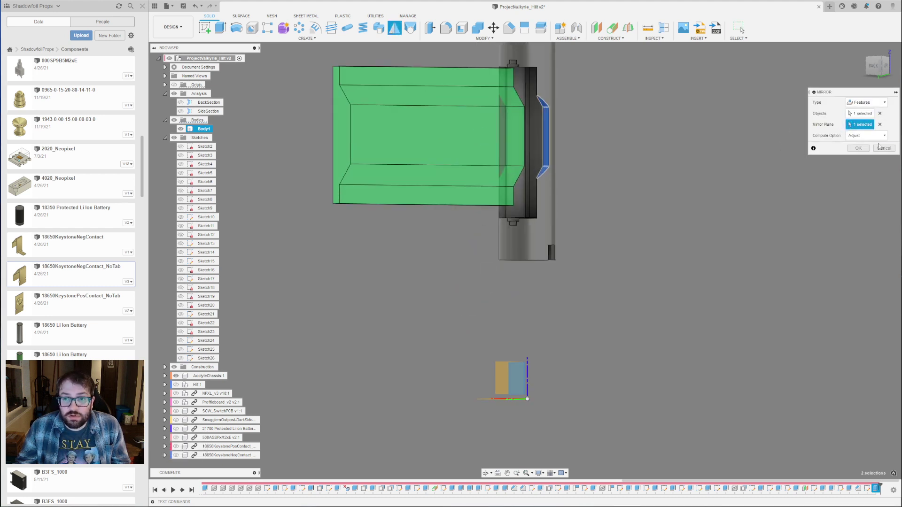
{"action": "left_click", "coordinate": [859, 148]}
Add an equal-distance chamfer to the four short vertical edges of the battery bay opening above and below the side cutouts.
{"action": "mouse_move", "coordinate": [515, 153]}
{"action": "middle_mouse_down", "text": "shift"}
{"action": "mouse_move", "coordinate": [552, 102]}
{"action": "mouse_move", "coordinate": [525, 140]}
{"action": "middle_mouse_up", "text": "shift"}
{"action": "scroll", "coordinate": [510, 171], "scroll_direction": "up", "scroll_amount": 3}
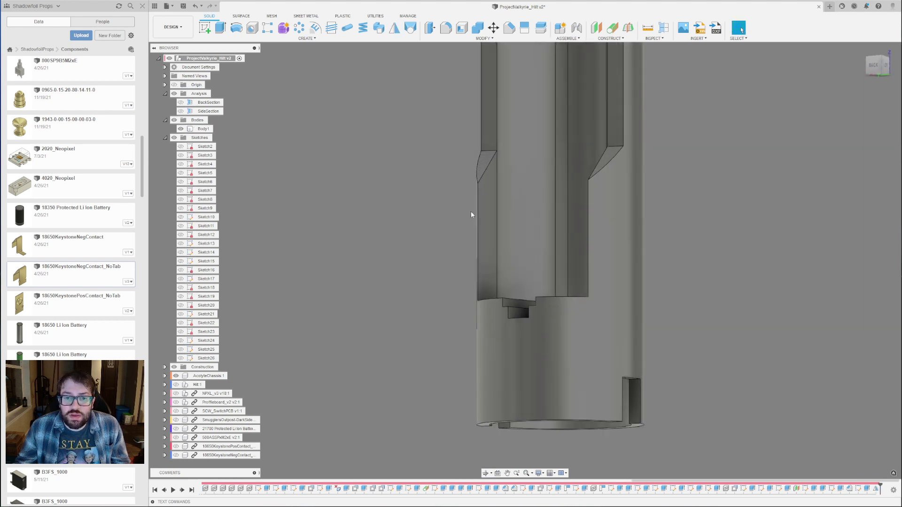
{"action": "scroll", "coordinate": [487, 187], "scroll_direction": "up", "scroll_amount": 5}
{"action": "left_click", "coordinate": [486, 188]}
{"action": "left_click", "coordinate": [747, 177], "text": "ctrl"}
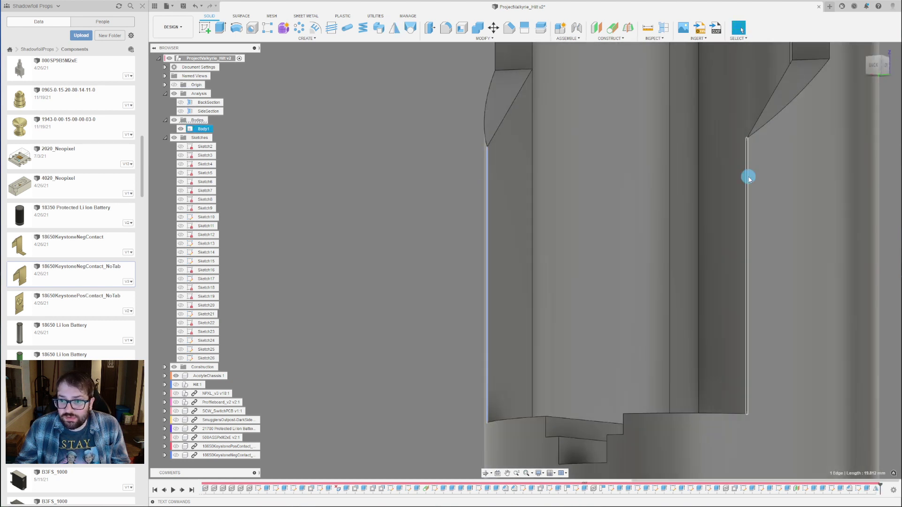
{"action": "scroll", "coordinate": [458, 303], "scroll_direction": "down", "scroll_amount": 2}
{"action": "scroll", "coordinate": [469, 306], "scroll_direction": "down", "scroll_amount": 5}
{"action": "scroll", "coordinate": [481, 120], "scroll_direction": "up", "scroll_amount": 4}
{"action": "left_click", "coordinate": [495, 112], "text": "ctrl"}
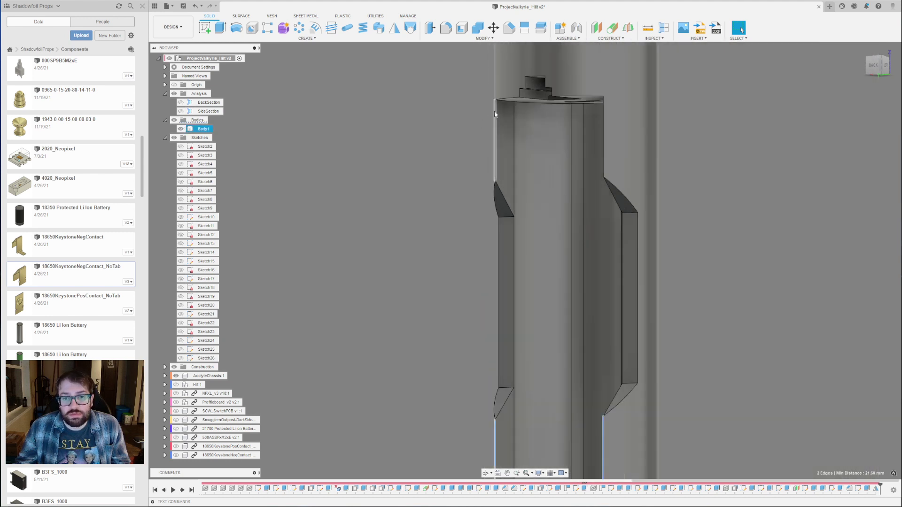
{"action": "left_click", "coordinate": [605, 114], "text": "ctrl"}
{"action": "scroll", "coordinate": [497, 151], "scroll_direction": "down", "scroll_amount": 4}
{"action": "middle_click_drag", "start_coordinate": [395, 215], "coordinate": [417, 182], "text": "shift"}
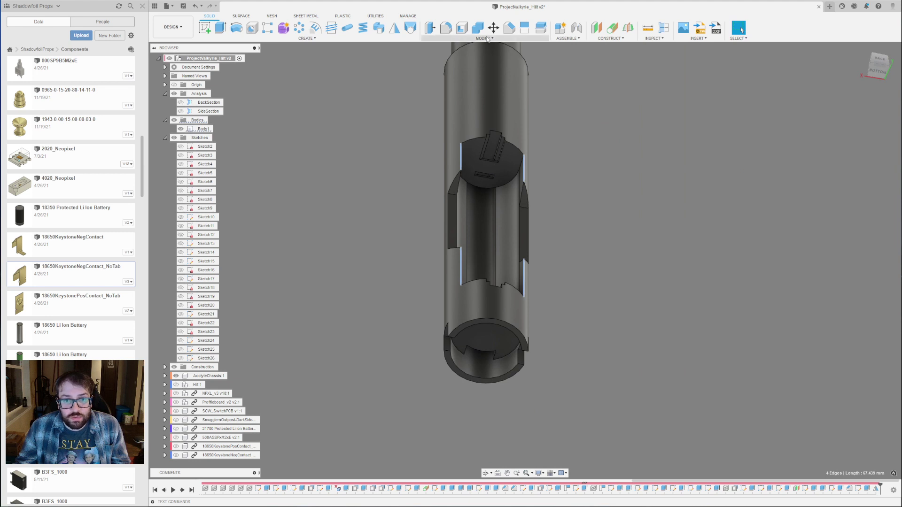
{"action": "left_click", "coordinate": [510, 27]}
{"action": "scroll", "coordinate": [464, 314], "scroll_direction": "up", "scroll_amount": 2}
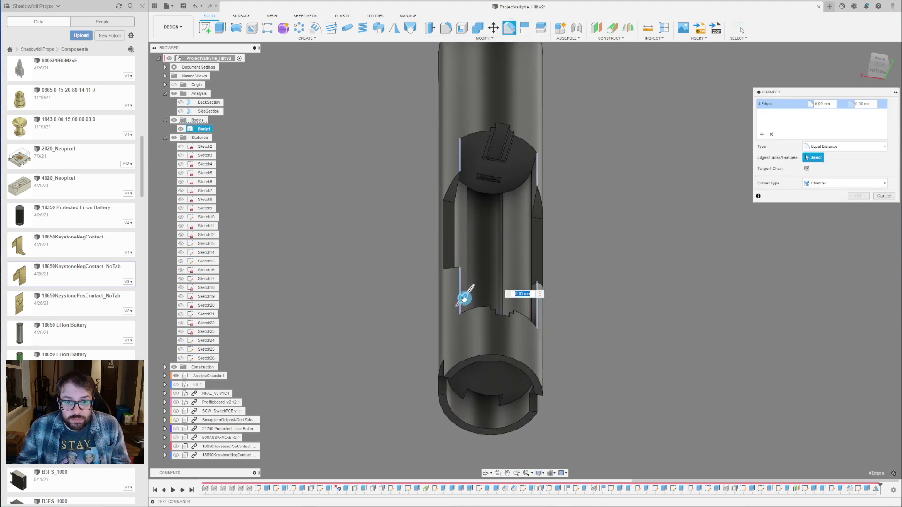
{"action": "left_click_drag", "start_coordinate": [460, 304], "coordinate": [459, 308]}
{"action": "left_click", "coordinate": [855, 196]}
{"action": "scroll", "coordinate": [570, 175], "scroll_direction": "down", "scroll_amount": 4}
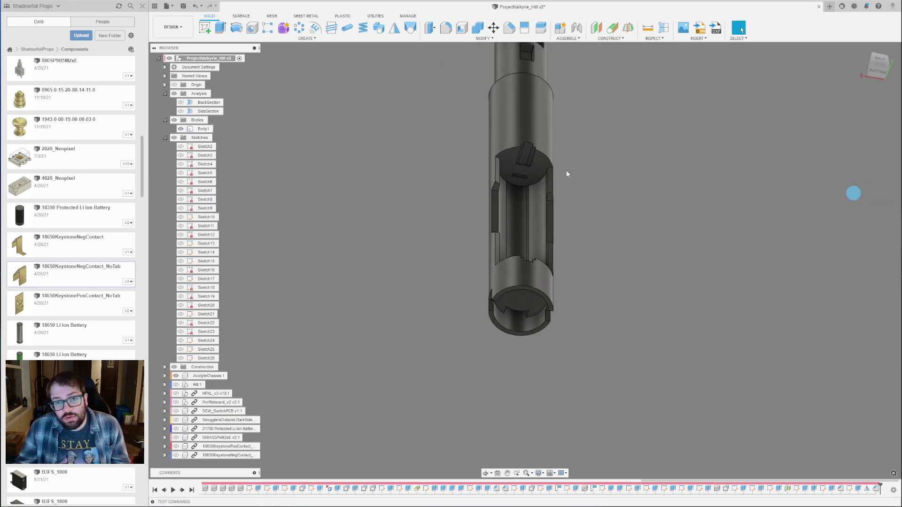
Show the 21700 battery and offset the long flat faces of both side cutouts by -2 mm.
{"action": "left_click", "coordinate": [176, 429]}
{"action": "middle_click_drag", "start_coordinate": [578, 137], "coordinate": [530, 207], "text": "shift"}
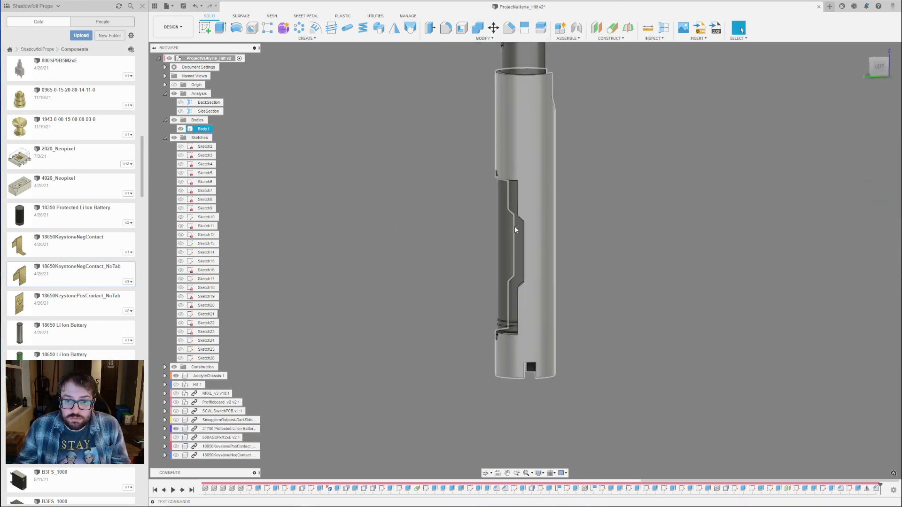
{"action": "middle_click_drag", "start_coordinate": [506, 249], "coordinate": [522, 252], "text": "shift"}
{"action": "scroll", "coordinate": [522, 252], "scroll_direction": "up", "scroll_amount": 4}
{"action": "left_click", "coordinate": [527, 239]}
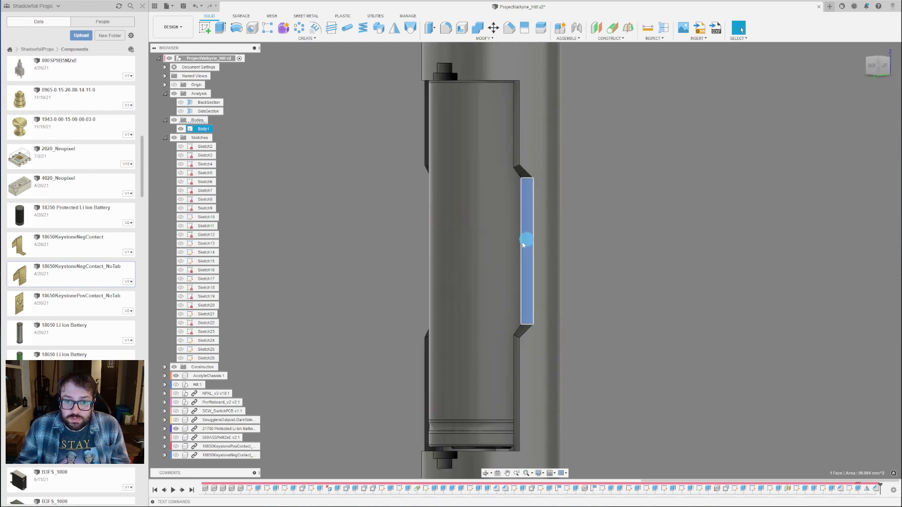
{"action": "middle_click_drag", "start_coordinate": [458, 254], "coordinate": [498, 255], "text": "shift"}
{"action": "left_click", "coordinate": [367, 243]}
{"action": "key", "text": "q"}
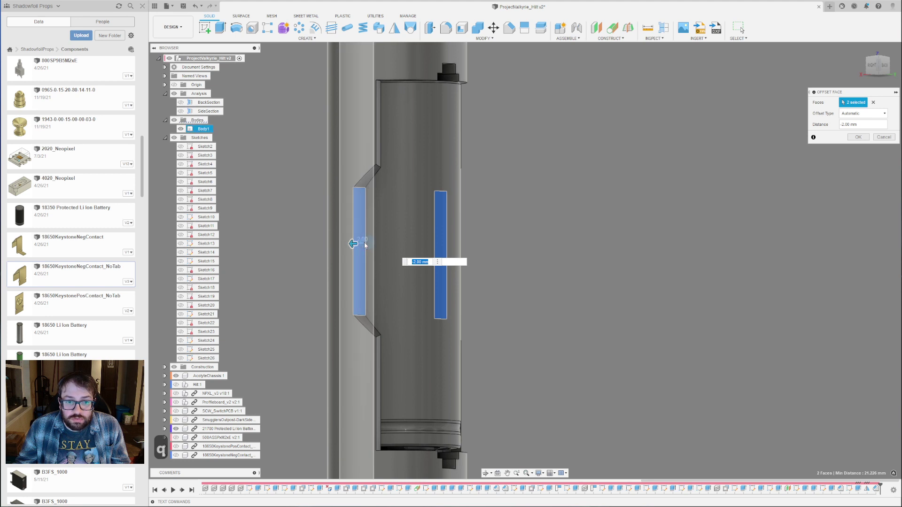
{"action": "left_click", "coordinate": [857, 138]}
Add a 1 mm equal-distance chamfer to the four short corner edges of both notches at the chassis's lower end.
{"action": "middle_click_drag", "start_coordinate": [653, 210], "coordinate": [475, 216], "text": "shift"}
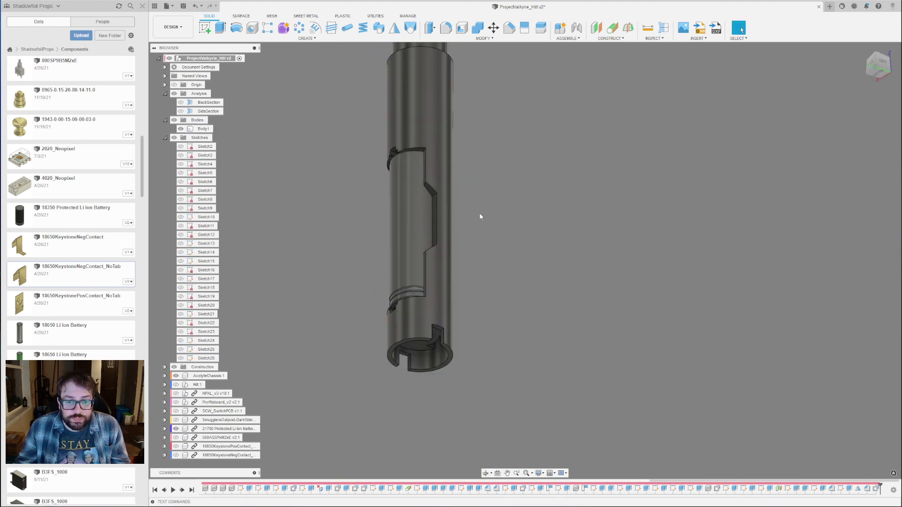
{"action": "scroll", "coordinate": [392, 366], "scroll_direction": "up", "scroll_amount": 3}
{"action": "scroll", "coordinate": [522, 263], "scroll_direction": "up", "scroll_amount": 2}
{"action": "scroll", "coordinate": [518, 255], "scroll_direction": "up", "scroll_amount": 2}
{"action": "left_click", "coordinate": [516, 252]}
{"action": "middle_click_drag", "start_coordinate": [517, 253], "coordinate": [437, 308], "text": "shift"}
{"action": "left_click", "coordinate": [436, 309], "text": "ctrl"}
{"action": "left_click", "coordinate": [437, 310]}
{"action": "middle_click_drag", "start_coordinate": [592, 428], "coordinate": [623, 467], "text": "shift"}
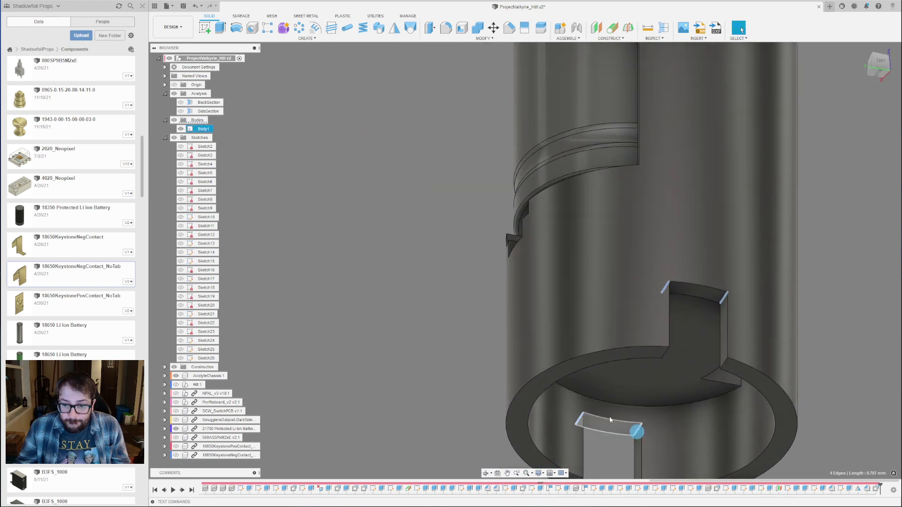
{"action": "scroll", "coordinate": [455, 293], "scroll_direction": "down", "scroll_amount": 3}
{"action": "left_click", "coordinate": [510, 27]}
{"action": "scroll", "coordinate": [590, 322], "scroll_direction": "up", "scroll_amount": 3}
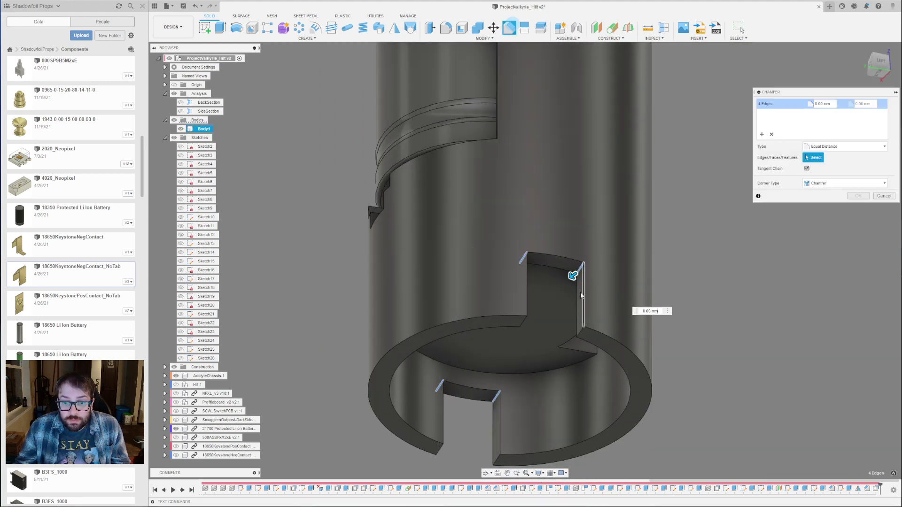
{"action": "left_click_drag", "start_coordinate": [576, 273], "coordinate": [571, 278]}
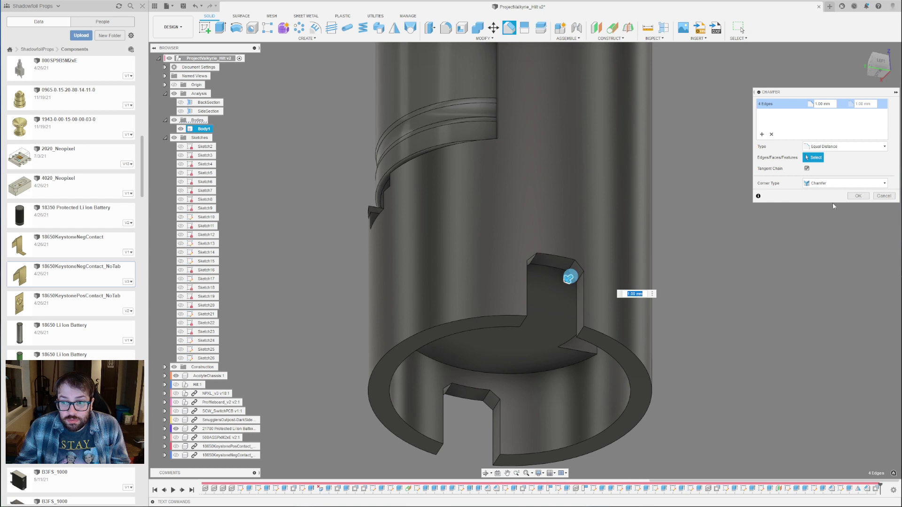
{"action": "middle_click_drag", "start_coordinate": [807, 230], "coordinate": [650, 324], "text": "shift"}
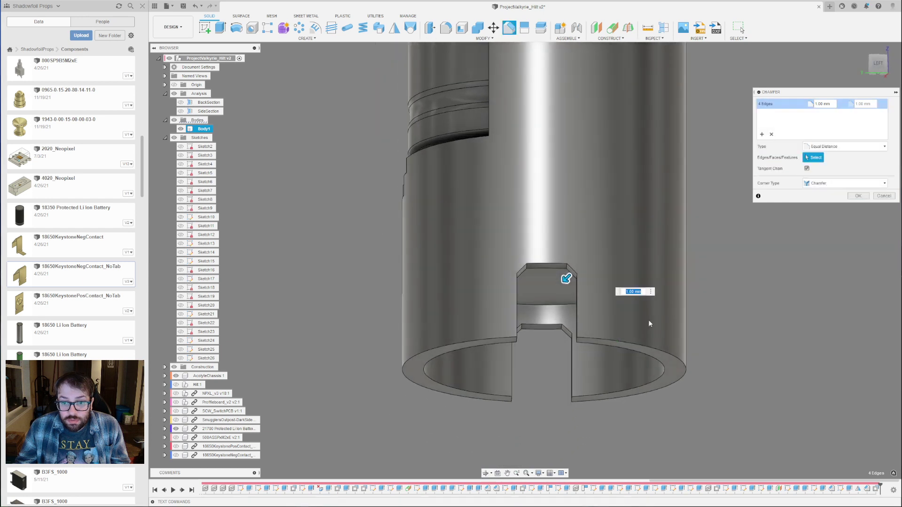
{"action": "left_click", "coordinate": [858, 196]}
Chamfer the inner and outer rim edges of the chassis's lower end by 0.5 mm.
{"action": "left_click", "coordinate": [425, 350]}
{"action": "scroll", "coordinate": [426, 369], "scroll_direction": "down", "scroll_amount": 5}
{"action": "left_click", "coordinate": [547, 381], "text": "shift"}
{"action": "left_click", "coordinate": [559, 384], "text": "shift"}
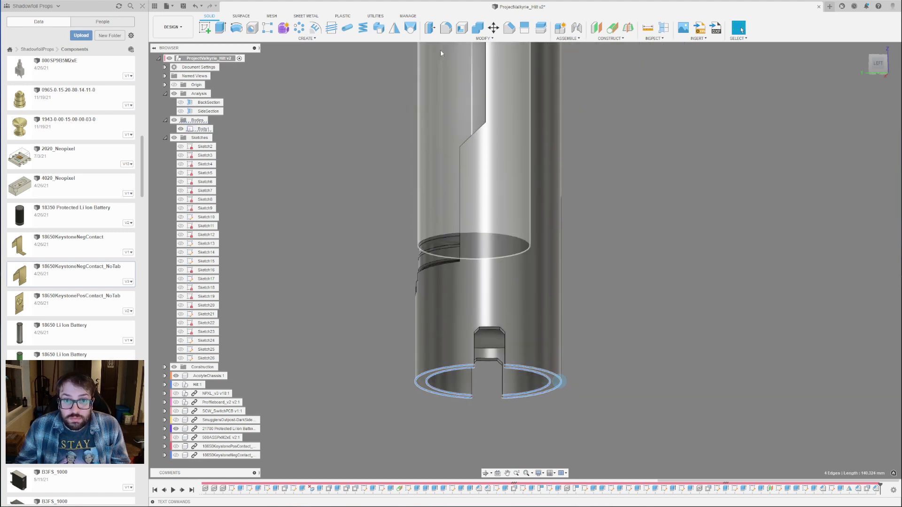
{"action": "left_click", "coordinate": [509, 28]}
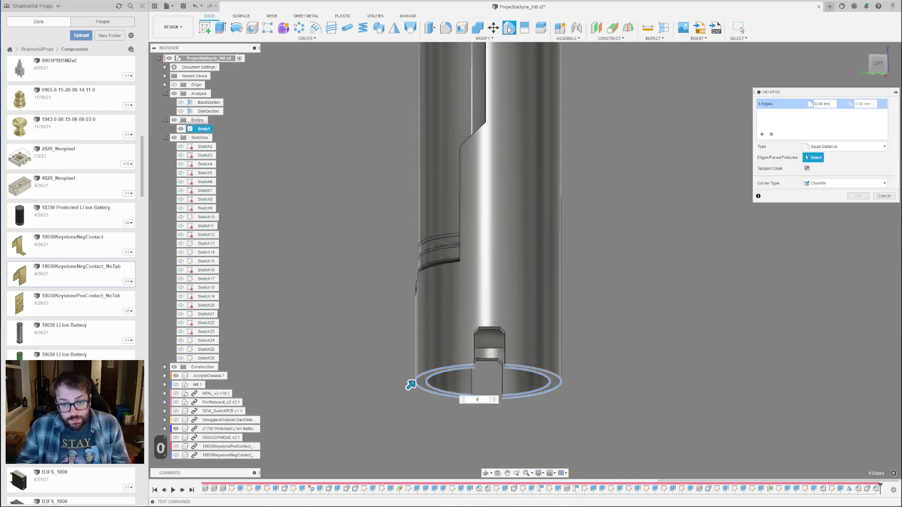
{"action": "key", "text": "BackSpace"}
{"action": "key", "text": "BackSpace"}
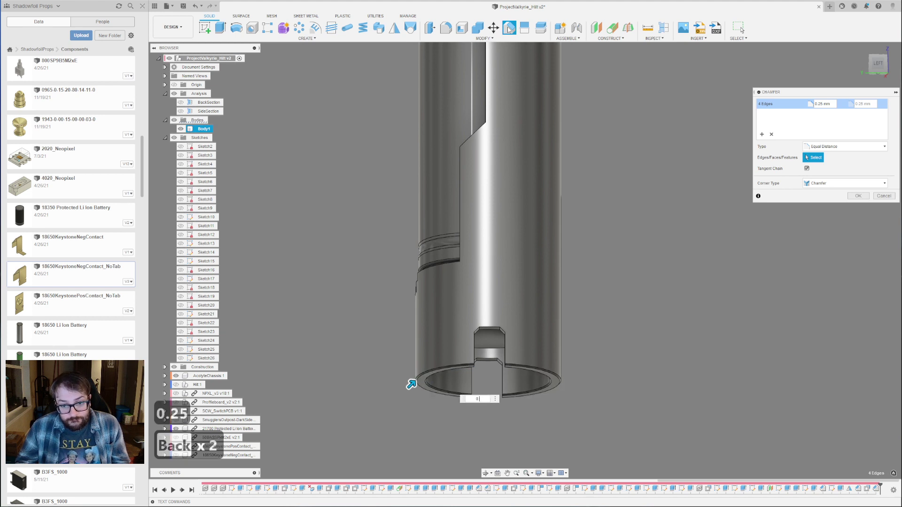
{"action": "key", "text": "Return"}
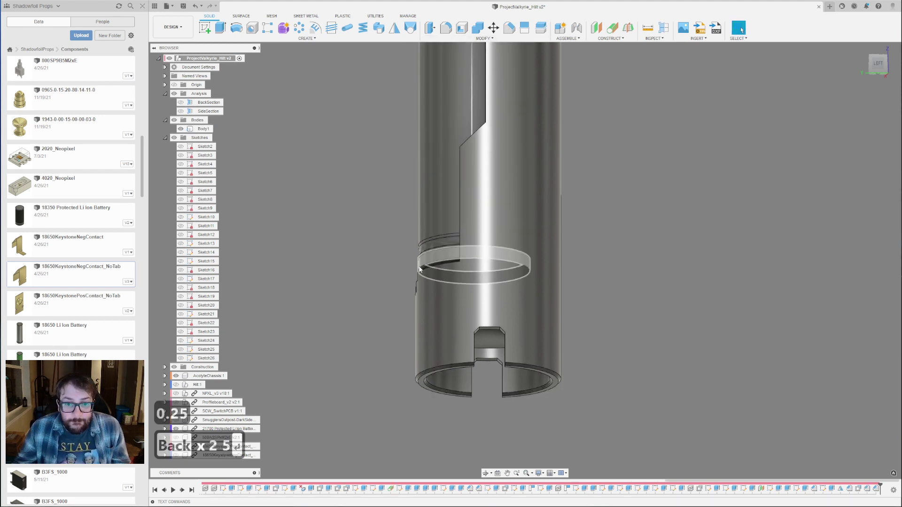
Chamfer the four curved outer edges at the two ends of the battery bay opening by 0.5 mm.
{"action": "scroll", "coordinate": [422, 282], "scroll_direction": "up", "scroll_amount": 3}
{"action": "middle_click_drag", "start_coordinate": [423, 281], "coordinate": [459, 282], "text": "shift"}
{"action": "left_click", "coordinate": [429, 263]}
{"action": "left_click", "coordinate": [318, 261], "text": "ctrl"}
{"action": "scroll", "coordinate": [487, 372], "scroll_direction": "down", "scroll_amount": 6}
{"action": "scroll", "coordinate": [456, 134], "scroll_direction": "up", "scroll_amount": 3}
{"action": "left_click", "coordinate": [430, 281], "text": "ctrl"}
{"action": "middle_click_drag", "start_coordinate": [537, 319], "coordinate": [522, 311], "text": "shift"}
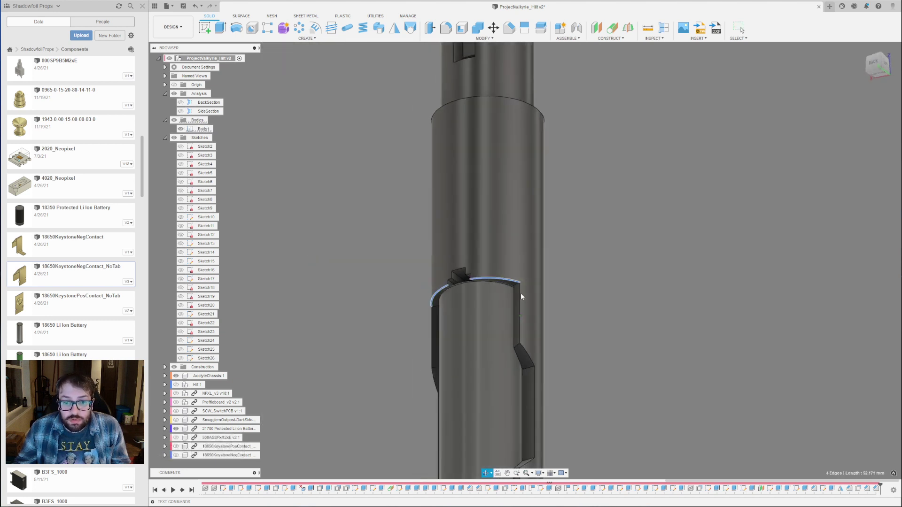
{"action": "left_click", "coordinate": [510, 28]}
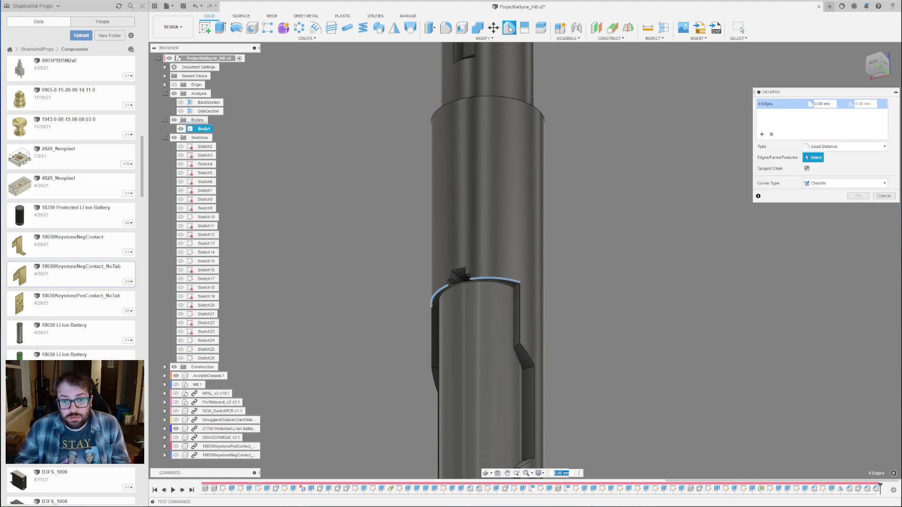
{"action": "key", "text": "Escape"}
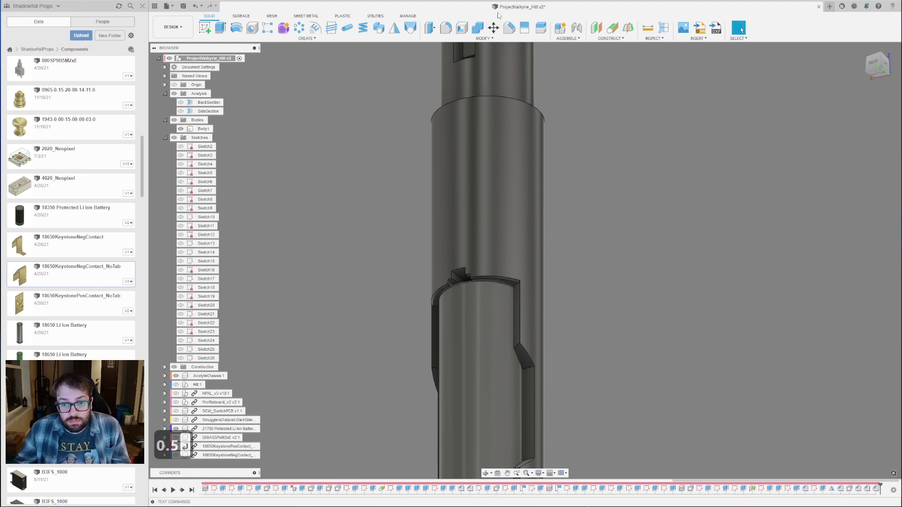
Chamfer the outer edge of the shoulder where the chassis narrows above the battery bay by 0.5 mm.
{"action": "scroll", "coordinate": [586, 283], "scroll_direction": "down", "scroll_amount": 3}
{"action": "middle_click_drag", "start_coordinate": [577, 205], "coordinate": [525, 193], "text": "shift"}
{"action": "scroll", "coordinate": [524, 193], "scroll_direction": "up", "scroll_amount": 3}
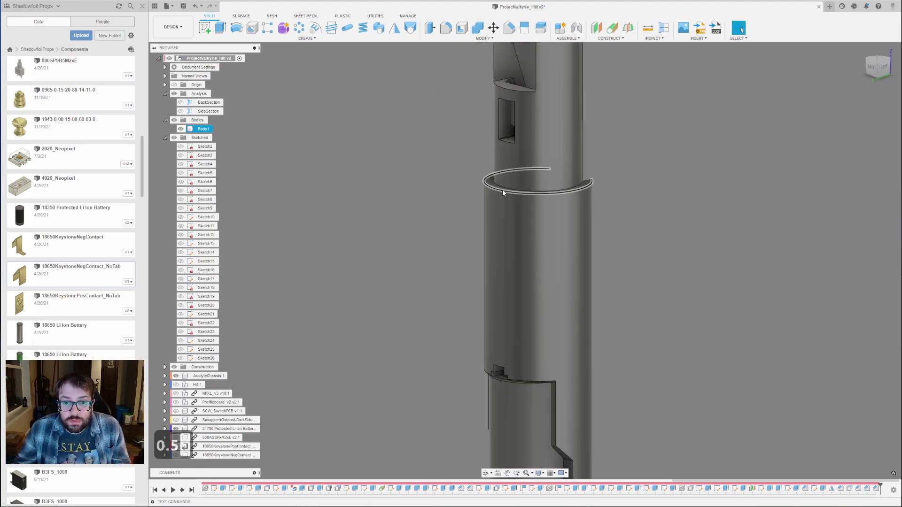
{"action": "left_click", "coordinate": [503, 192]}
{"action": "scroll", "coordinate": [493, 188], "scroll_direction": "up", "scroll_amount": 4}
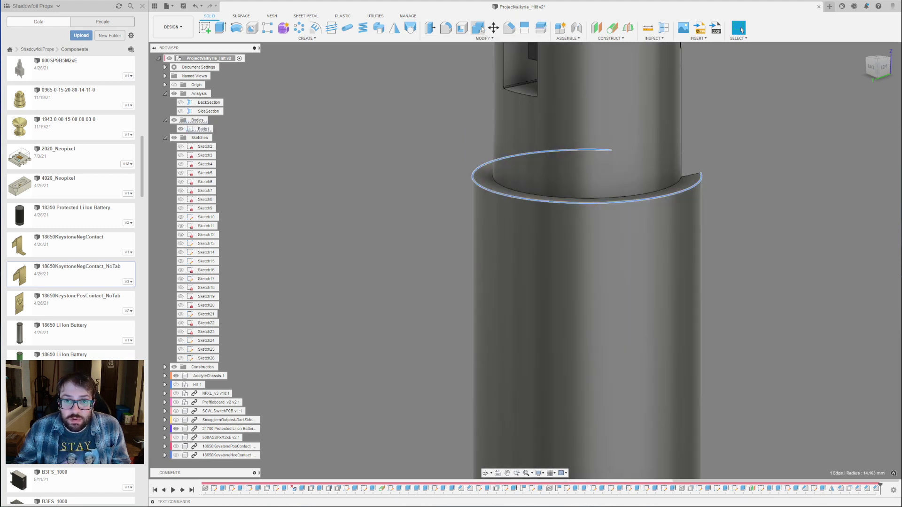
{"action": "left_click", "coordinate": [508, 28]}
{"action": "type", "text": "0.5"}
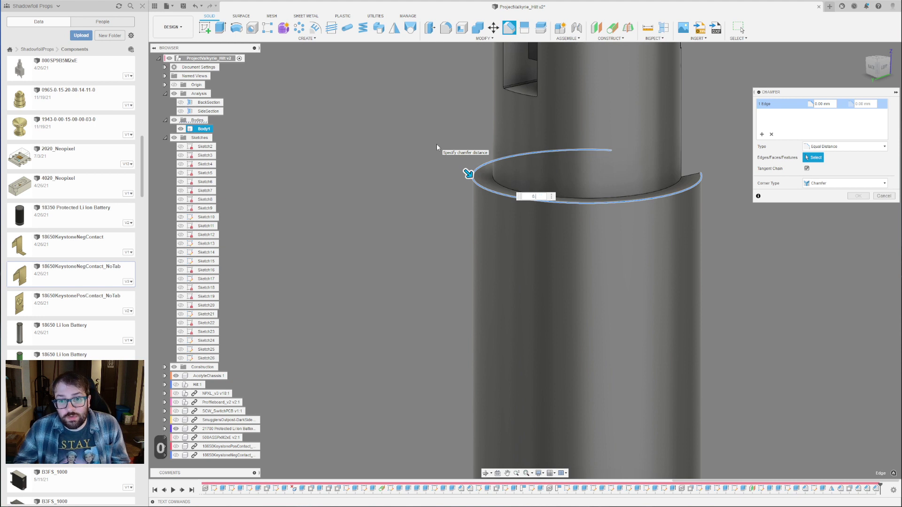
{"action": "key", "text": "Return"}
Chamfer the outer rim edge of the chassis's upper end by 0.5 mm.
{"action": "scroll", "coordinate": [492, 349], "scroll_direction": "down", "scroll_amount": 4}
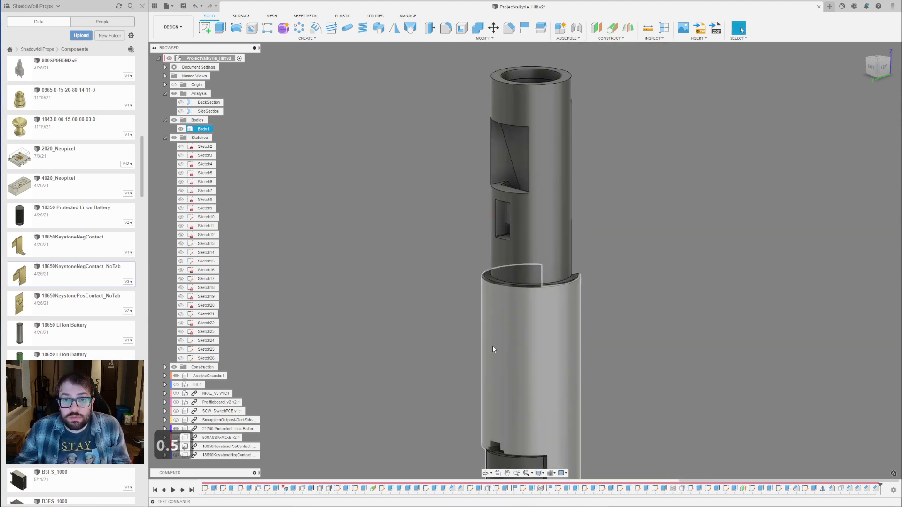
{"action": "scroll", "coordinate": [495, 68], "scroll_direction": "up", "scroll_amount": 3}
{"action": "left_click", "coordinate": [507, 89]}
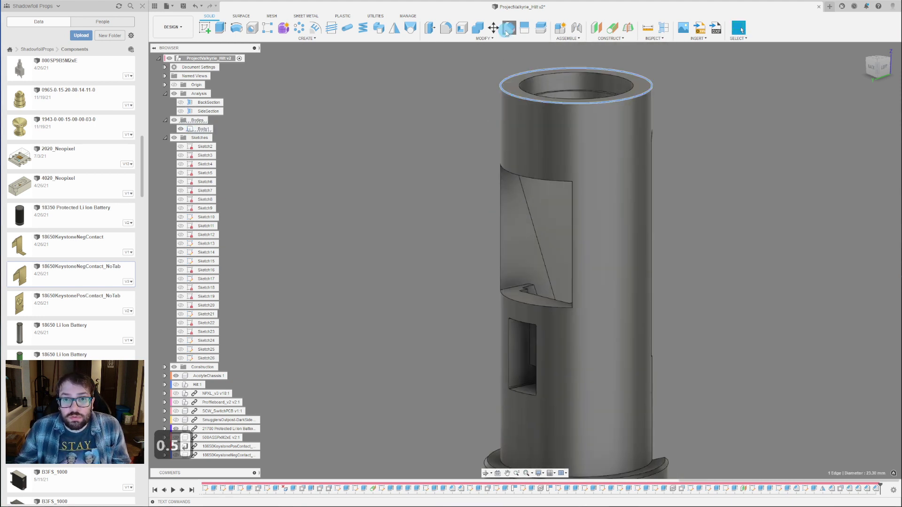
{"action": "left_click", "coordinate": [507, 29]}
{"action": "type", "text": "0.5"}
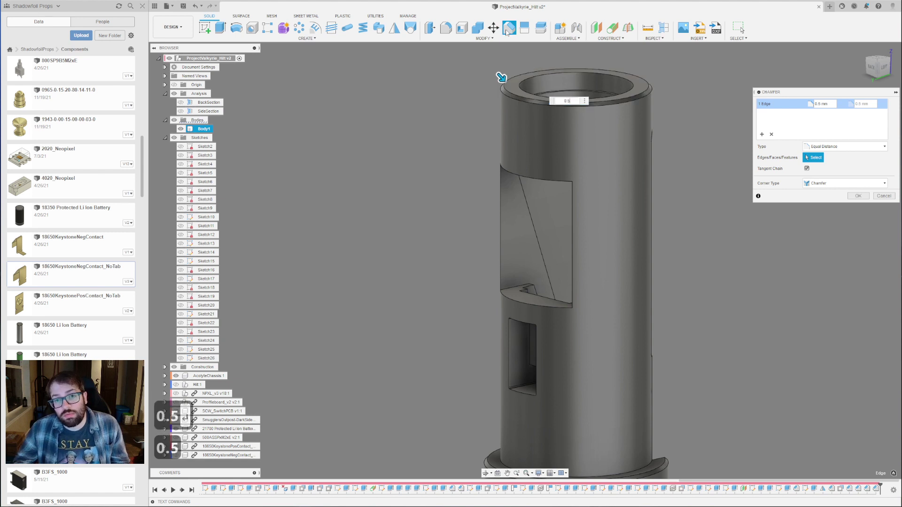
{"action": "key", "text": "Return"}
Chamfer the four outer edges of the large rectangular window on the back of the narrow section by 0.5 mm.
{"action": "scroll", "coordinate": [574, 114], "scroll_direction": "down", "scroll_amount": 5}
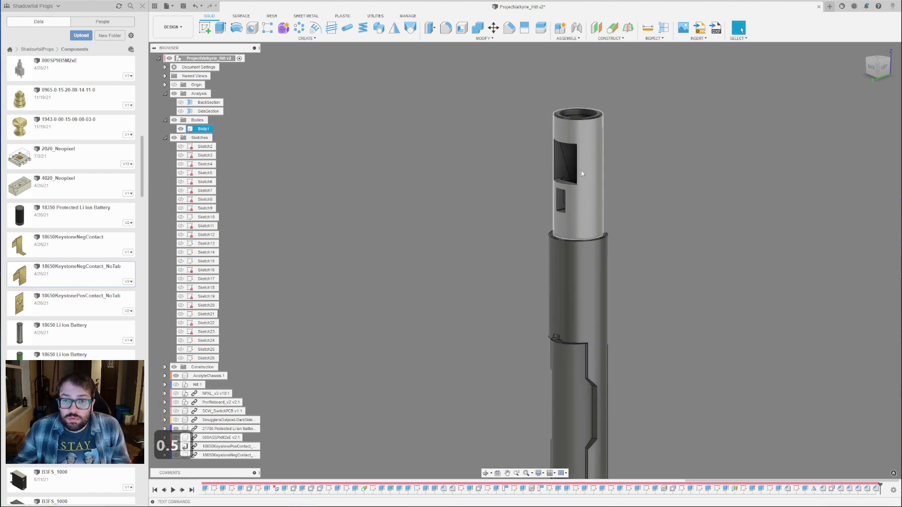
{"action": "scroll", "coordinate": [582, 168], "scroll_direction": "up", "scroll_amount": 4}
{"action": "middle_click_drag", "start_coordinate": [542, 218], "coordinate": [564, 208], "text": "shift"}
{"action": "left_click", "coordinate": [532, 201]}
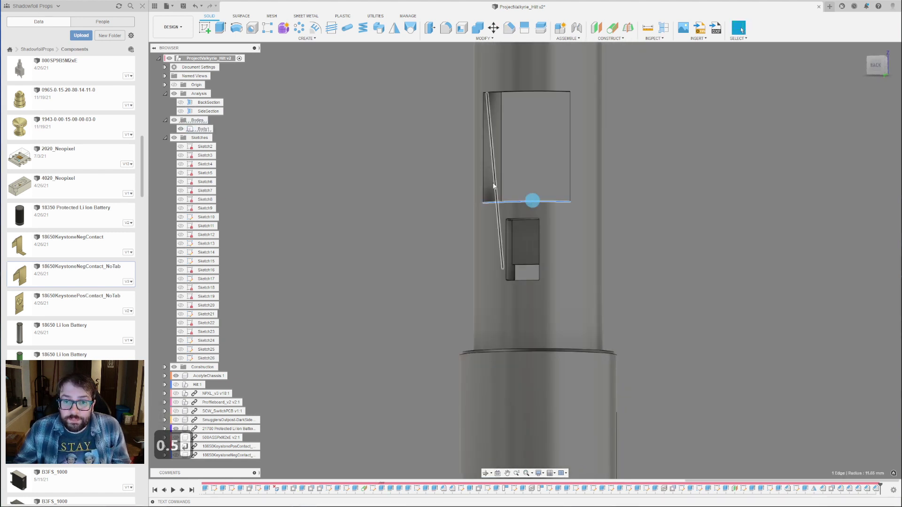
{"action": "left_click", "coordinate": [484, 178], "text": "shift"}
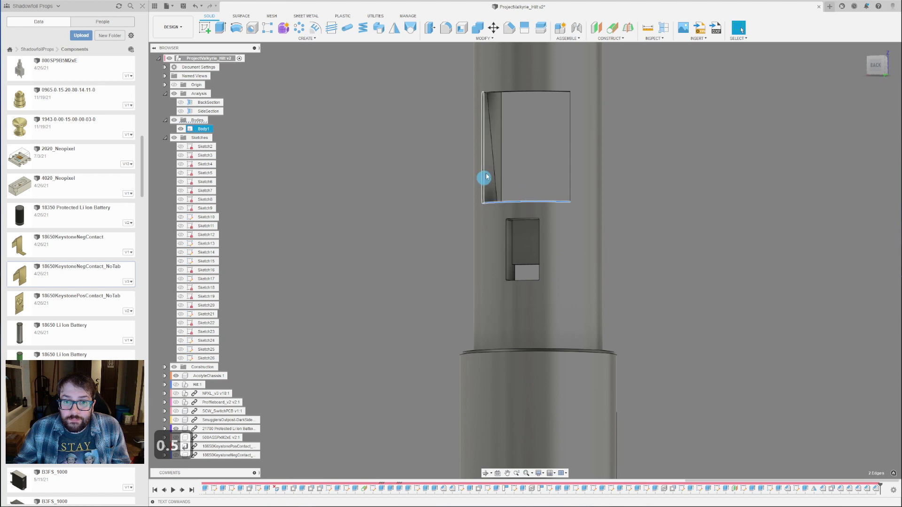
{"action": "left_click", "coordinate": [570, 109], "text": "shift"}
{"action": "left_click", "coordinate": [509, 29]}
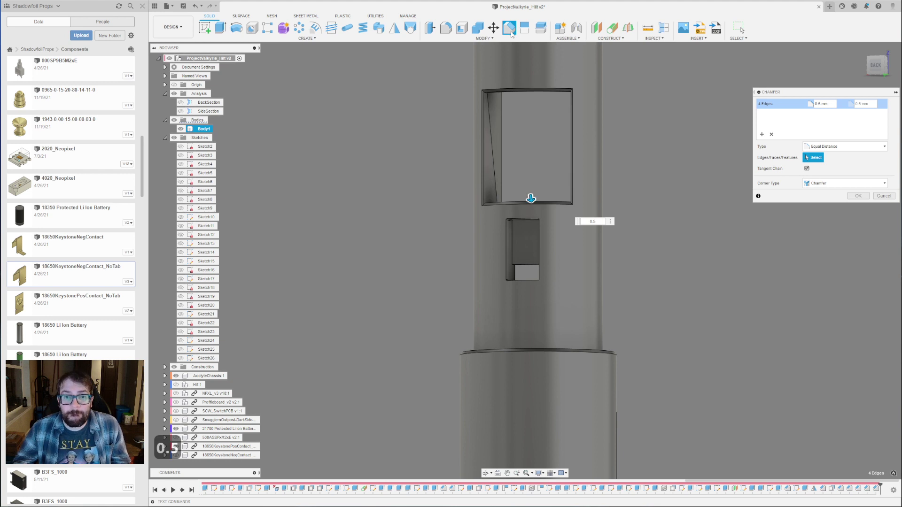
{"action": "key", "text": "Return"}
Show the Proffieboard component and examine how it sits against the edges of the front opening.
{"action": "middle_click_drag", "start_coordinate": [576, 228], "coordinate": [587, 164], "text": "shift"}
{"action": "scroll", "coordinate": [584, 174], "scroll_direction": "up", "scroll_amount": 2}
{"action": "middle_click_drag", "start_coordinate": [564, 206], "coordinate": [545, 256], "text": "shift"}
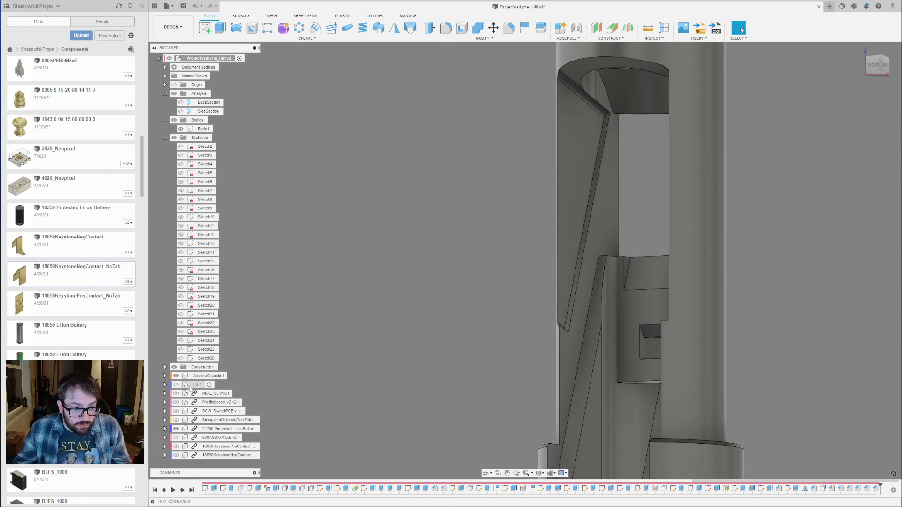
{"action": "left_click", "coordinate": [176, 402]}
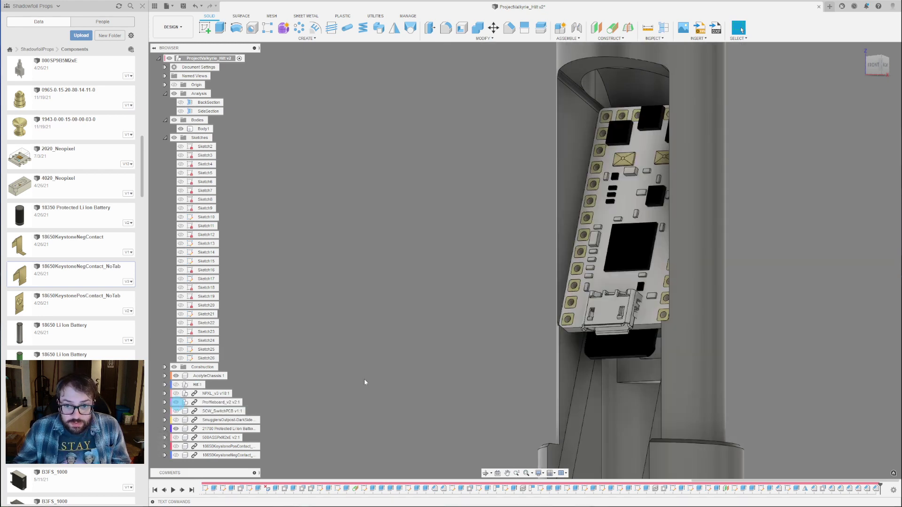
{"action": "middle_click_drag", "start_coordinate": [414, 346], "coordinate": [481, 326], "text": "shift"}
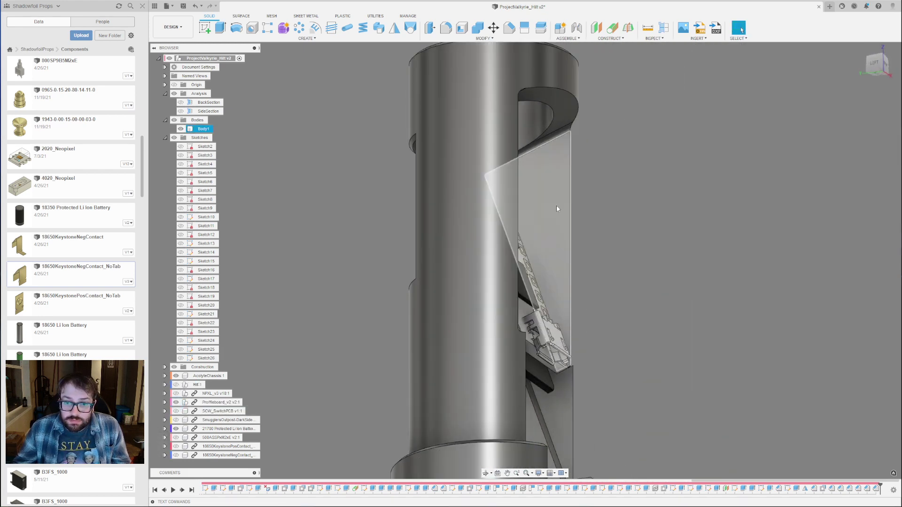
{"action": "scroll", "coordinate": [571, 202], "scroll_direction": "down", "scroll_amount": 3}
{"action": "scroll", "coordinate": [568, 305], "scroll_direction": "up", "scroll_amount": 5}
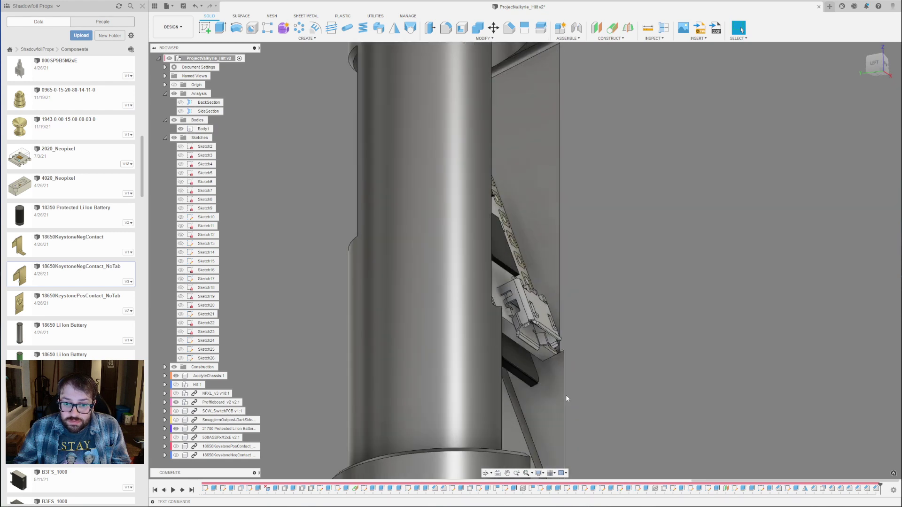
{"action": "scroll", "coordinate": [563, 263], "scroll_direction": "down", "scroll_amount": 3}
{"action": "middle_click_drag", "start_coordinate": [601, 311], "coordinate": [471, 413], "text": "shift"}
{"action": "scroll", "coordinate": [464, 240], "scroll_direction": "up", "scroll_amount": 3}
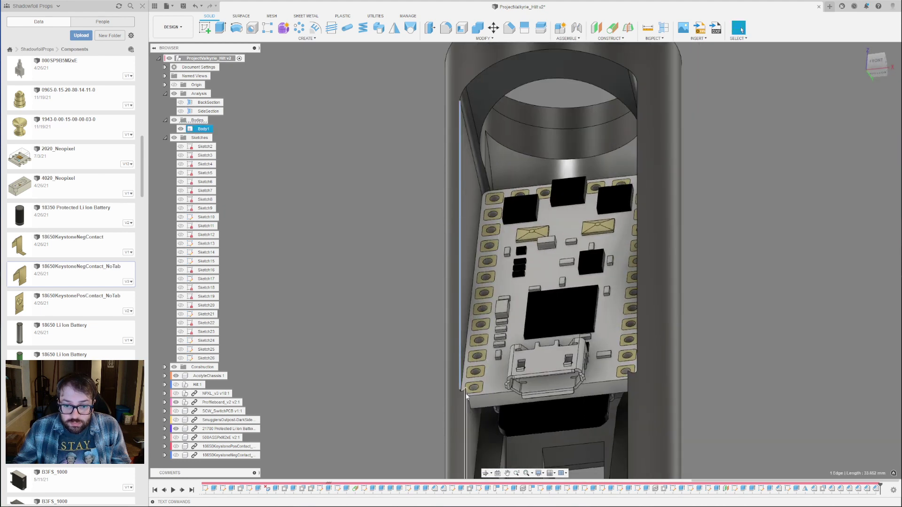
Add a 1 mm equal-distance chamfer along both side edges of the Proffieboard opening, including the small steps beside the board's lower end.
{"action": "left_click", "coordinate": [637, 341], "text": "shift"}
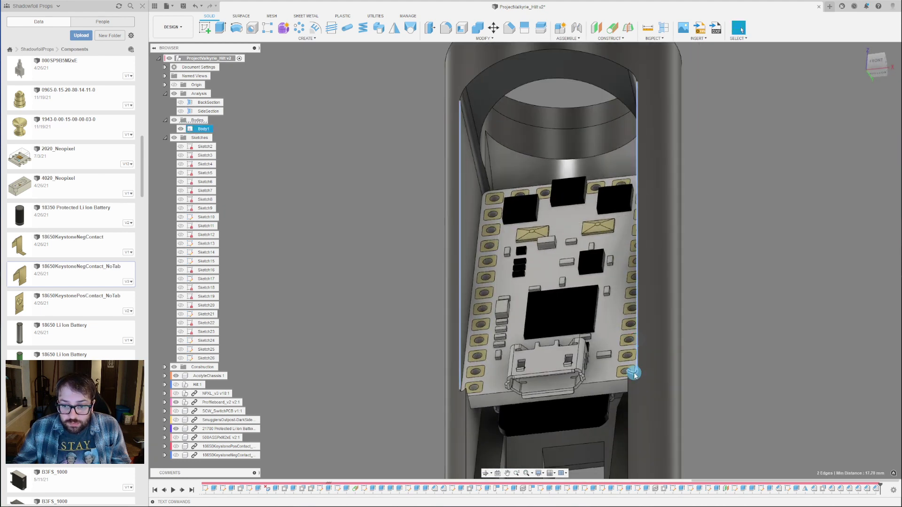
{"action": "left_click", "coordinate": [630, 383], "text": "shift"}
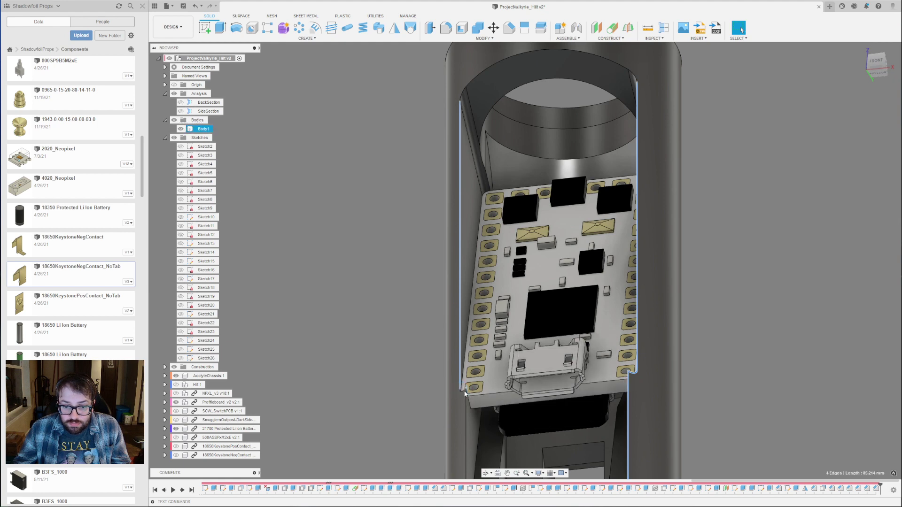
{"action": "left_click", "coordinate": [464, 396], "text": "shift"}
{"action": "scroll", "coordinate": [463, 396], "scroll_direction": "up", "scroll_amount": 5}
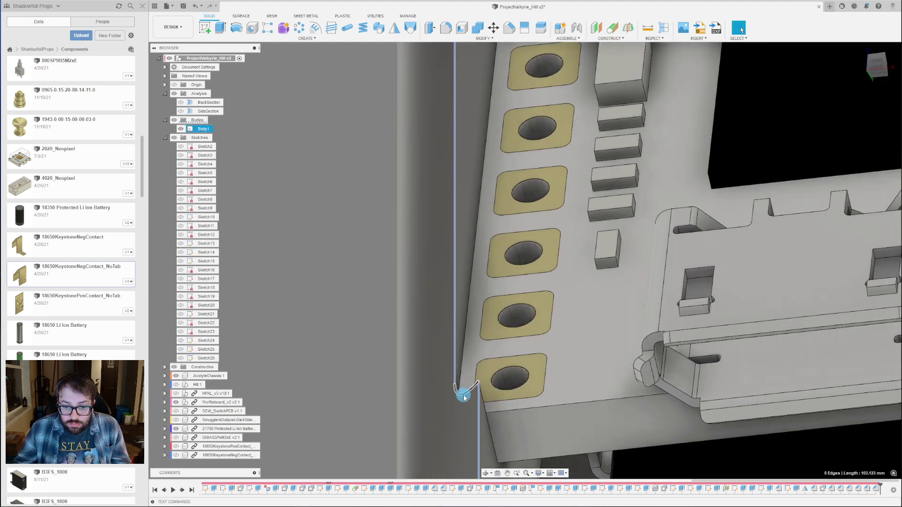
{"action": "scroll", "coordinate": [464, 397], "scroll_direction": "down", "scroll_amount": 8}
{"action": "left_click", "coordinate": [489, 220], "text": "shift"}
{"action": "scroll", "coordinate": [488, 218], "scroll_direction": "down", "scroll_amount": 2}
{"action": "middle_click_drag", "start_coordinate": [505, 227], "coordinate": [519, 258], "text": "shift"}
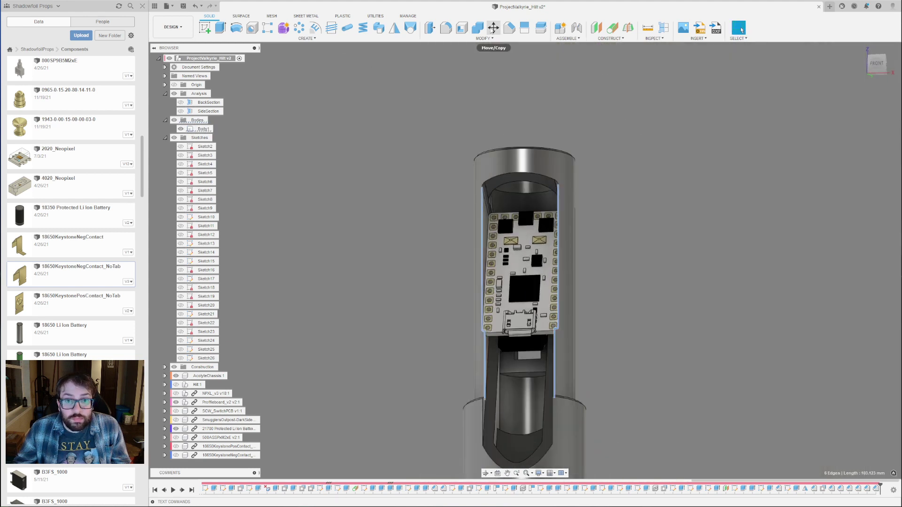
{"action": "left_click", "coordinate": [509, 30]}
{"action": "scroll", "coordinate": [476, 239], "scroll_direction": "up", "scroll_amount": 4}
{"action": "left_click_drag", "start_coordinate": [476, 240], "coordinate": [475, 243]}
{"action": "scroll", "coordinate": [496, 238], "scroll_direction": "down", "scroll_amount": 3}
{"action": "middle_click_drag", "start_coordinate": [496, 238], "coordinate": [547, 246], "text": "shift"}
{"action": "scroll", "coordinate": [487, 366], "scroll_direction": "up", "scroll_amount": 4}
{"action": "scroll", "coordinate": [489, 350], "scroll_direction": "down", "scroll_amount": 3}
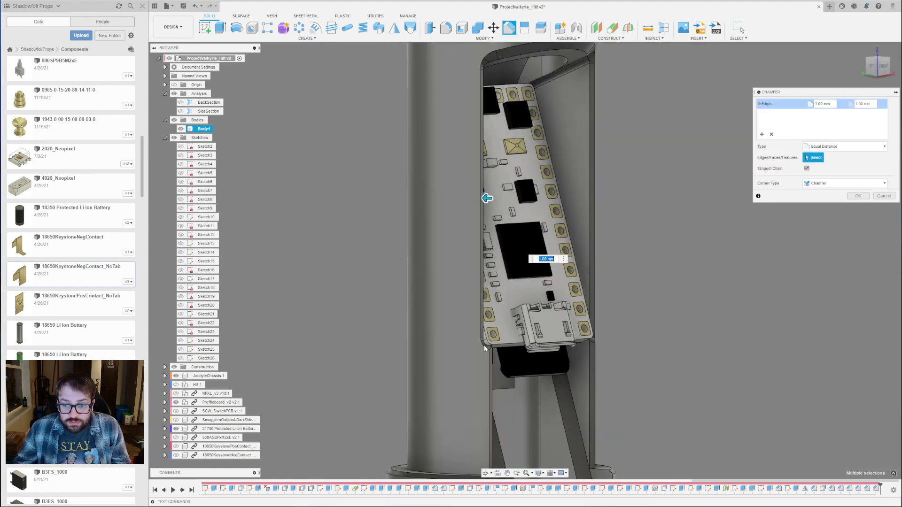
{"action": "middle_click_drag", "start_coordinate": [574, 256], "coordinate": [486, 273], "text": "shift"}
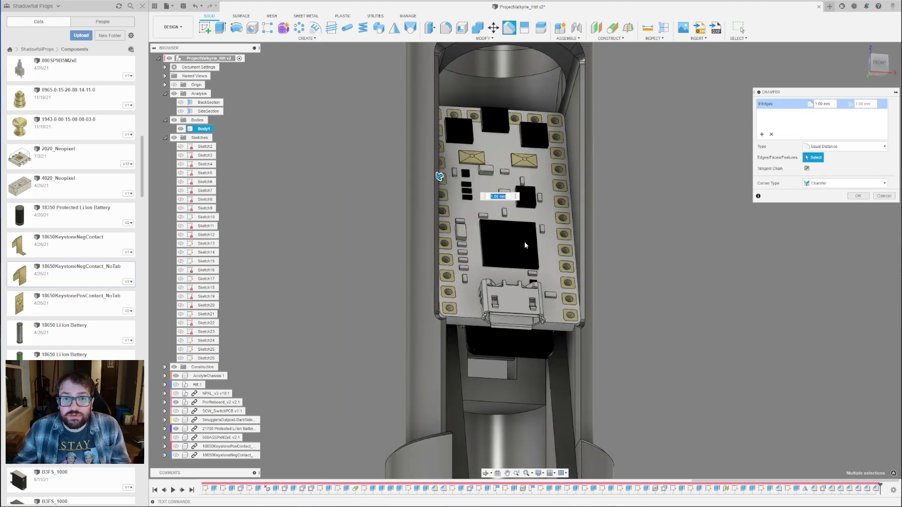
{"action": "scroll", "coordinate": [487, 273], "scroll_direction": "down", "scroll_amount": 3}
{"action": "left_click", "coordinate": [857, 196]}
{"action": "scroll", "coordinate": [577, 236], "scroll_direction": "down", "scroll_amount": 2}
{"action": "middle_click_drag", "start_coordinate": [577, 237], "coordinate": [533, 288], "text": "shift"}
{"action": "scroll", "coordinate": [538, 280], "scroll_direction": "up", "scroll_amount": 3}
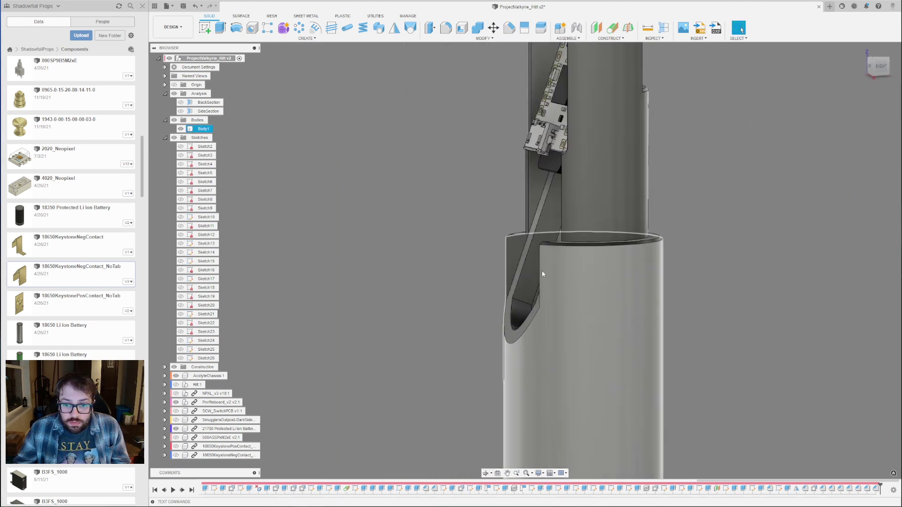
{"action": "scroll", "coordinate": [543, 272], "scroll_direction": "down", "scroll_amount": 5}
{"action": "middle_click_drag", "start_coordinate": [547, 341], "coordinate": [454, 219], "text": "shift"}
{"action": "scroll", "coordinate": [574, 401], "scroll_direction": "up", "scroll_amount": 3}
{"action": "middle_click_drag", "start_coordinate": [573, 404], "coordinate": [578, 337], "text": "shift"}
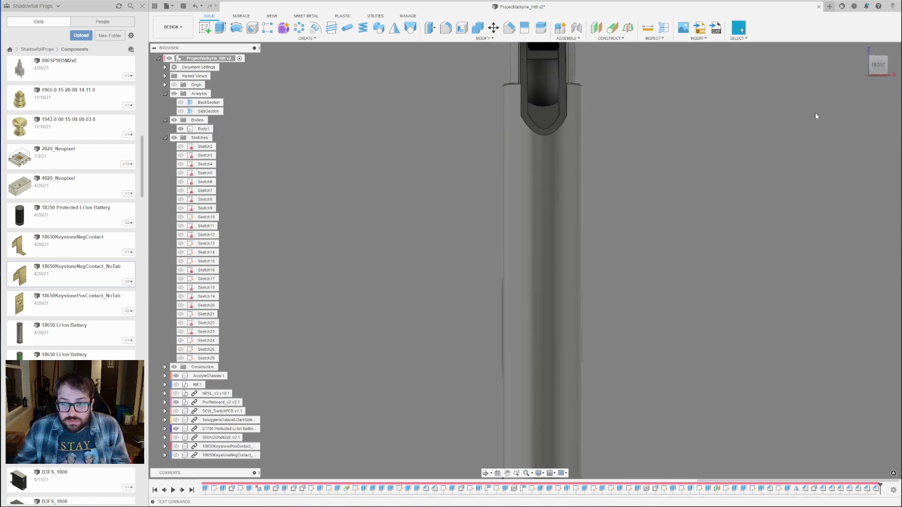
Create a tangent construction plane at 0 degrees on the front of the chassis's wide cylindrical section.
{"action": "scroll", "coordinate": [464, 208], "scroll_direction": "down", "scroll_amount": 6}
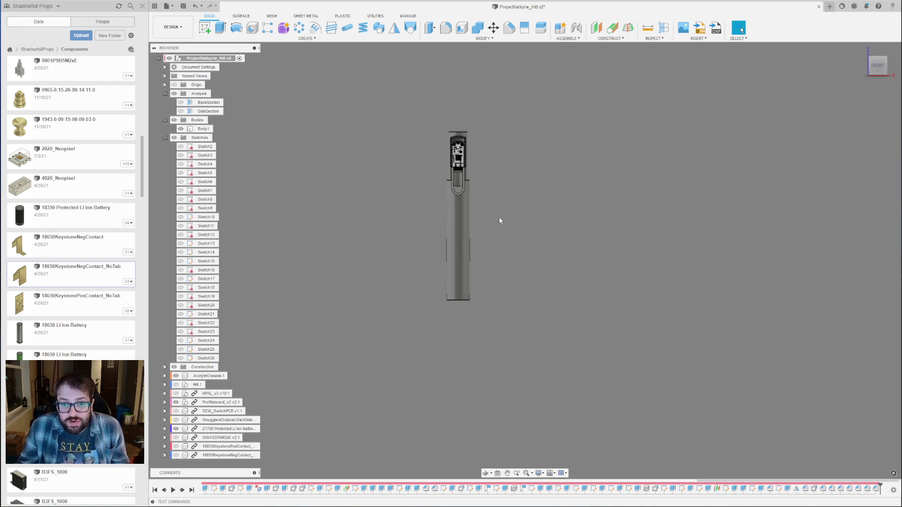
{"action": "scroll", "coordinate": [512, 190], "scroll_direction": "up", "scroll_amount": 3}
{"action": "mouse_move", "coordinate": [877, 65]}
{"action": "left_click", "coordinate": [205, 27]}
{"action": "key", "text": "Escape"}
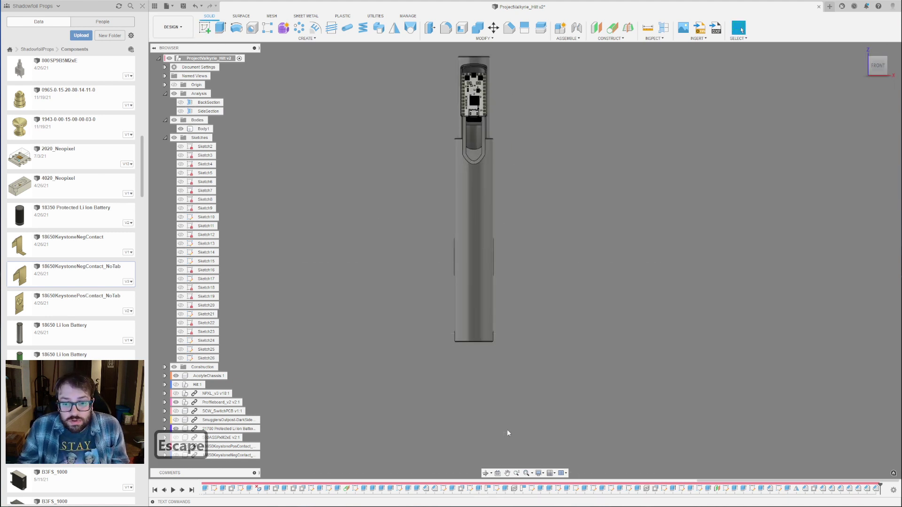
{"action": "left_click", "coordinate": [472, 227]}
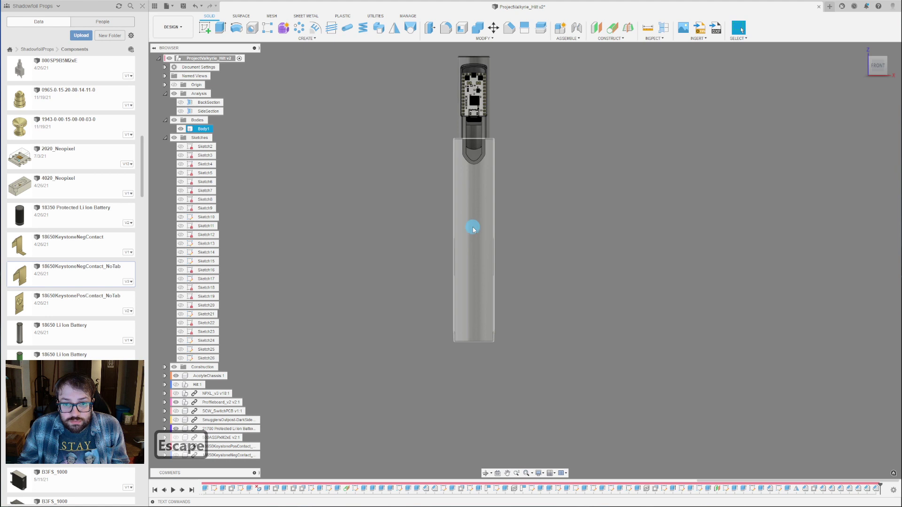
{"action": "left_click", "coordinate": [613, 29]}
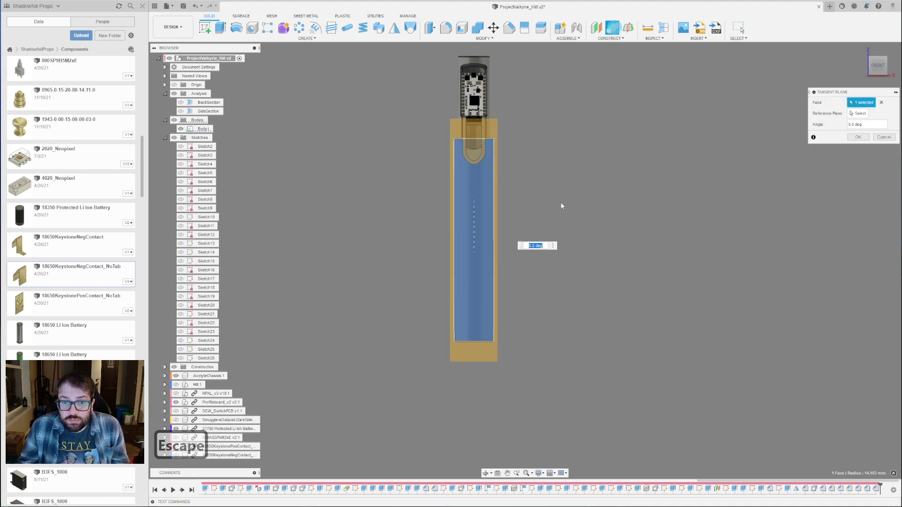
{"action": "left_click", "coordinate": [852, 139]}
Sketch a tall, narrow text frame down the wide section on the tangent plane, reading SHADOWFOIL with one letter per line.
{"action": "left_click", "coordinate": [471, 216]}
{"action": "left_click", "coordinate": [205, 28]}
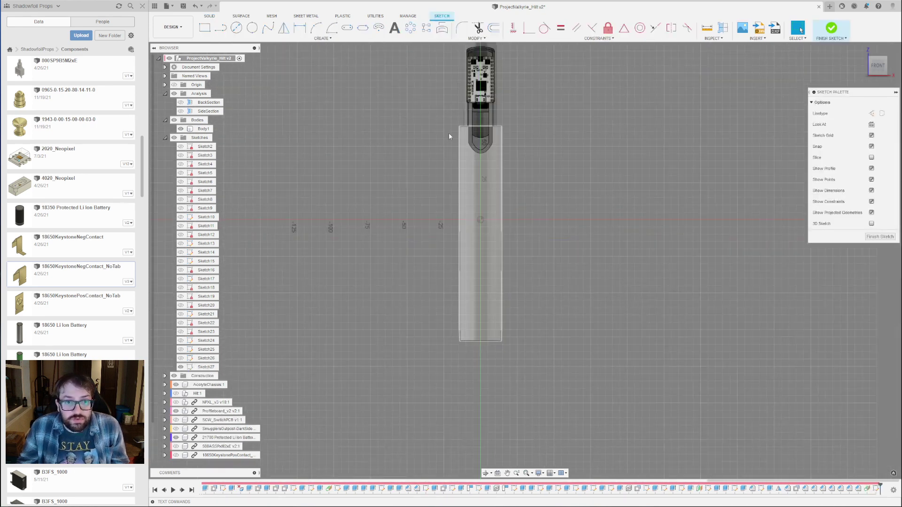
{"action": "left_click", "coordinate": [394, 28]}
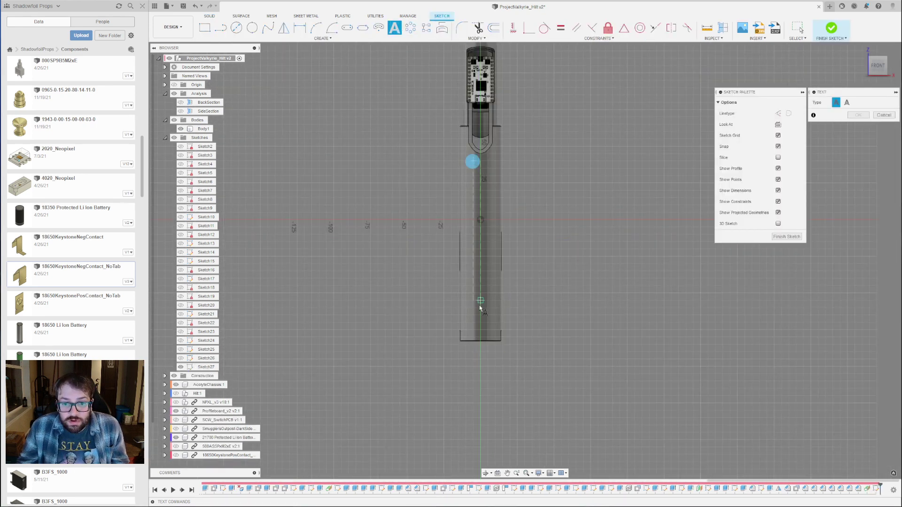
{"action": "left_click", "coordinate": [488, 330]}
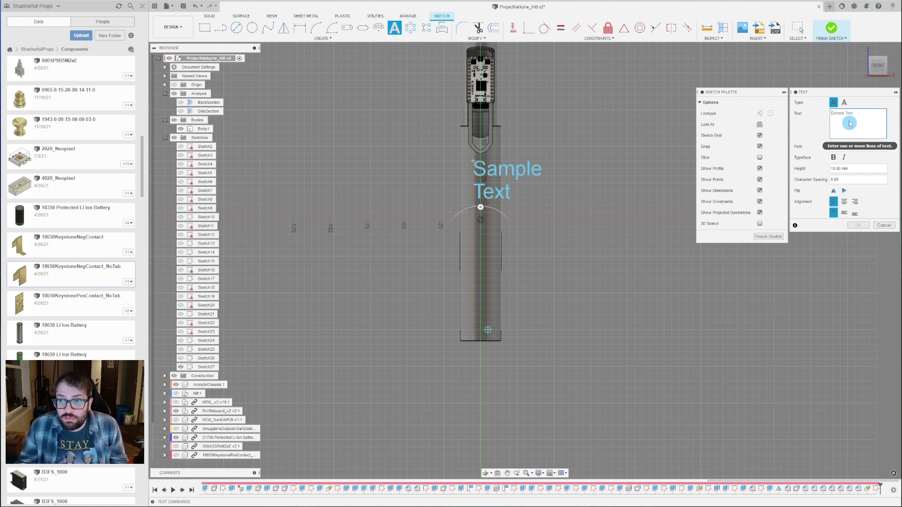
{"action": "type", "text": "S"}
{"action": "key", "text": "Return"}
{"action": "type", "text": "H"}
{"action": "key", "text": "shift+Return"}
{"action": "type", "text": "A"}
{"action": "key", "text": "shift+Return"}
{"action": "type", "text": "D"}
{"action": "key", "text": "shift+Return"}
{"action": "type", "text": "O"}
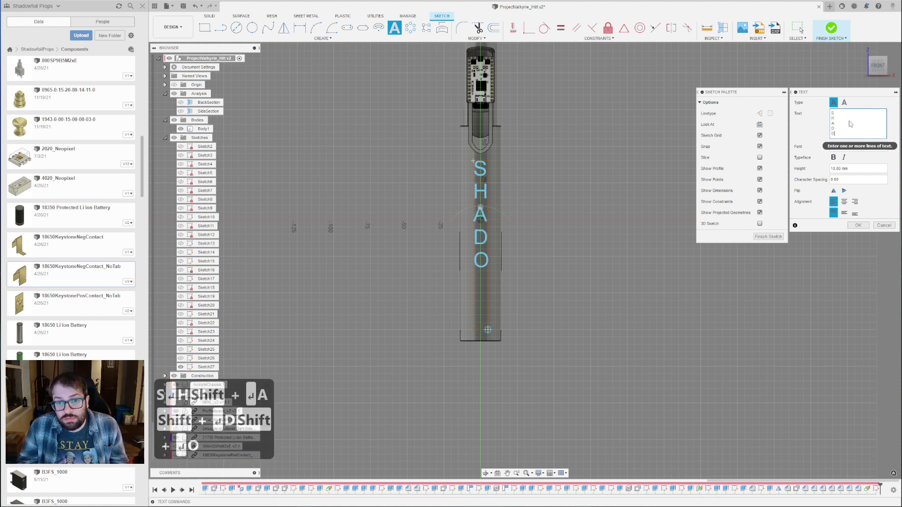
{"action": "key", "text": "shift+Return"}
{"action": "type", "text": "W"}
{"action": "key", "text": "shift+Return"}
{"action": "type", "text": "F"}
{"action": "key", "text": "shift+Return"}
{"action": "type", "text": "O"}
{"action": "key", "text": "shift+Return"}
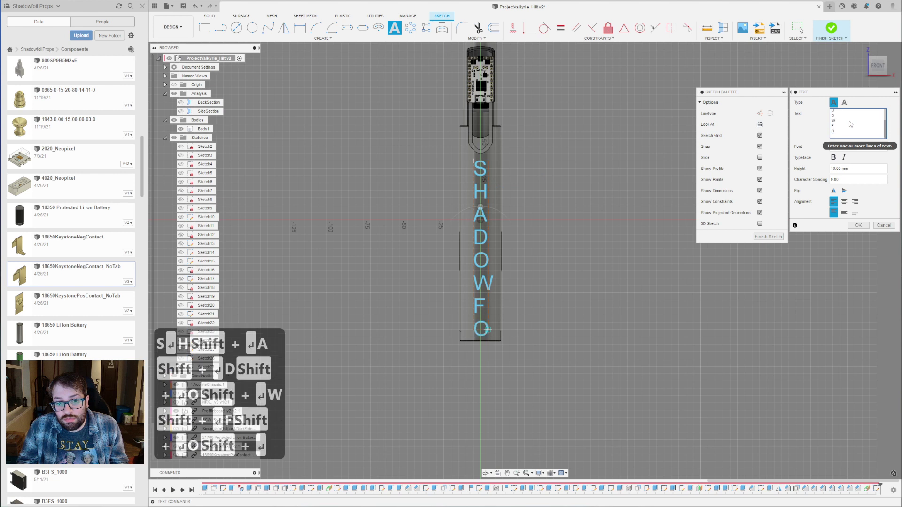
{"action": "type", "text": "I"}
{"action": "key", "text": "shift+Return"}
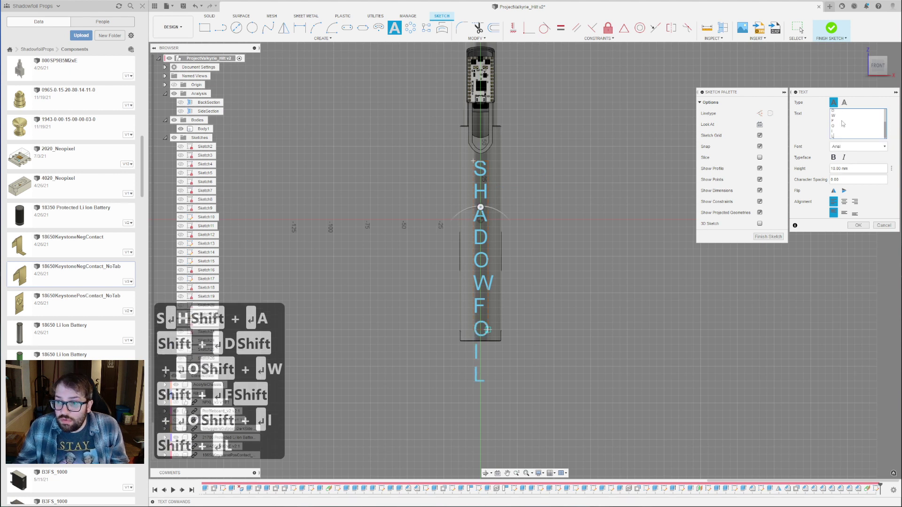
Centre the lettering horizontally and vertically in its frame and set the text height to 7 mm.
{"action": "left_click", "coordinate": [844, 202]}
{"action": "left_click", "coordinate": [844, 213]}
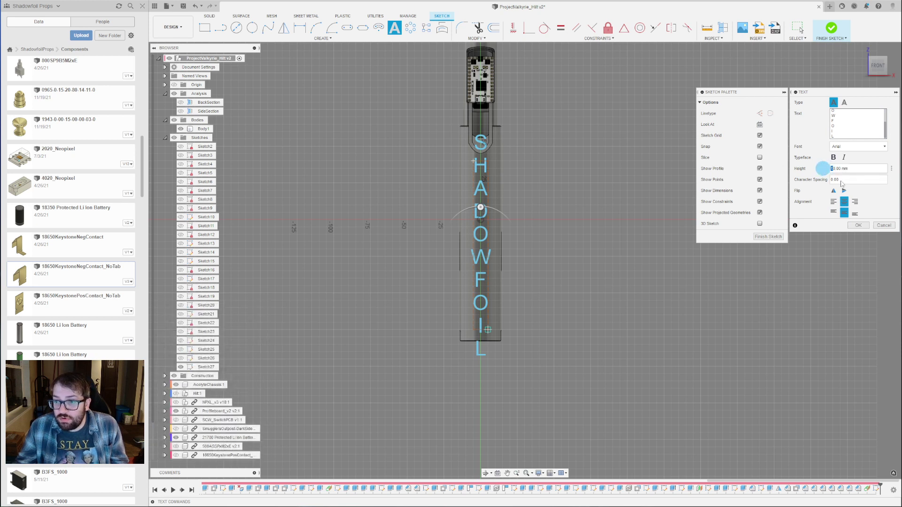
{"action": "key", "text": "BackSpace"}
{"action": "key", "text": "BackSpace"}
{"action": "type", "text": "7"}
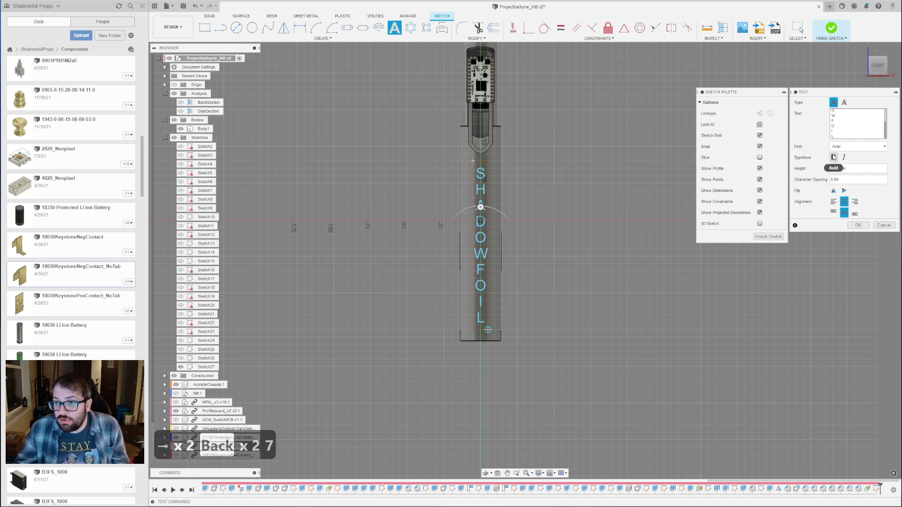
Try the Aurebesh_english, Aurebesh and Aurebesh AF fonts on the vertical lettering and make it bold.
{"action": "left_click", "coordinate": [857, 146]}
{"action": "scroll", "coordinate": [863, 232], "scroll_direction": "up", "scroll_amount": 2}
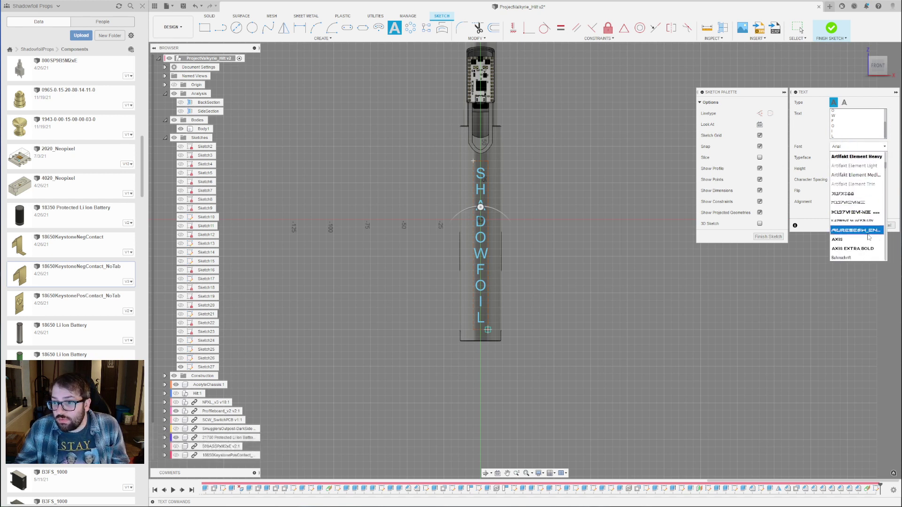
{"action": "left_click", "coordinate": [869, 231]}
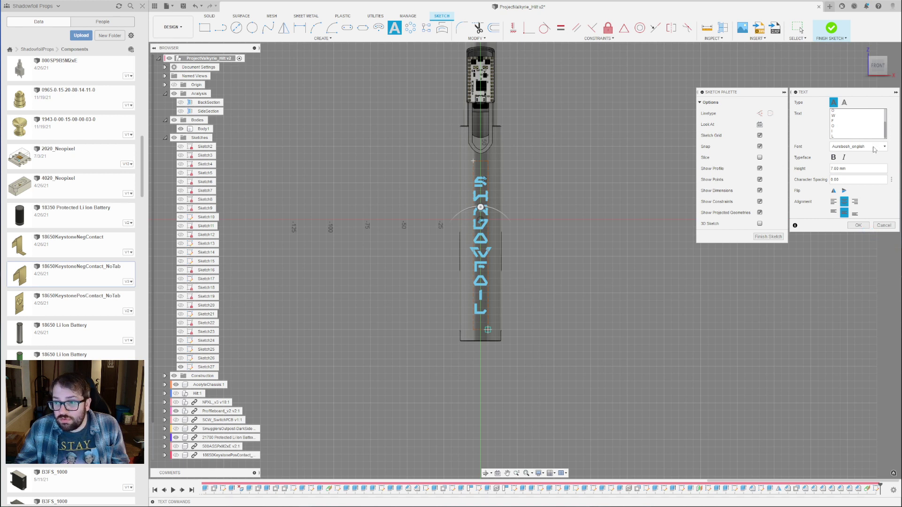
{"action": "left_click", "coordinate": [873, 147]}
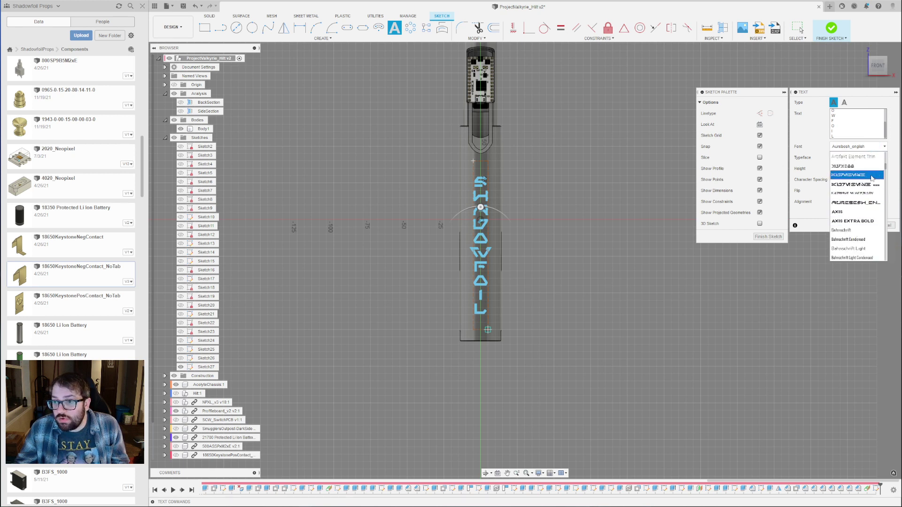
{"action": "left_click", "coordinate": [871, 175]}
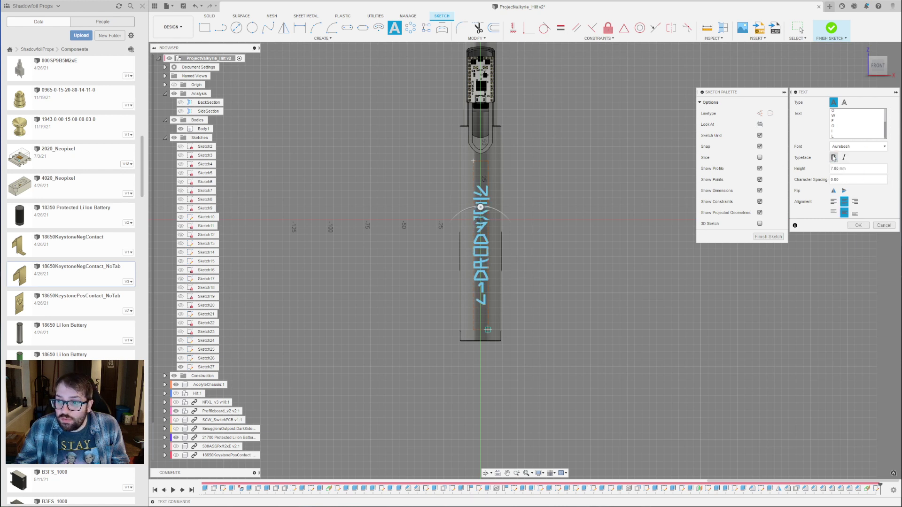
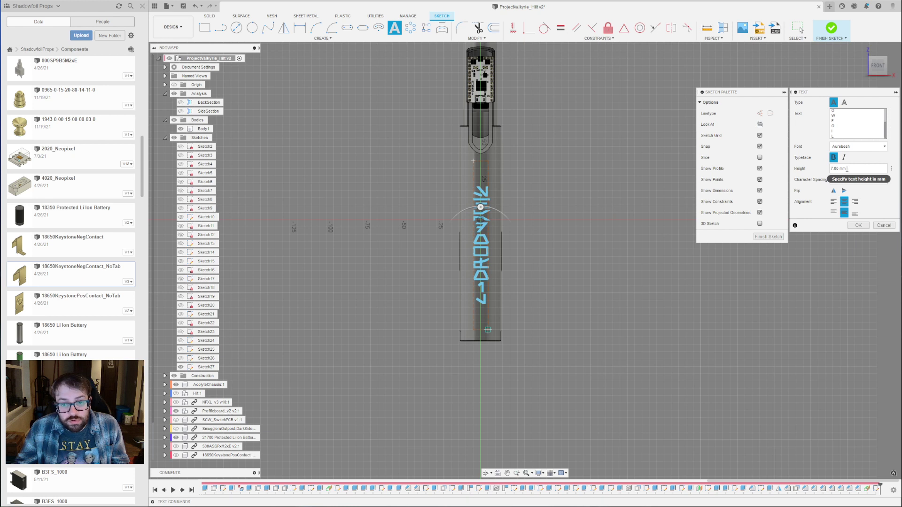
{"action": "left_click", "coordinate": [858, 148]}
{"action": "left_click", "coordinate": [859, 207]}
{"action": "left_click", "coordinate": [870, 147]}
{"action": "left_click", "coordinate": [870, 147]}
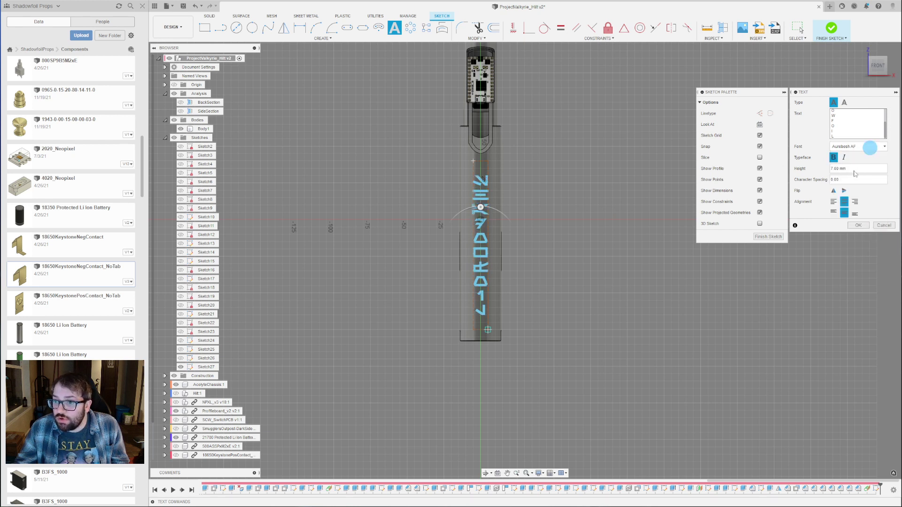
Apply the Aurebesh Calligraphy font at 9 mm height to the vertical lettering and finish the sketch.
{"action": "left_click", "coordinate": [863, 149]}
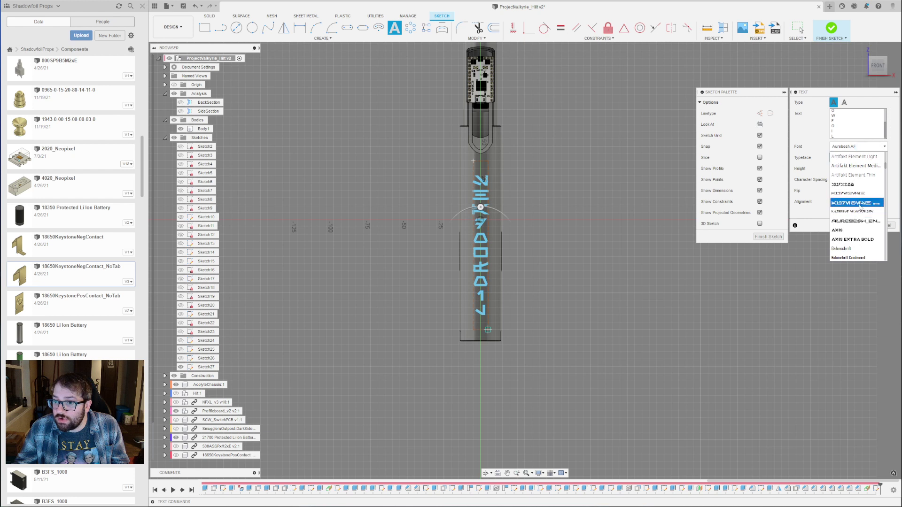
{"action": "left_click", "coordinate": [858, 212]}
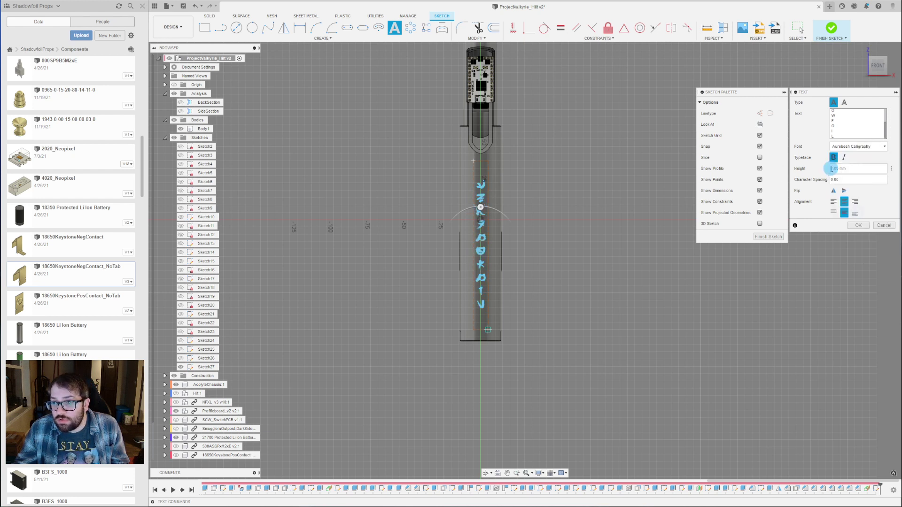
{"action": "key", "text": "BackSpace"}
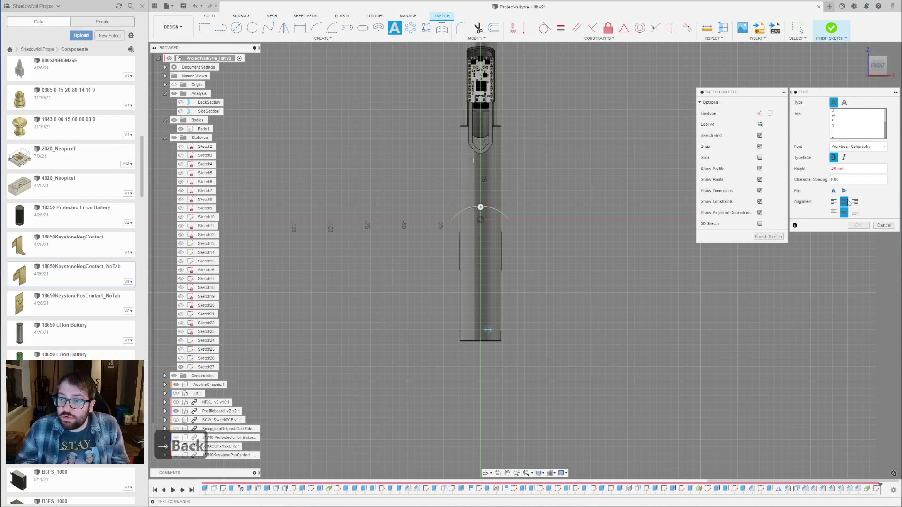
{"action": "type", "text": "9"}
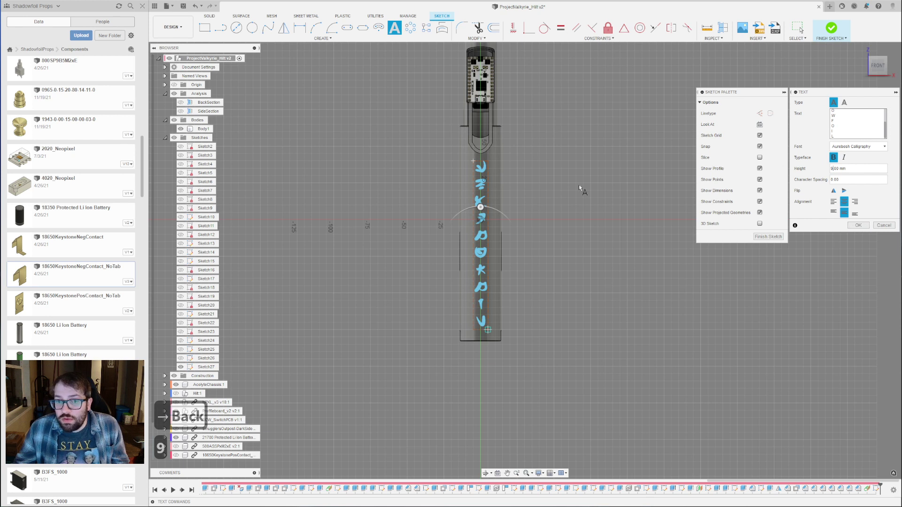
{"action": "left_click", "coordinate": [857, 225]}
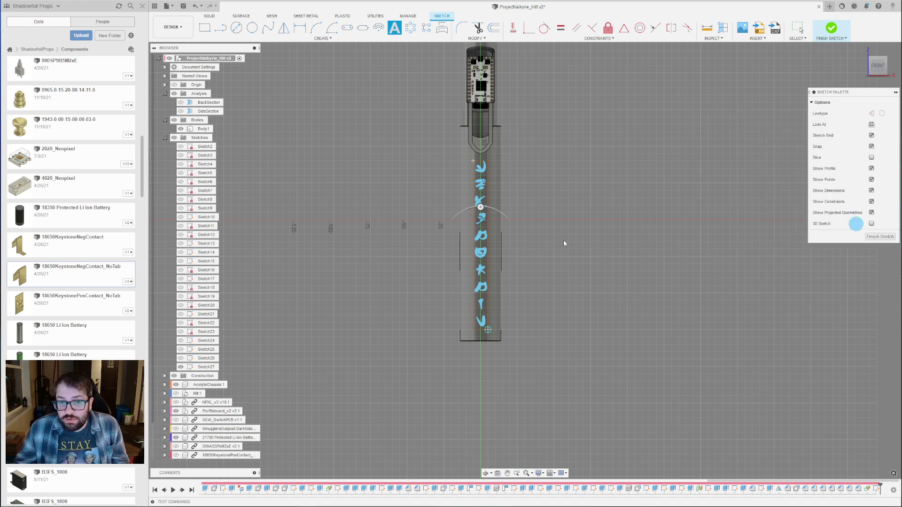
{"action": "left_click", "coordinate": [882, 237]}
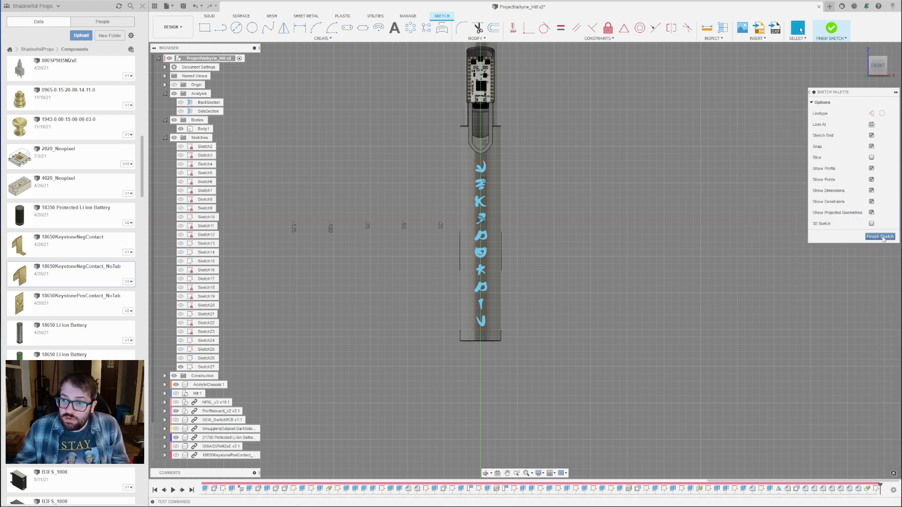
Try to emboss the sketched lettering onto the outer cylindrical face of the chassis's wide section.
{"action": "scroll", "coordinate": [493, 323], "scroll_direction": "up", "scroll_amount": 3}
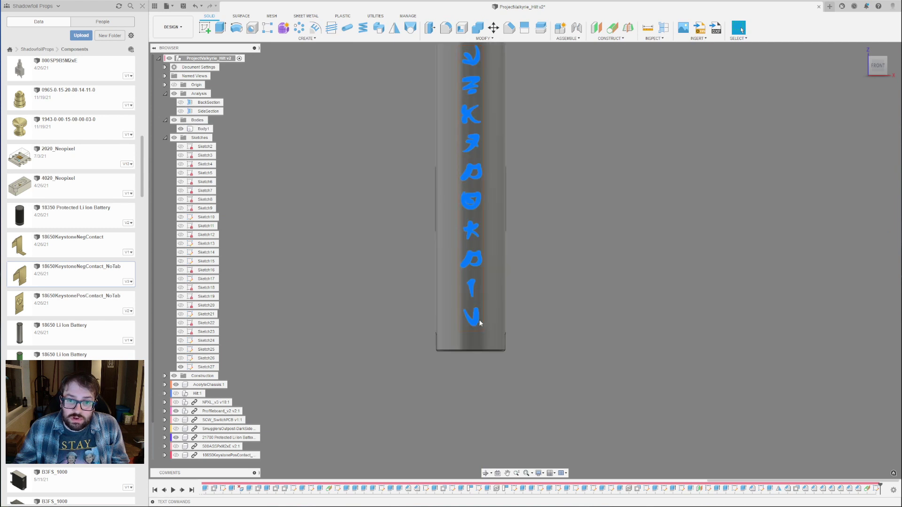
{"action": "scroll", "coordinate": [539, 324], "scroll_direction": "down", "scroll_amount": 5}
{"action": "middle_click_drag", "start_coordinate": [404, 273], "coordinate": [467, 288], "text": "shift"}
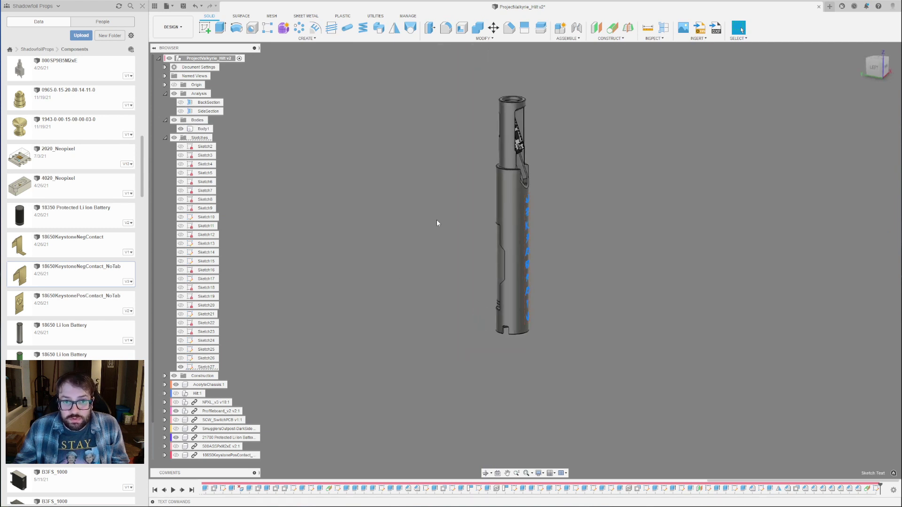
{"action": "left_click", "coordinate": [316, 30]}
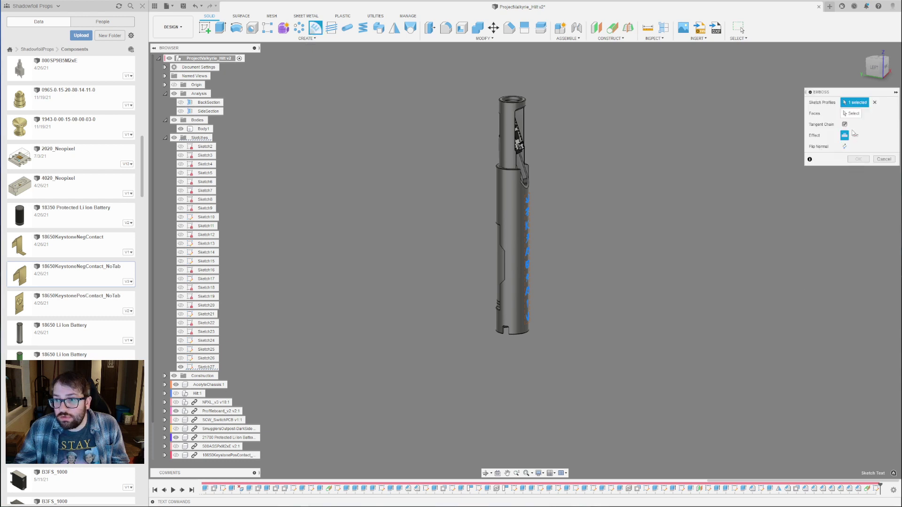
{"action": "left_click", "coordinate": [855, 115]}
{"action": "scroll", "coordinate": [558, 245], "scroll_direction": "up", "scroll_amount": 3}
{"action": "left_click", "coordinate": [480, 211]}
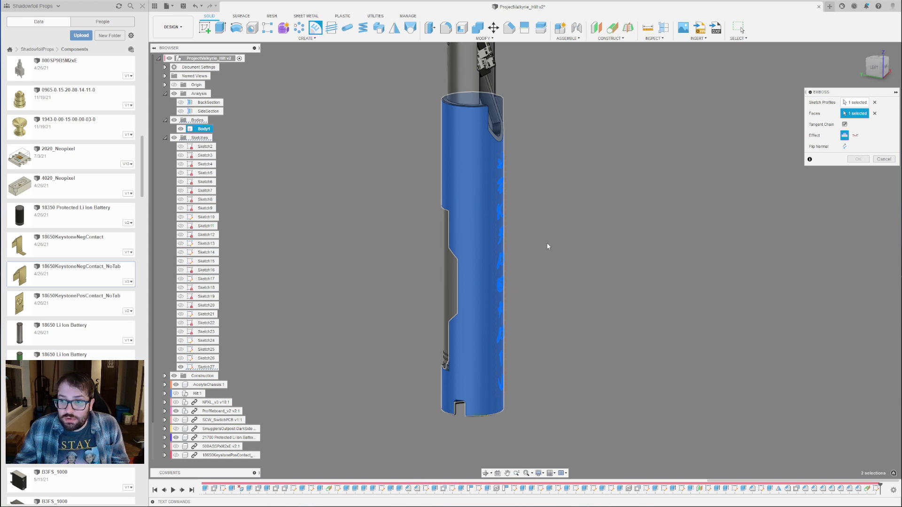
{"action": "scroll", "coordinate": [554, 259], "scroll_direction": "down", "scroll_amount": 2}
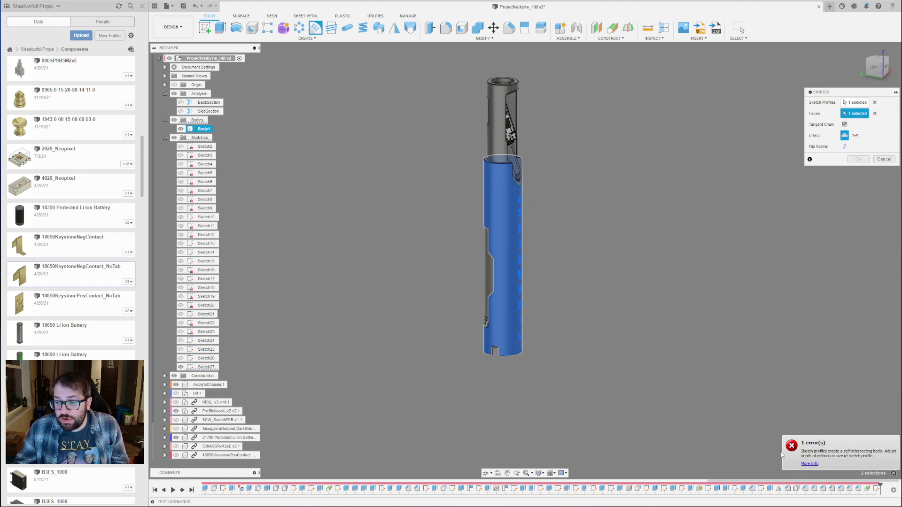
{"action": "scroll", "coordinate": [509, 288], "scroll_direction": "up", "scroll_amount": 3}
{"action": "middle_click_drag", "start_coordinate": [578, 331], "coordinate": [616, 336], "text": "shift"}
{"action": "scroll", "coordinate": [537, 288], "scroll_direction": "up", "scroll_amount": 5}
{"action": "scroll", "coordinate": [537, 289], "scroll_direction": "down", "scroll_amount": 8}
Try the deboss effect for the lettering on the same outer face, and cancel the Emboss command.
{"action": "left_click", "coordinate": [855, 137]}
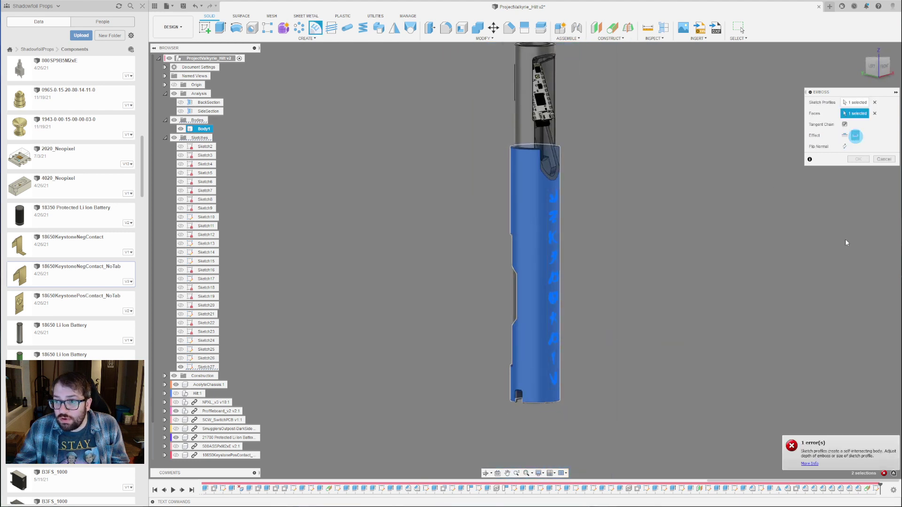
{"action": "left_click", "coordinate": [886, 160]}
{"action": "scroll", "coordinate": [600, 277], "scroll_direction": "down", "scroll_amount": 3}
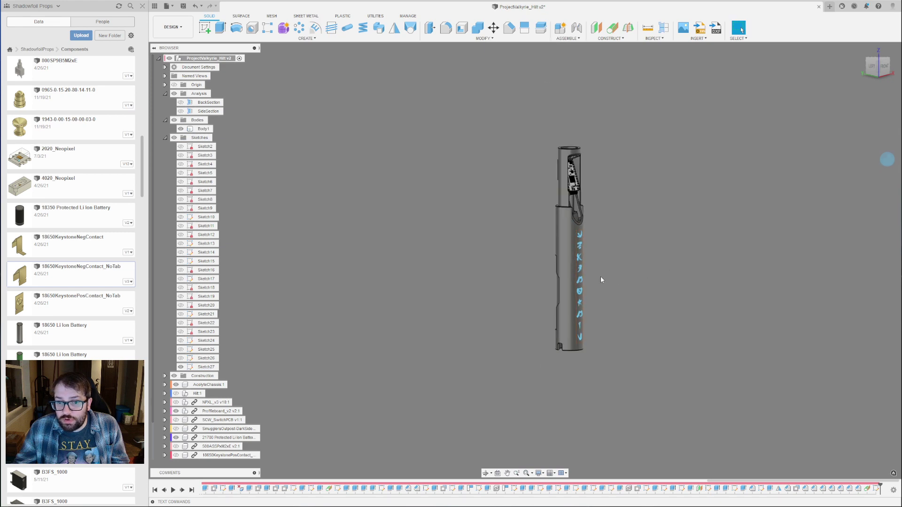
Reopen the lettering sketch and try the AXIS font on the vertical text.
{"action": "key", "text": "ctrl+z"}
{"action": "scroll", "coordinate": [581, 288], "scroll_direction": "up", "scroll_amount": 3}
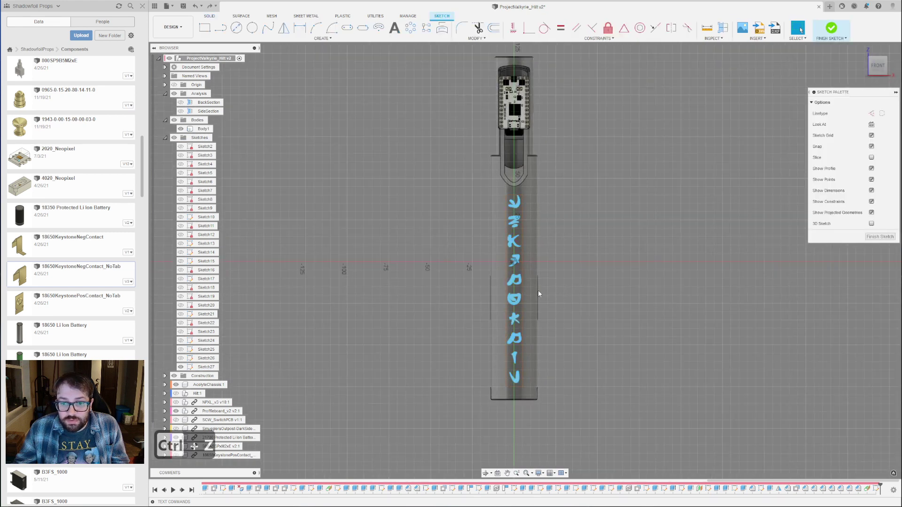
{"action": "double_click", "coordinate": [516, 296]}
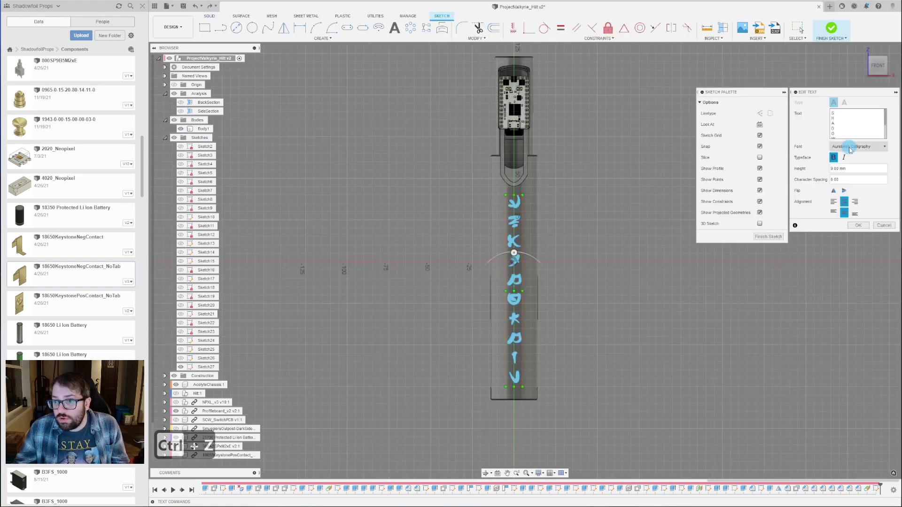
{"action": "left_click", "coordinate": [846, 146]}
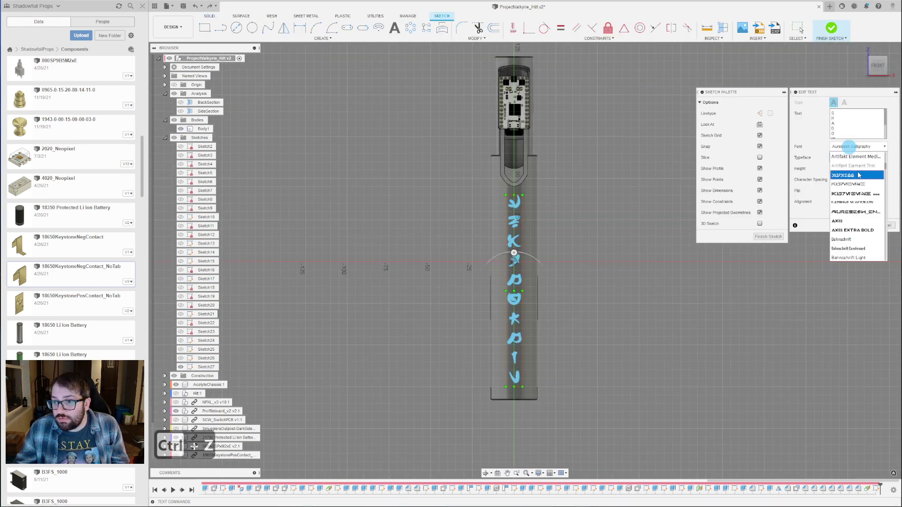
{"action": "left_click", "coordinate": [854, 221]}
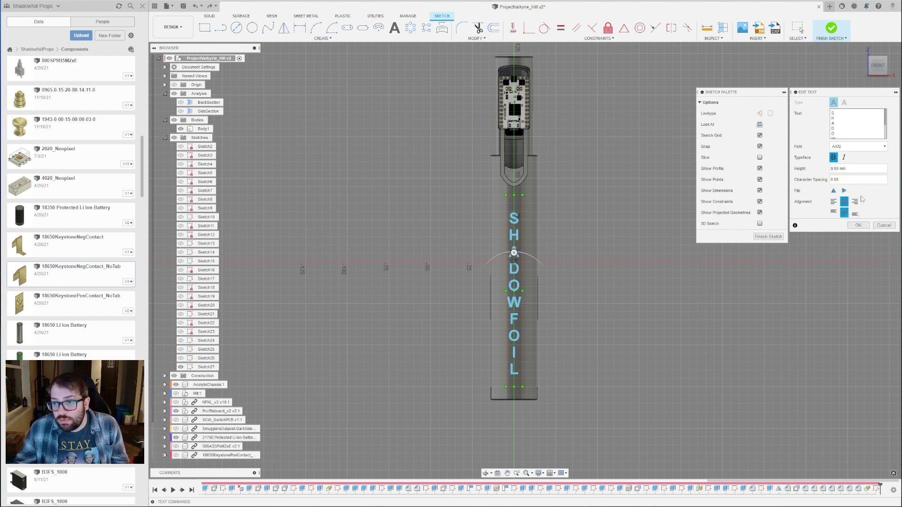
Set the vertical text to the Aurebesh_english font at 7 mm height and finish the sketch.
{"action": "left_click", "coordinate": [865, 147]}
{"action": "left_click", "coordinate": [864, 191]}
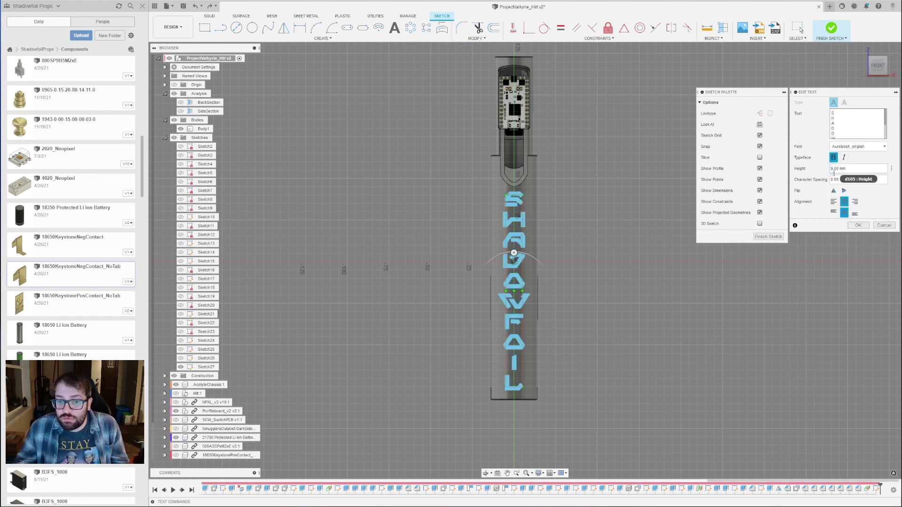
{"action": "key", "text": "BackSpace"}
{"action": "type", "text": "7"}
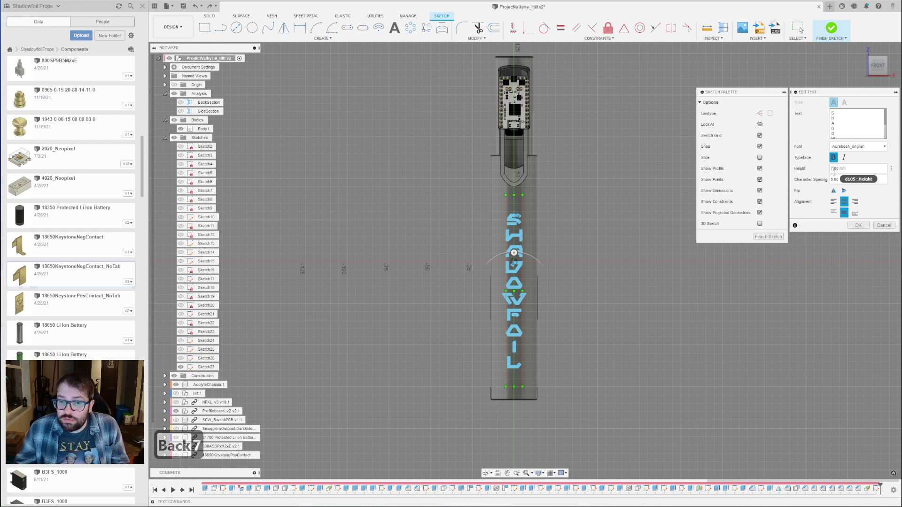
{"action": "left_click", "coordinate": [855, 225]}
{"action": "left_click", "coordinate": [880, 237]}
Start an Emboss with the SHADOWFOIL lettering as profile and the outer cylindrical face of the wide section as target.
{"action": "left_click", "coordinate": [520, 267]}
{"action": "left_click", "coordinate": [314, 29]}
{"action": "middle_click_drag", "start_coordinate": [408, 191], "coordinate": [470, 230], "text": "shift"}
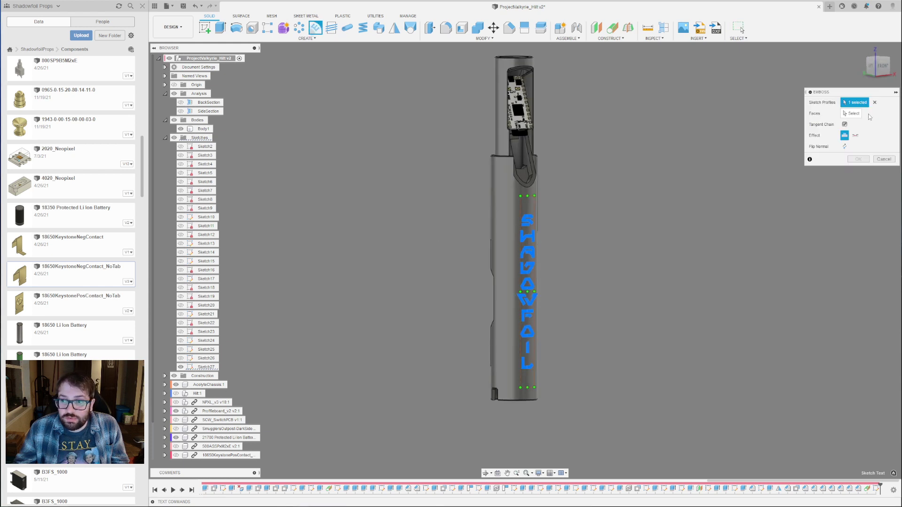
{"action": "left_click", "coordinate": [504, 224]}
{"action": "middle_click_drag", "start_coordinate": [641, 276], "coordinate": [750, 211], "text": "shift"}
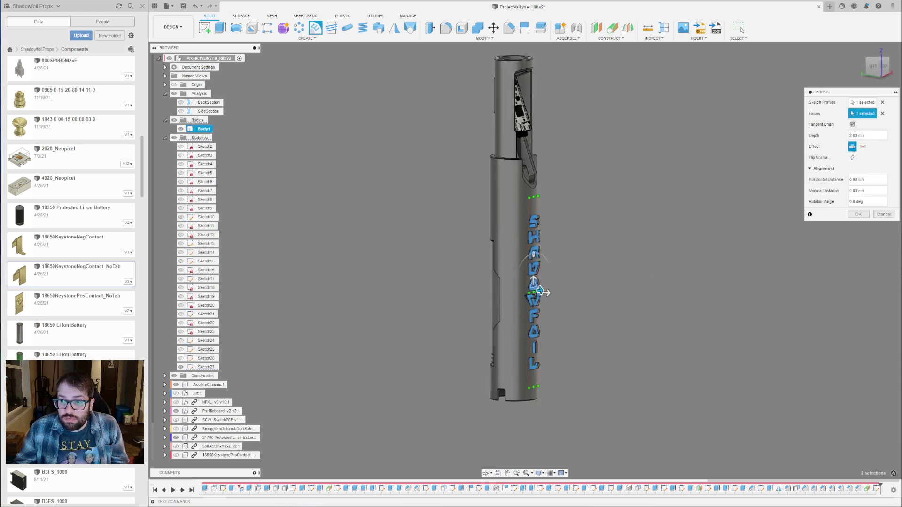
{"action": "scroll", "coordinate": [545, 244], "scroll_direction": "up", "scroll_amount": 10}
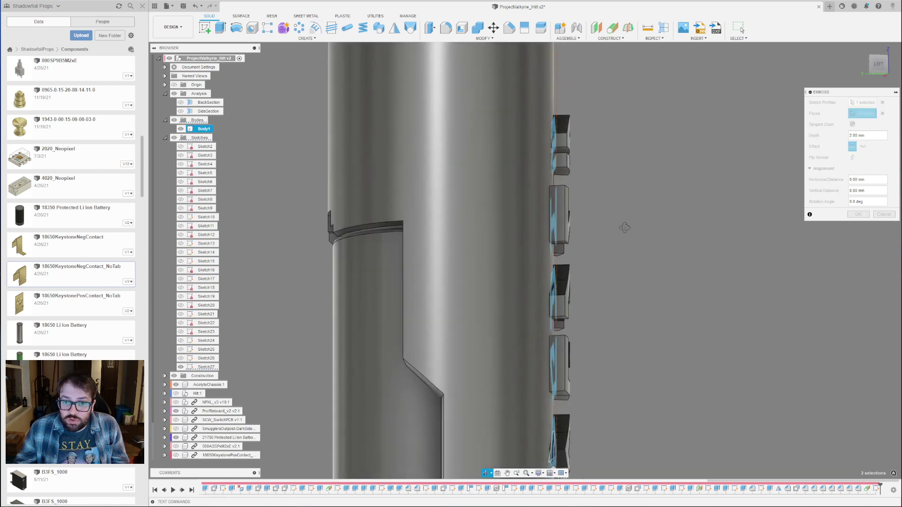
Deboss the lettering 0.5 mm deep into the outer face.
{"action": "scroll", "coordinate": [616, 240], "scroll_direction": "down", "scroll_amount": 6}
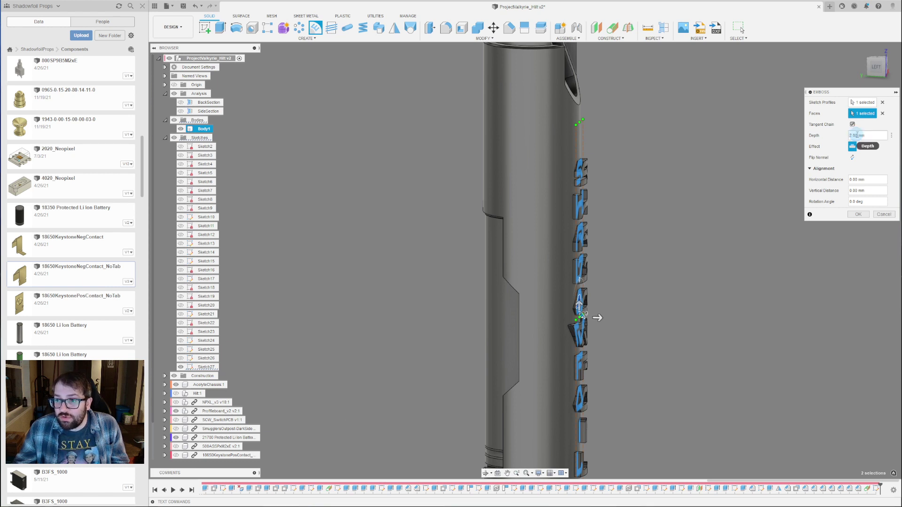
{"action": "type", "text": "0"}
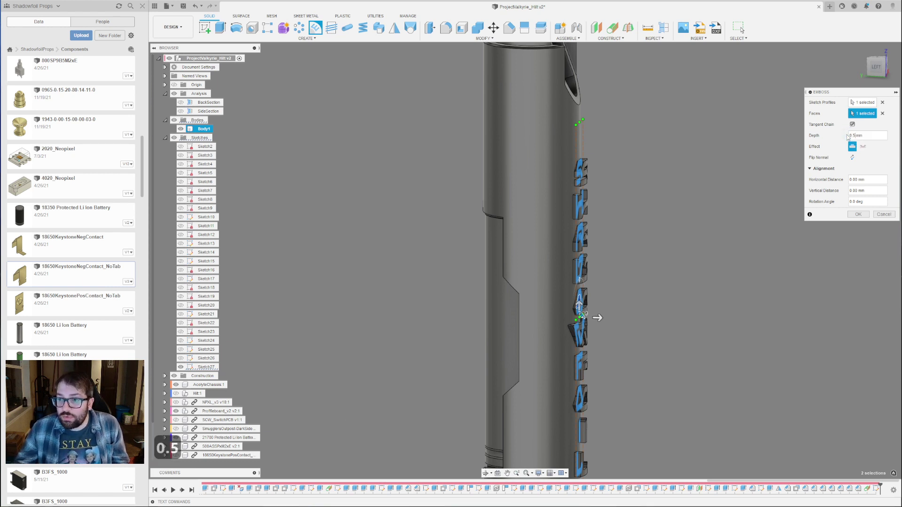
{"action": "scroll", "coordinate": [543, 213], "scroll_direction": "down", "scroll_amount": 5}
{"action": "scroll", "coordinate": [498, 300], "scroll_direction": "up", "scroll_amount": 7}
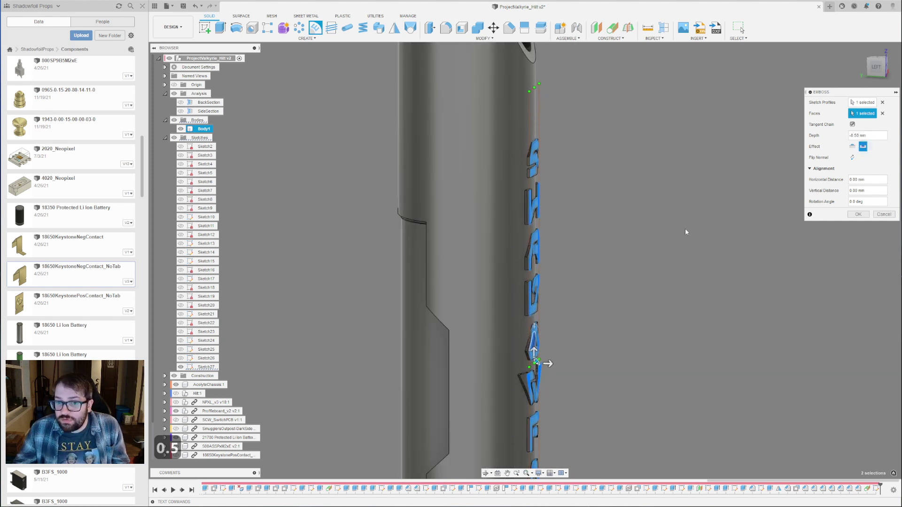
{"action": "scroll", "coordinate": [497, 256], "scroll_direction": "down", "scroll_amount": 3}
{"action": "middle_click_drag", "start_coordinate": [562, 289], "coordinate": [484, 311], "text": "shift"}
{"action": "left_click", "coordinate": [858, 214]}
{"action": "left_click", "coordinate": [877, 68]}
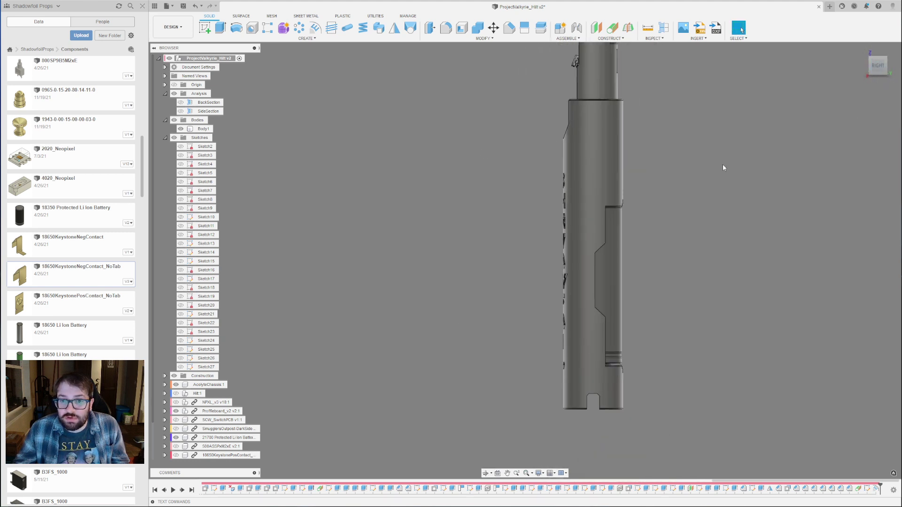
{"action": "left_click", "coordinate": [205, 27]}
{"action": "left_click", "coordinate": [596, 188]}
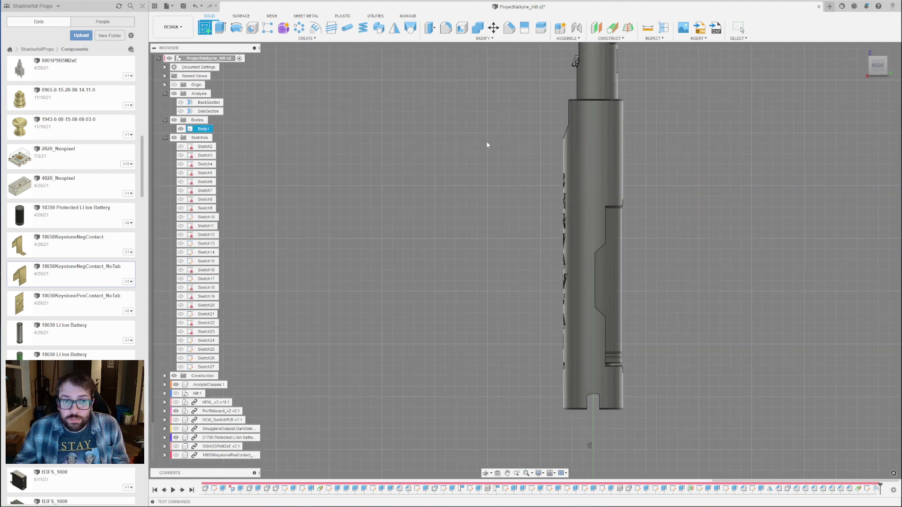
{"action": "key", "text": "Escape"}
Create a tangent plane on the right side of the wide section's outer cylindrical face and start a sketch on it.
{"action": "left_click", "coordinate": [612, 28]}
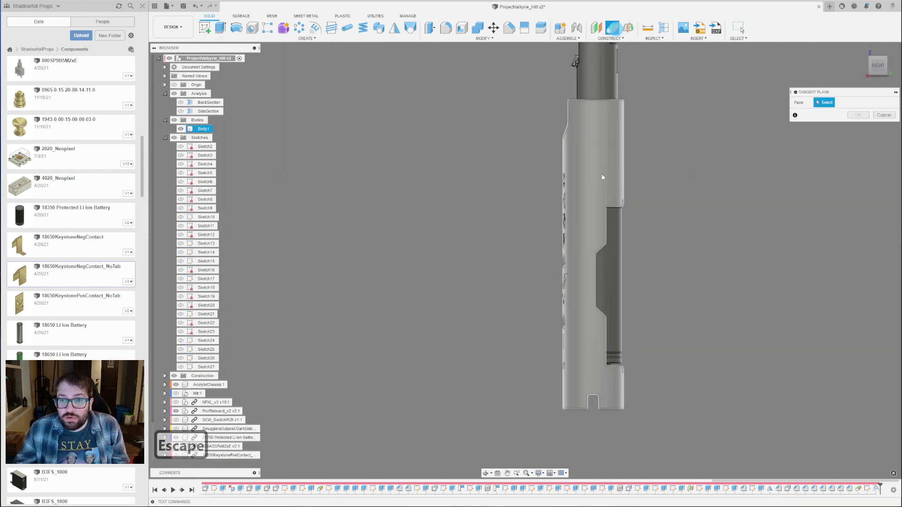
{"action": "left_click", "coordinate": [601, 184]}
{"action": "left_click", "coordinate": [858, 138]}
{"action": "left_click", "coordinate": [608, 154]}
{"action": "left_click", "coordinate": [205, 28]}
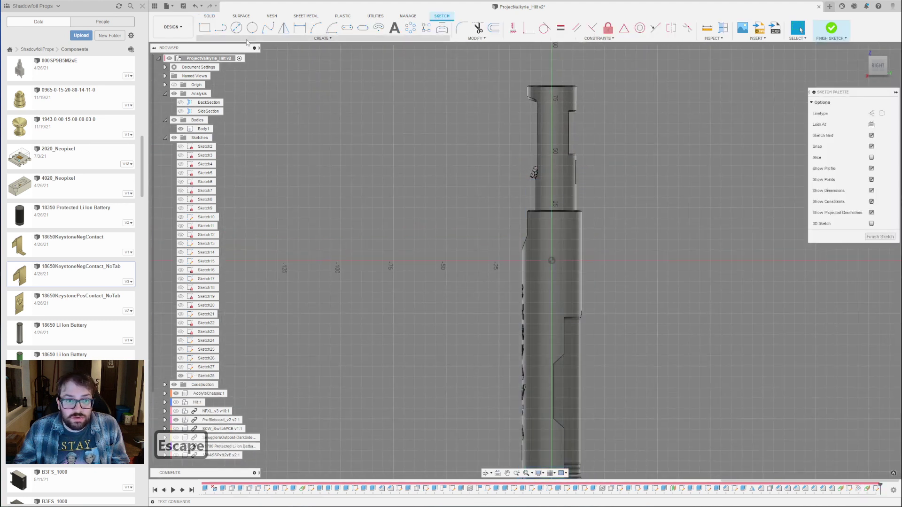
Sketch three stacked horizontal rectangles near the upper end of the wide section, the top one offset toward the back, and finish the sketch.
{"action": "key", "text": "r"}
{"action": "left_click", "coordinate": [551, 230]}
{"action": "left_click", "coordinate": [606, 240]}
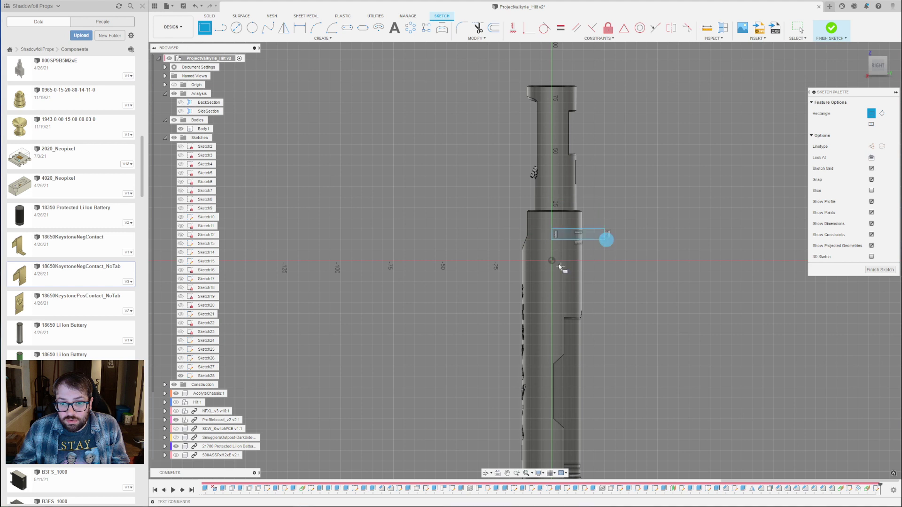
{"action": "left_click", "coordinate": [538, 249]}
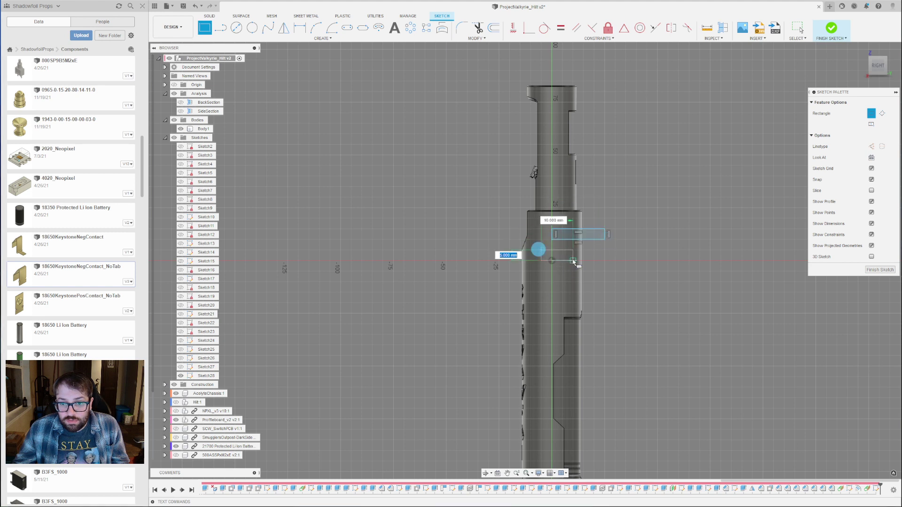
{"action": "left_click", "coordinate": [591, 260]}
{"action": "left_click", "coordinate": [540, 271]}
{"action": "left_click", "coordinate": [594, 282]}
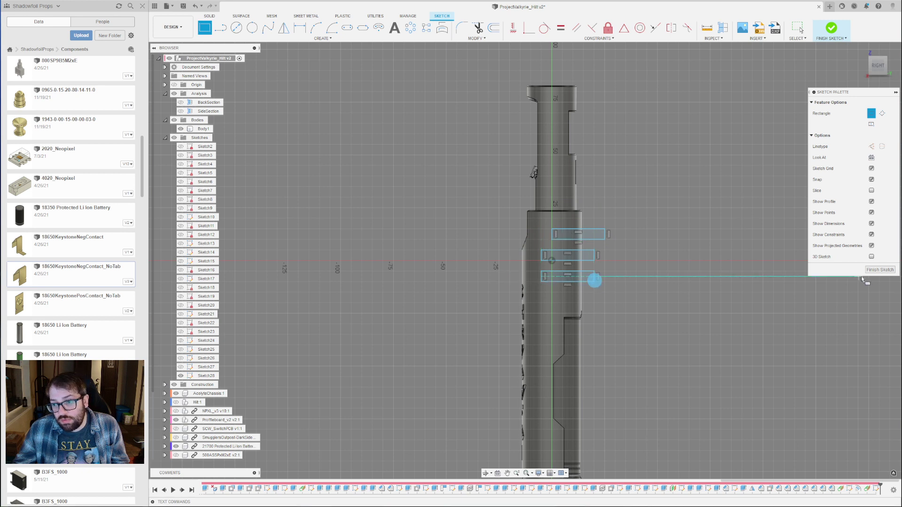
{"action": "left_click", "coordinate": [880, 270]}
Deboss the three sketched rectangles into the outer cylindrical face of the wide section.
{"action": "left_click", "coordinate": [620, 162]}
{"action": "left_click", "coordinate": [620, 128], "text": "shift"}
{"action": "left_click", "coordinate": [624, 97], "text": "shift"}
{"action": "left_click", "coordinate": [317, 27]}
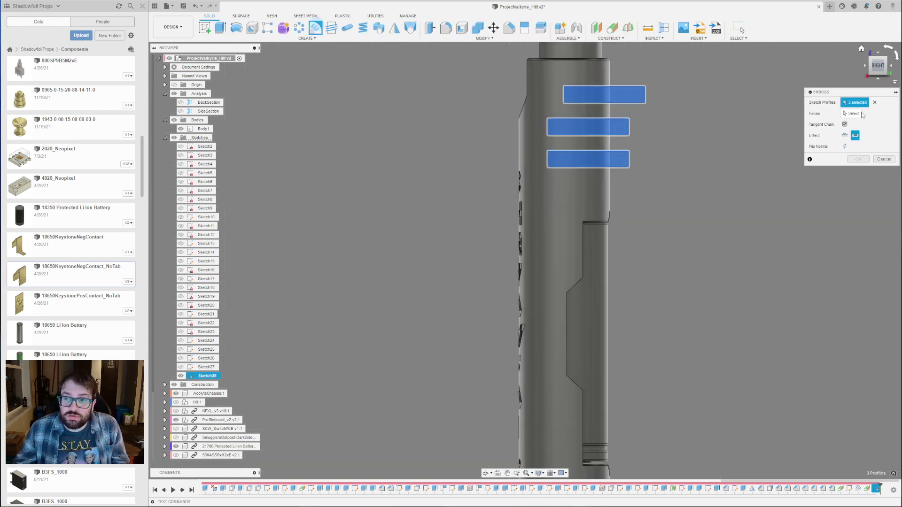
{"action": "left_click", "coordinate": [557, 201]}
{"action": "middle_click_drag", "start_coordinate": [592, 268], "coordinate": [866, 243], "text": "shift"}
{"action": "left_click", "coordinate": [858, 215]}
Chamfer the four outer edges of the small rectangular opening below the board window on the narrow section by 2 mm.
{"action": "middle_click_drag", "start_coordinate": [733, 198], "coordinate": [570, 137], "text": "shift"}
{"action": "scroll", "coordinate": [597, 320], "scroll_direction": "up", "scroll_amount": 2}
{"action": "scroll", "coordinate": [604, 306], "scroll_direction": "down", "scroll_amount": 5}
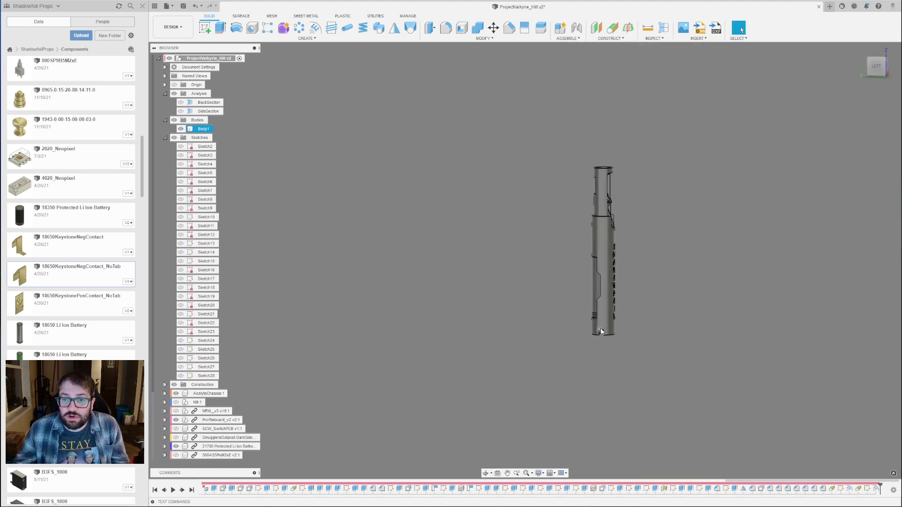
{"action": "scroll", "coordinate": [611, 230], "scroll_direction": "up", "scroll_amount": 6}
{"action": "middle_click_drag", "start_coordinate": [599, 181], "coordinate": [512, 158], "text": "shift"}
{"action": "scroll", "coordinate": [568, 220], "scroll_direction": "up", "scroll_amount": 3}
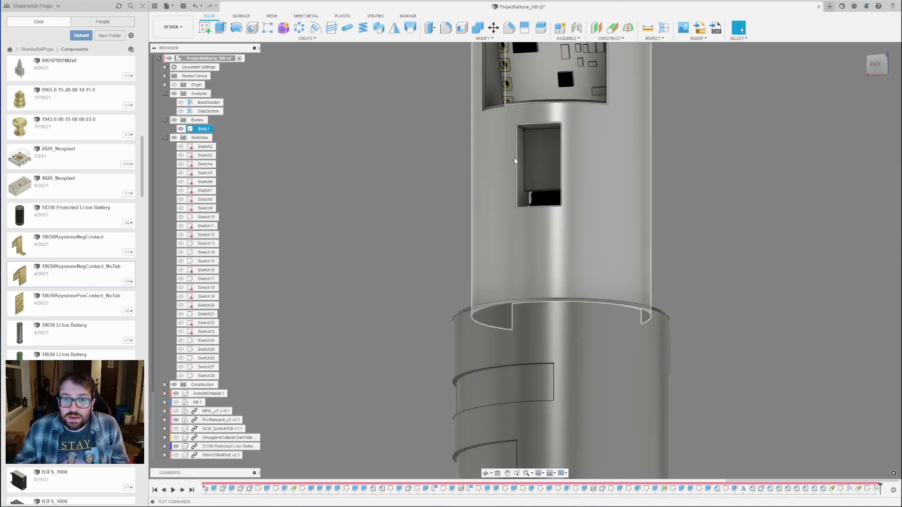
{"action": "left_click", "coordinate": [516, 156]}
{"action": "scroll", "coordinate": [562, 156], "scroll_direction": "down", "scroll_amount": 6}
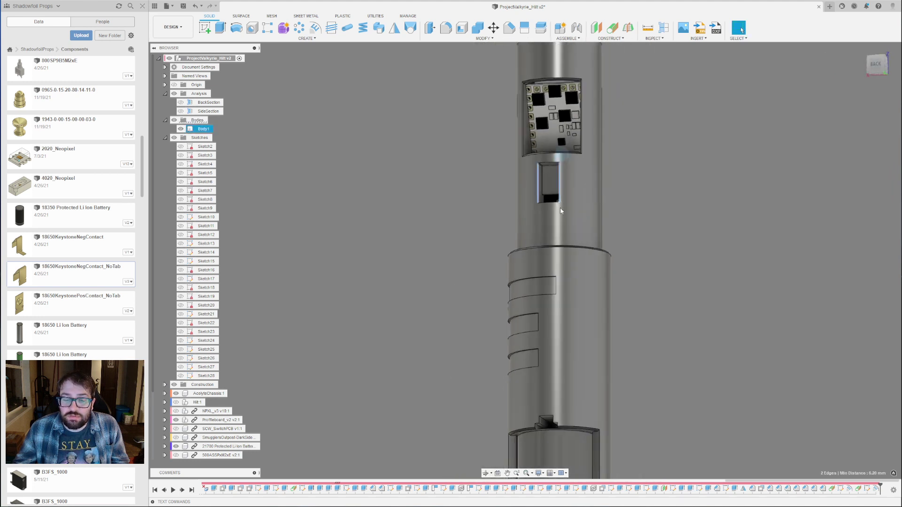
{"action": "middle_click_drag", "start_coordinate": [666, 233], "coordinate": [613, 229], "text": "shift"}
{"action": "scroll", "coordinate": [581, 206], "scroll_direction": "up", "scroll_amount": 3}
{"action": "scroll", "coordinate": [569, 206], "scroll_direction": "down", "scroll_amount": 3}
{"action": "scroll", "coordinate": [573, 215], "scroll_direction": "up", "scroll_amount": 4}
{"action": "middle_click_drag", "start_coordinate": [543, 249], "coordinate": [593, 270], "text": "shift"}
{"action": "scroll", "coordinate": [572, 246], "scroll_direction": "up", "scroll_amount": 5}
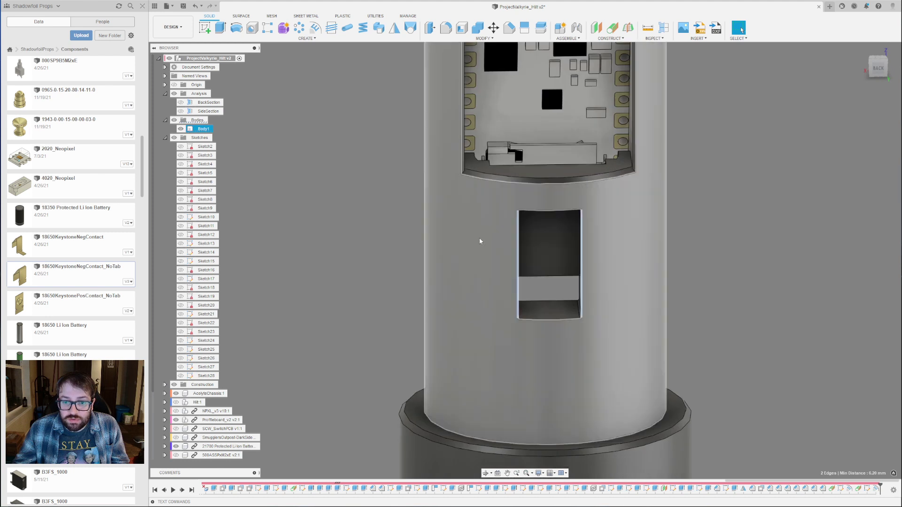
{"action": "left_click", "coordinate": [540, 320], "text": "shift"}
{"action": "left_click", "coordinate": [552, 211], "text": "shift"}
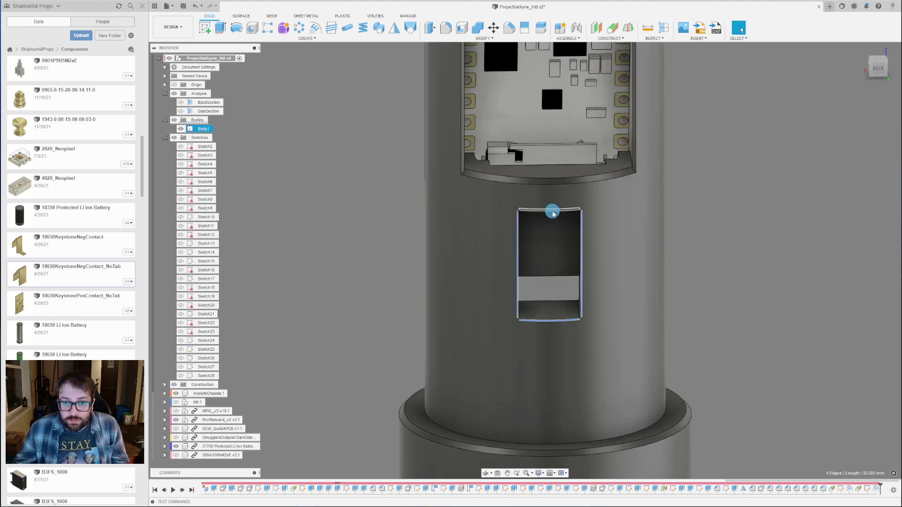
{"action": "left_click", "coordinate": [509, 27]}
{"action": "left_click_drag", "start_coordinate": [521, 276], "coordinate": [511, 272]}
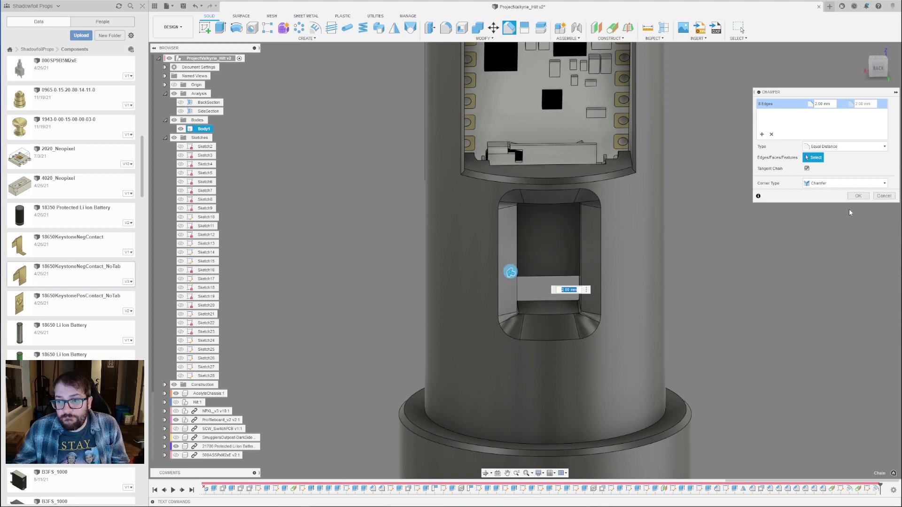
{"action": "left_click", "coordinate": [858, 201]}
Show the Hilt component and hide its Shroud and Emitter parts.
{"action": "scroll", "coordinate": [590, 293], "scroll_direction": "down", "scroll_amount": 6}
{"action": "middle_click_drag", "start_coordinate": [618, 292], "coordinate": [630, 333], "text": "shift"}
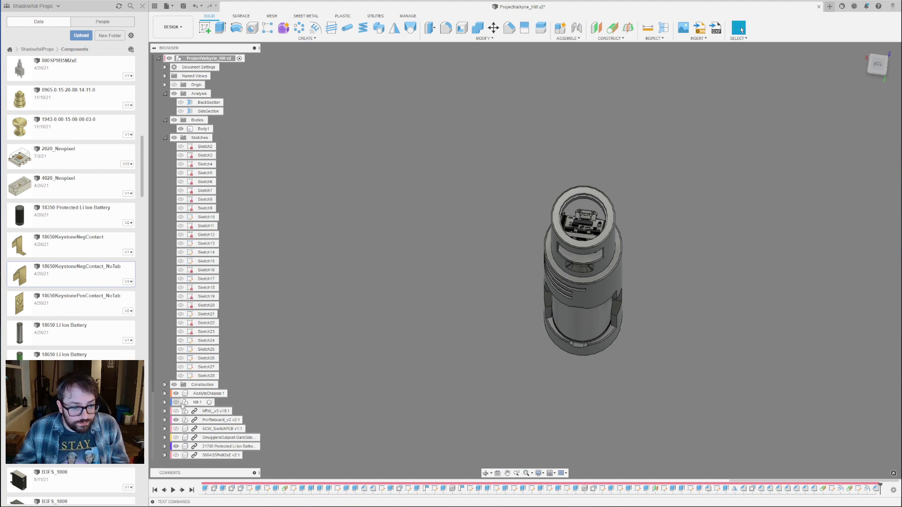
{"action": "left_click", "coordinate": [176, 403]}
{"action": "middle_click_drag", "start_coordinate": [518, 318], "coordinate": [513, 279], "text": "shift"}
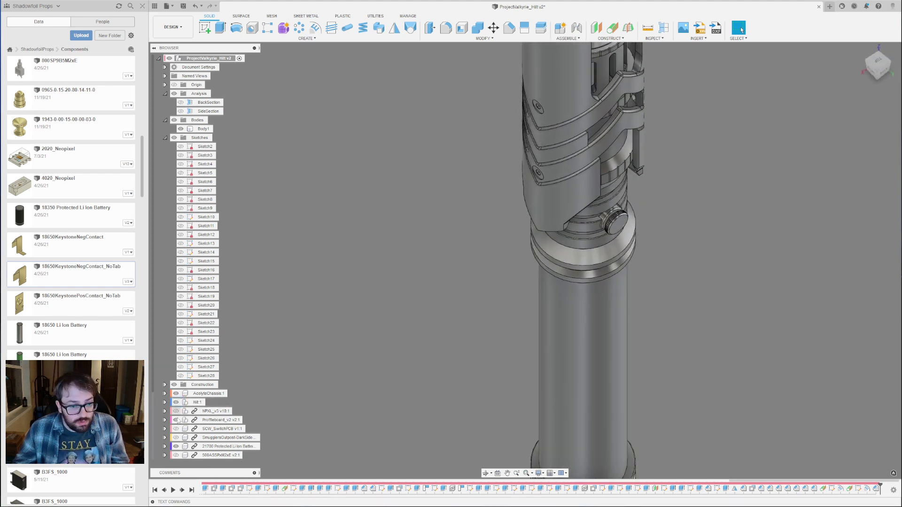
{"action": "left_click", "coordinate": [164, 403]}
{"action": "left_click", "coordinate": [182, 358]}
{"action": "left_click", "coordinate": [182, 385]}
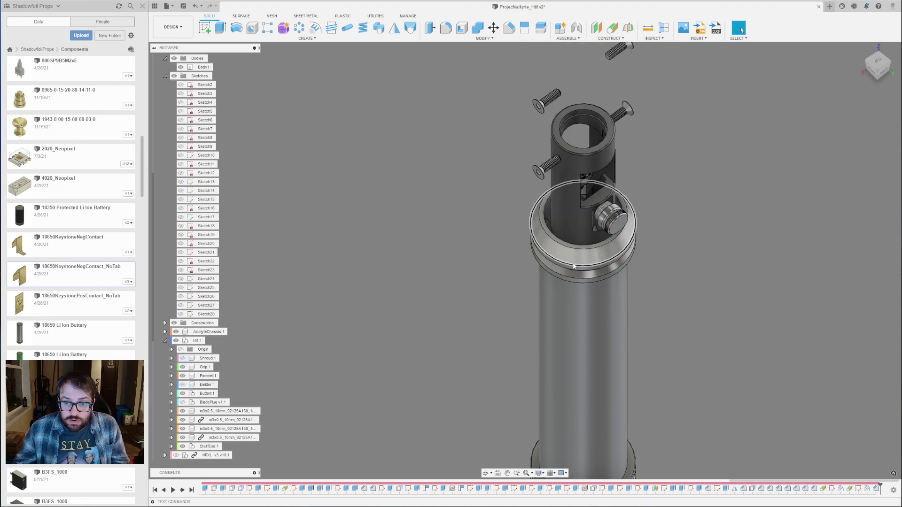
Start a new sketch on the ring-shaped top end face of the chassis beside the button.
{"action": "scroll", "coordinate": [573, 221], "scroll_direction": "up", "scroll_amount": 5}
{"action": "scroll", "coordinate": [555, 230], "scroll_direction": "up", "scroll_amount": 3}
{"action": "middle_click_drag", "start_coordinate": [555, 243], "coordinate": [567, 235], "text": "shift"}
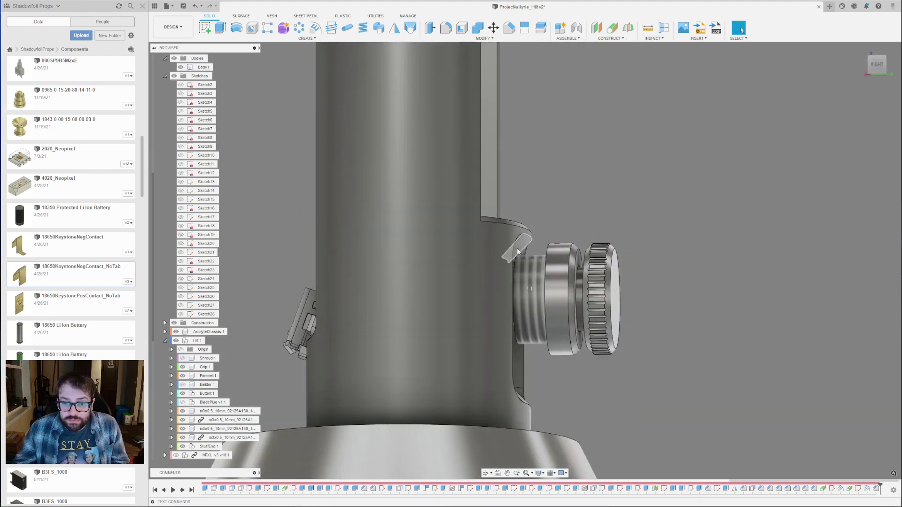
{"action": "scroll", "coordinate": [519, 244], "scroll_direction": "down", "scroll_amount": 3}
{"action": "scroll", "coordinate": [517, 244], "scroll_direction": "down", "scroll_amount": 4}
{"action": "left_click", "coordinate": [525, 109]}
{"action": "middle_click_drag", "start_coordinate": [581, 256], "coordinate": [580, 318], "text": "shift"}
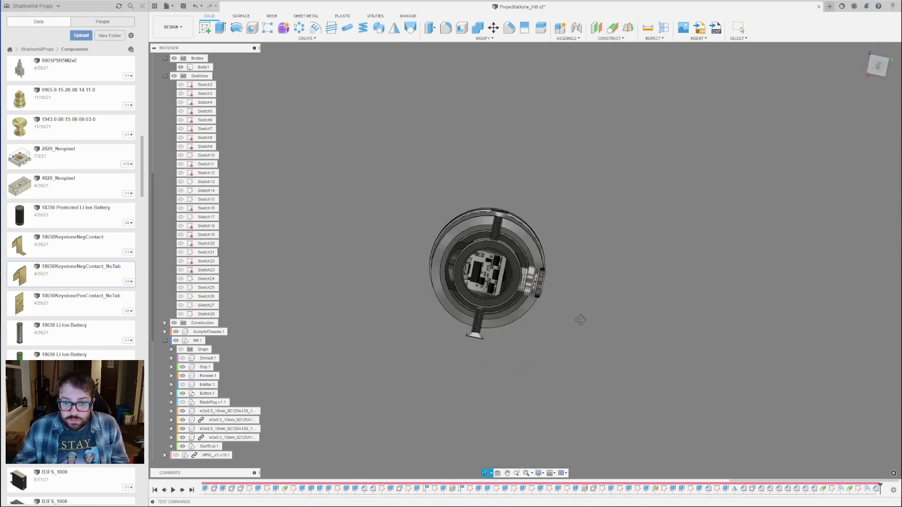
{"action": "left_click", "coordinate": [516, 279]}
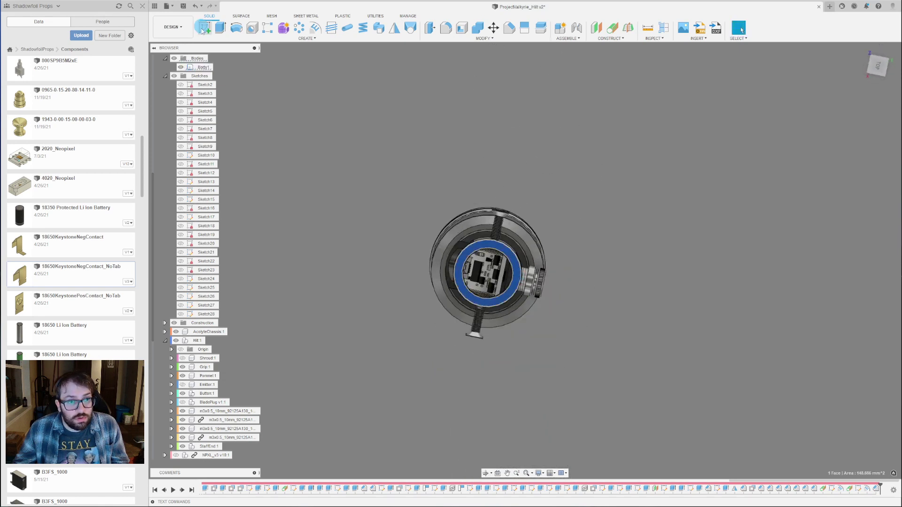
{"action": "left_click", "coordinate": [205, 27]}
Project the edges of the button's threaded section and its small inner end into the sketch, and show the chassis body again.
{"action": "scroll", "coordinate": [541, 273], "scroll_direction": "up", "scroll_amount": 8}
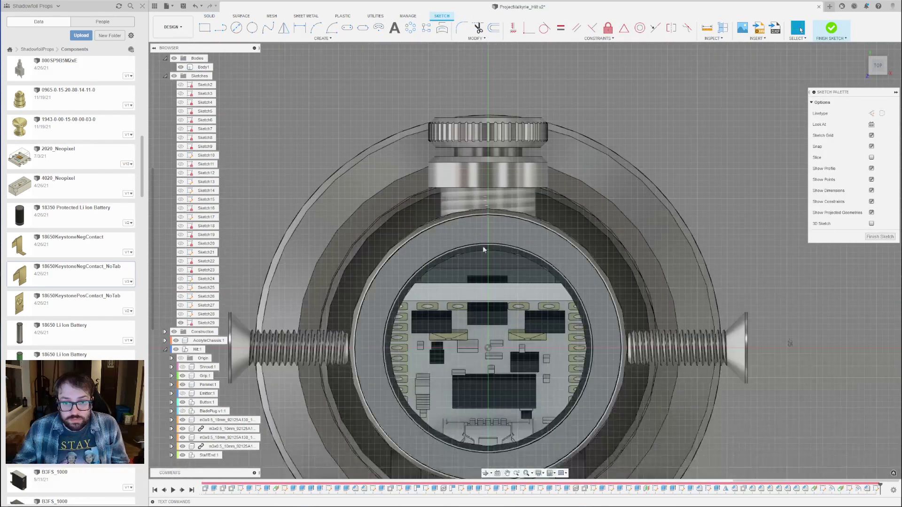
{"action": "key", "text": "p"}
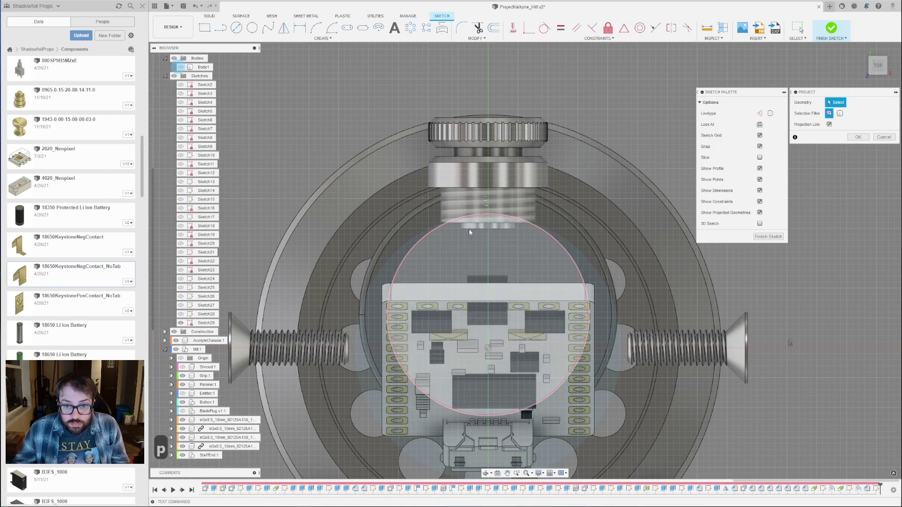
{"action": "left_click", "coordinate": [475, 228]}
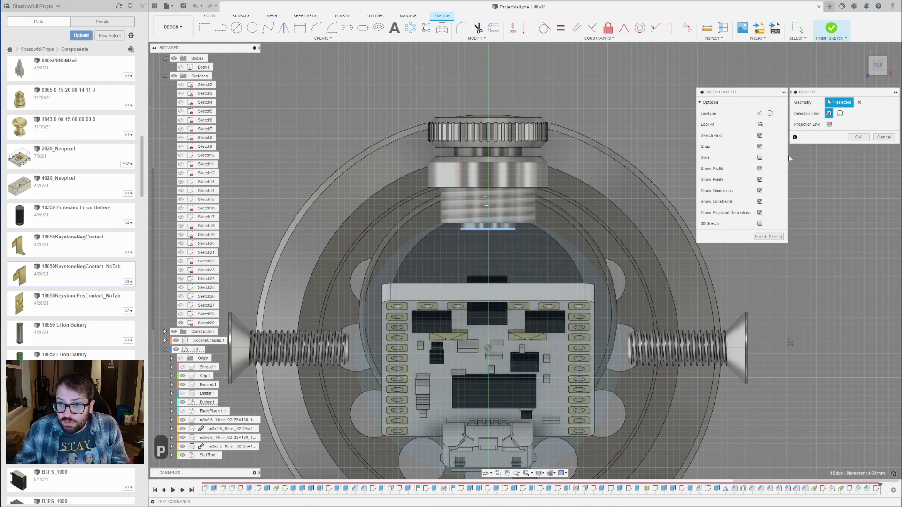
{"action": "left_click", "coordinate": [453, 210]}
{"action": "left_click", "coordinate": [867, 138]}
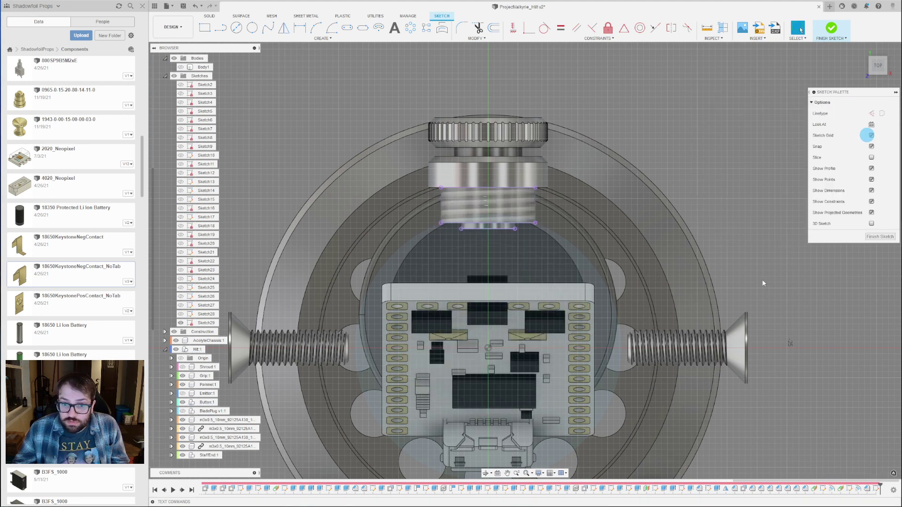
{"action": "left_click", "coordinate": [181, 68]}
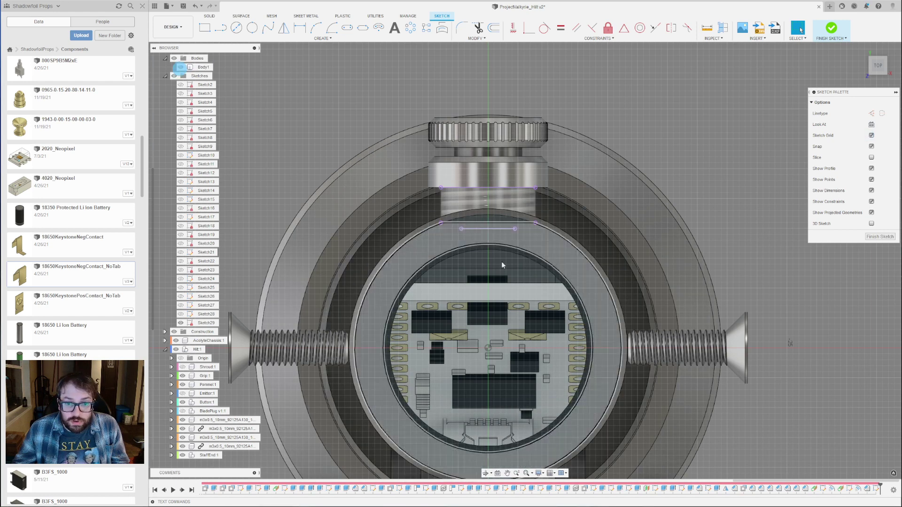
{"action": "left_click", "coordinate": [217, 28]}
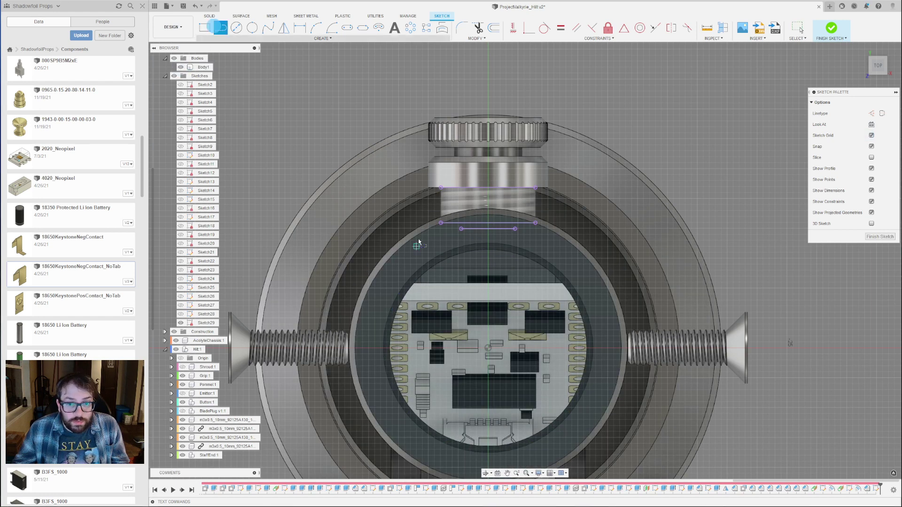
{"action": "left_click", "coordinate": [439, 225]}
{"action": "left_click", "coordinate": [536, 188]}
{"action": "left_click", "coordinate": [536, 225]}
{"action": "scroll", "coordinate": [442, 226], "scroll_direction": "up", "scroll_amount": 10}
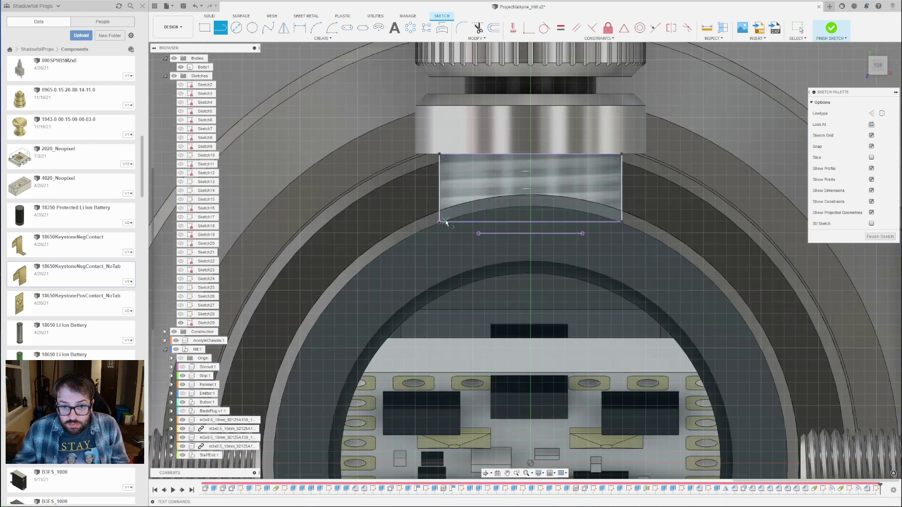
{"action": "key", "text": "ctrl+z"}
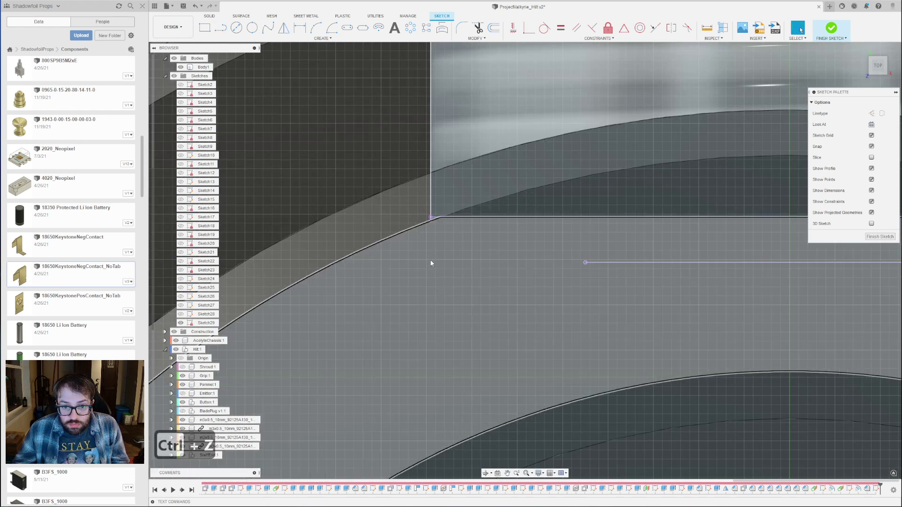
{"action": "key", "text": "ctrl+z"}
{"action": "scroll", "coordinate": [414, 249], "scroll_direction": "down", "scroll_amount": 5}
{"action": "key", "text": "ctrl+z"}
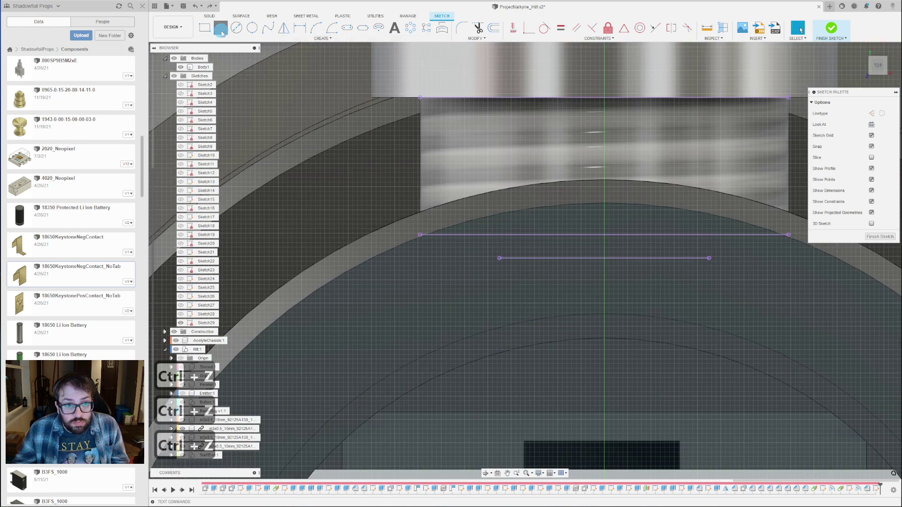
Draw the two straight side lines of the button's threaded section between the ends of its projected edges.
{"action": "key", "text": "l"}
{"action": "scroll", "coordinate": [396, 221], "scroll_direction": "up", "scroll_amount": 5}
{"action": "left_click", "coordinate": [436, 247]}
{"action": "scroll", "coordinate": [431, 249], "scroll_direction": "down", "scroll_amount": 3}
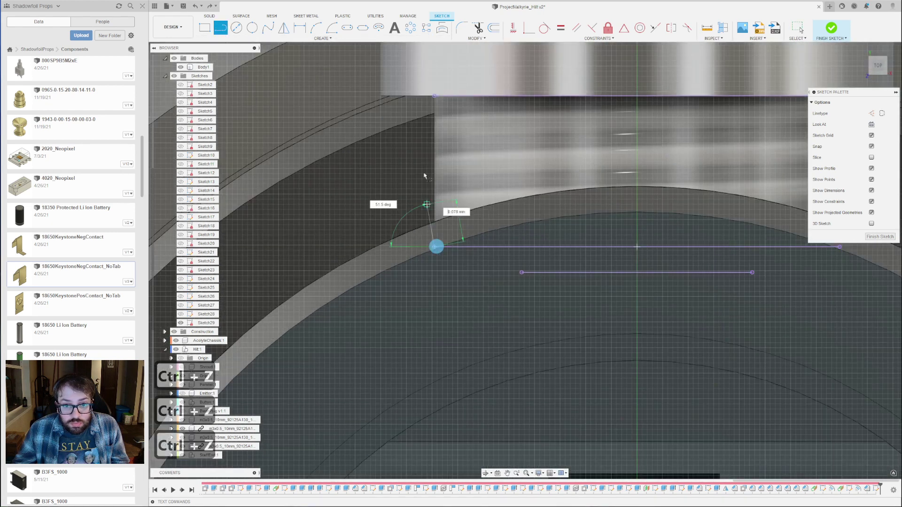
{"action": "left_click", "coordinate": [434, 97]}
{"action": "scroll", "coordinate": [341, 225], "scroll_direction": "down", "scroll_amount": 3}
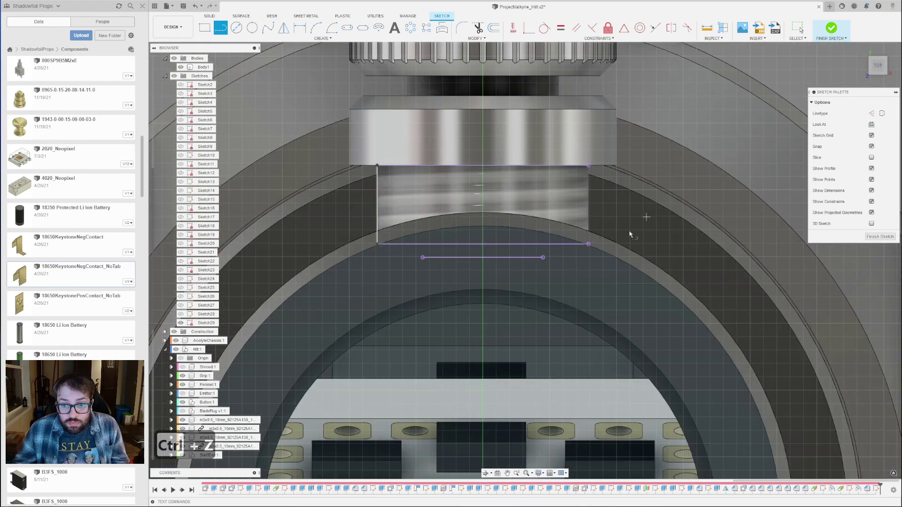
{"action": "left_click", "coordinate": [589, 166]}
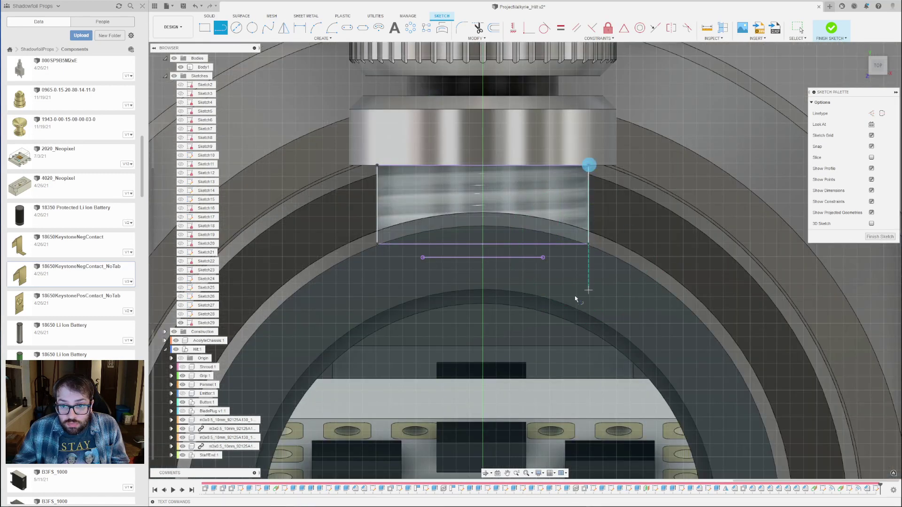
Close the profile with slanted lines joining the threaded section's inner corners to the ends of the shorter projected line, and finish the sketch.
{"action": "left_click", "coordinate": [422, 258]}
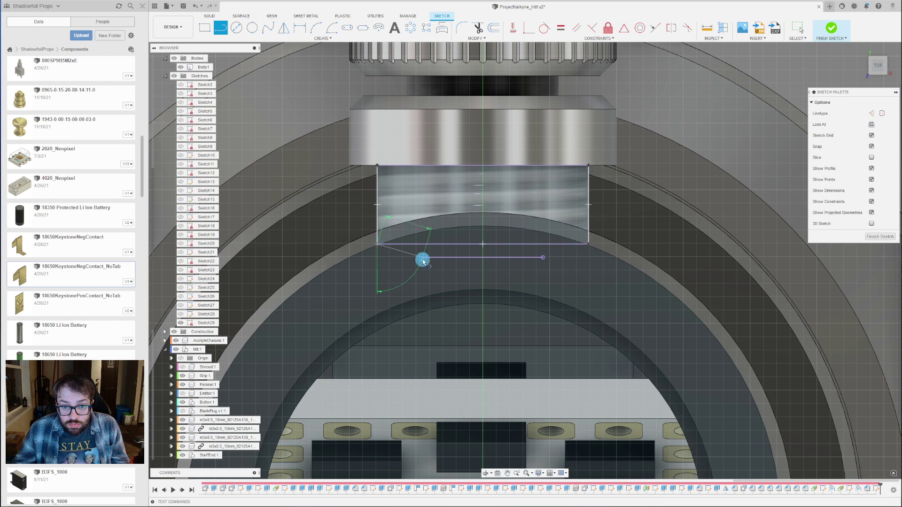
{"action": "left_click", "coordinate": [544, 258]}
{"action": "left_click", "coordinate": [588, 244]}
{"action": "left_click", "coordinate": [881, 237]}
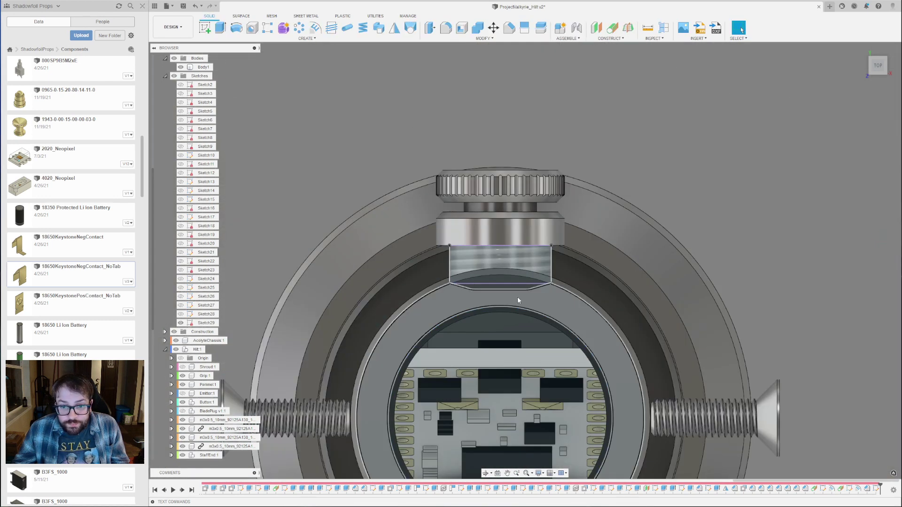
Extrude the three button-outline profiles as a cut from the chassis's top face down into the small opening below the board window.
{"action": "left_click", "coordinate": [508, 281]}
{"action": "left_click", "coordinate": [489, 281], "text": "ctrl"}
{"action": "left_click", "coordinate": [486, 269], "text": "ctrl"}
{"action": "middle_click_drag", "start_coordinate": [652, 312], "coordinate": [660, 282], "text": "shift"}
{"action": "scroll", "coordinate": [489, 362], "scroll_direction": "down", "scroll_amount": 3}
{"action": "middle_click_drag", "start_coordinate": [564, 73], "coordinate": [530, 182]}
{"action": "scroll", "coordinate": [529, 181], "scroll_direction": "up", "scroll_amount": 2}
{"action": "middle_click_drag", "start_coordinate": [572, 300], "coordinate": [559, 265], "text": "shift"}
{"action": "scroll", "coordinate": [556, 281], "scroll_direction": "up", "scroll_amount": 6}
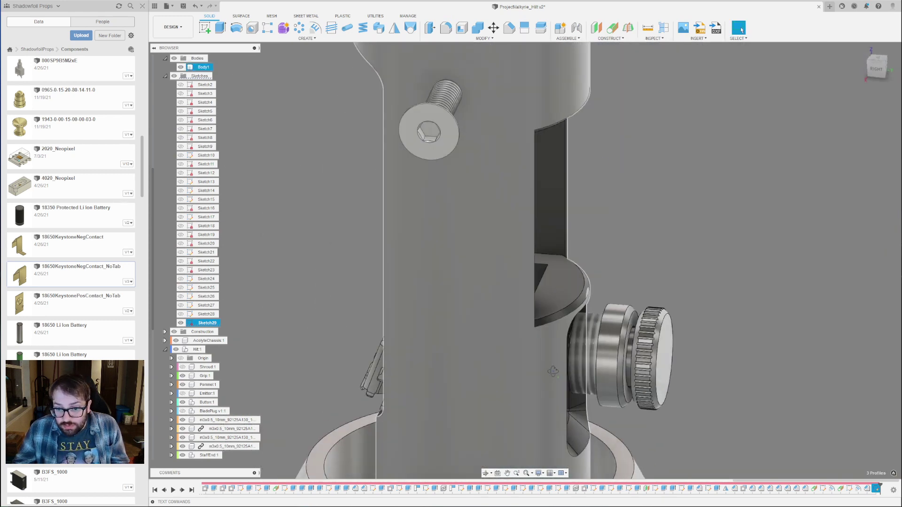
{"action": "key", "text": "e"}
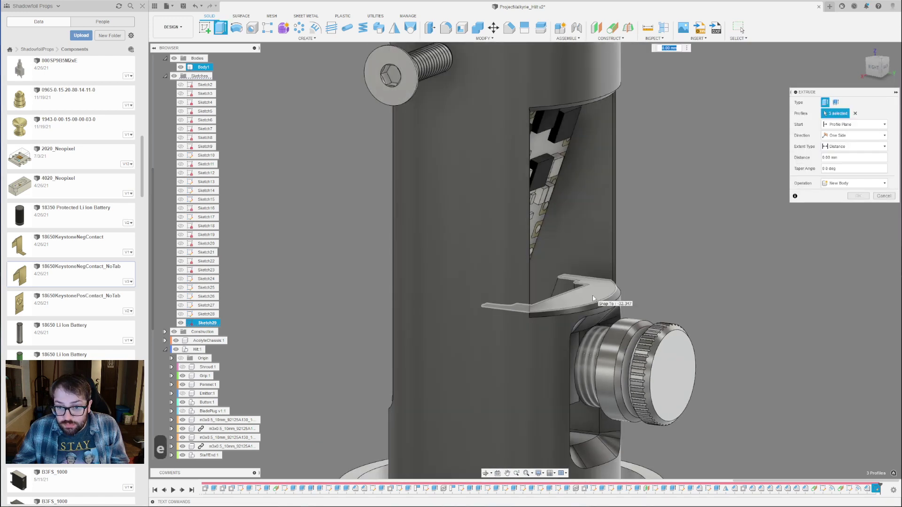
{"action": "left_click", "coordinate": [582, 331]}
{"action": "left_click_drag", "start_coordinate": [610, 327], "coordinate": [608, 362]}
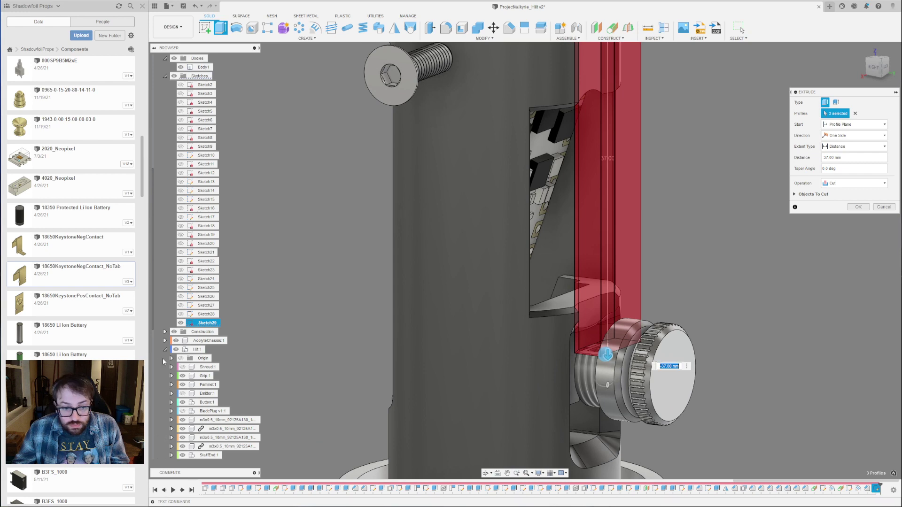
{"action": "scroll", "coordinate": [424, 399], "scroll_direction": "down", "scroll_amount": 3}
{"action": "scroll", "coordinate": [539, 405], "scroll_direction": "up", "scroll_amount": 3}
{"action": "middle_click_drag", "start_coordinate": [475, 417], "coordinate": [415, 351], "text": "shift"}
{"action": "left_click_drag", "start_coordinate": [421, 333], "coordinate": [422, 345]}
{"action": "left_click", "coordinate": [858, 207]}
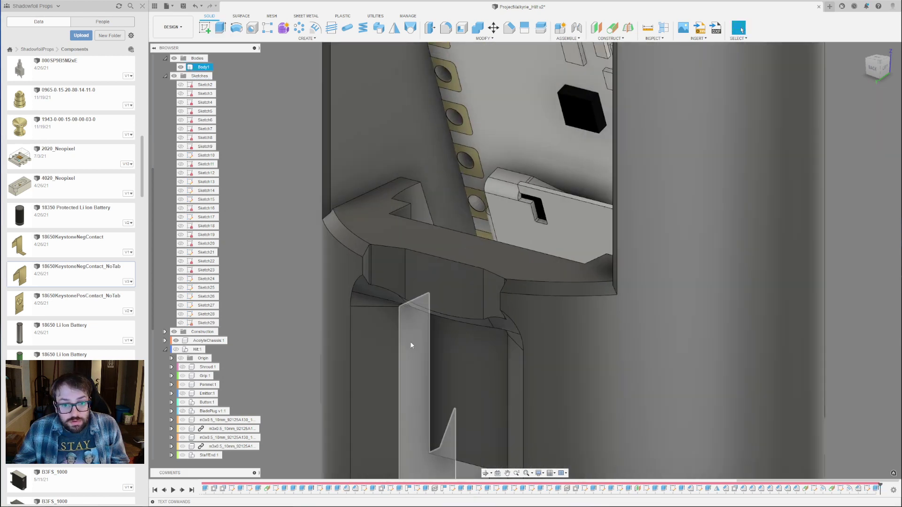
Try to delete the two narrow outer side faces of the button cut just below the board window.
{"action": "scroll", "coordinate": [368, 264], "scroll_direction": "up", "scroll_amount": 3}
{"action": "left_click", "coordinate": [377, 273]}
{"action": "middle_click_drag", "start_coordinate": [377, 273], "coordinate": [611, 254], "text": "shift"}
{"action": "left_click", "coordinate": [740, 219], "text": "ctrl"}
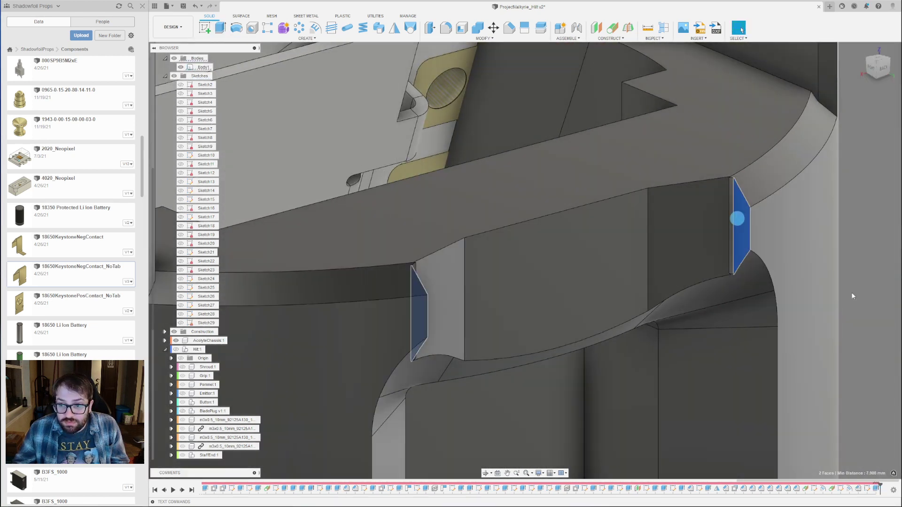
{"action": "key", "text": "Delete"}
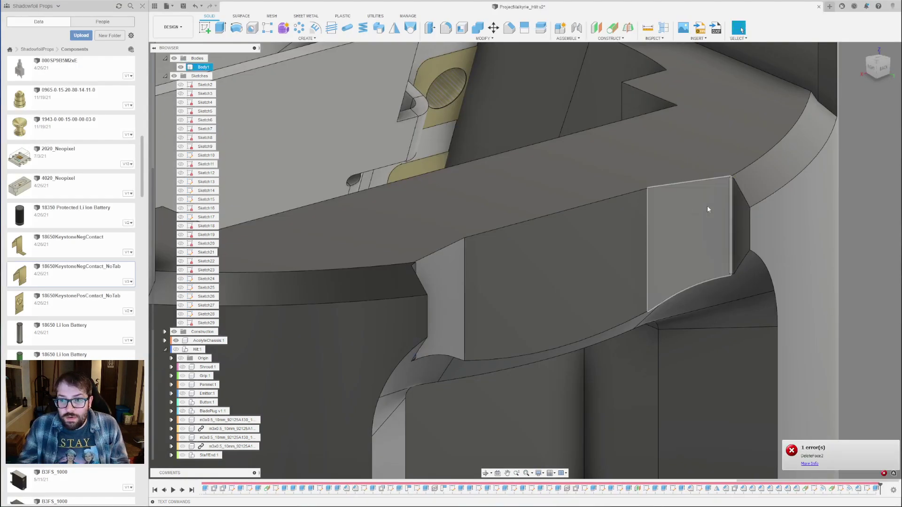
Delete the narrow sliver and side faces at both ends of the button cut between the board window and the small opening.
{"action": "scroll", "coordinate": [743, 281], "scroll_direction": "up", "scroll_amount": 10}
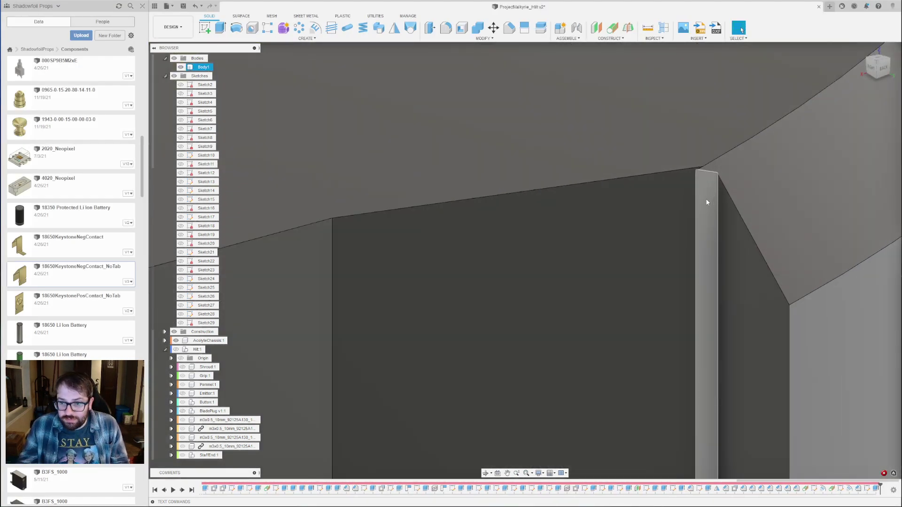
{"action": "left_click", "coordinate": [706, 202]}
{"action": "middle_click_drag", "start_coordinate": [707, 202], "coordinate": [759, 285], "text": "shift"}
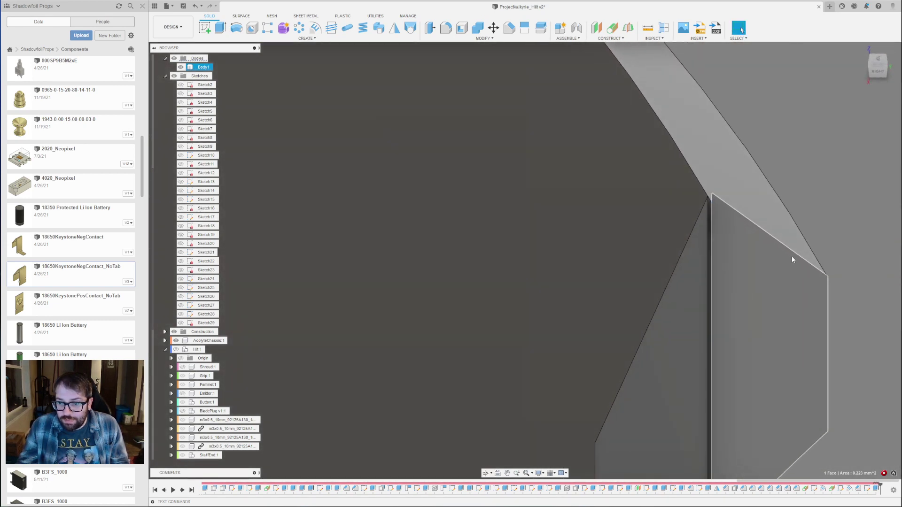
{"action": "scroll", "coordinate": [792, 265], "scroll_direction": "up", "scroll_amount": 4}
{"action": "middle_click_drag", "start_coordinate": [655, 150], "coordinate": [380, 213], "text": "shift"}
{"action": "left_click", "coordinate": [616, 157], "text": "ctrl"}
{"action": "left_click", "coordinate": [675, 227], "text": "ctrl"}
{"action": "scroll", "coordinate": [645, 182], "scroll_direction": "down", "scroll_amount": 4}
{"action": "scroll", "coordinate": [468, 188], "scroll_direction": "up", "scroll_amount": 8}
{"action": "left_click", "coordinate": [423, 187], "text": "ctrl"}
{"action": "left_click", "coordinate": [410, 239], "text": "ctrl"}
{"action": "scroll", "coordinate": [421, 193], "scroll_direction": "down", "scroll_amount": 3}
{"action": "scroll", "coordinate": [641, 213], "scroll_direction": "down", "scroll_amount": 3}
{"action": "middle_click_drag", "start_coordinate": [641, 212], "coordinate": [302, 169], "text": "shift"}
{"action": "left_click", "coordinate": [318, 154], "text": "shift"}
{"action": "key", "text": "Delete"}
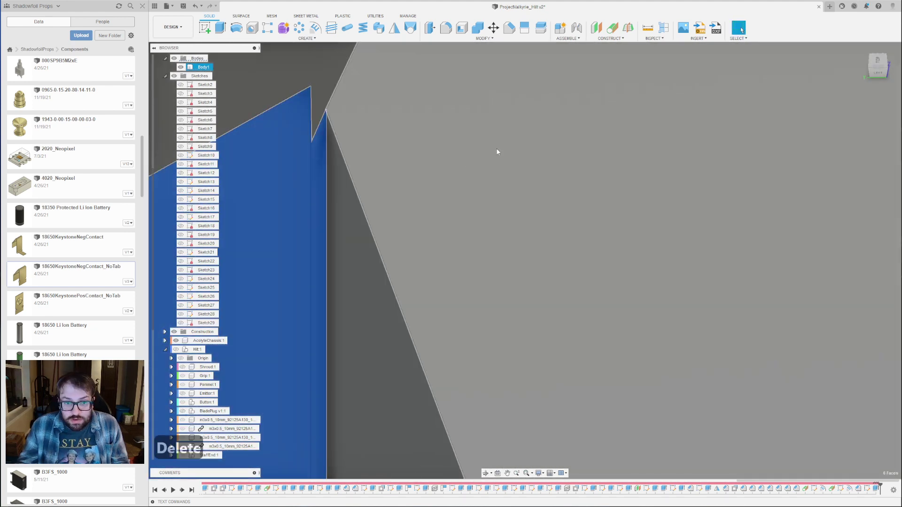
Examine the side walls of the button cut around the chassis's end ring for remaining sliver faces.
{"action": "scroll", "coordinate": [532, 185], "scroll_direction": "down", "scroll_amount": 3}
{"action": "middle_click_drag", "start_coordinate": [532, 185], "coordinate": [484, 173], "text": "shift"}
{"action": "scroll", "coordinate": [501, 170], "scroll_direction": "down", "scroll_amount": 3}
{"action": "middle_click_drag", "start_coordinate": [556, 193], "coordinate": [610, 270], "text": "shift"}
{"action": "scroll", "coordinate": [610, 270], "scroll_direction": "down", "scroll_amount": 3}
{"action": "scroll", "coordinate": [593, 153], "scroll_direction": "up", "scroll_amount": 5}
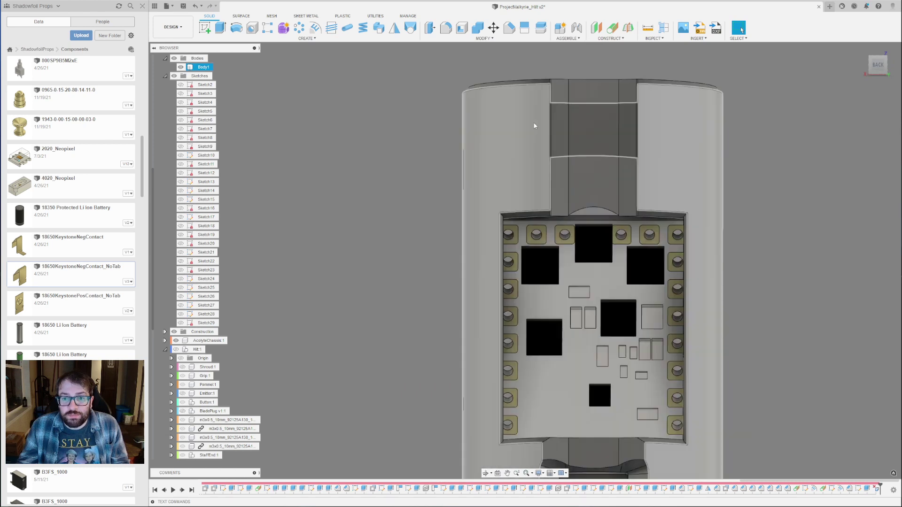
{"action": "mouse_move", "coordinate": [537, 131]}
{"action": "middle_mouse_down", "text": "shift"}
{"action": "mouse_move", "coordinate": [521, 136]}
{"action": "mouse_move", "coordinate": [542, 137]}
{"action": "middle_mouse_up", "text": "shift"}
{"action": "scroll", "coordinate": [562, 97], "scroll_direction": "up", "scroll_amount": 6}
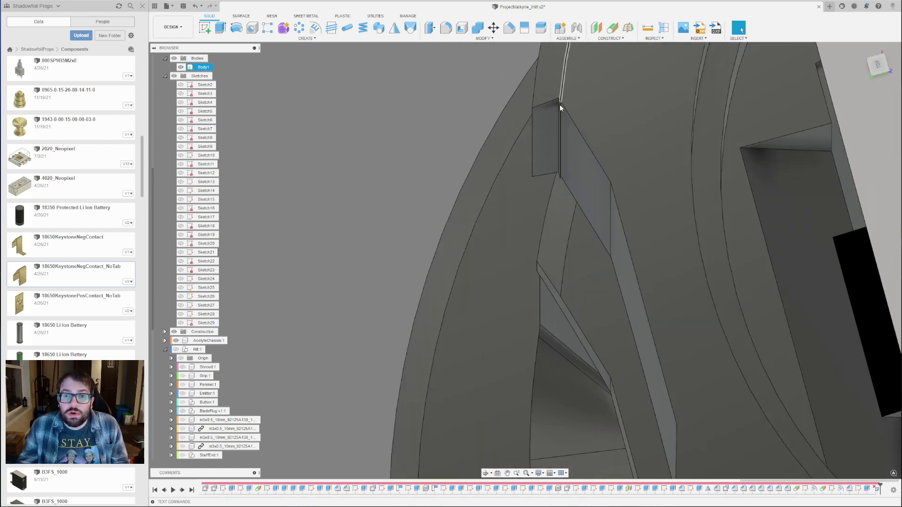
{"action": "middle_click_drag", "start_coordinate": [560, 101], "coordinate": [561, 120], "text": "shift"}
{"action": "scroll", "coordinate": [563, 122], "scroll_direction": "down", "scroll_amount": 5}
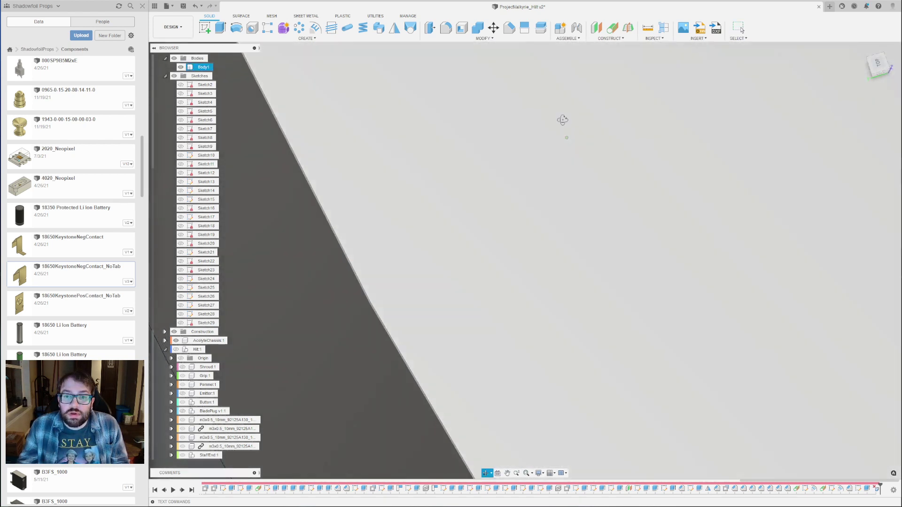
{"action": "scroll", "coordinate": [591, 218], "scroll_direction": "down", "scroll_amount": 5}
{"action": "scroll", "coordinate": [583, 120], "scroll_direction": "up", "scroll_amount": 5}
{"action": "scroll", "coordinate": [583, 120], "scroll_direction": "up", "scroll_amount": 8}
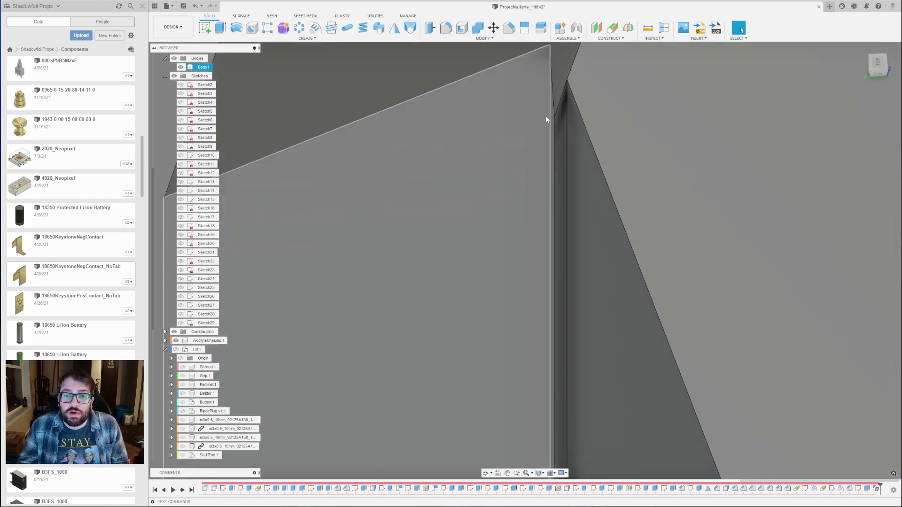
Delete the thin sliver faces on both sides of the button cut in the chassis's end ring.
{"action": "left_click", "coordinate": [560, 133]}
{"action": "left_click", "coordinate": [551, 139], "text": "shift"}
{"action": "scroll", "coordinate": [523, 104], "scroll_direction": "down", "scroll_amount": 2}
{"action": "scroll", "coordinate": [517, 108], "scroll_direction": "down", "scroll_amount": 2}
{"action": "left_click", "coordinate": [470, 96], "text": "shift"}
{"action": "scroll", "coordinate": [470, 112], "scroll_direction": "down", "scroll_amount": 5}
{"action": "middle_click_drag", "start_coordinate": [470, 111], "coordinate": [695, 137], "text": "shift"}
{"action": "scroll", "coordinate": [705, 135], "scroll_direction": "down", "scroll_amount": 3}
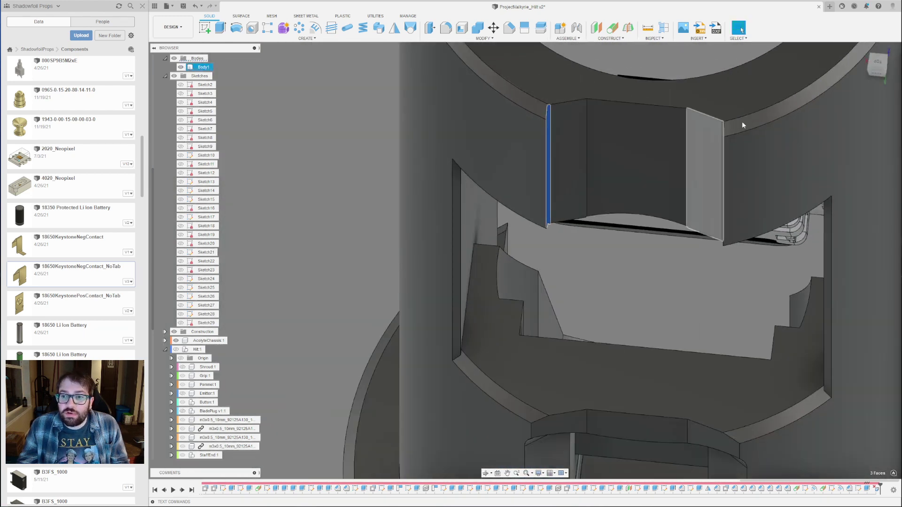
{"action": "scroll", "coordinate": [749, 115], "scroll_direction": "up", "scroll_amount": 2}
{"action": "scroll", "coordinate": [513, 104], "scroll_direction": "up", "scroll_amount": 5}
{"action": "middle_click_drag", "start_coordinate": [473, 114], "coordinate": [455, 129], "text": "shift"}
{"action": "left_click", "coordinate": [454, 128], "text": "shift"}
{"action": "scroll", "coordinate": [446, 96], "scroll_direction": "down", "scroll_amount": 5}
{"action": "middle_click_drag", "start_coordinate": [447, 95], "coordinate": [533, 105], "text": "shift"}
{"action": "scroll", "coordinate": [577, 105], "scroll_direction": "up", "scroll_amount": 5}
{"action": "left_click", "coordinate": [524, 101], "text": "shift"}
{"action": "key", "text": "Delete"}
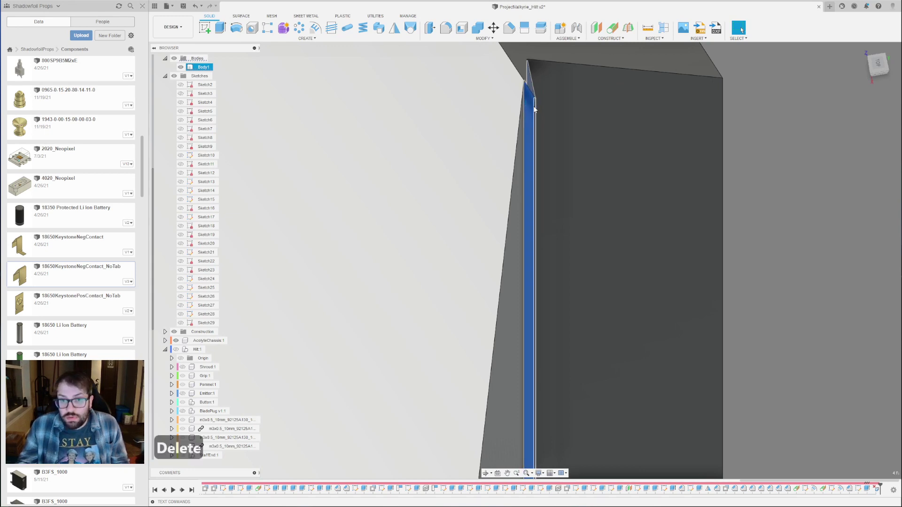
Try to offset all the button cut's faces in the end ring and below the board window by -0.2 mm.
{"action": "scroll", "coordinate": [535, 71], "scroll_direction": "down", "scroll_amount": 6}
{"action": "middle_click_drag", "start_coordinate": [580, 127], "coordinate": [528, 201], "text": "shift"}
{"action": "left_click", "coordinate": [521, 235]}
{"action": "left_click", "coordinate": [556, 236], "text": "shift"}
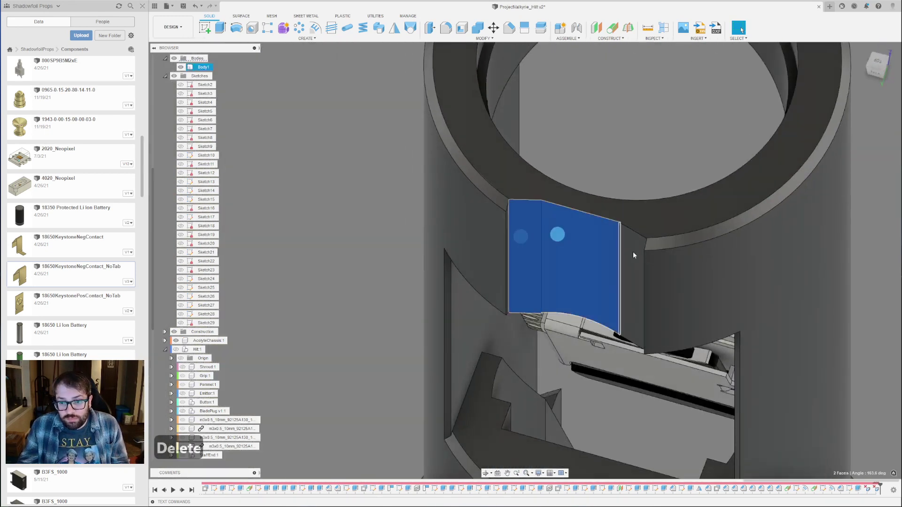
{"action": "left_click", "coordinate": [635, 254], "text": "shift"}
{"action": "scroll", "coordinate": [534, 224], "scroll_direction": "down", "scroll_amount": 4}
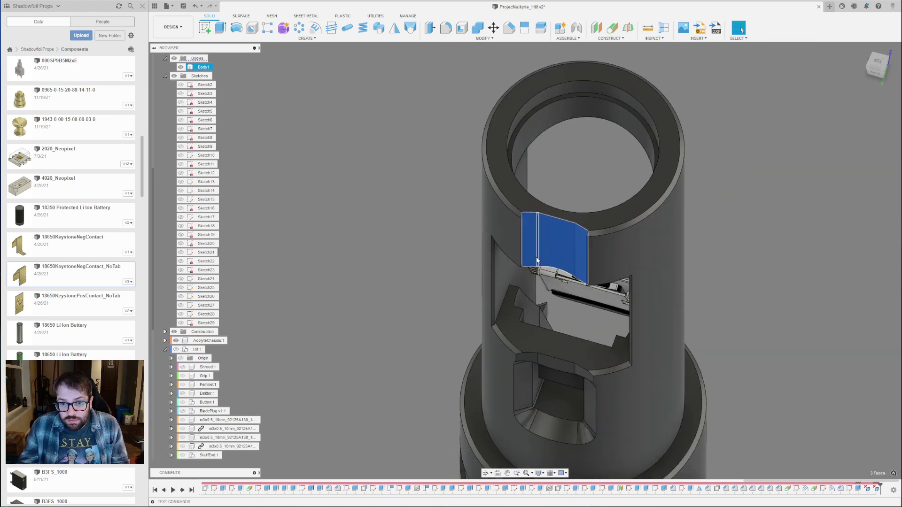
{"action": "middle_click_drag", "start_coordinate": [565, 229], "coordinate": [679, 251], "text": "shift"}
{"action": "scroll", "coordinate": [528, 217], "scroll_direction": "up", "scroll_amount": 5}
{"action": "left_click", "coordinate": [541, 197], "text": "shift"}
{"action": "left_click", "coordinate": [669, 225], "text": "shift"}
{"action": "scroll", "coordinate": [601, 168], "scroll_direction": "down", "scroll_amount": 3}
{"action": "middle_click_drag", "start_coordinate": [602, 169], "coordinate": [541, 312], "text": "shift"}
{"action": "scroll", "coordinate": [589, 370], "scroll_direction": "up", "scroll_amount": 5}
{"action": "left_click", "coordinate": [484, 247], "text": "shift"}
{"action": "left_click", "coordinate": [445, 302], "text": "shift"}
{"action": "left_click", "coordinate": [527, 208], "text": "shift"}
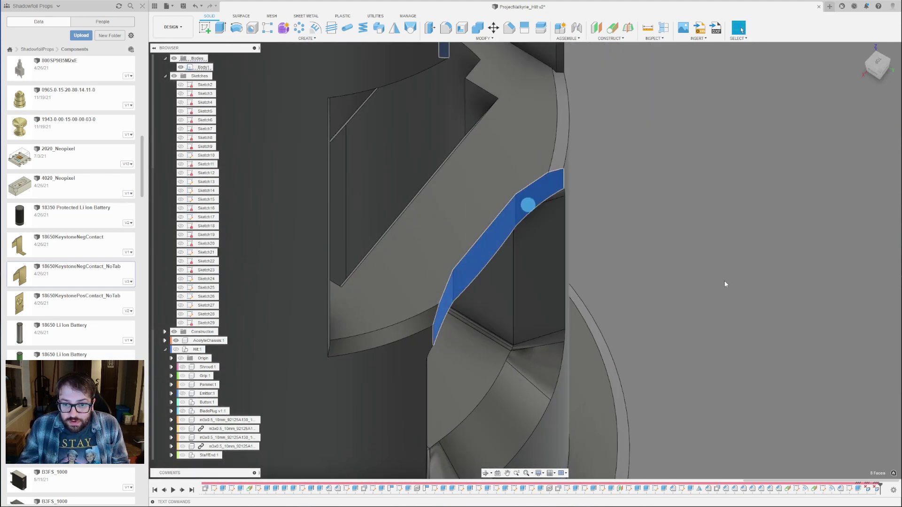
{"action": "scroll", "coordinate": [726, 283], "scroll_direction": "down", "scroll_amount": 2}
{"action": "type", "text": "q"}
{"action": "type", "text": "-0.2"}
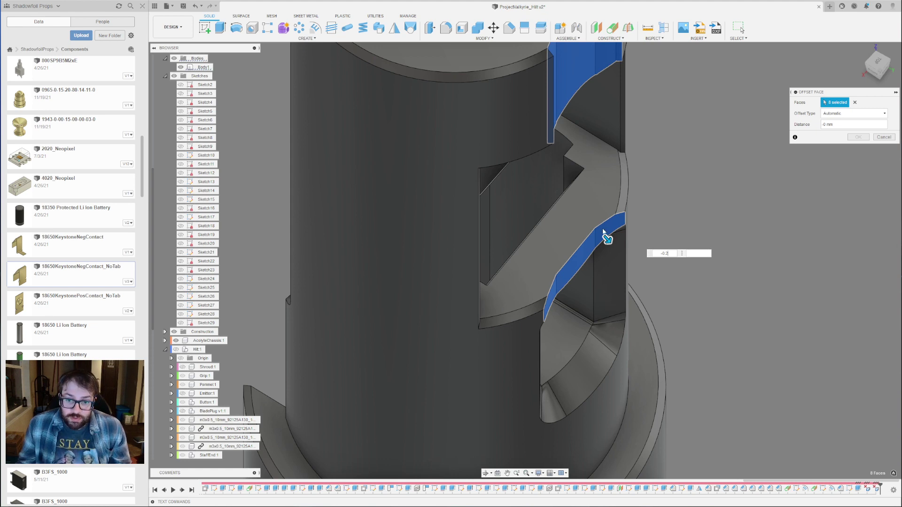
{"action": "scroll", "coordinate": [606, 235], "scroll_direction": "down", "scroll_amount": 2}
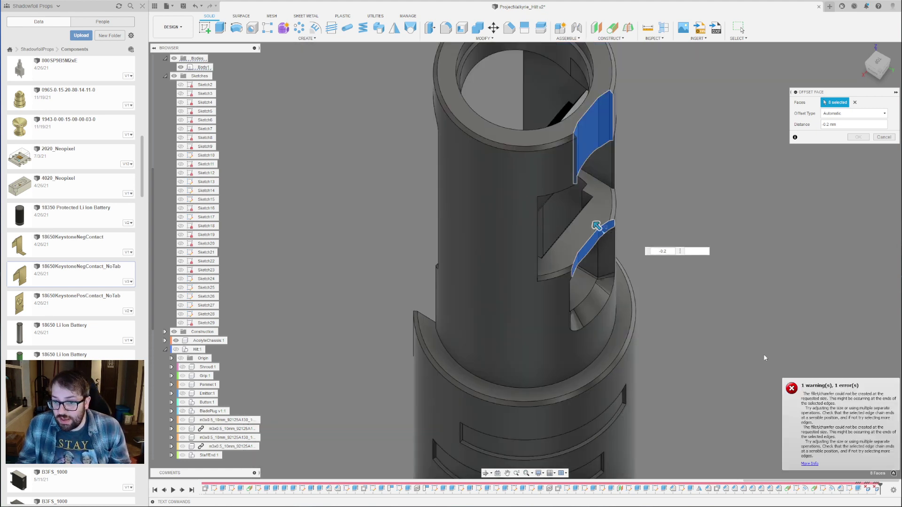
{"action": "scroll", "coordinate": [547, 284], "scroll_direction": "up", "scroll_amount": 2}
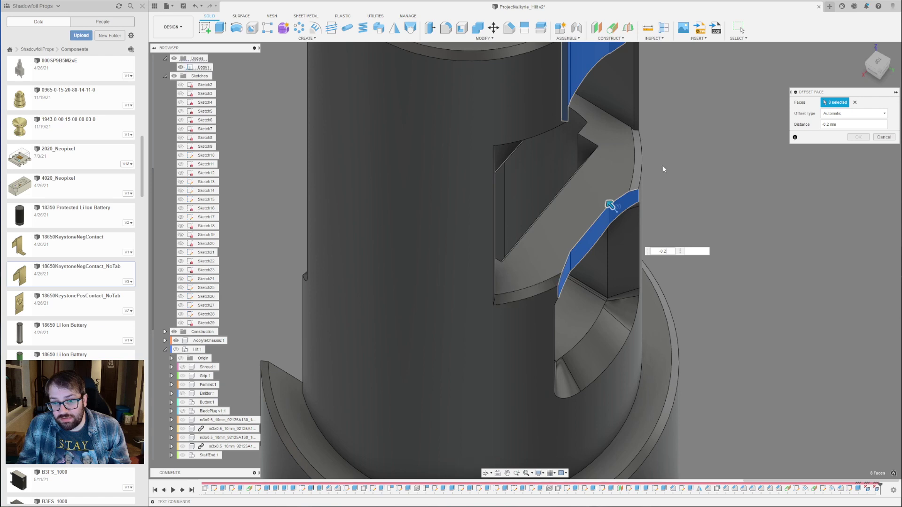
{"action": "left_click", "coordinate": [885, 137]}
Delete the chamfer face around the outer edge of the chassis's end ring.
{"action": "scroll", "coordinate": [684, 316], "scroll_direction": "down", "scroll_amount": 3}
{"action": "scroll", "coordinate": [650, 136], "scroll_direction": "up", "scroll_amount": 2}
{"action": "left_click", "coordinate": [573, 179]}
{"action": "key", "text": "Delete"}
Delete the chamfer faces along the board window's lower edge and the small opening's upper edge.
{"action": "left_click", "coordinate": [583, 386]}
{"action": "left_click", "coordinate": [585, 390]}
{"action": "left_click", "coordinate": [664, 294], "text": "ctrl"}
{"action": "middle_click_drag", "start_coordinate": [724, 400], "coordinate": [642, 348], "text": "shift"}
{"action": "scroll", "coordinate": [642, 349], "scroll_direction": "down", "scroll_amount": 3}
{"action": "scroll", "coordinate": [536, 225], "scroll_direction": "up", "scroll_amount": 5}
{"action": "left_click", "coordinate": [537, 239], "text": "ctrl"}
{"action": "left_click", "coordinate": [679, 237], "text": "ctrl"}
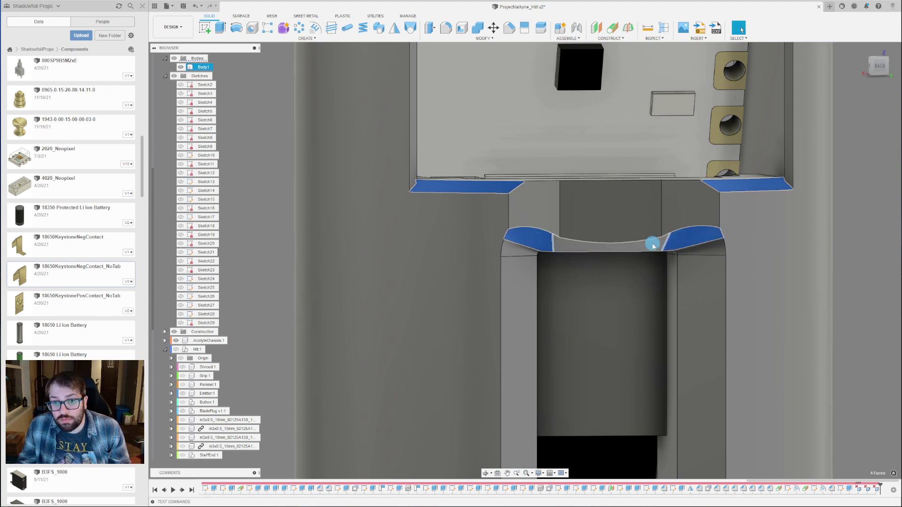
{"action": "left_click", "coordinate": [653, 245], "text": "ctrl"}
{"action": "key", "text": "Delete"}
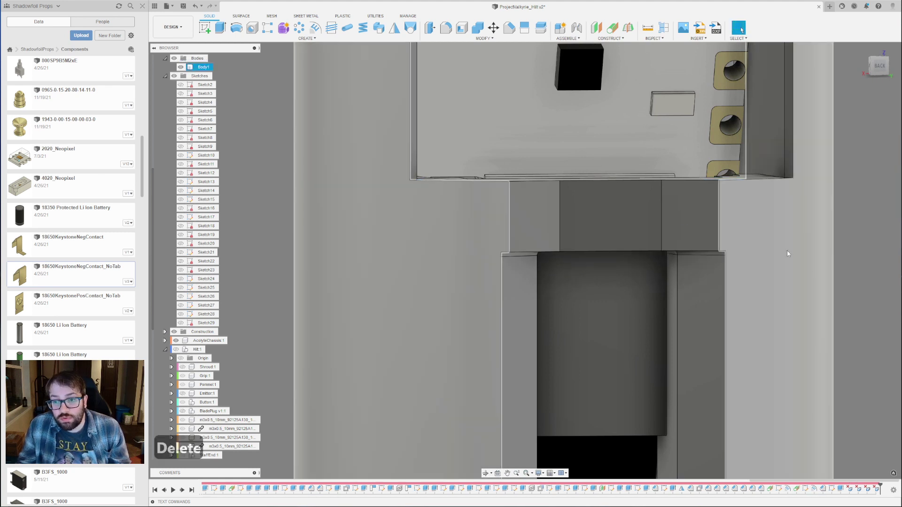
Offset the button cut's faces in the end ring and between the board window and small opening by -0.2 mm.
{"action": "left_click", "coordinate": [540, 216]}
{"action": "left_click", "coordinate": [605, 221], "text": "ctrl"}
{"action": "left_click", "coordinate": [675, 215], "text": "ctrl"}
{"action": "scroll", "coordinate": [594, 88], "scroll_direction": "down", "scroll_amount": 5}
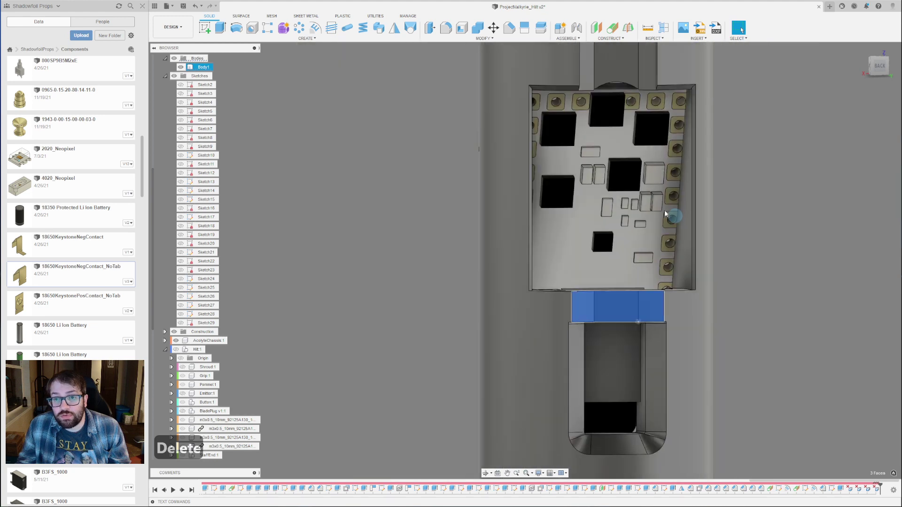
{"action": "left_click", "coordinate": [594, 89], "text": "ctrl"}
{"action": "left_click", "coordinate": [611, 92], "text": "ctrl"}
{"action": "left_click", "coordinate": [657, 97], "text": "ctrl"}
{"action": "middle_click_drag", "start_coordinate": [658, 96], "coordinate": [693, 92], "text": "shift"}
{"action": "scroll", "coordinate": [676, 90], "scroll_direction": "up", "scroll_amount": 4}
{"action": "left_click", "coordinate": [627, 86], "text": "ctrl"}
{"action": "scroll", "coordinate": [728, 149], "scroll_direction": "down", "scroll_amount": 3}
{"action": "middle_click_drag", "start_coordinate": [732, 199], "coordinate": [648, 203], "text": "shift"}
{"action": "left_click", "coordinate": [582, 91], "text": "ctrl"}
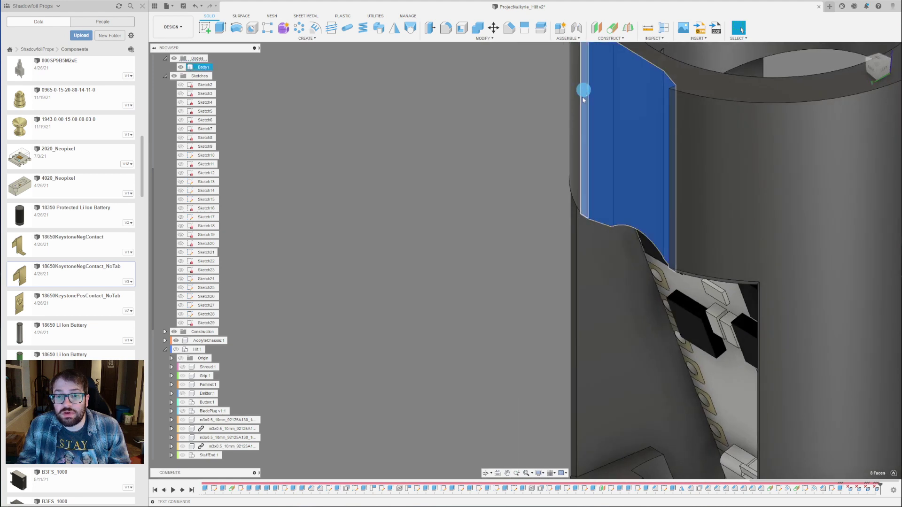
{"action": "scroll", "coordinate": [524, 208], "scroll_direction": "down", "scroll_amount": 4}
{"action": "middle_click_drag", "start_coordinate": [529, 211], "coordinate": [558, 211], "text": "shift"}
{"action": "scroll", "coordinate": [748, 247], "scroll_direction": "down", "scroll_amount": 3}
{"action": "type", "text": "q"}
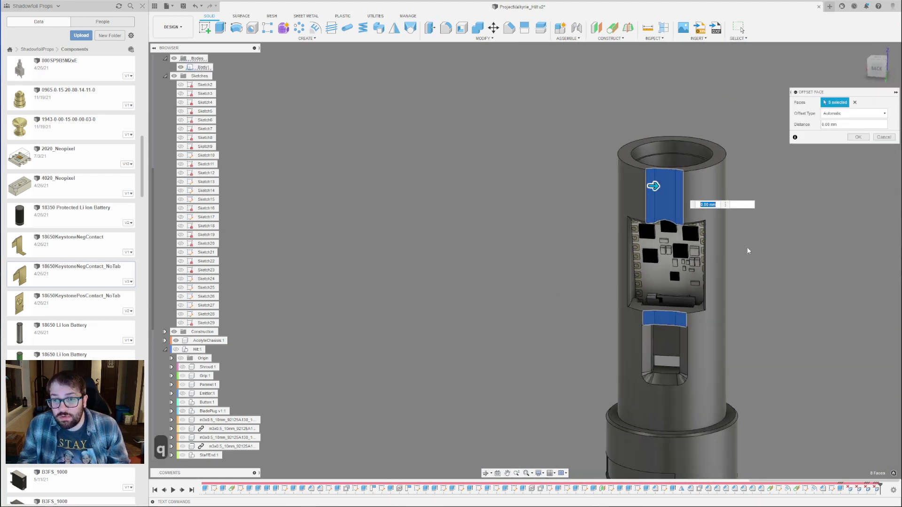
{"action": "type", "text": "-0.2"}
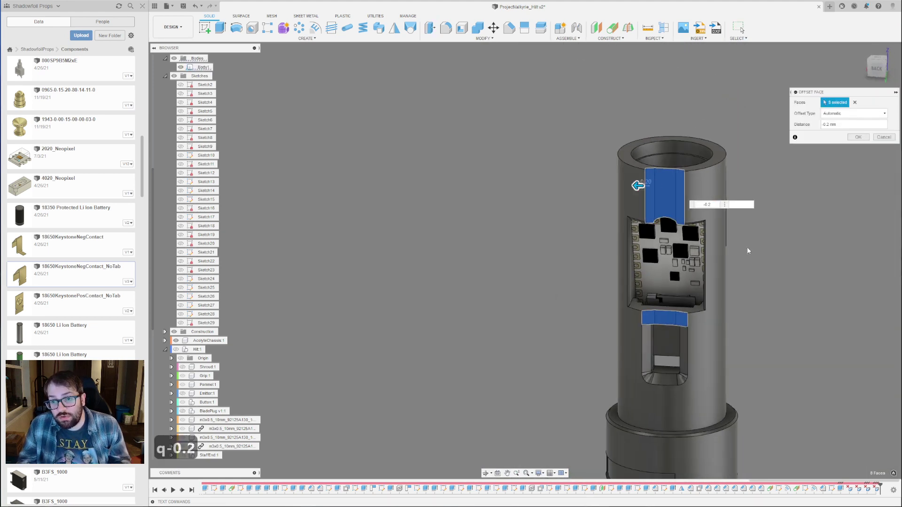
{"action": "key", "text": "Return"}
Chamfer the end ring's outer edge and the two lower edges of the board window by 0.5 mm.
{"action": "scroll", "coordinate": [636, 148], "scroll_direction": "up", "scroll_amount": 3}
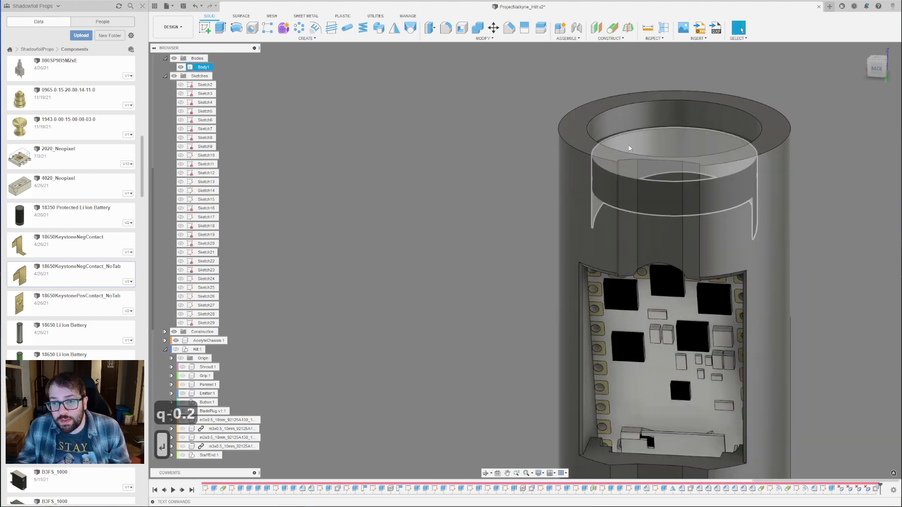
{"action": "left_click", "coordinate": [596, 161]}
{"action": "scroll", "coordinate": [626, 324], "scroll_direction": "down", "scroll_amount": 3}
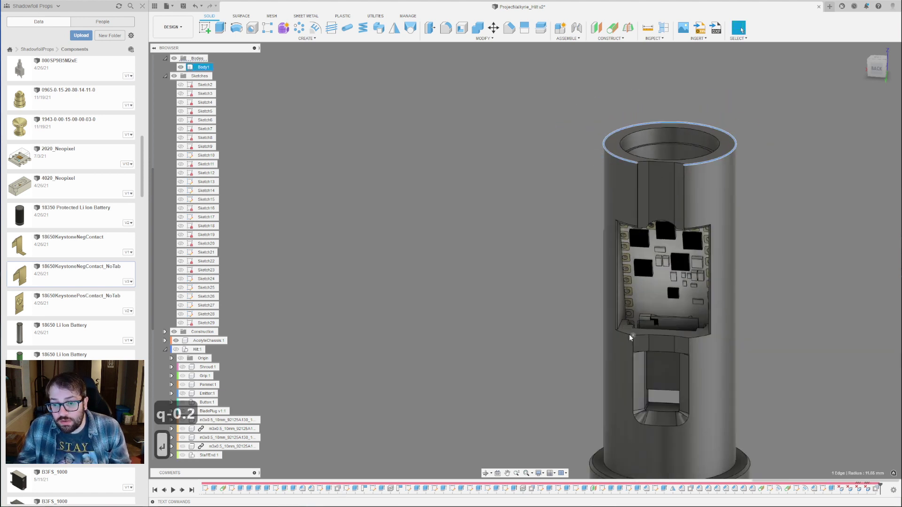
{"action": "left_click", "coordinate": [632, 334], "text": "ctrl"}
{"action": "left_click", "coordinate": [698, 336], "text": "ctrl"}
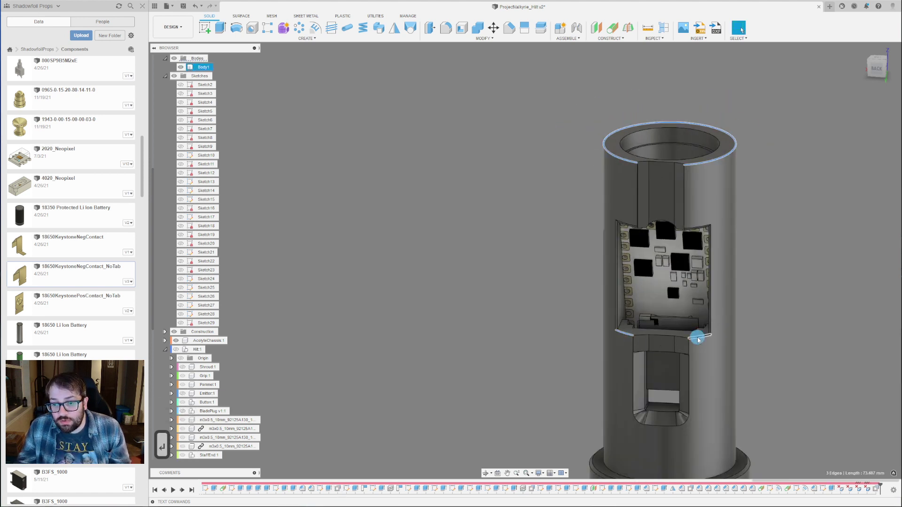
{"action": "left_click", "coordinate": [511, 30]}
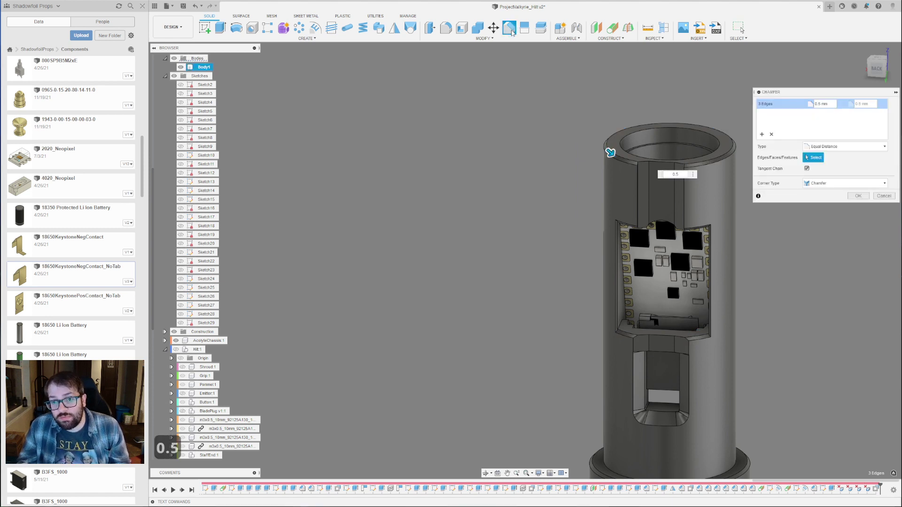
{"action": "key", "text": "Return"}
Try to chamfer the three edges where the button cut meets the small opening, testing 1, 0.75 and 0.5 mm.
{"action": "scroll", "coordinate": [636, 313], "scroll_direction": "up", "scroll_amount": 5}
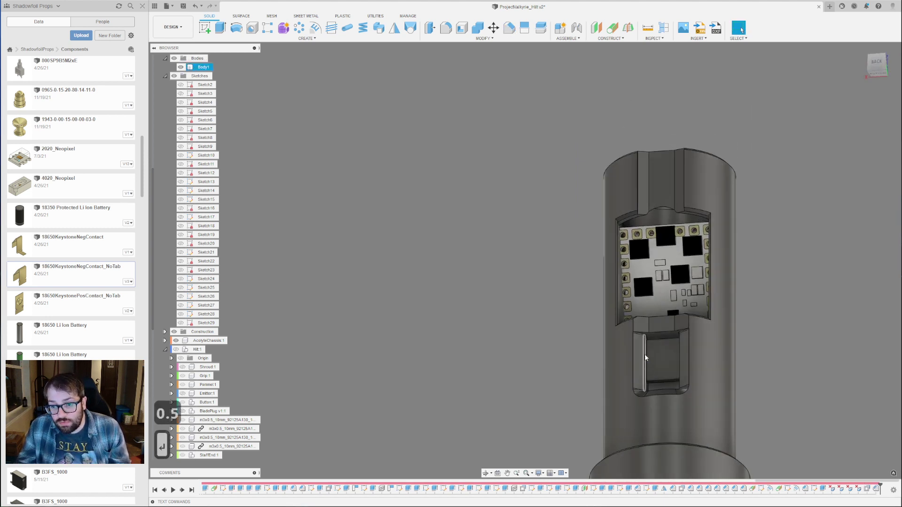
{"action": "left_click", "coordinate": [636, 312]}
{"action": "left_click", "coordinate": [728, 305]}
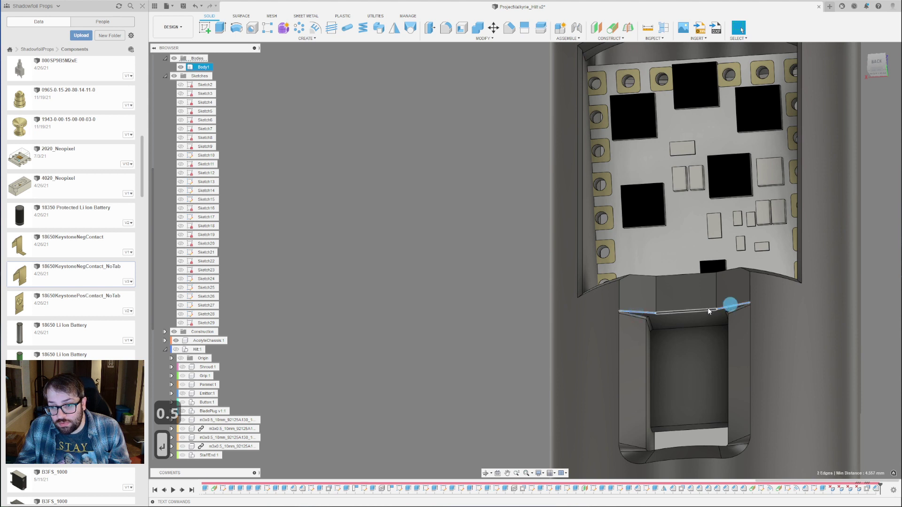
{"action": "left_click", "coordinate": [702, 309]}
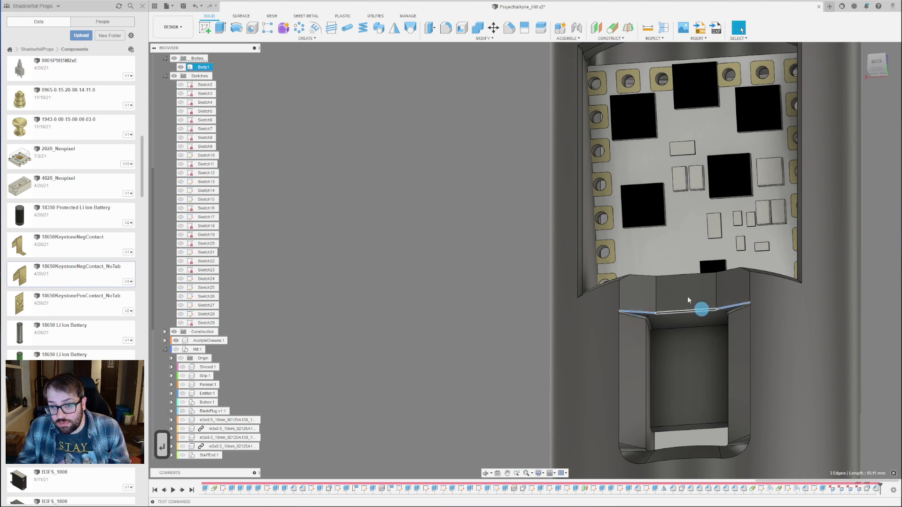
{"action": "left_click", "coordinate": [515, 32]}
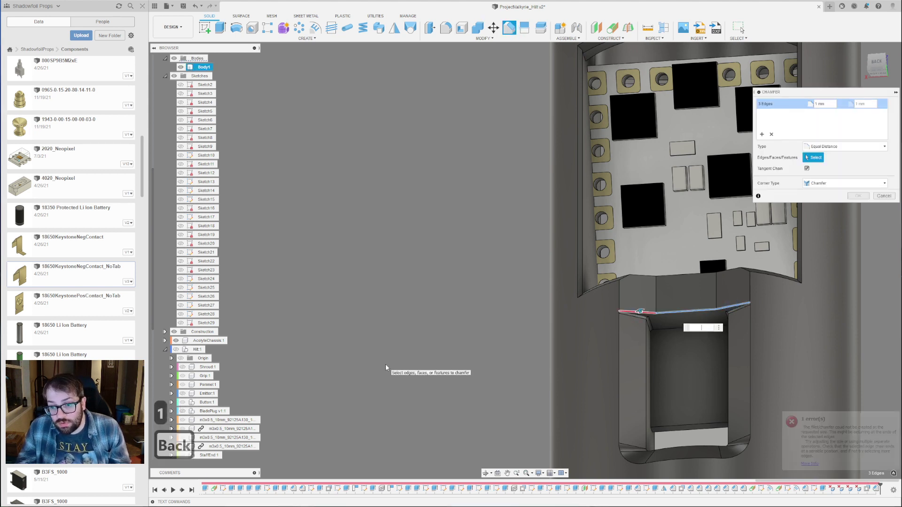
{"action": "type", "text": "0.5"}
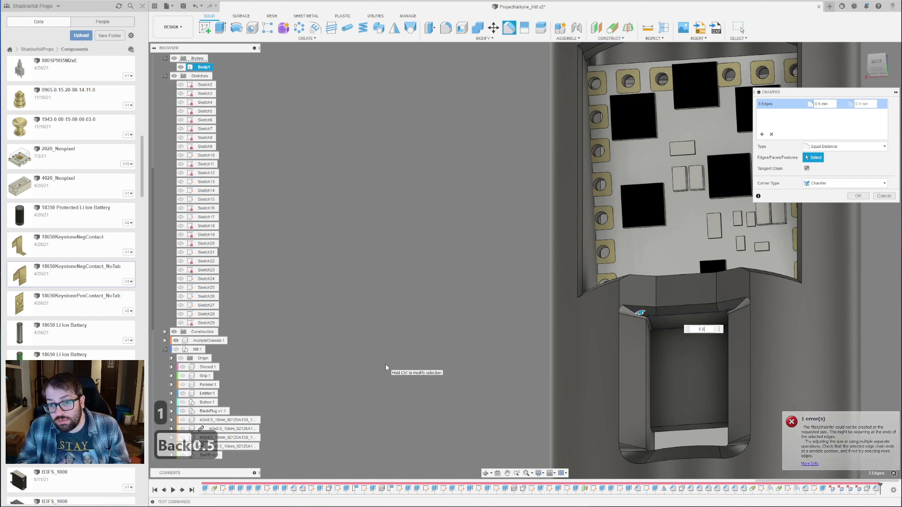
{"action": "key", "text": "BackSpace"}
{"action": "type", "text": "75"}
{"action": "key", "text": "BackSpace"}
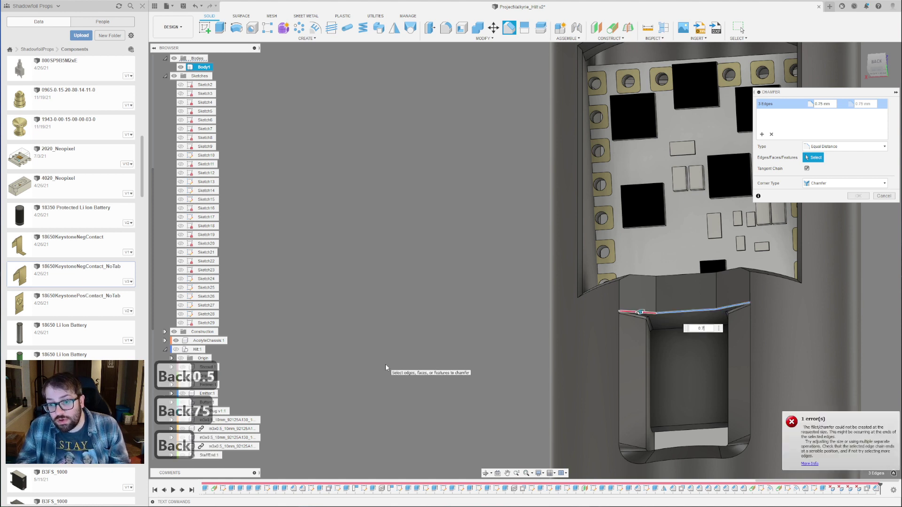
{"action": "type", "text": "5"}
{"action": "key", "text": "BackSpace"}
{"action": "key", "text": "BackSpace"}
{"action": "type", "text": "5"}
{"action": "scroll", "coordinate": [669, 336], "scroll_direction": "up", "scroll_amount": 5}
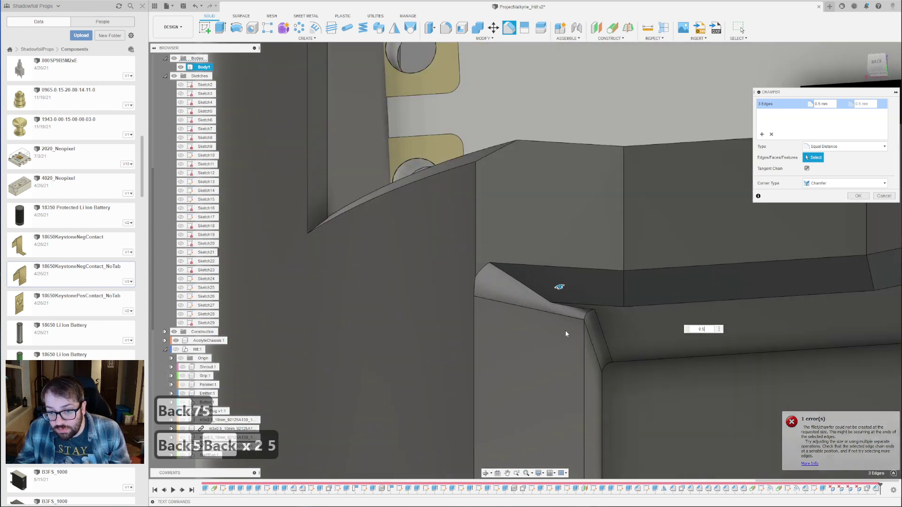
{"action": "middle_click_drag", "start_coordinate": [581, 332], "coordinate": [552, 325], "text": "shift"}
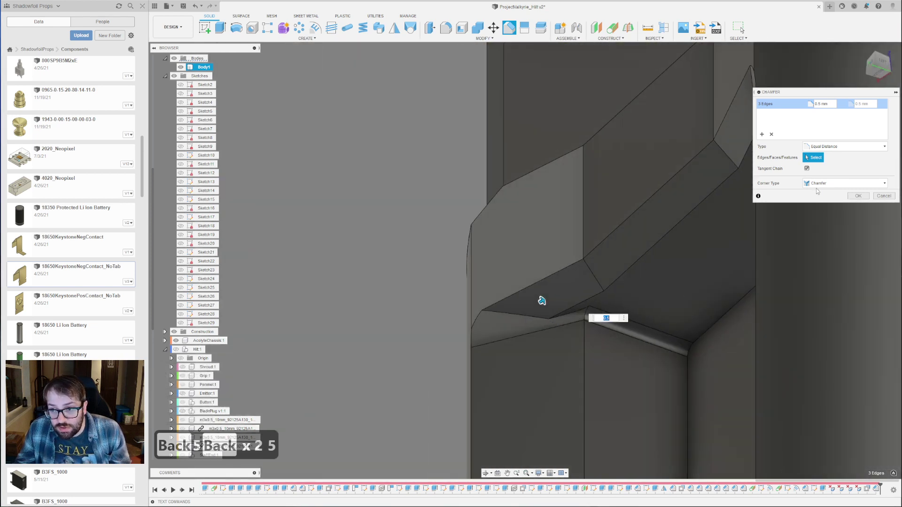
{"action": "left_click", "coordinate": [877, 195]}
Delete the narrow leftover faces at both upper corners of the small opening below the board window.
{"action": "left_click", "coordinate": [602, 309]}
{"action": "left_click", "coordinate": [565, 326], "text": "shift"}
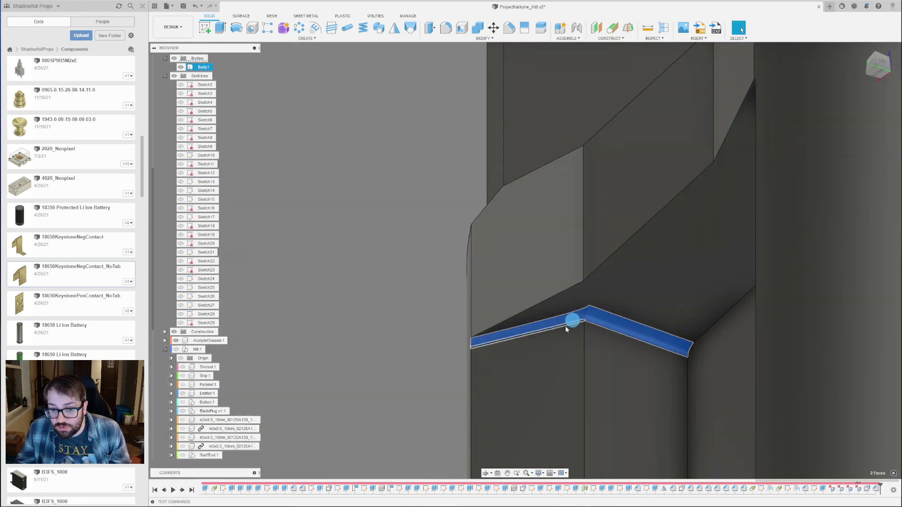
{"action": "key", "text": "Delete"}
{"action": "scroll", "coordinate": [565, 327], "scroll_direction": "down", "scroll_amount": 3}
{"action": "middle_click_drag", "start_coordinate": [554, 294], "coordinate": [644, 298], "text": "shift"}
{"action": "left_click", "coordinate": [756, 357]}
{"action": "left_click", "coordinate": [792, 345], "text": "shift"}
{"action": "key", "text": "Delete"}
Chamfer the three edges where the button cut meets the small opening by 0.75 mm.
{"action": "left_click", "coordinate": [644, 293]}
{"action": "left_click", "coordinate": [751, 318], "text": "shift"}
{"action": "left_click", "coordinate": [535, 260], "text": "shift"}
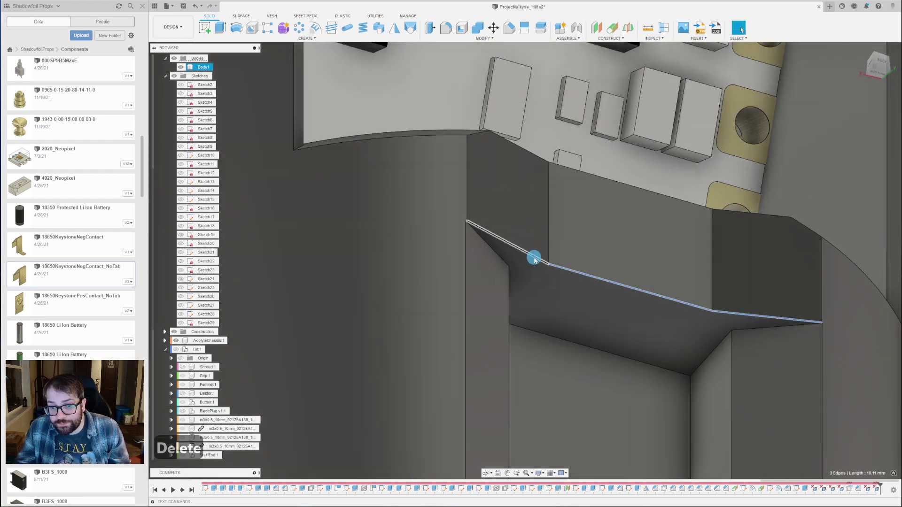
{"action": "left_click", "coordinate": [508, 28]}
{"action": "type", "text": "0"}
{"action": "key", "text": "BackSpace"}
{"action": "type", "text": "1"}
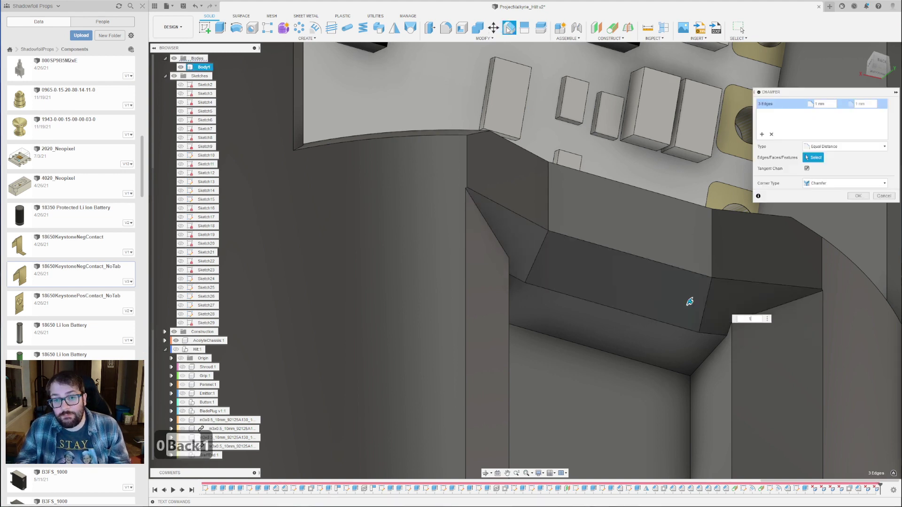
{"action": "type", "text": ".5"}
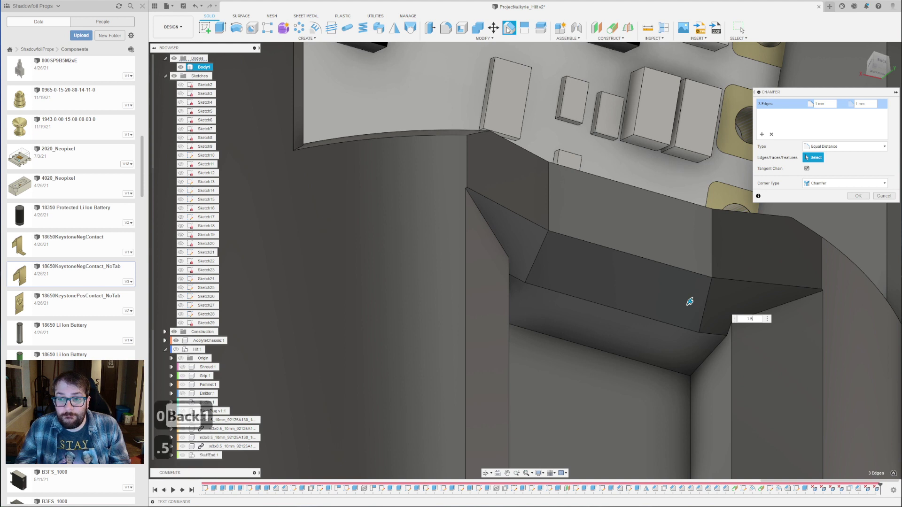
{"action": "key", "text": "BackSpace"}
{"action": "key", "text": "BackSpace"}
{"action": "key", "text": "BackSpace"}
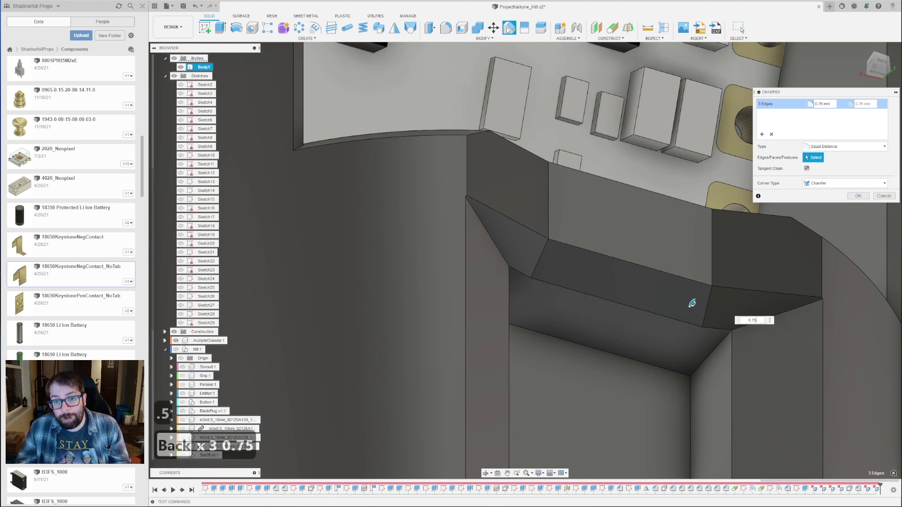
{"action": "key", "text": "Return"}
Show the Hilt assembly with its shroud, grip, pommel, emitter, button, screws and staff end, but without the blade plug, and collapse its component list.
{"action": "scroll", "coordinate": [632, 206], "scroll_direction": "down", "scroll_amount": 3}
{"action": "middle_click_drag", "start_coordinate": [673, 223], "coordinate": [570, 227], "text": "shift"}
{"action": "scroll", "coordinate": [568, 224], "scroll_direction": "down", "scroll_amount": 3}
{"action": "middle_click_drag", "start_coordinate": [607, 299], "coordinate": [582, 322], "text": "shift"}
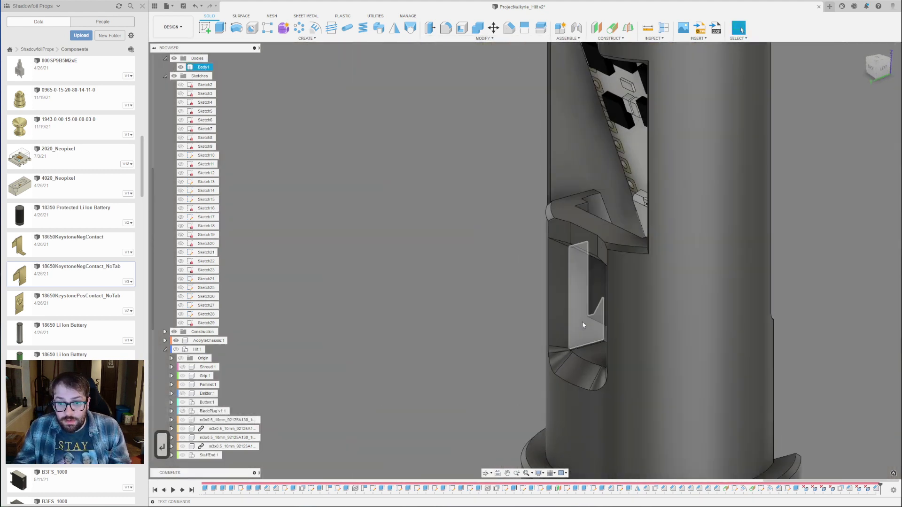
{"action": "scroll", "coordinate": [573, 312], "scroll_direction": "down", "scroll_amount": 3}
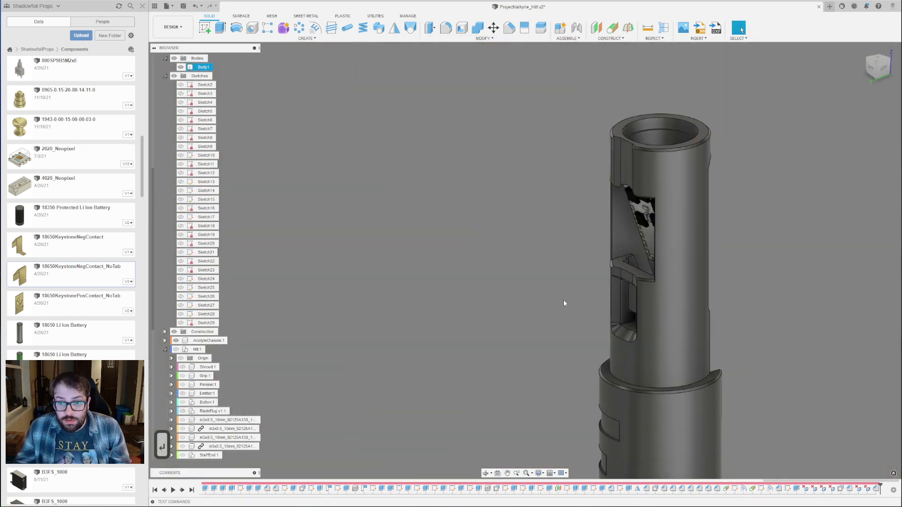
{"action": "left_click", "coordinate": [175, 350]}
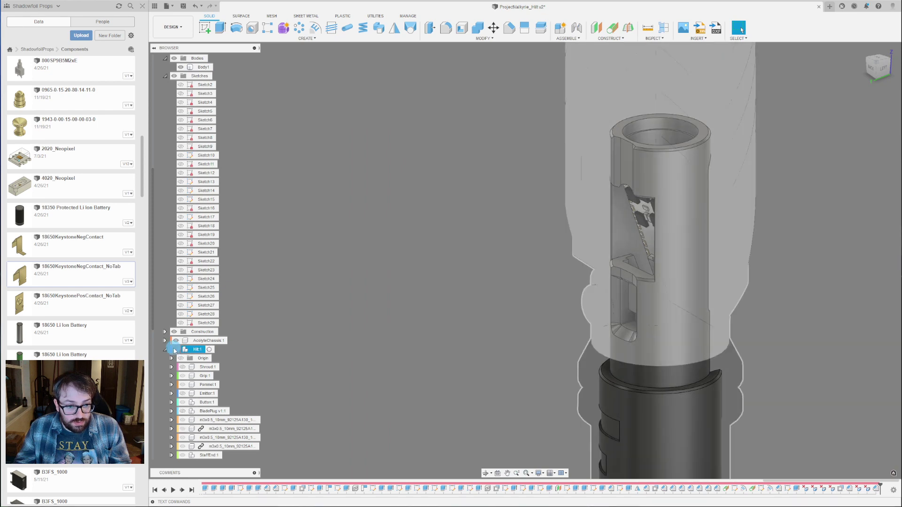
{"action": "left_click", "coordinate": [183, 393]}
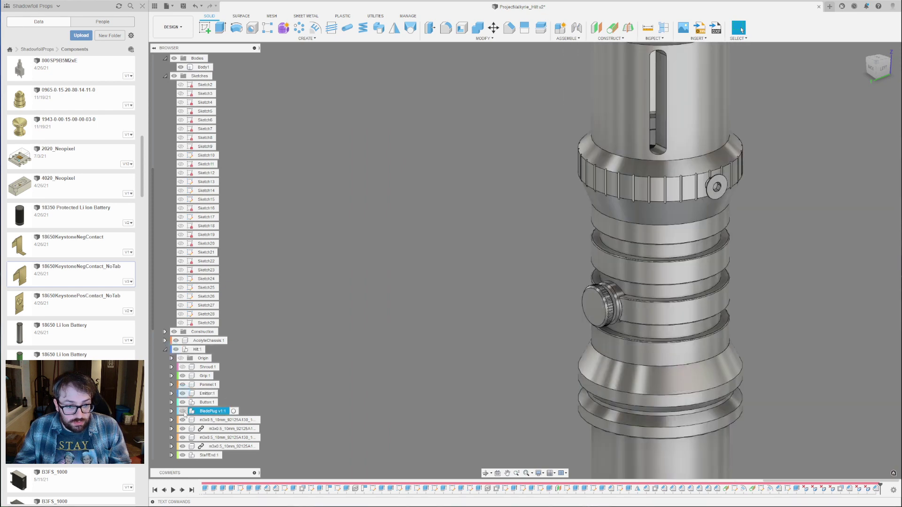
{"action": "left_click", "coordinate": [183, 367]}
{"action": "scroll", "coordinate": [368, 248], "scroll_direction": "down", "scroll_amount": 5}
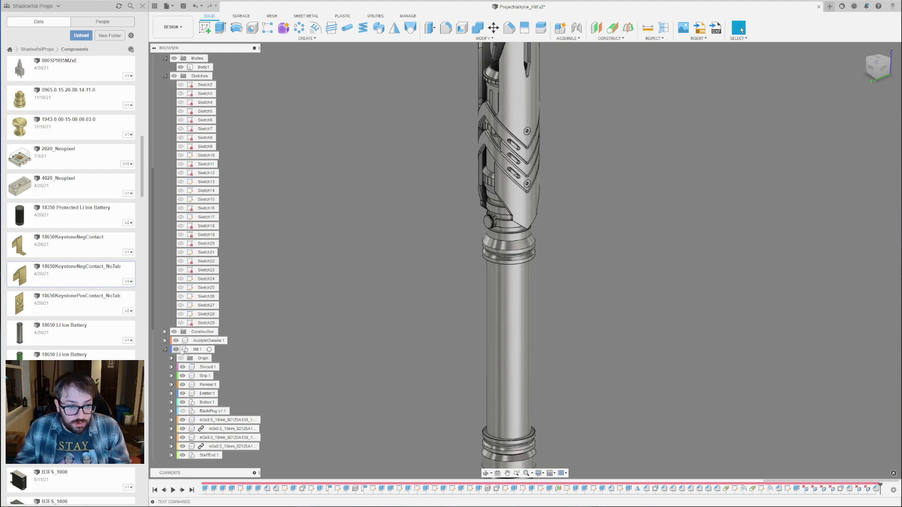
{"action": "left_click", "coordinate": [164, 350]}
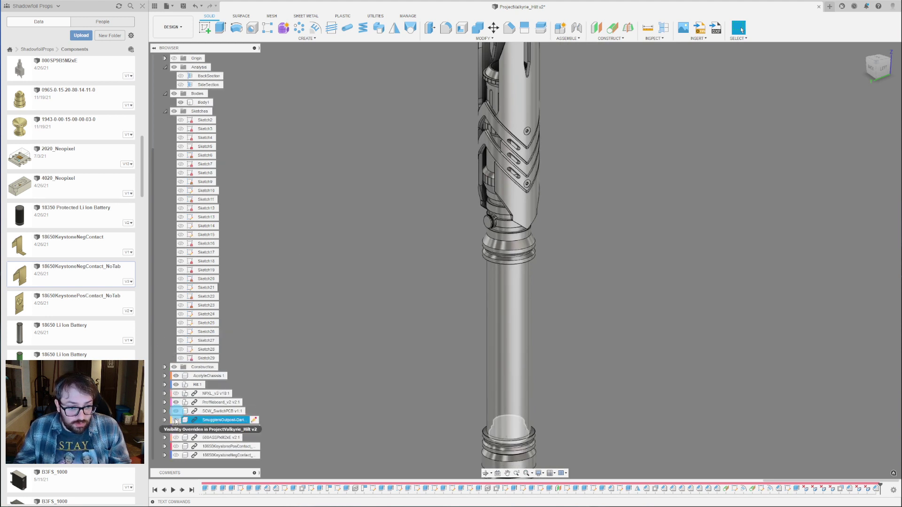
Show the hidden internal components, including the NPXL connector, switch PCB, 21700 battery and both 18650 Keystone contacts.
{"action": "left_click", "coordinate": [177, 446]}
{"action": "left_click", "coordinate": [176, 455]}
{"action": "key", "text": "Escape"}
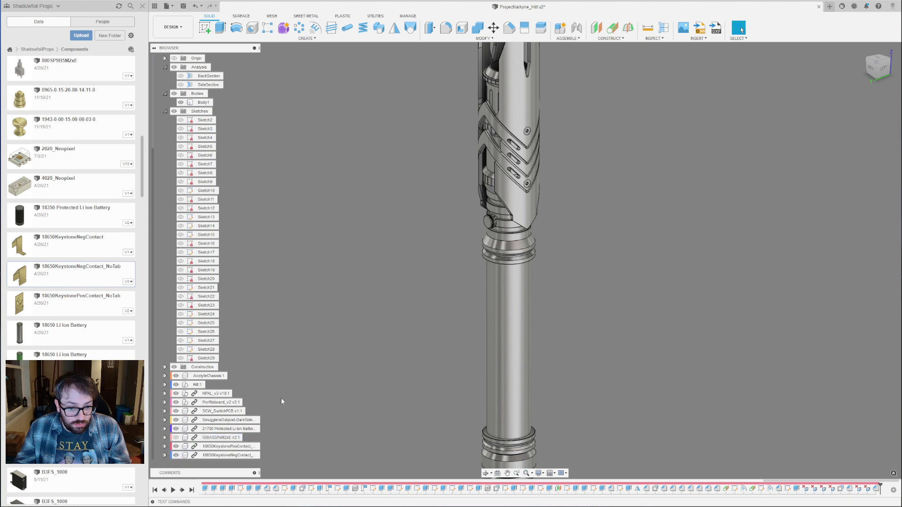
Turn on the SideSection analysis to cut the complete hilt assembly open lengthwise, and view it from the left side.
{"action": "scroll", "coordinate": [526, 265], "scroll_direction": "down", "scroll_amount": 3}
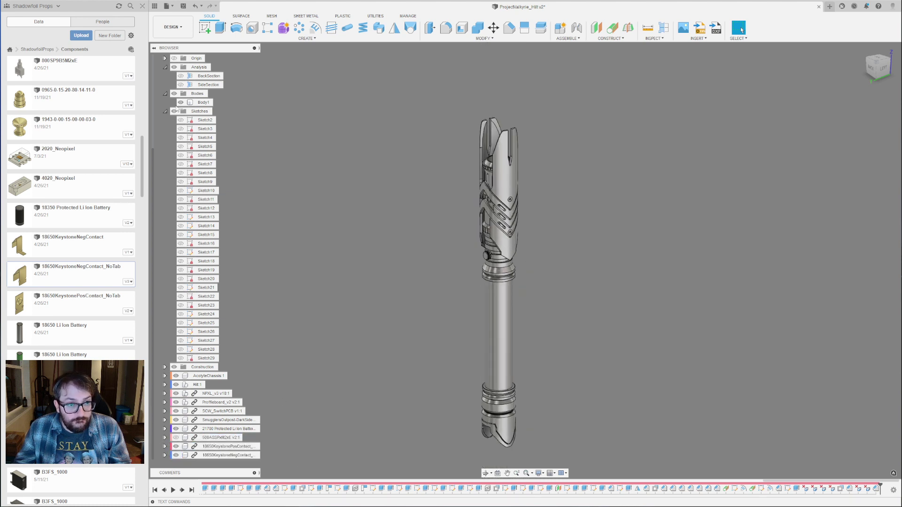
{"action": "left_click", "coordinate": [181, 85]}
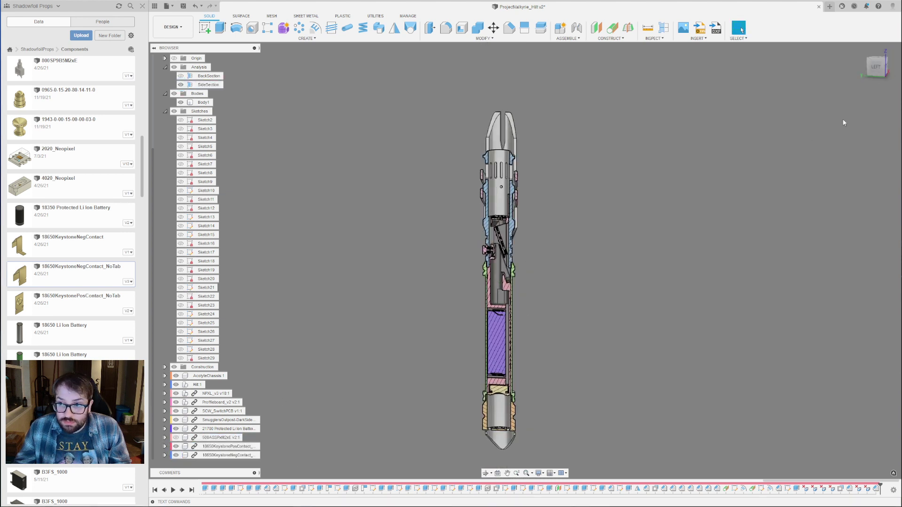
{"action": "scroll", "coordinate": [461, 373], "scroll_direction": "up", "scroll_amount": 5}
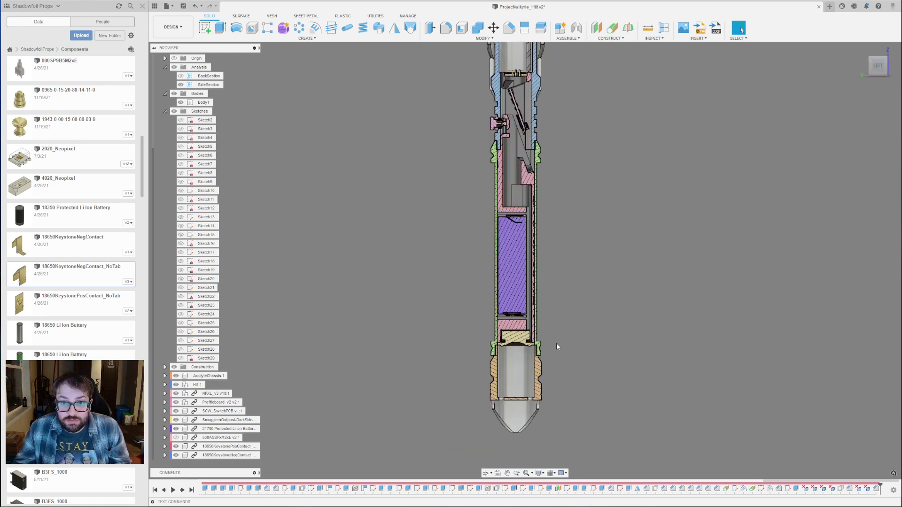
Examine the sectioned chassis around the battery, angled board and button for fit and clearance inside the hilt.
{"action": "left_click", "coordinate": [894, 58]}
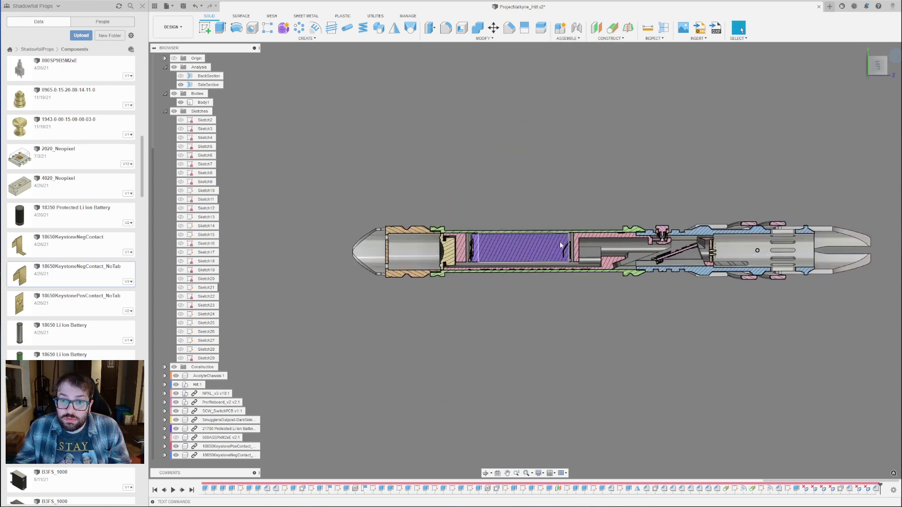
{"action": "scroll", "coordinate": [587, 251], "scroll_direction": "up", "scroll_amount": 3}
{"action": "middle_click_drag", "start_coordinate": [558, 295], "coordinate": [671, 293]}
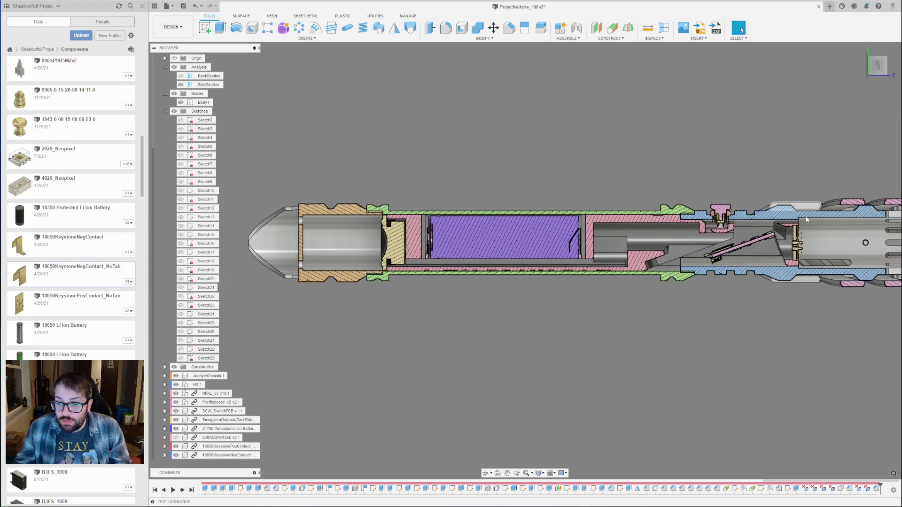
{"action": "scroll", "coordinate": [608, 242], "scroll_direction": "down", "scroll_amount": 3}
{"action": "scroll", "coordinate": [648, 249], "scroll_direction": "up", "scroll_amount": 6}
{"action": "scroll", "coordinate": [585, 240], "scroll_direction": "up", "scroll_amount": 3}
{"action": "scroll", "coordinate": [747, 256], "scroll_direction": "down", "scroll_amount": 5}
{"action": "mouse_move", "coordinate": [630, 314]}
{"action": "middle_mouse_down", "text": "shift"}
{"action": "mouse_move", "coordinate": [633, 298]}
{"action": "mouse_move", "coordinate": [613, 334]}
{"action": "mouse_move", "coordinate": [598, 333]}
{"action": "mouse_move", "coordinate": [620, 304]}
{"action": "mouse_move", "coordinate": [625, 330]}
{"action": "middle_mouse_up", "text": "shift"}
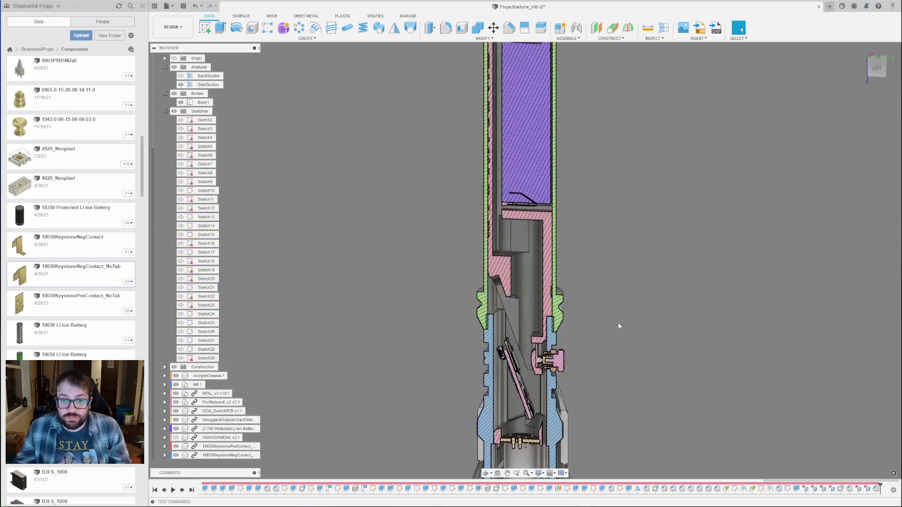
{"action": "scroll", "coordinate": [518, 287], "scroll_direction": "up", "scroll_amount": 2}
{"action": "left_click", "coordinate": [518, 234]}
{"action": "scroll", "coordinate": [508, 266], "scroll_direction": "down", "scroll_amount": 3}
Inspect the full hilt section from pommel to emitter in a horizontal left view, checking how all the internals line up.
{"action": "left_click", "coordinate": [876, 69]}
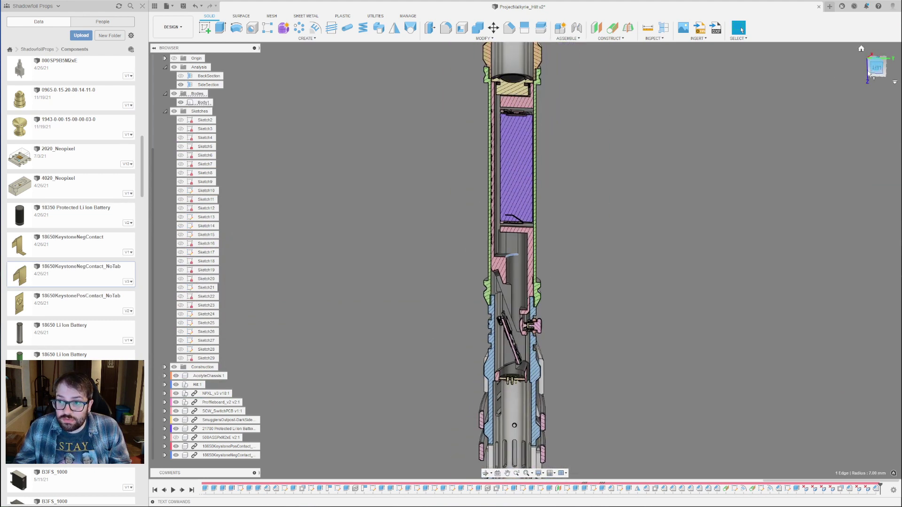
{"action": "left_click", "coordinate": [887, 47]}
{"action": "left_click", "coordinate": [886, 48]}
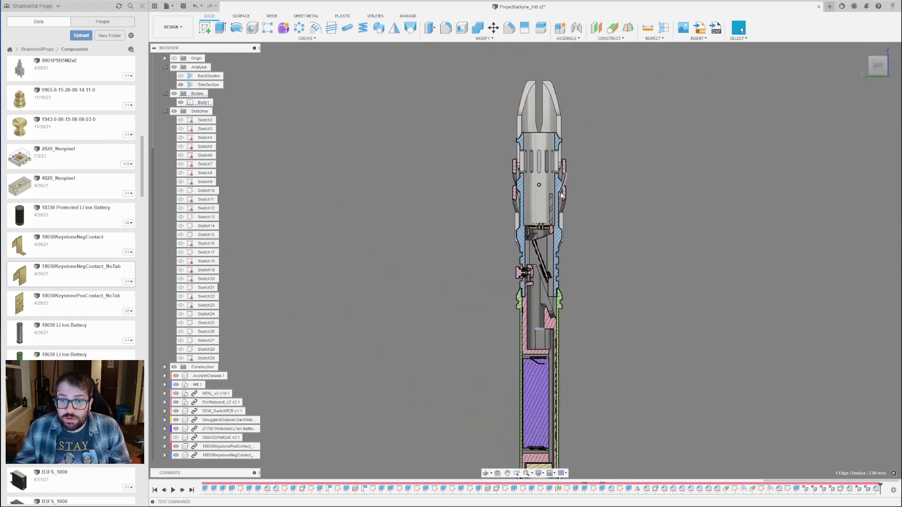
{"action": "left_click", "coordinate": [897, 60]}
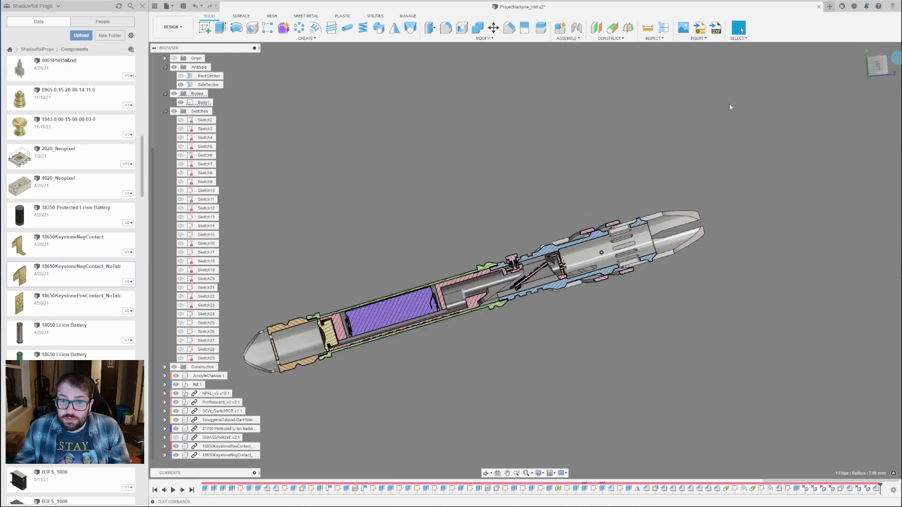
{"action": "scroll", "coordinate": [616, 168], "scroll_direction": "up", "scroll_amount": 1}
{"action": "middle_click_drag", "start_coordinate": [509, 189], "coordinate": [617, 150]}
{"action": "scroll", "coordinate": [606, 183], "scroll_direction": "up", "scroll_amount": 1}
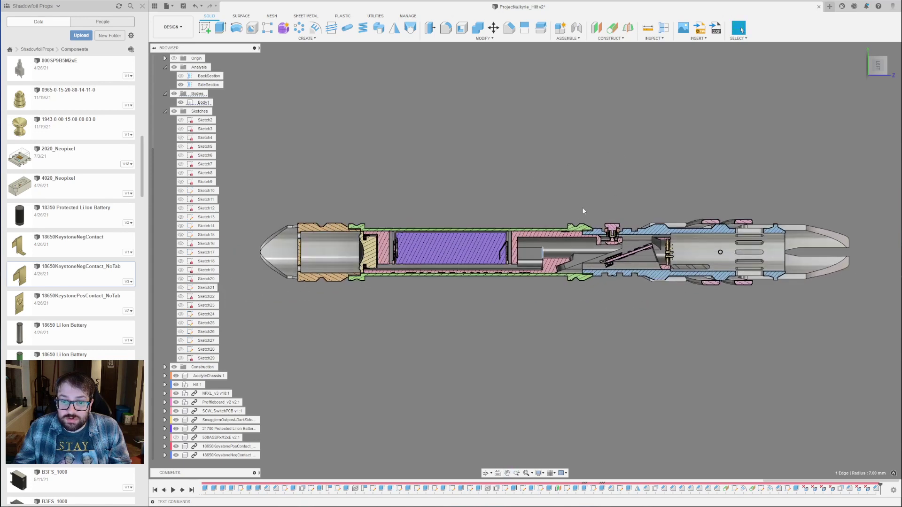
{"action": "scroll", "coordinate": [591, 166], "scroll_direction": "down", "scroll_amount": 3}
{"action": "scroll", "coordinate": [469, 228], "scroll_direction": "up", "scroll_amount": 3}
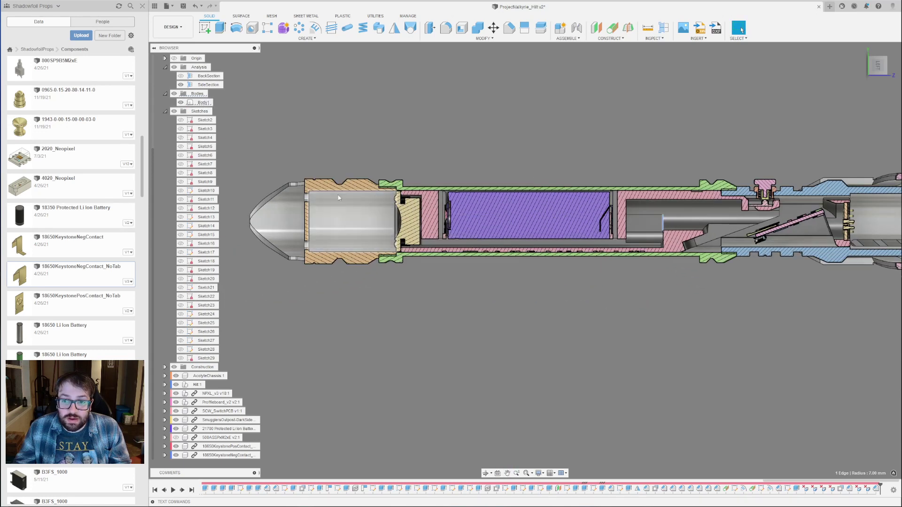
{"action": "scroll", "coordinate": [334, 194], "scroll_direction": "down", "scroll_amount": 2}
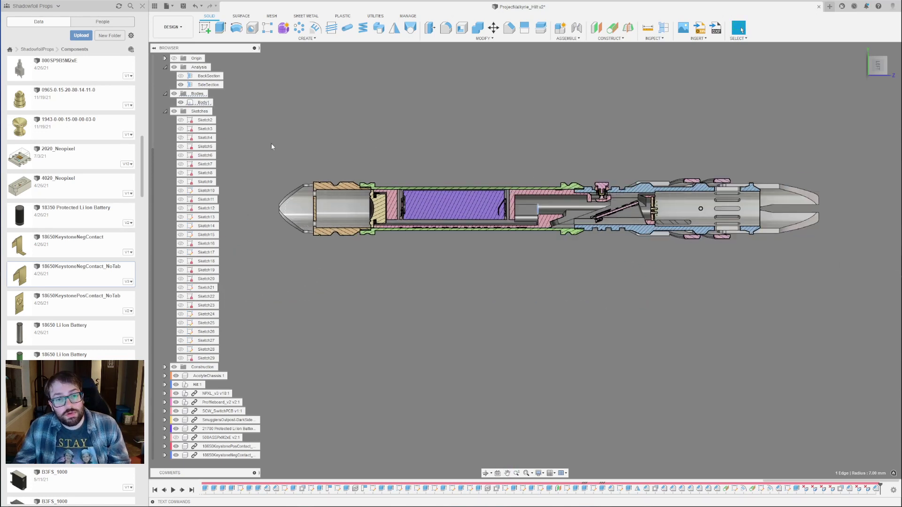
{"action": "middle_click_drag", "start_coordinate": [356, 141], "coordinate": [362, 155], "text": "shift"}
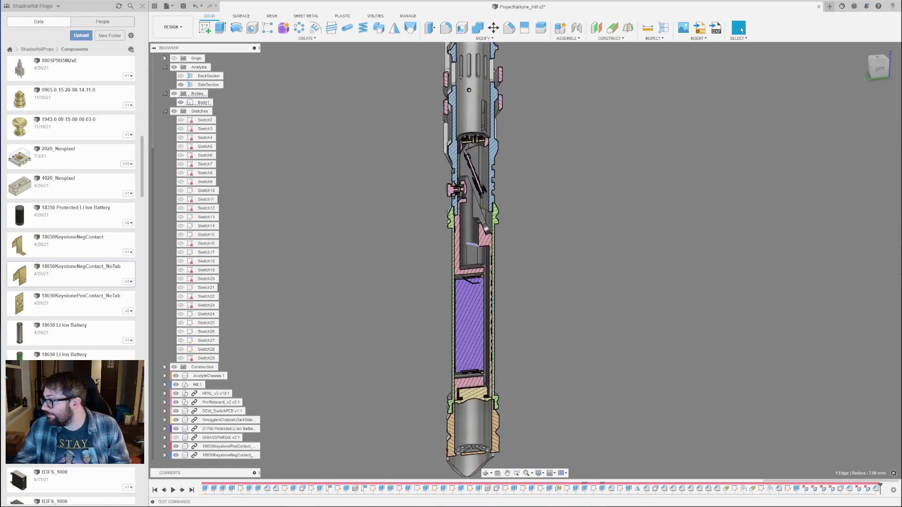